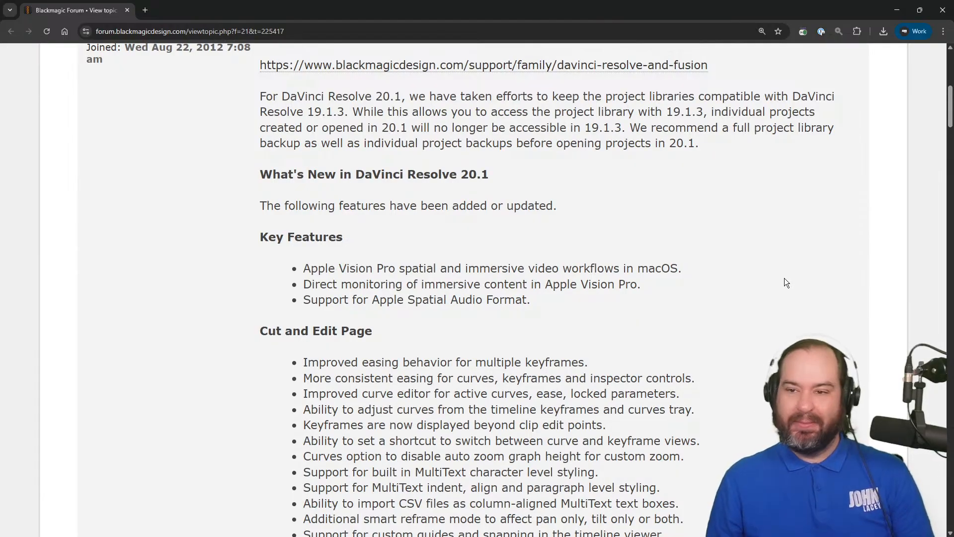
Read the Cut and Edit Page and Fusion Page features in the DaVinci Resolve 20.1 release notes, highlighting the playhead-to-pointer and Magic Mask v2 entries.
{"action": "scroll", "coordinate": [810, 313], "scroll_direction": "down", "scroll_amount": 3}
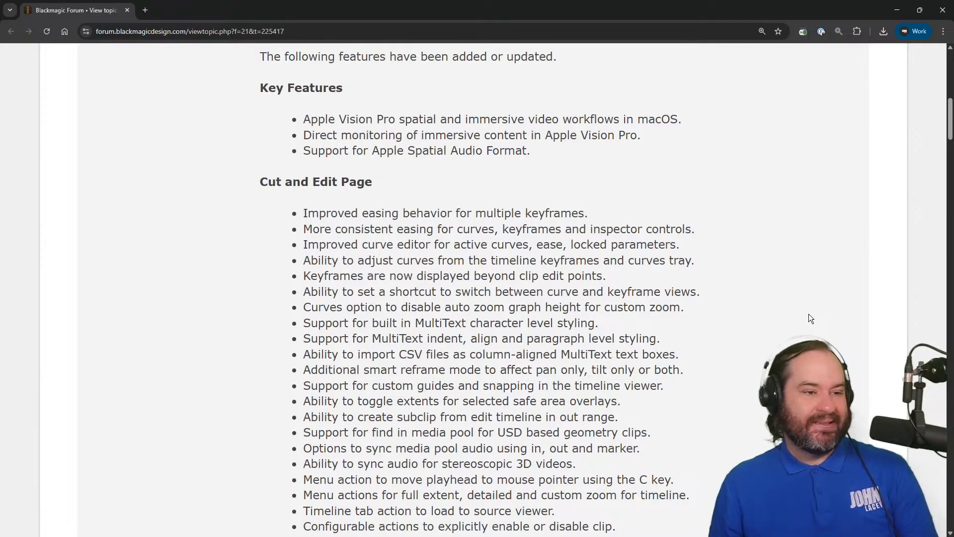
{"action": "scroll", "coordinate": [809, 315], "scroll_direction": "down", "scroll_amount": 1}
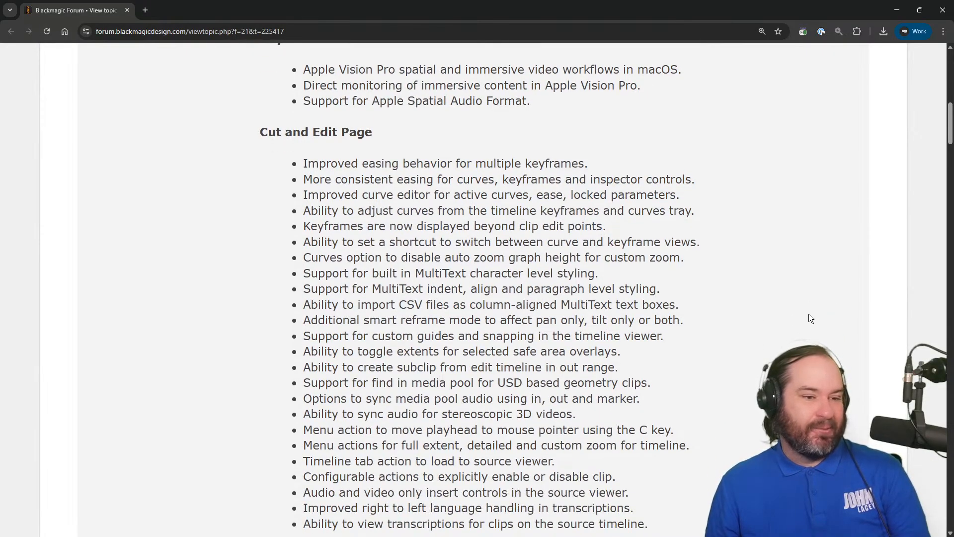
{"action": "scroll", "coordinate": [809, 315], "scroll_direction": "down", "scroll_amount": 1}
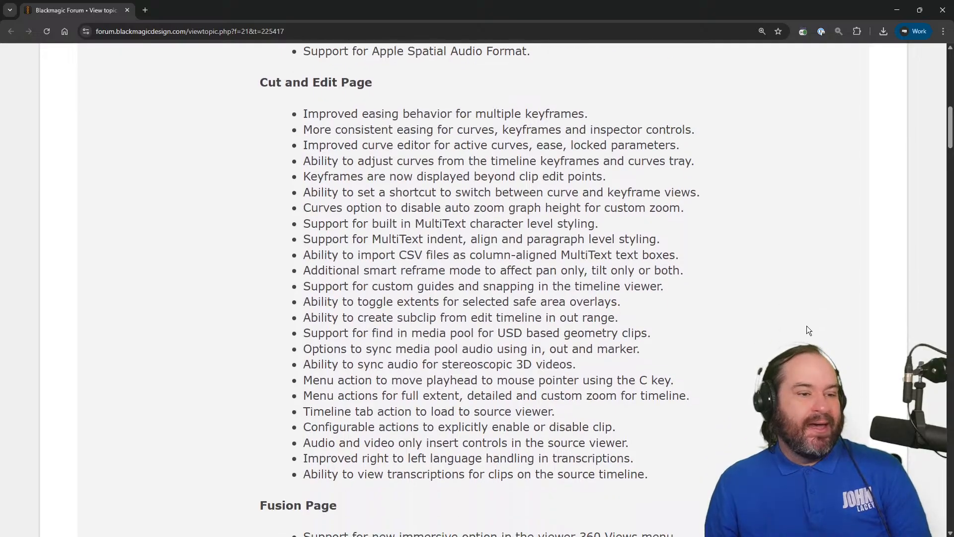
{"action": "triple_click", "coordinate": [599, 380]}
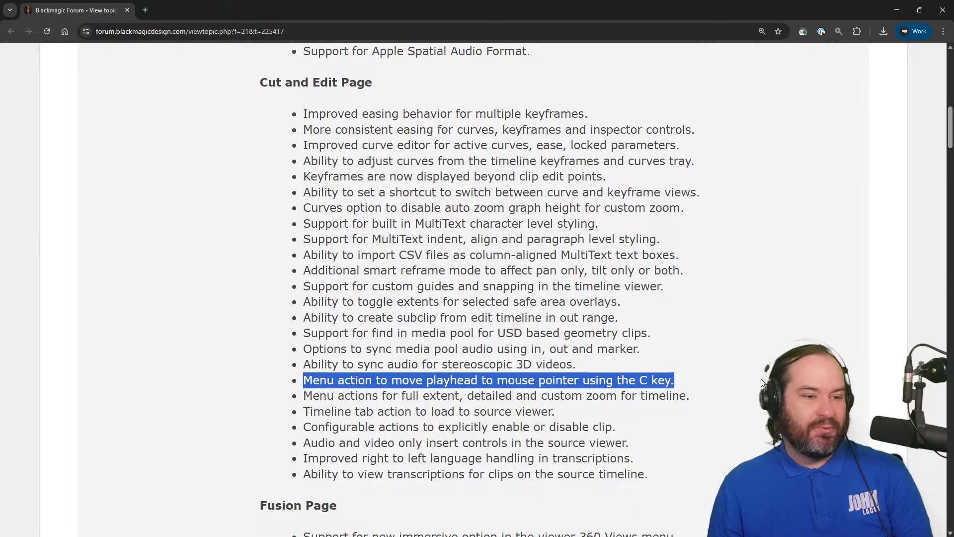
{"action": "left_click", "coordinate": [719, 368]}
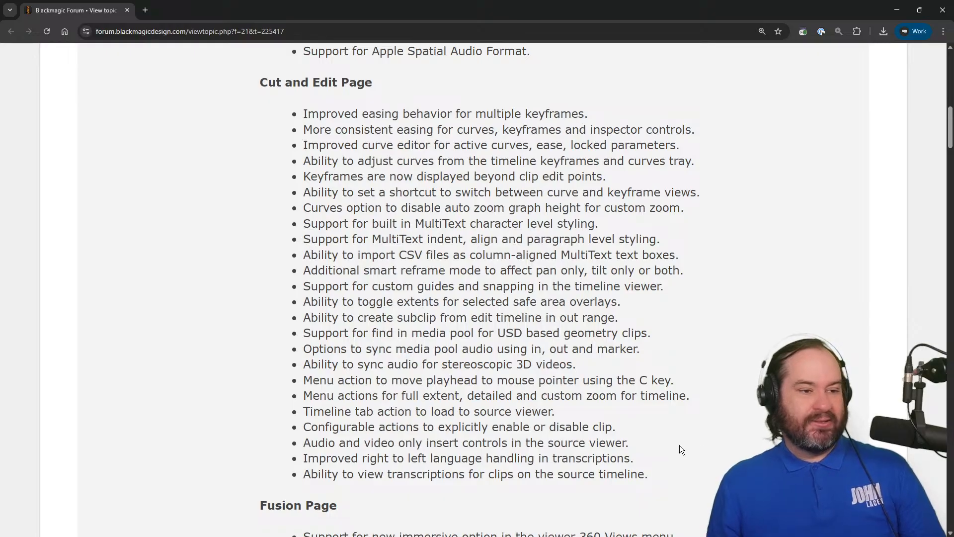
{"action": "scroll", "coordinate": [680, 446], "scroll_direction": "down", "scroll_amount": 1}
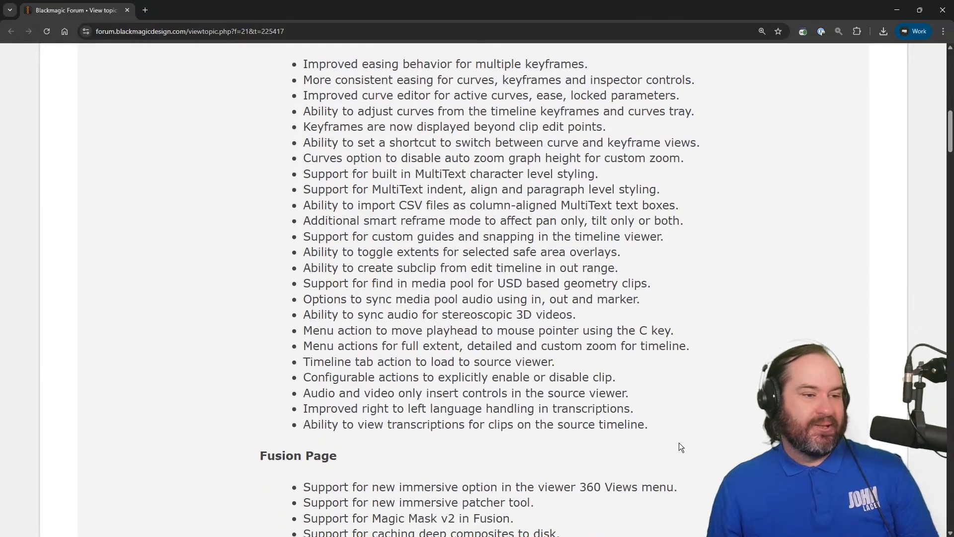
{"action": "scroll", "coordinate": [680, 446], "scroll_direction": "down", "scroll_amount": 5}
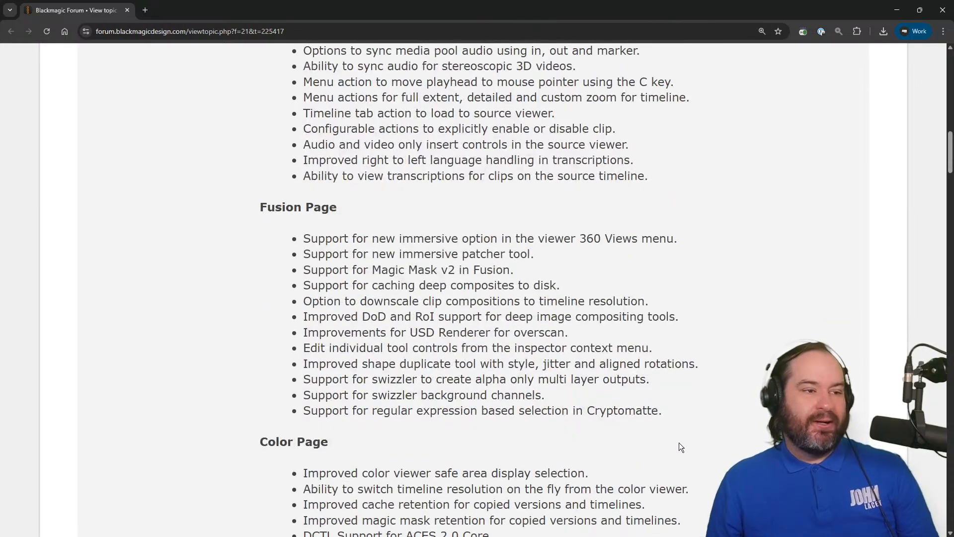
{"action": "triple_click", "coordinate": [495, 268]}
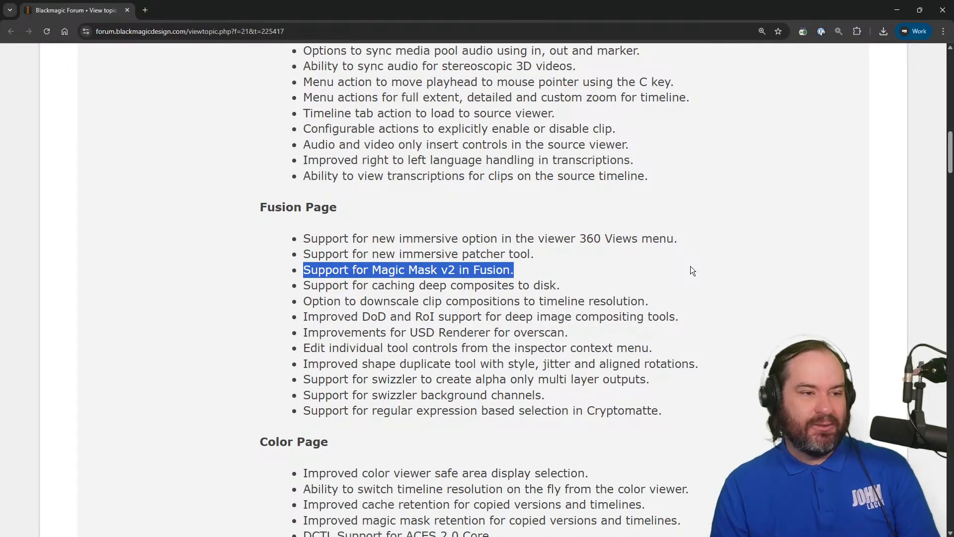
{"action": "left_click", "coordinate": [693, 301]}
{"action": "scroll", "coordinate": [757, 331], "scroll_direction": "down", "scroll_amount": 3}
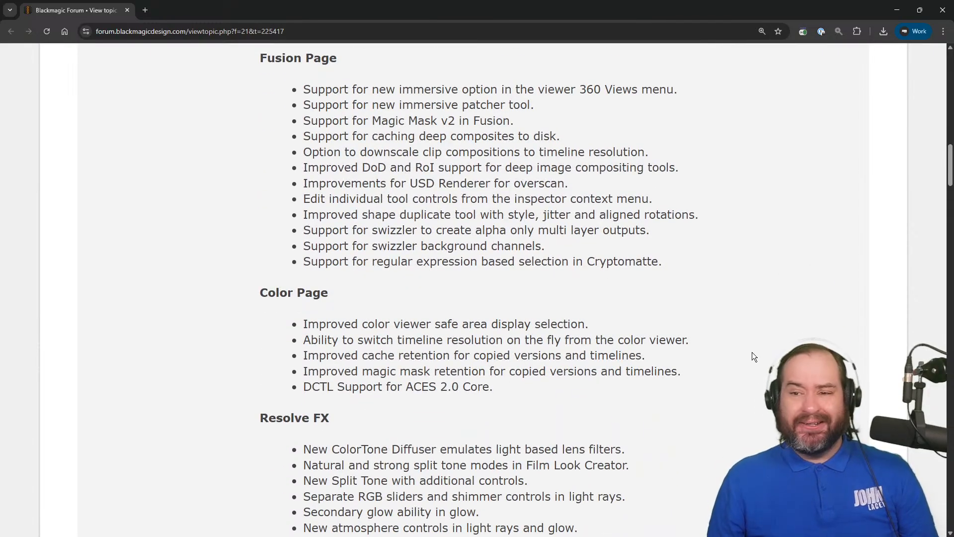
Read the release notes' Color, Resolve FX, Fairlight, Codec and IO, and General feature lists, plus the minimum system requirements.
{"action": "scroll", "coordinate": [753, 352], "scroll_direction": "down", "scroll_amount": 2}
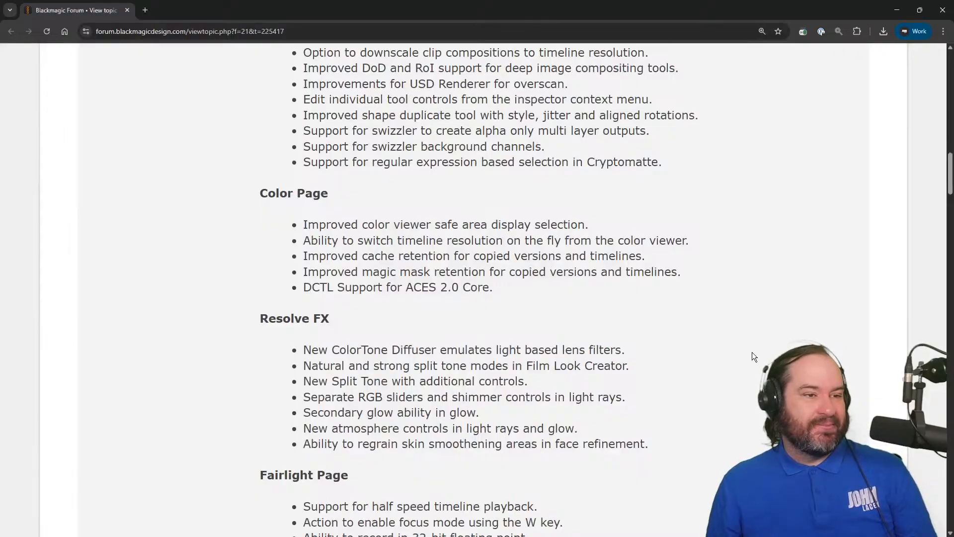
{"action": "scroll", "coordinate": [752, 354], "scroll_direction": "down", "scroll_amount": 3}
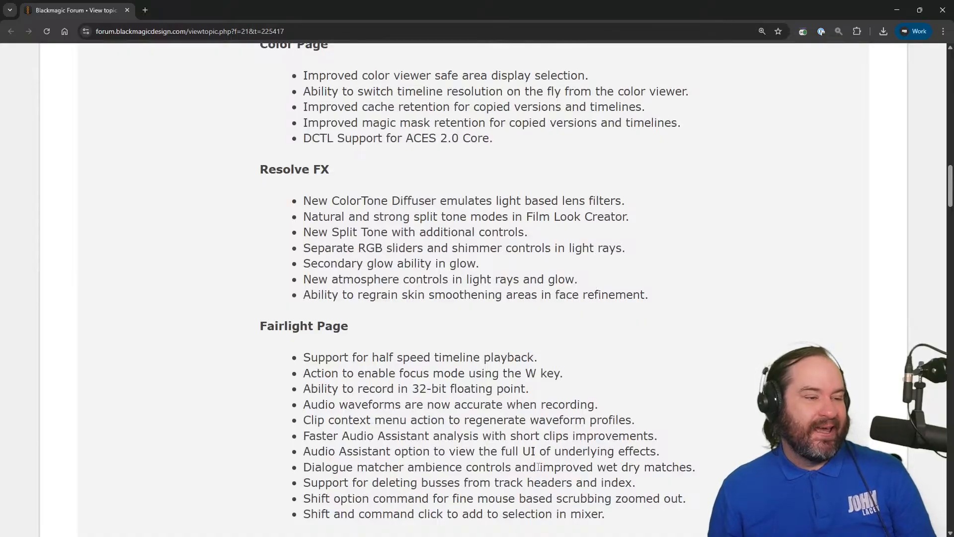
{"action": "scroll", "coordinate": [596, 433], "scroll_direction": "down", "scroll_amount": 2}
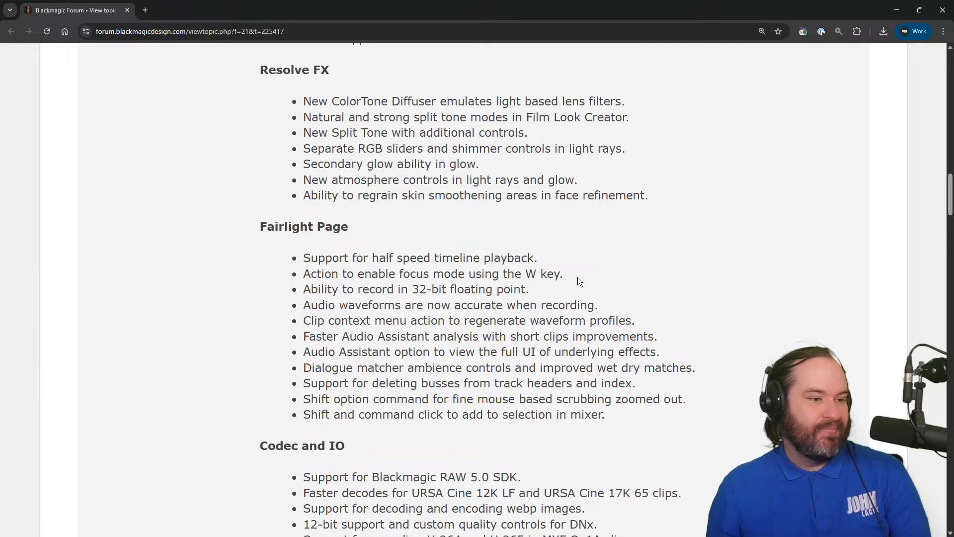
{"action": "scroll", "coordinate": [577, 276], "scroll_direction": "down", "scroll_amount": 7}
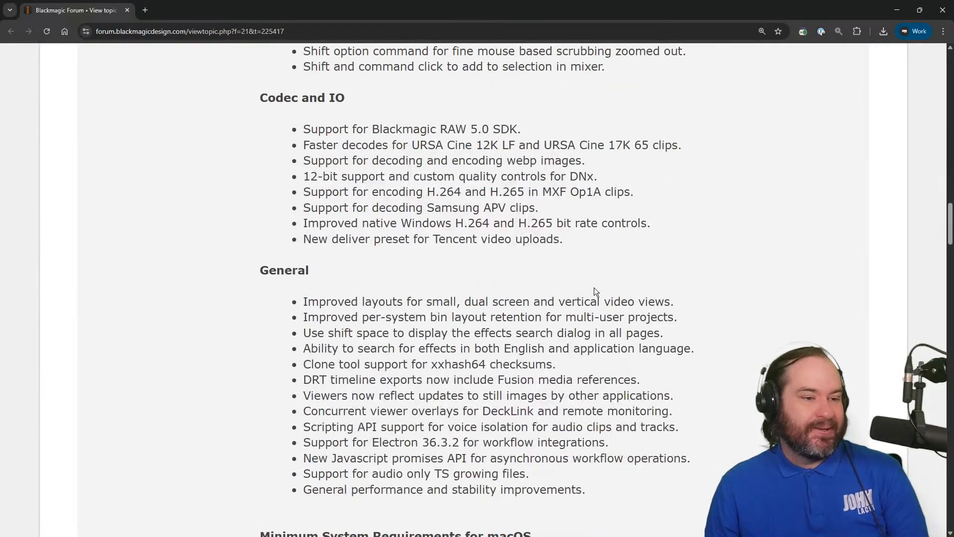
{"action": "scroll", "coordinate": [595, 291], "scroll_direction": "down", "scroll_amount": 4}
{"action": "scroll", "coordinate": [595, 291], "scroll_direction": "down", "scroll_amount": 5}
{"action": "scroll", "coordinate": [595, 291], "scroll_direction": "down", "scroll_amount": 3}
{"action": "scroll", "coordinate": [595, 291], "scroll_direction": "down", "scroll_amount": 3}
{"action": "right_click", "coordinate": [594, 289]}
{"action": "left_click", "coordinate": [577, 290]}
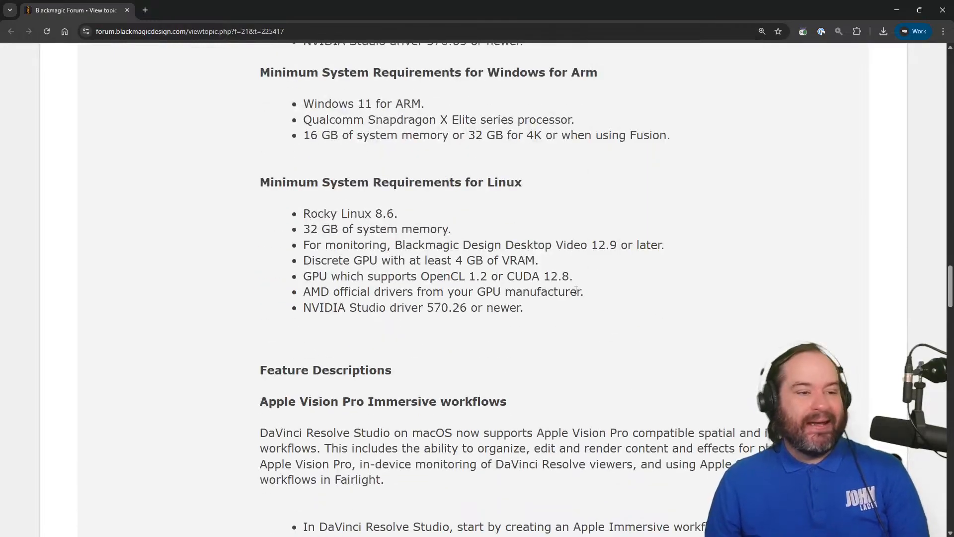
{"action": "scroll", "coordinate": [580, 289], "scroll_direction": "up", "scroll_amount": 6}
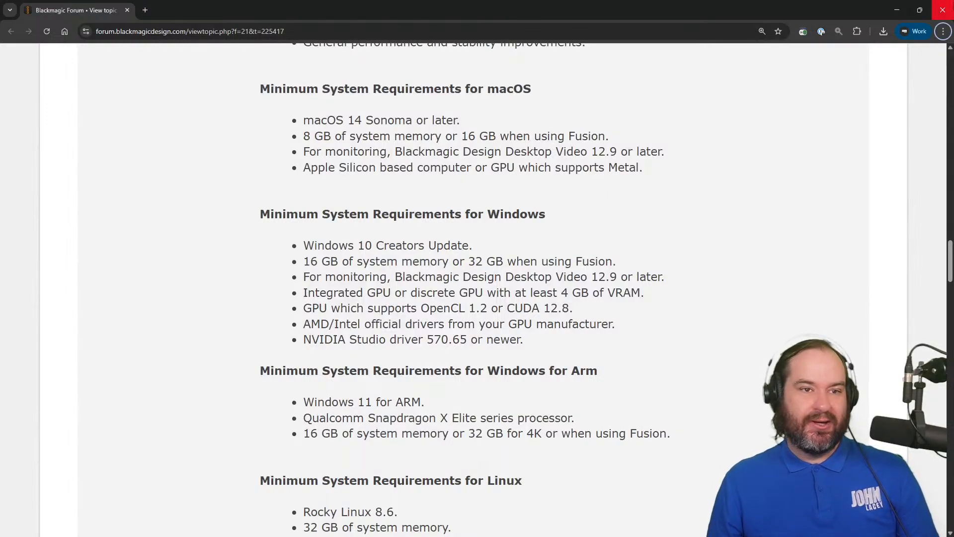
Switch to DaVinci Resolve and create a new project named "Demo for 201" in the Demos library.
{"action": "left_click", "coordinate": [898, 9]}
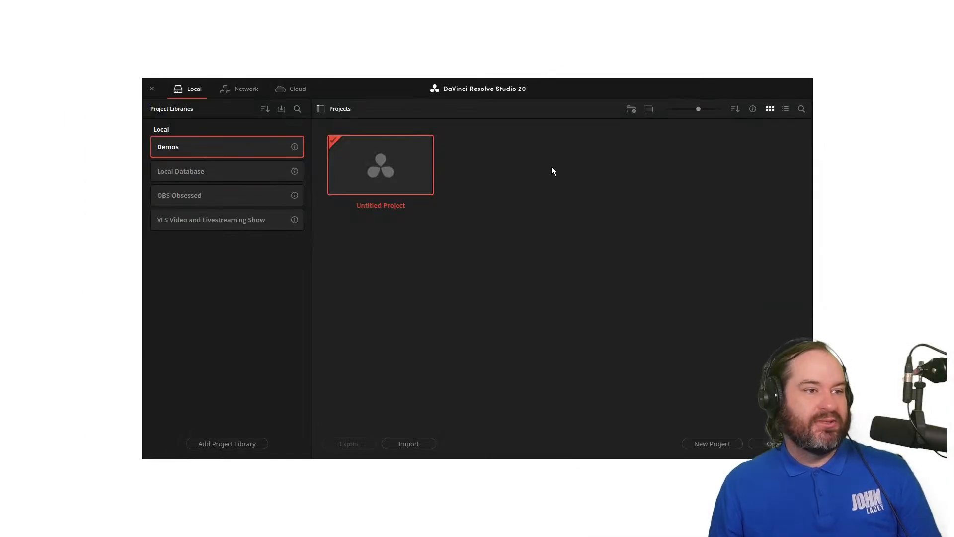
{"action": "key", "text": "ctrl+n"}
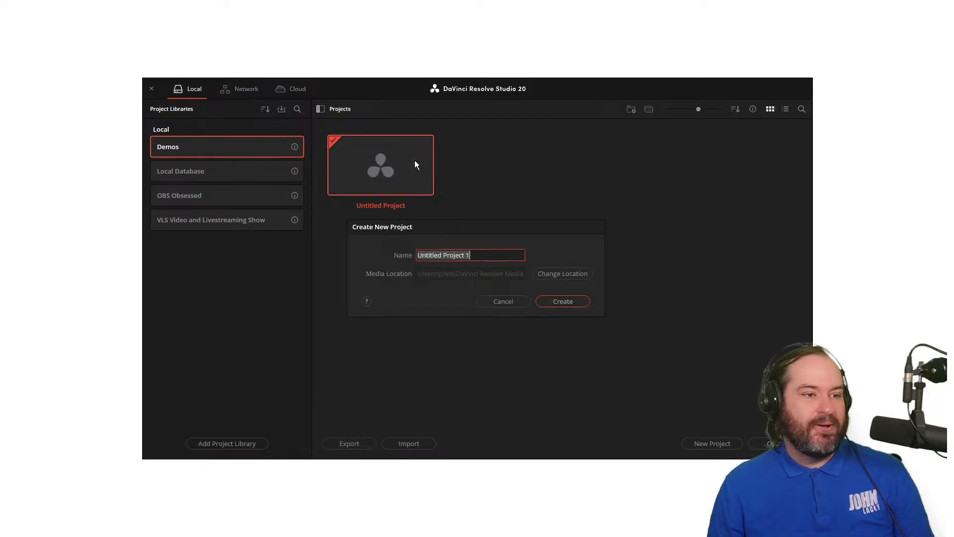
{"action": "type", "text": "De"}
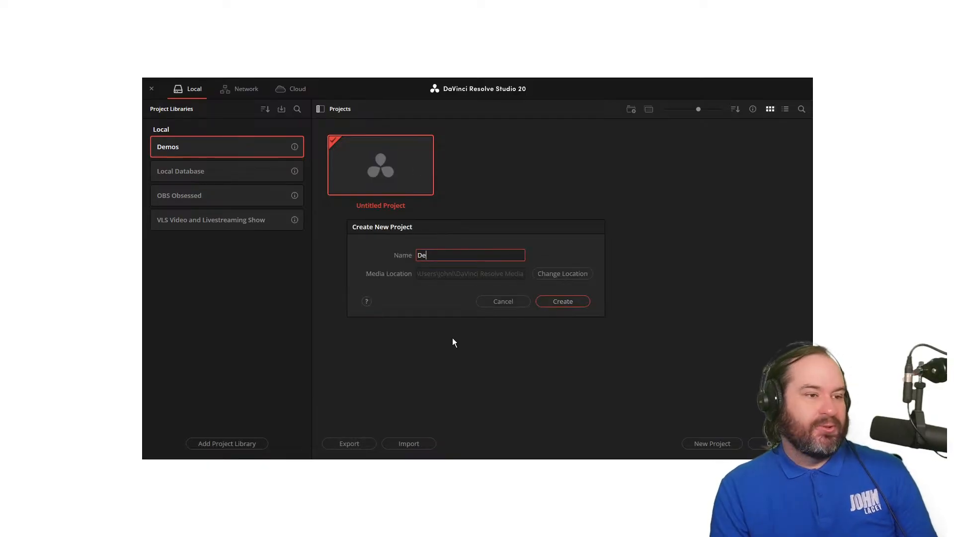
{"action": "type", "text": "mo for 201"}
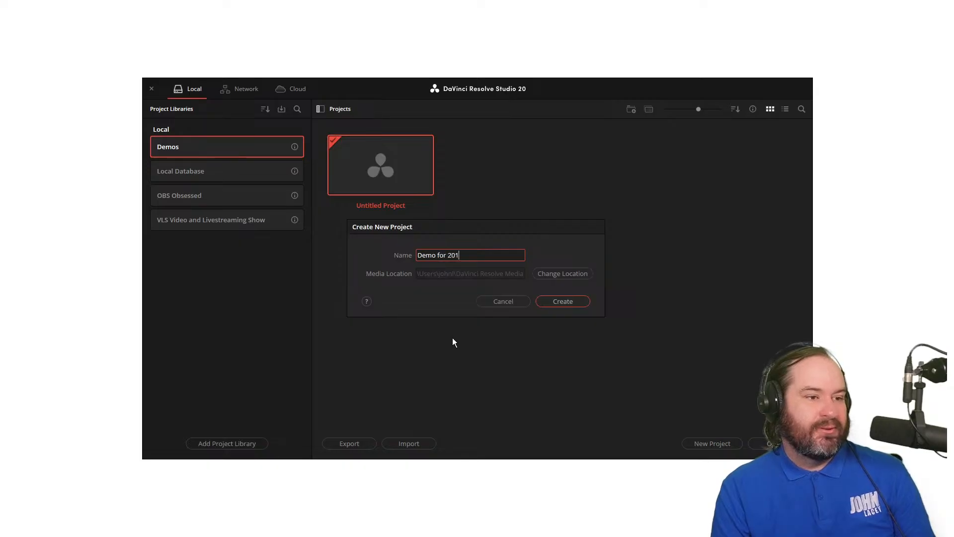
{"action": "key", "text": "Return"}
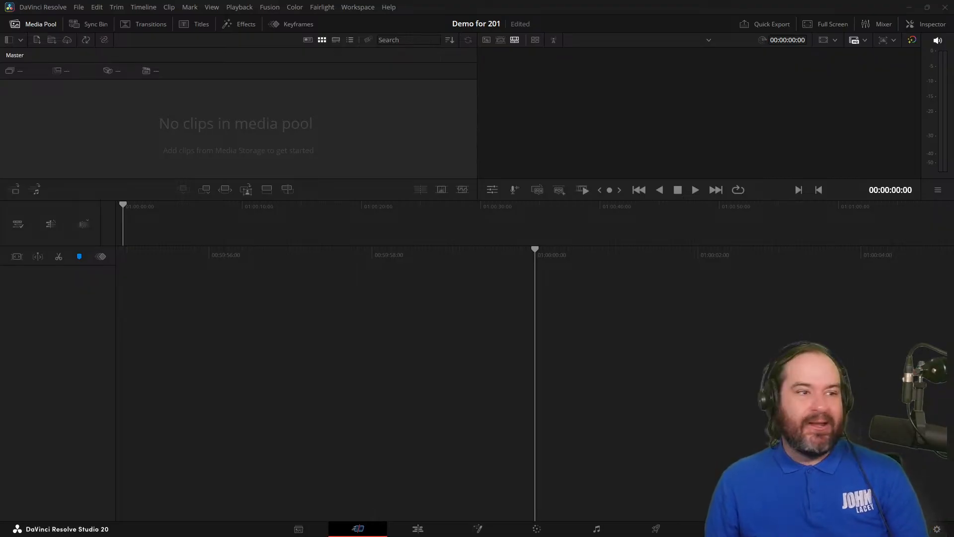
Import the New Features DaVinci Resolve 20.1 thumbnail image into the media pool and place it on the empty timeline.
{"action": "left_click_drag", "start_coordinate": [953, 149], "coordinate": [220, 106]}
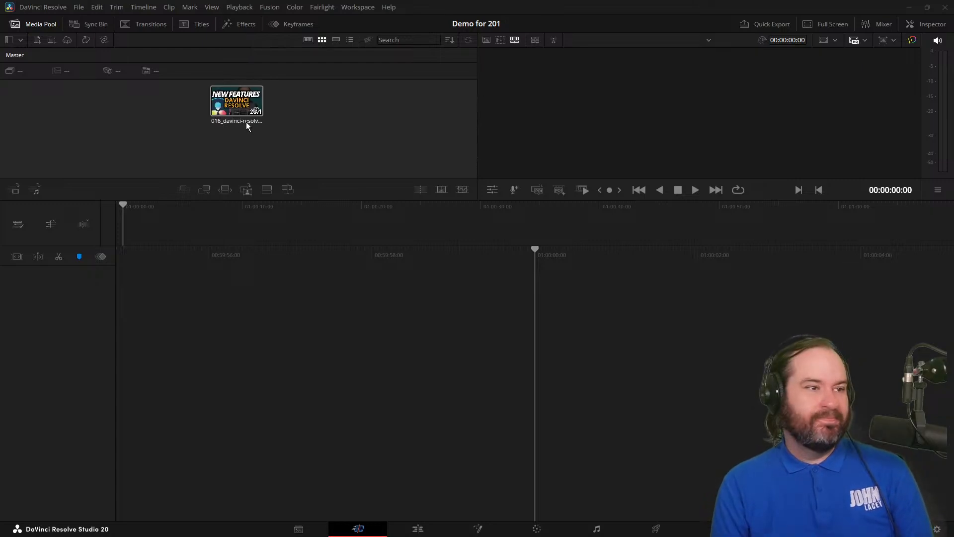
{"action": "left_click", "coordinate": [238, 106]}
{"action": "left_click_drag", "start_coordinate": [242, 108], "coordinate": [535, 386]}
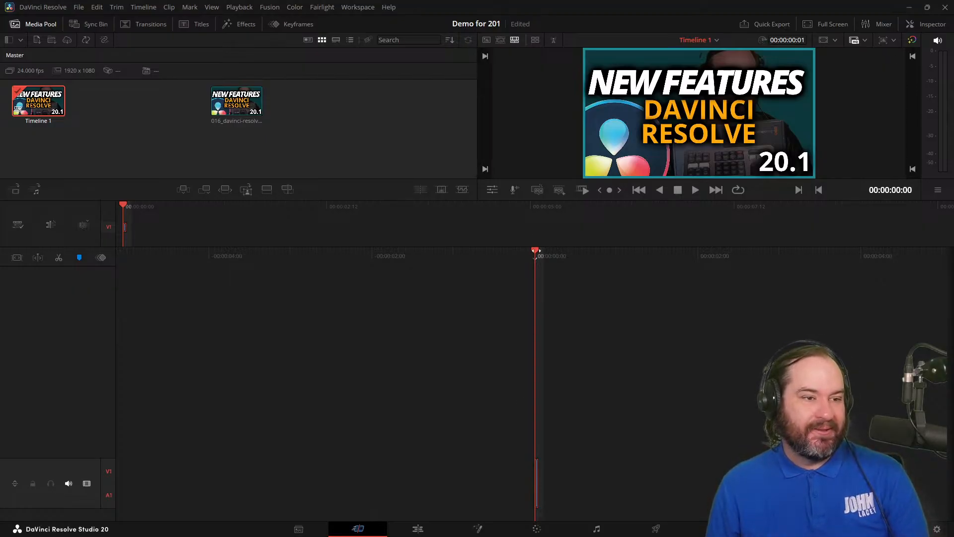
Undo the thumbnail clip's placement and insert the clip from the media pool into the timeline using timecode.
{"action": "left_click", "coordinate": [564, 482]}
{"action": "key", "text": "ctrl+z"}
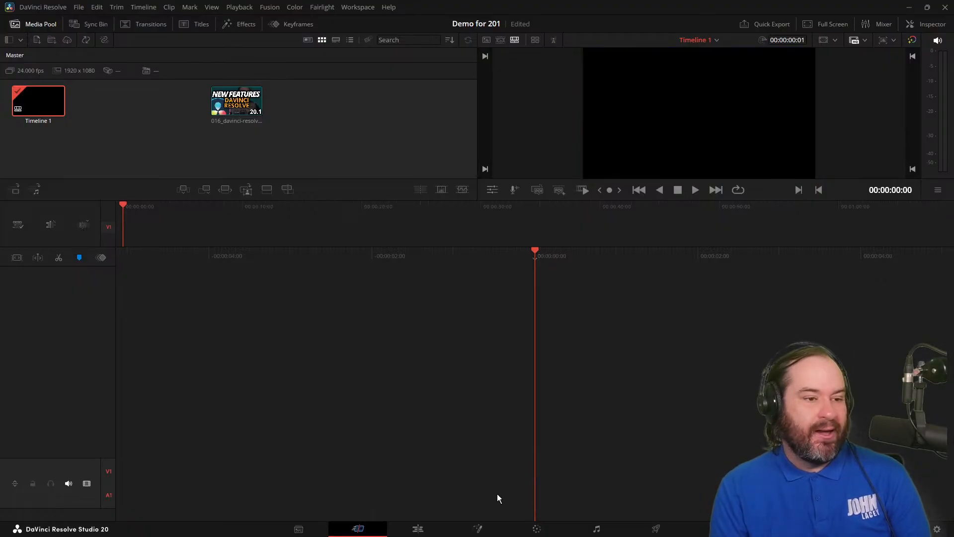
{"action": "right_click", "coordinate": [218, 105]}
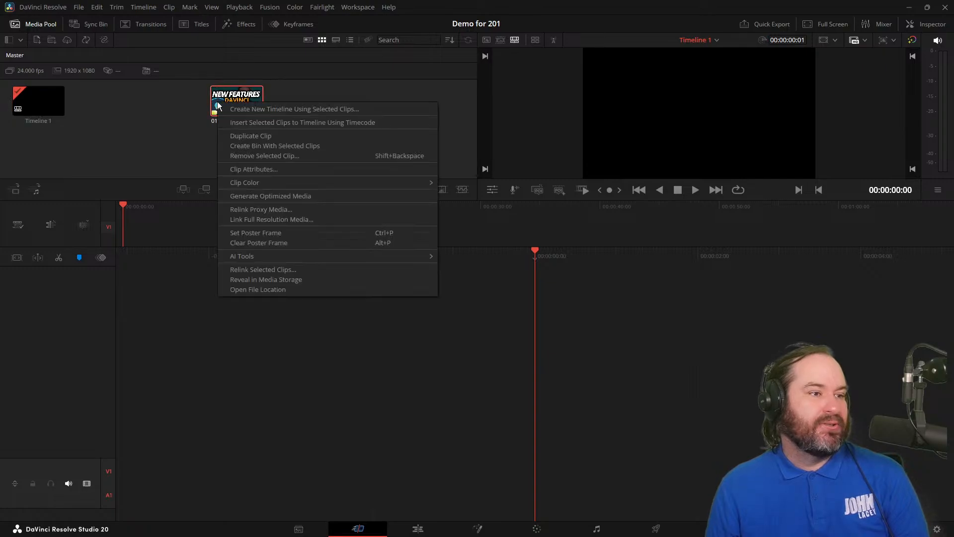
{"action": "left_click", "coordinate": [374, 124]}
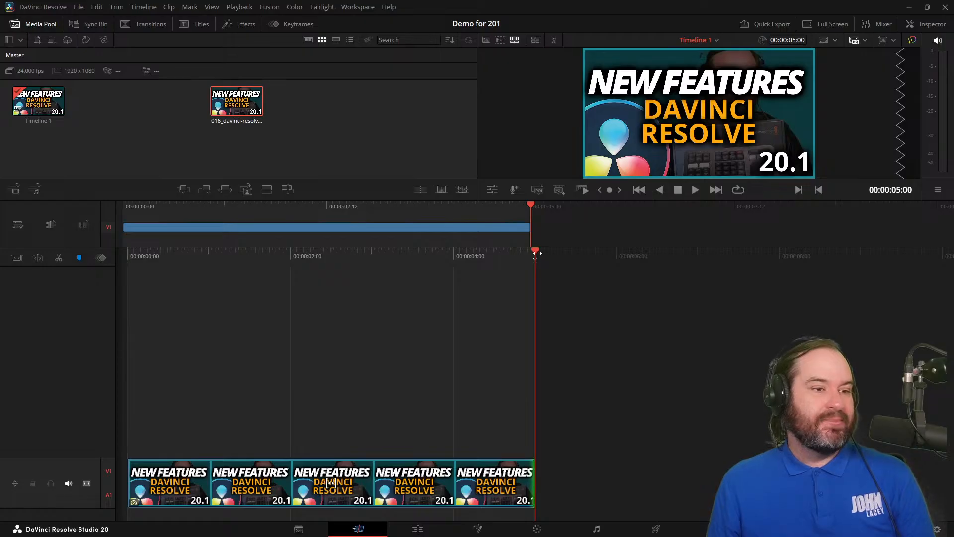
Return the playhead to the start of the timeline, then switch to the Edit page.
{"action": "left_click_drag", "start_coordinate": [530, 211], "coordinate": [14, 255]}
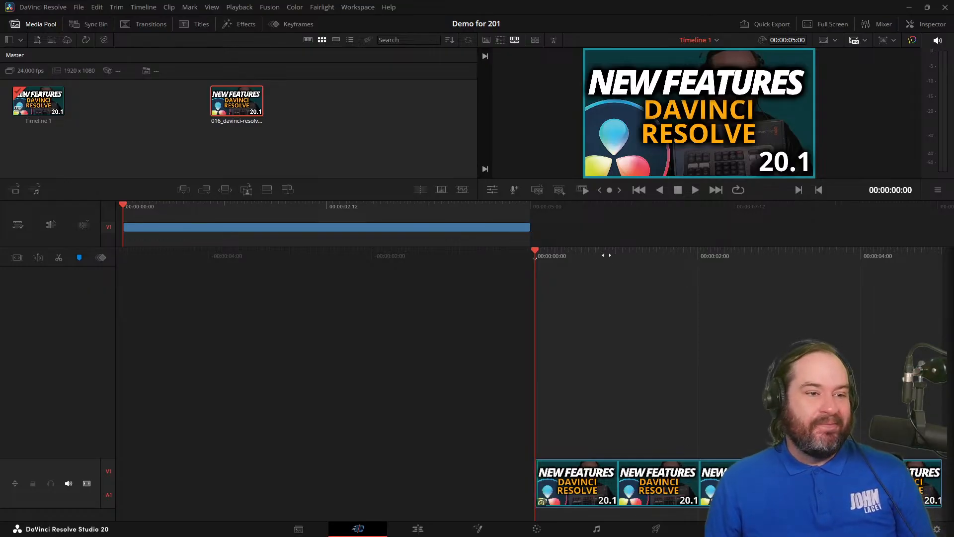
{"action": "left_click", "coordinate": [642, 481]}
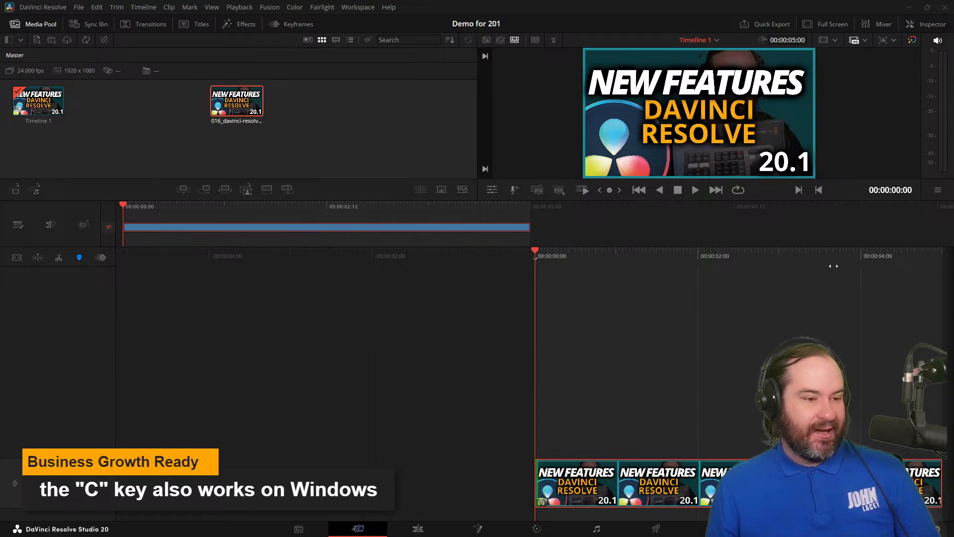
{"action": "left_click", "coordinate": [417, 529]}
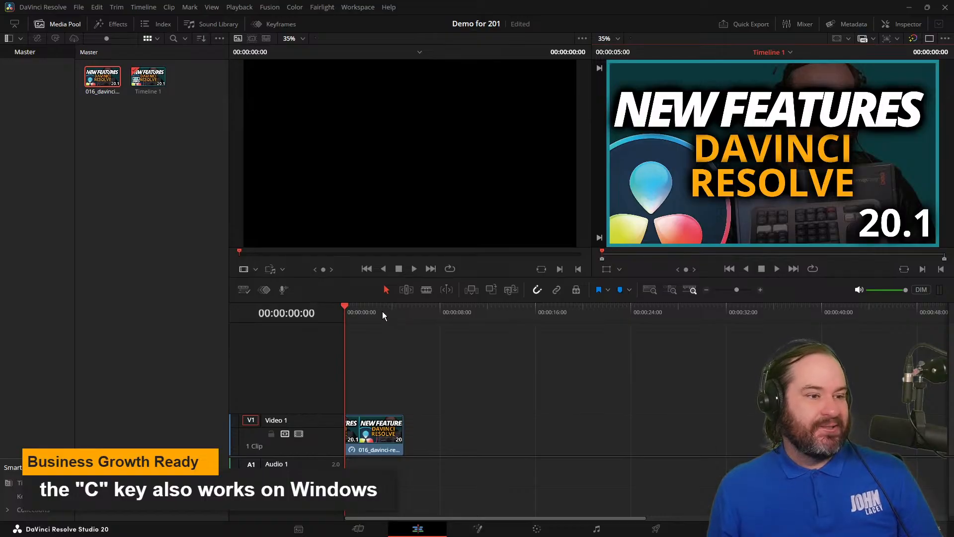
Jump the playhead to various points along the Edit page timeline, ending at 00:00:30:00.
{"action": "left_click", "coordinate": [613, 314]}
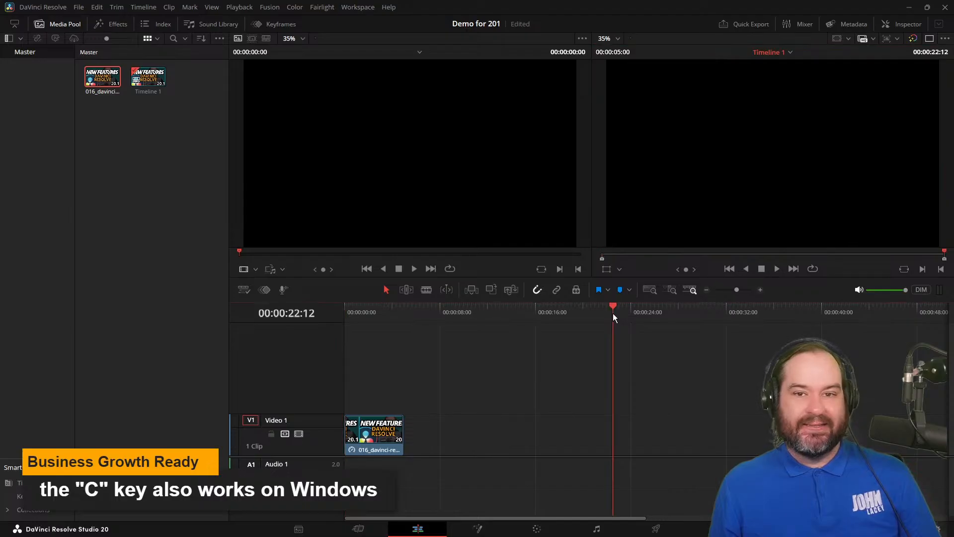
{"action": "left_click", "coordinate": [443, 315]}
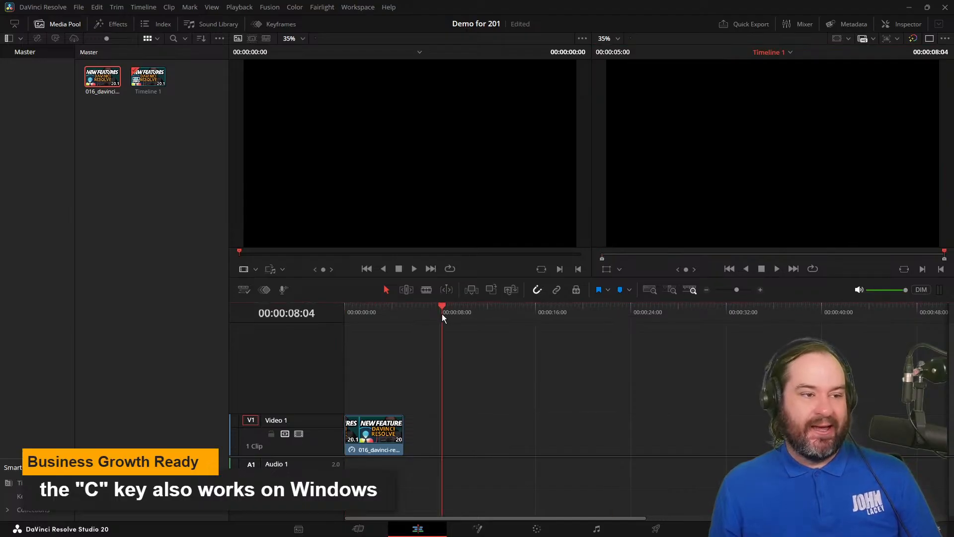
{"action": "left_click", "coordinate": [560, 315]}
{"action": "left_click", "coordinate": [649, 315]}
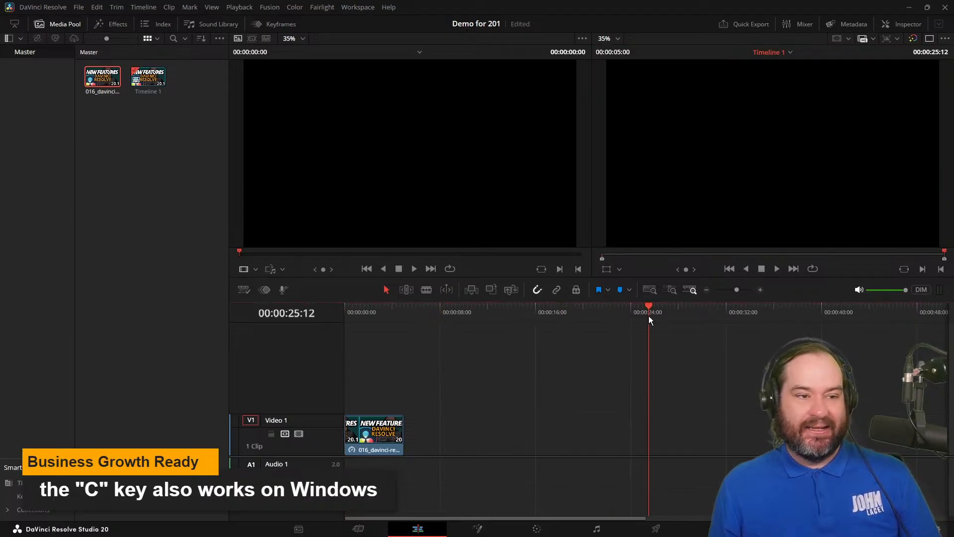
{"action": "left_click", "coordinate": [756, 313]}
{"action": "left_click", "coordinate": [416, 316]}
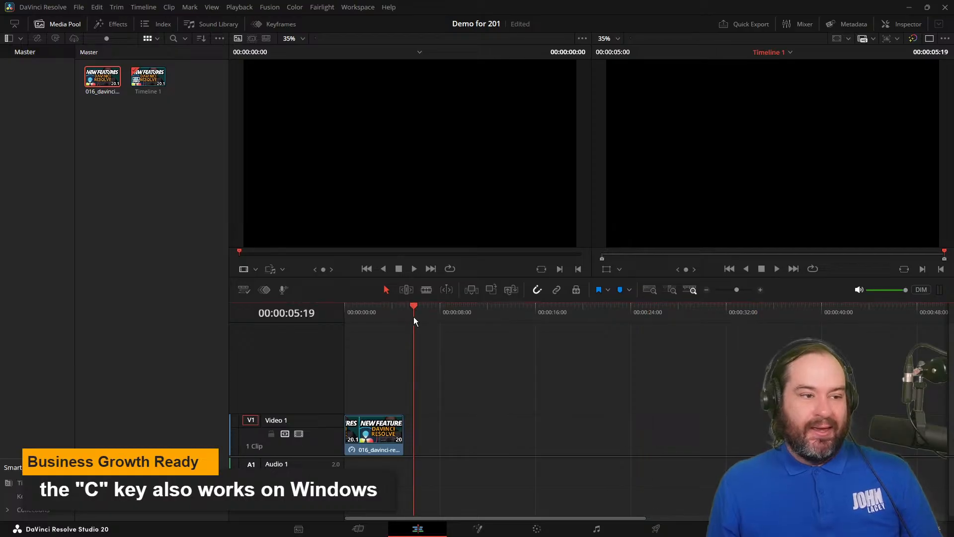
{"action": "left_click", "coordinate": [362, 311]}
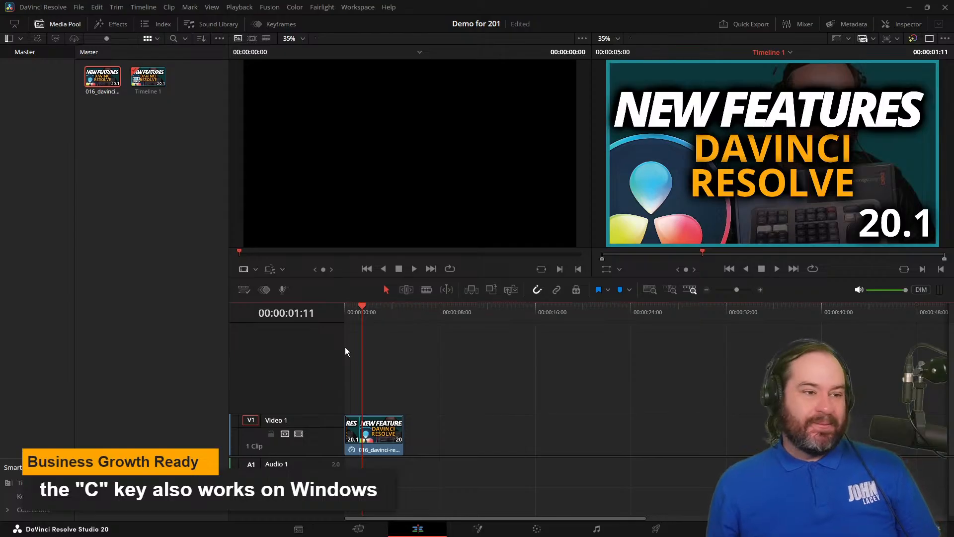
{"action": "left_click", "coordinate": [610, 309]}
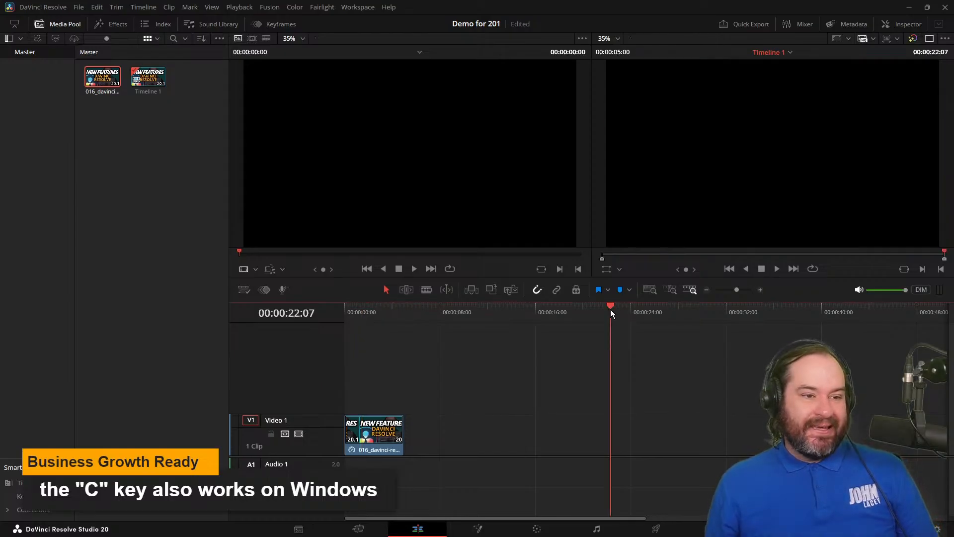
{"action": "left_click", "coordinate": [747, 309]}
{"action": "left_click", "coordinate": [700, 309]}
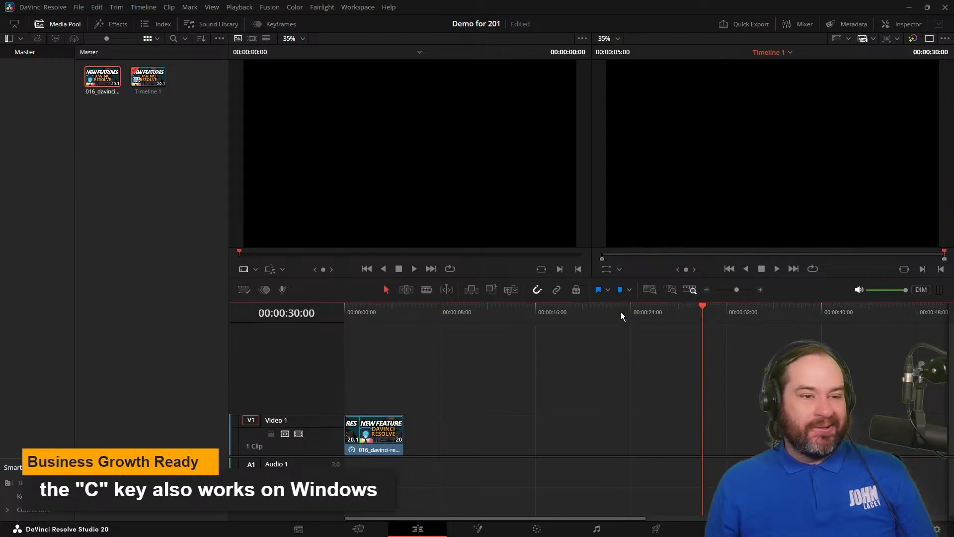
Move the playhead back to the start of the Edit page timeline at 00:00:00:00.
{"action": "left_click", "coordinate": [545, 311]}
{"action": "left_click_drag", "start_coordinate": [547, 307], "coordinate": [336, 311]}
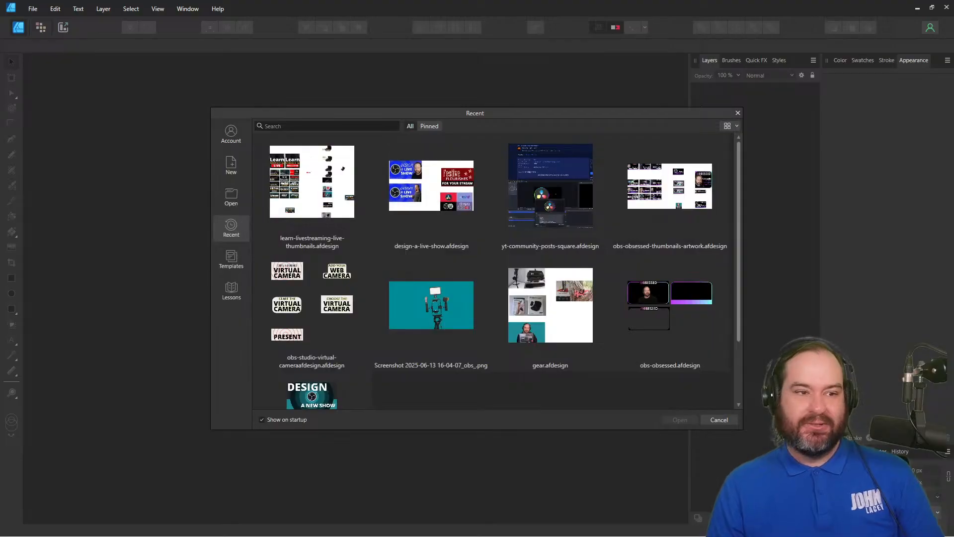
In Affinity Designer, create a 1920 × 1080 px document from the Android 1080p preset and add large art text reading "Hello".
{"action": "left_click", "coordinate": [240, 165]}
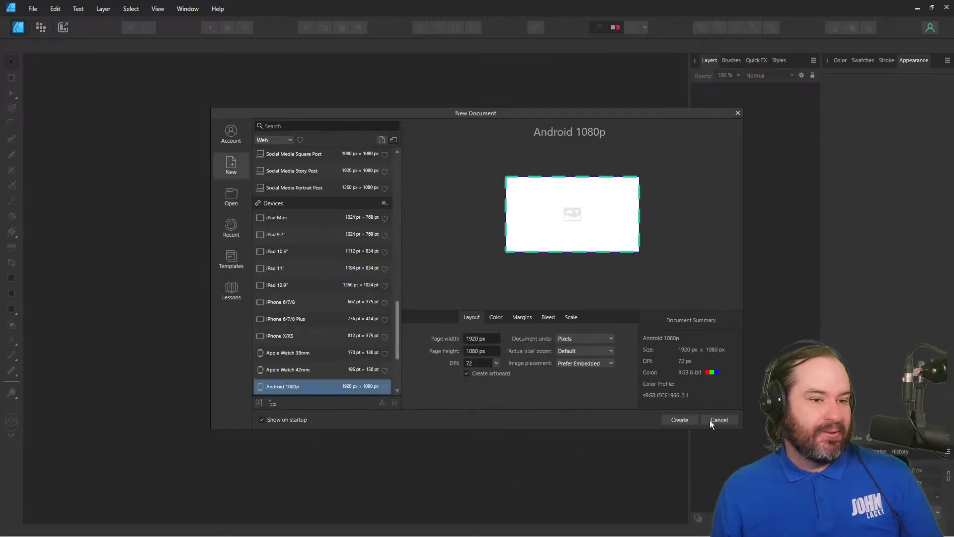
{"action": "left_click", "coordinate": [687, 419]}
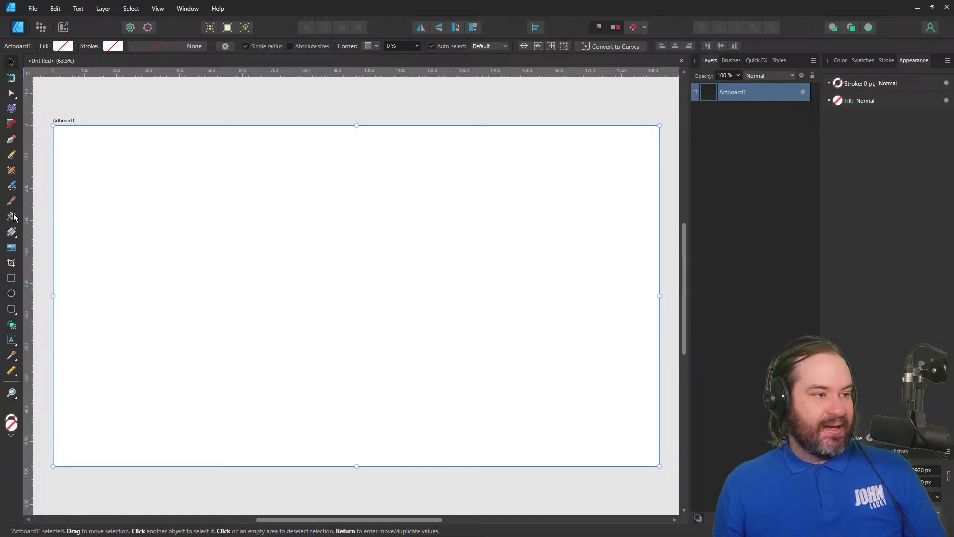
{"action": "left_click", "coordinate": [12, 340]}
{"action": "left_click_drag", "start_coordinate": [85, 159], "coordinate": [558, 260]}
{"action": "type", "text": "He"}
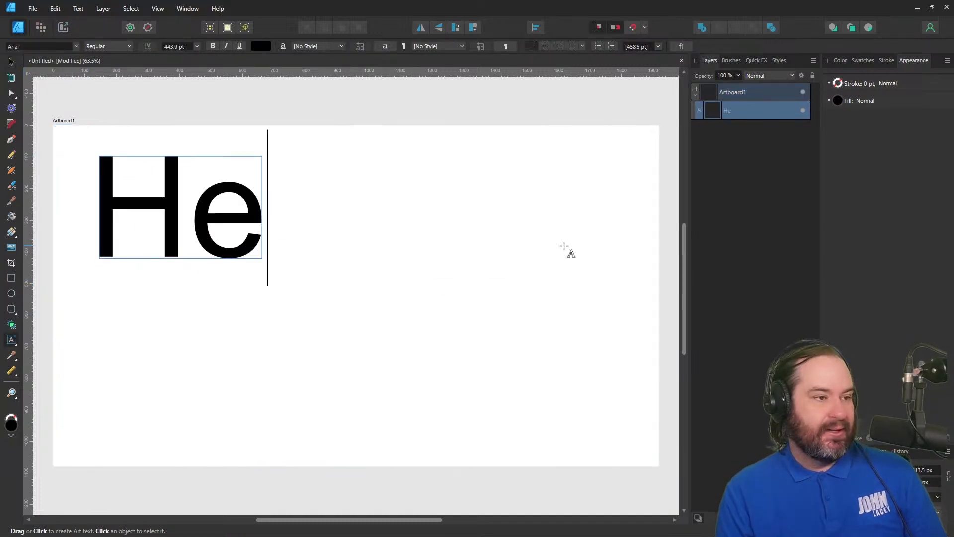
{"action": "type", "text": "llo"}
Add a second art text reading "Business Growth Ready" below "Hello" and set its font size to 80 pt.
{"action": "left_click_drag", "start_coordinate": [125, 307], "coordinate": [614, 441]}
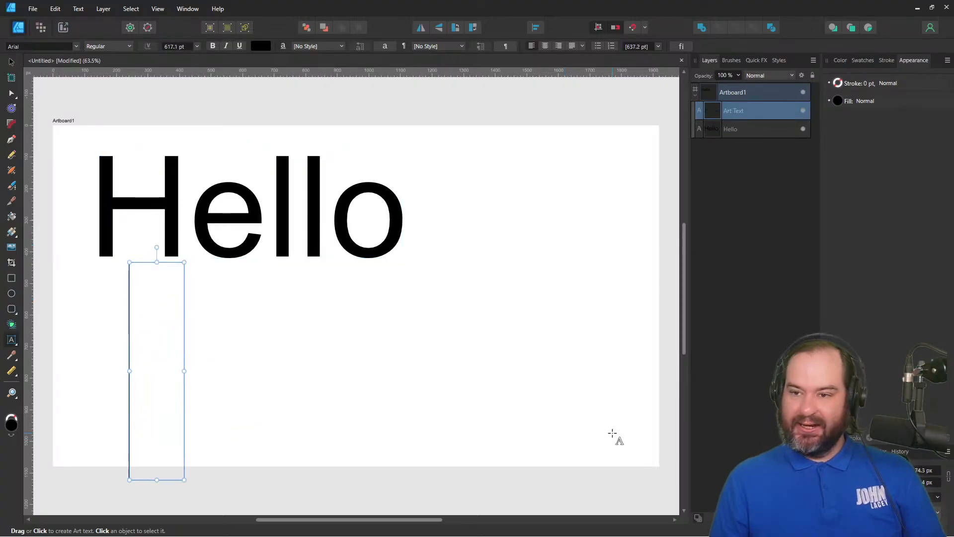
{"action": "type", "text": "Business G"}
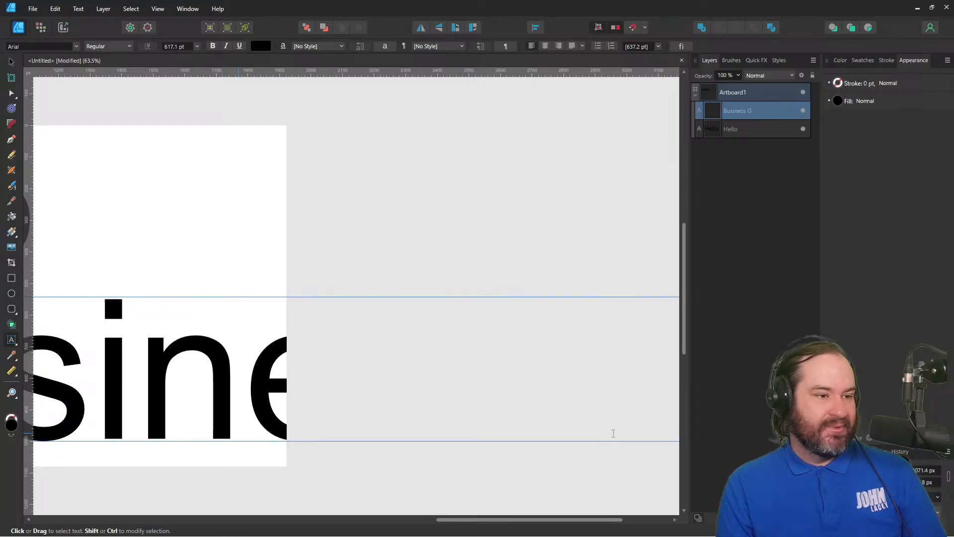
{"action": "type", "text": "rowth Ready"}
{"action": "key", "text": "ctrl+a"}
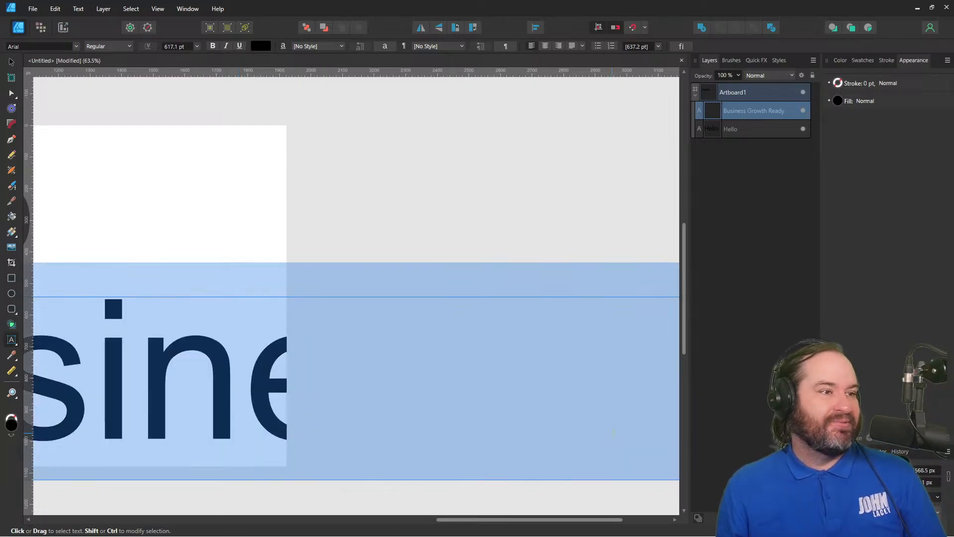
{"action": "left_click", "coordinate": [168, 47]}
{"action": "type", "text": "80"}
{"action": "key", "text": "Return"}
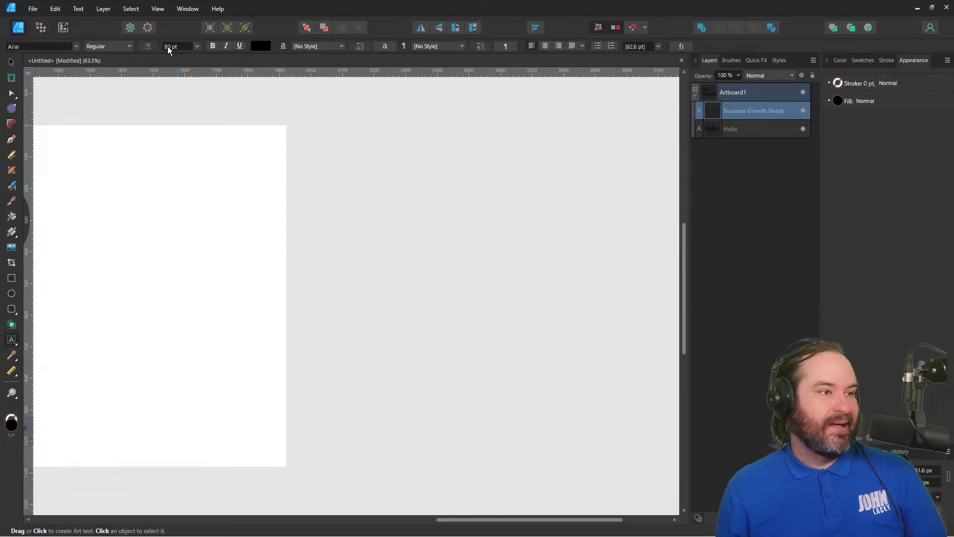
Enlarge the "Business Growth Ready" text to 120 pt and move it up directly beneath "Hello".
{"action": "left_click_drag", "start_coordinate": [483, 521], "coordinate": [307, 536]}
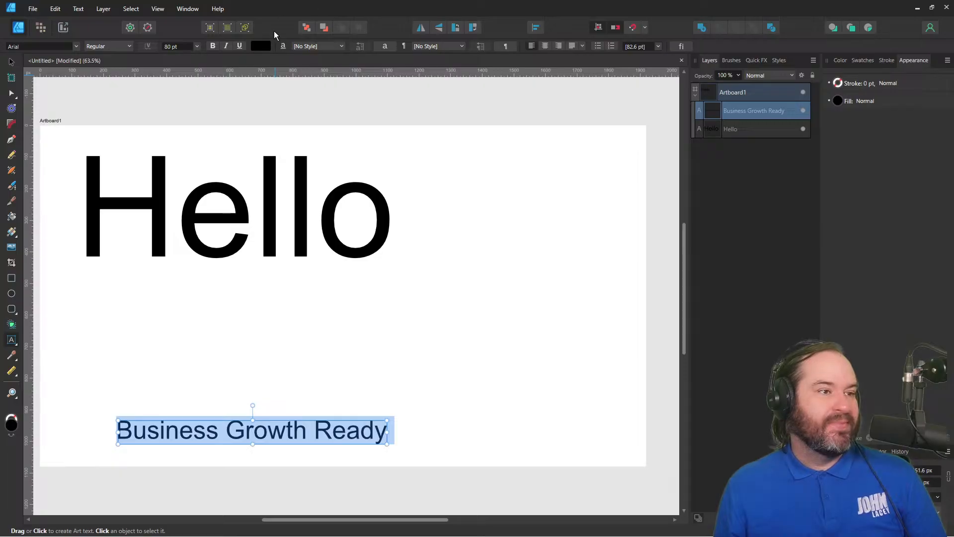
{"action": "left_click", "coordinate": [166, 46]}
{"action": "key", "text": "Left"}
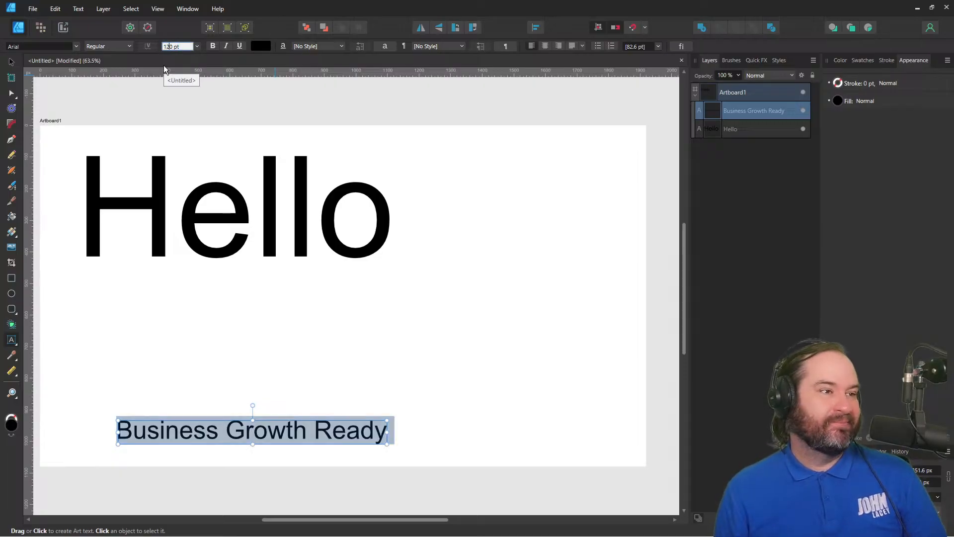
{"action": "key", "text": "Return"}
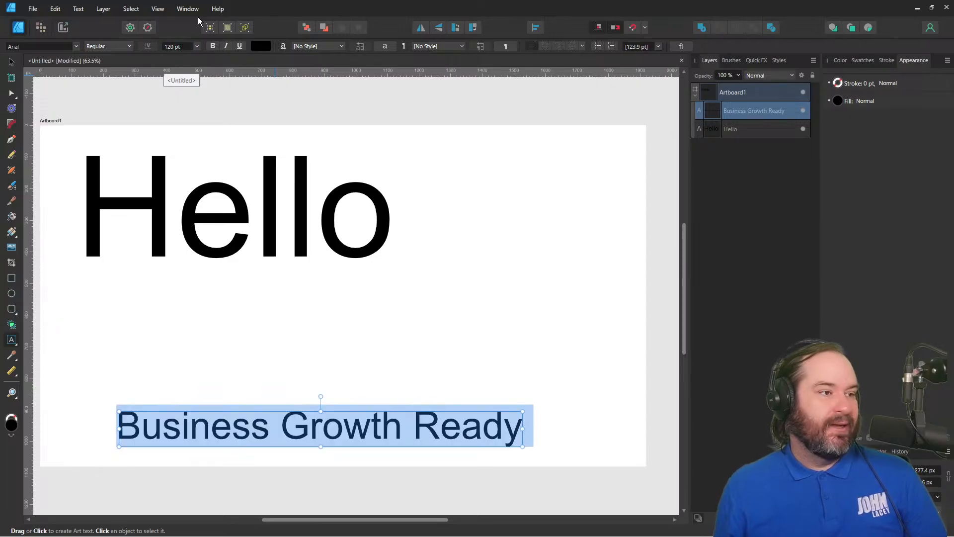
{"action": "left_click", "coordinate": [11, 61]}
{"action": "left_click_drag", "start_coordinate": [296, 418], "coordinate": [289, 285]}
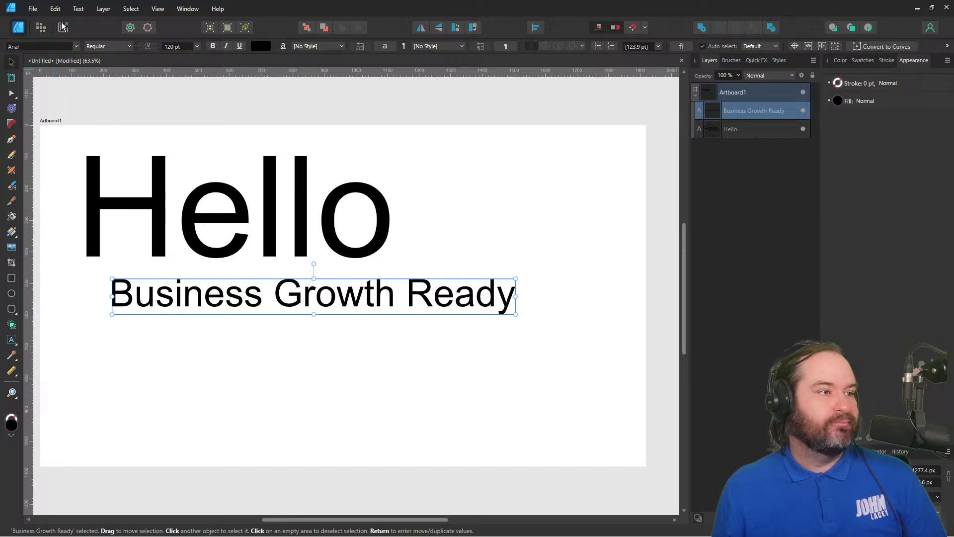
Export Artboard1 as a 1920 × 1080 px PNG named hello.png.
{"action": "left_click", "coordinate": [33, 9]}
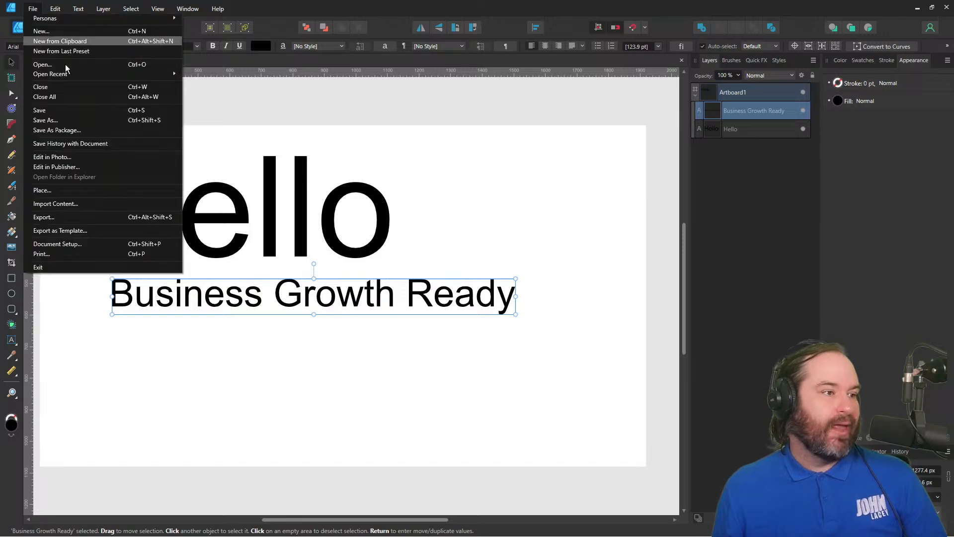
{"action": "left_click", "coordinate": [143, 219]}
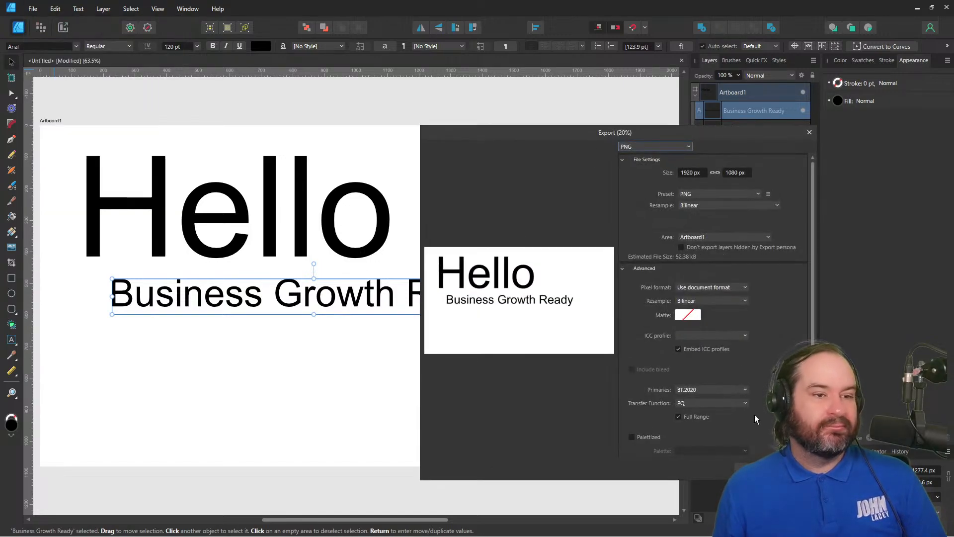
{"action": "left_click", "coordinate": [754, 468]}
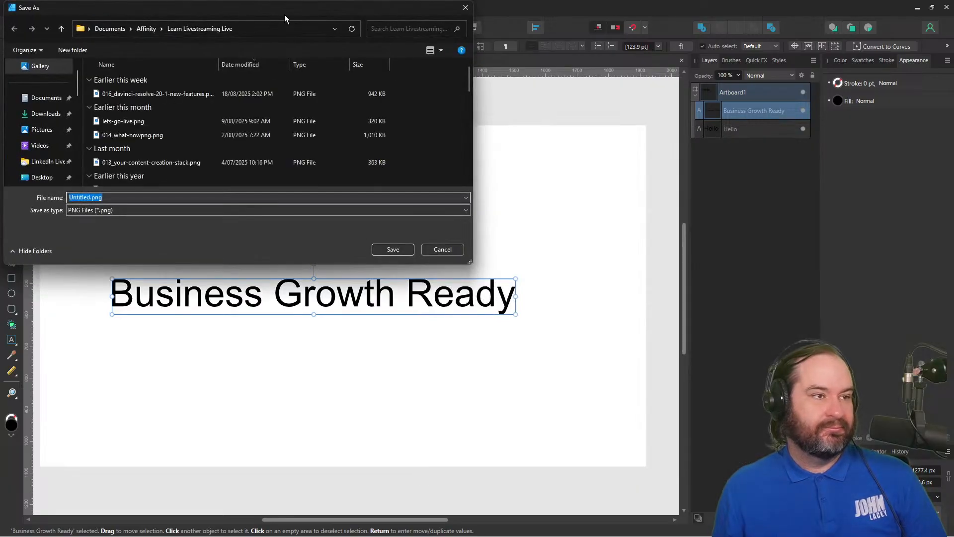
{"action": "left_click_drag", "start_coordinate": [285, 16], "coordinate": [561, 195]}
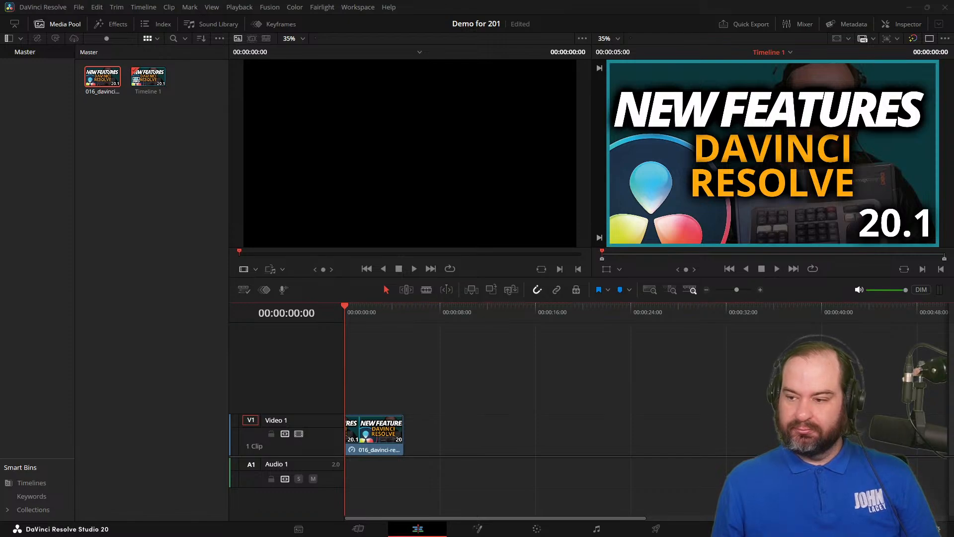
In DaVinci Resolve, import hello.png onto Video 1 right after the thumbnail clip and place the playhead over it at 00:00:08:22.
{"action": "left_click_drag", "start_coordinate": [571, 536], "coordinate": [407, 447]}
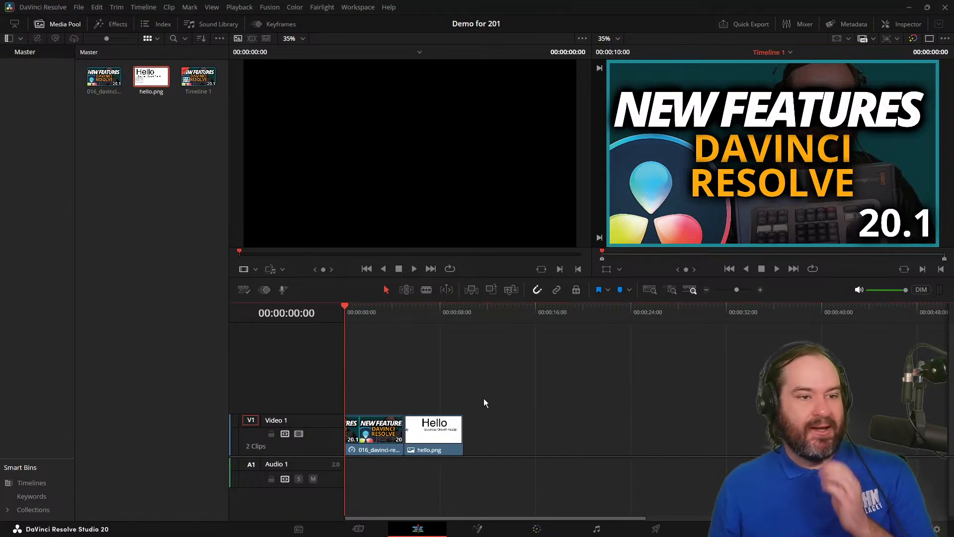
{"action": "left_click", "coordinate": [451, 318]}
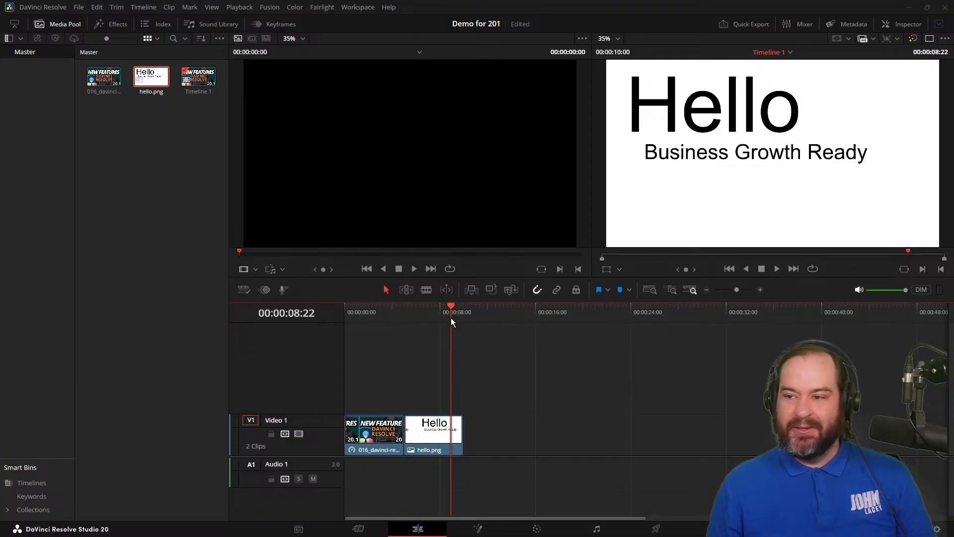
Switch back to Affinity Designer and replace the "Business Growth Ready" text with "Enda Training".
{"action": "key", "text": "alt+Tab"}
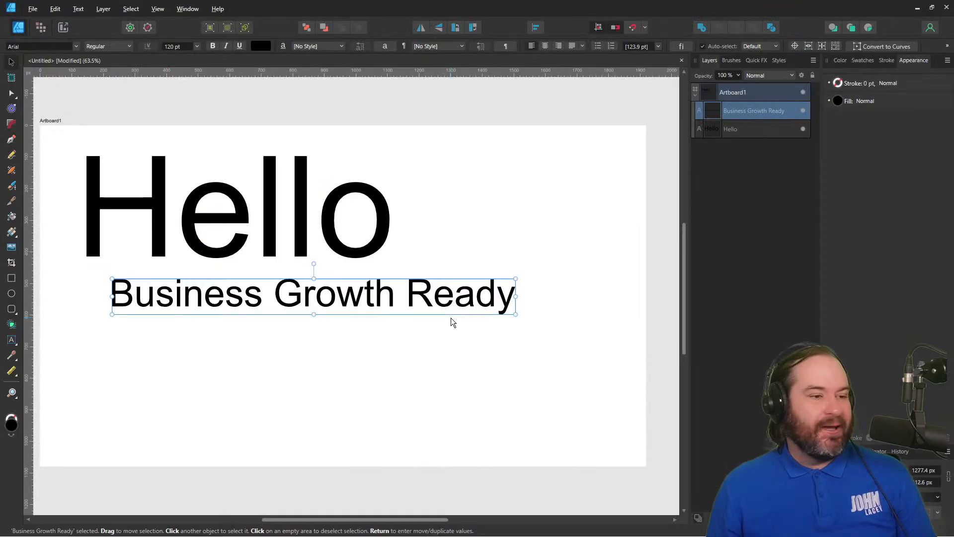
{"action": "double_click", "coordinate": [407, 297]}
{"action": "type", "text": "Enda Train"}
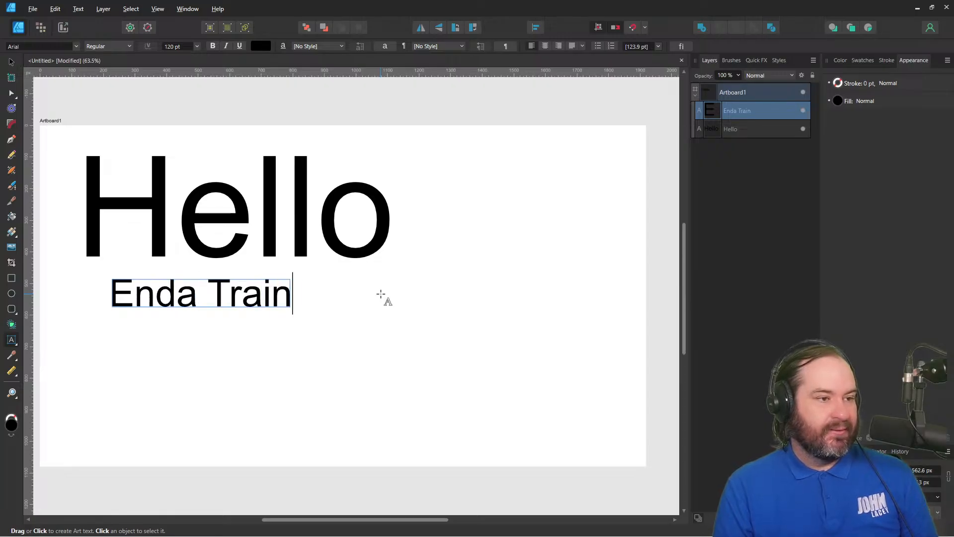
{"action": "type", "text": "ing"}
{"action": "key", "text": "Escape"}
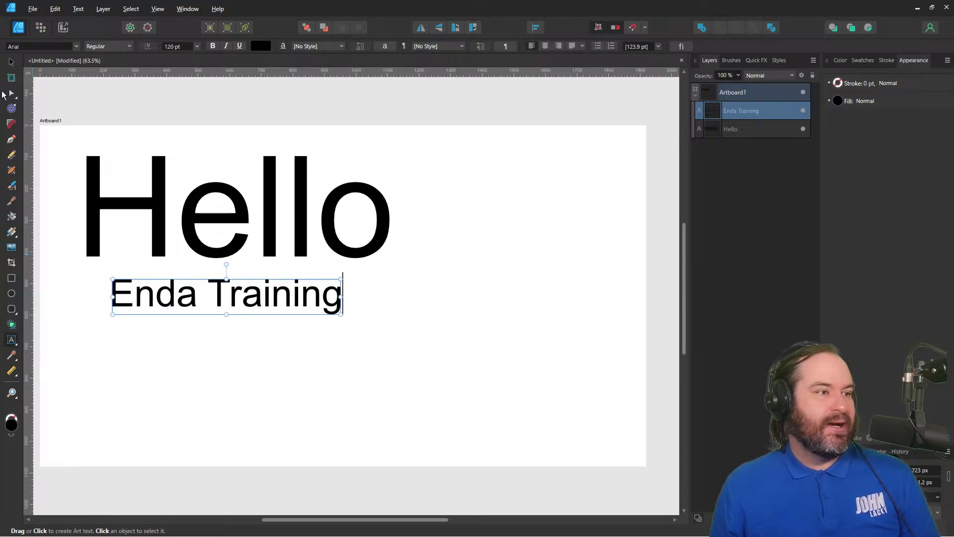
Export the edited artboard again as a PNG over the existing hello.png.
{"action": "left_click", "coordinate": [32, 8]}
{"action": "left_click", "coordinate": [185, 199]}
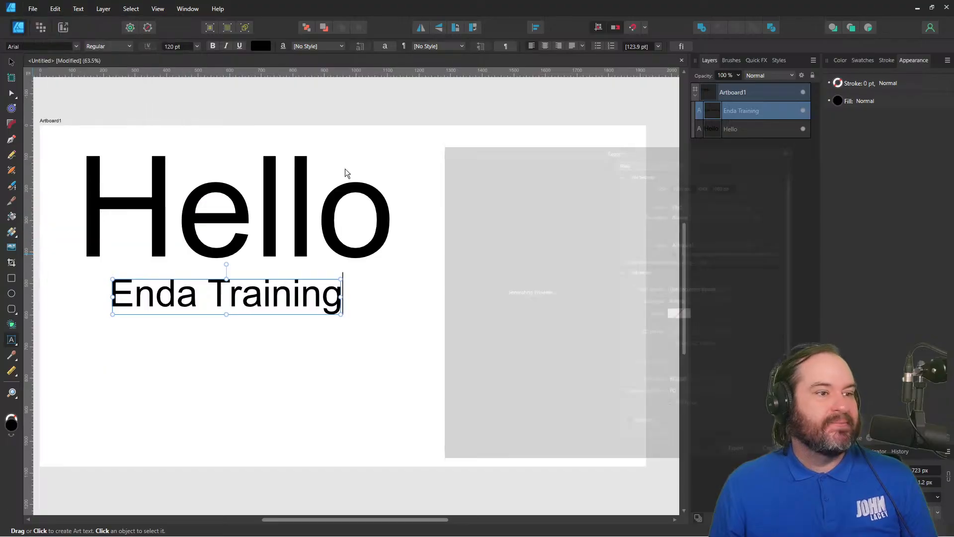
{"action": "left_click", "coordinate": [751, 449]}
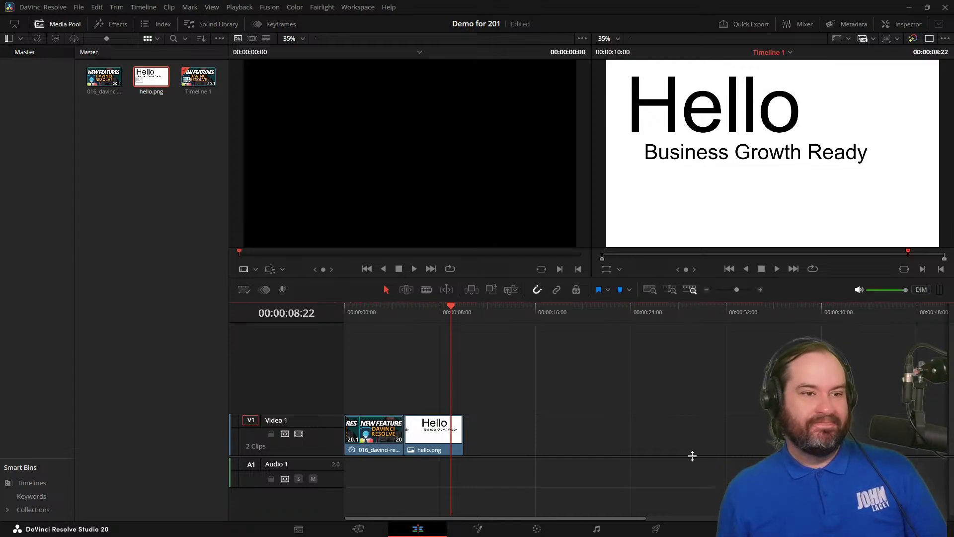
In DaVinci Resolve, scrub between the hello.png and thumbnail clips to check the re-exported image, ending at 00:00:07:10.
{"action": "left_click_drag", "start_coordinate": [454, 309], "coordinate": [421, 308]}
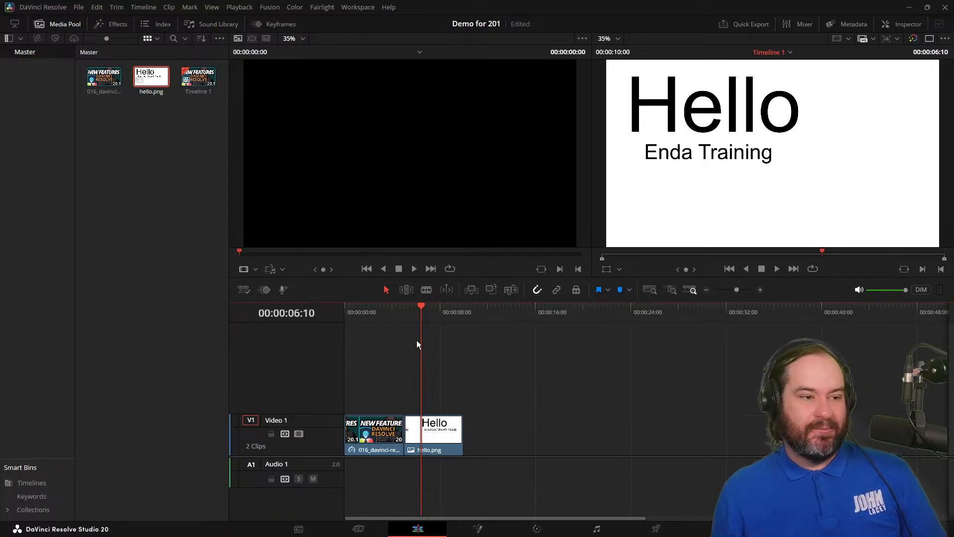
{"action": "left_click_drag", "start_coordinate": [417, 305], "coordinate": [435, 304]}
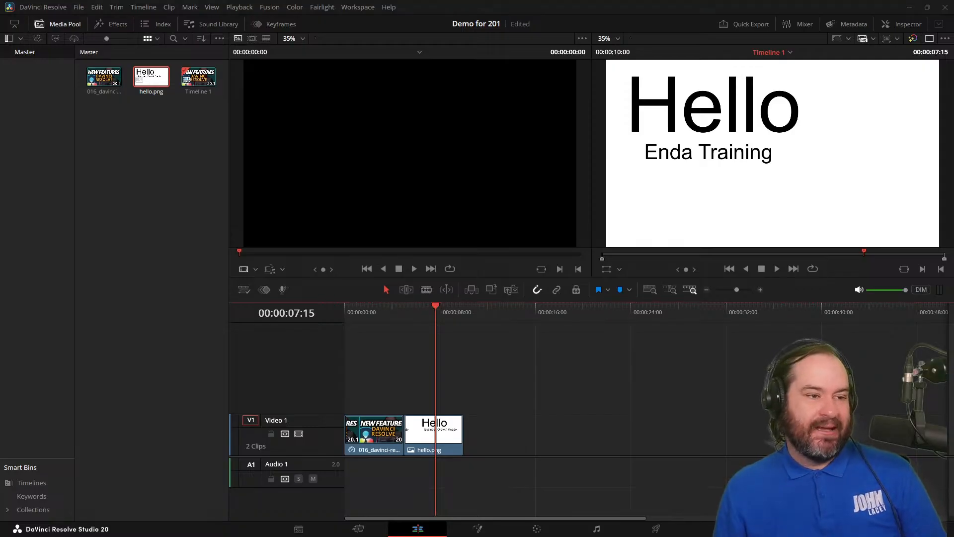
{"action": "left_click_drag", "start_coordinate": [379, 311], "coordinate": [356, 310]}
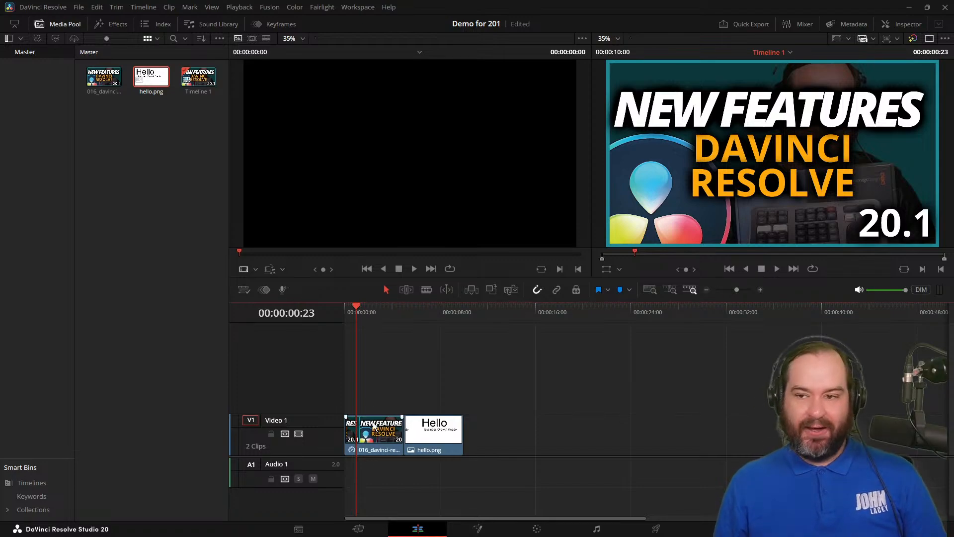
{"action": "left_click_drag", "start_coordinate": [428, 305], "coordinate": [434, 308]}
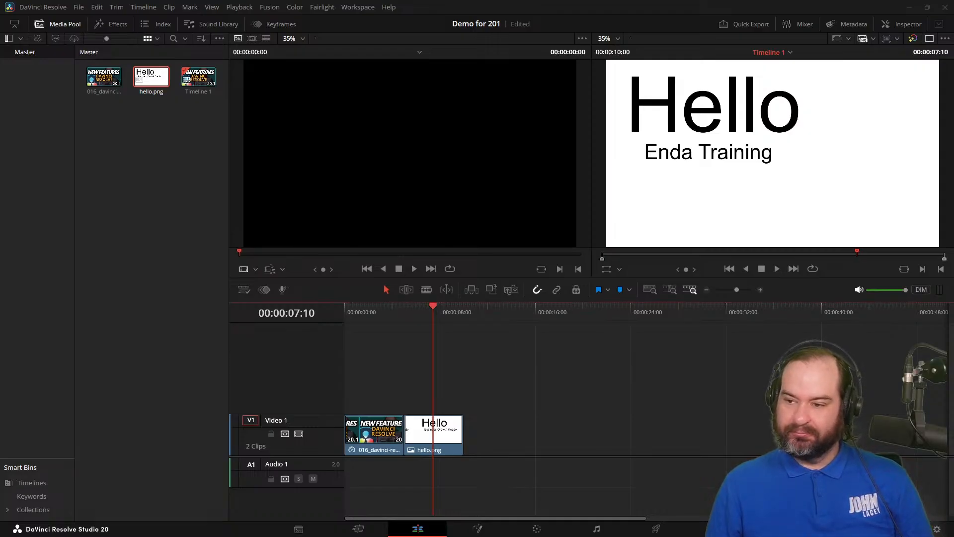
Import the transition clip into the media pool, place it on Video 1 after hello.png, and view its first frame at 00:00:10:21.
{"action": "left_click_drag", "start_coordinate": [1, 248], "coordinate": [155, 159]}
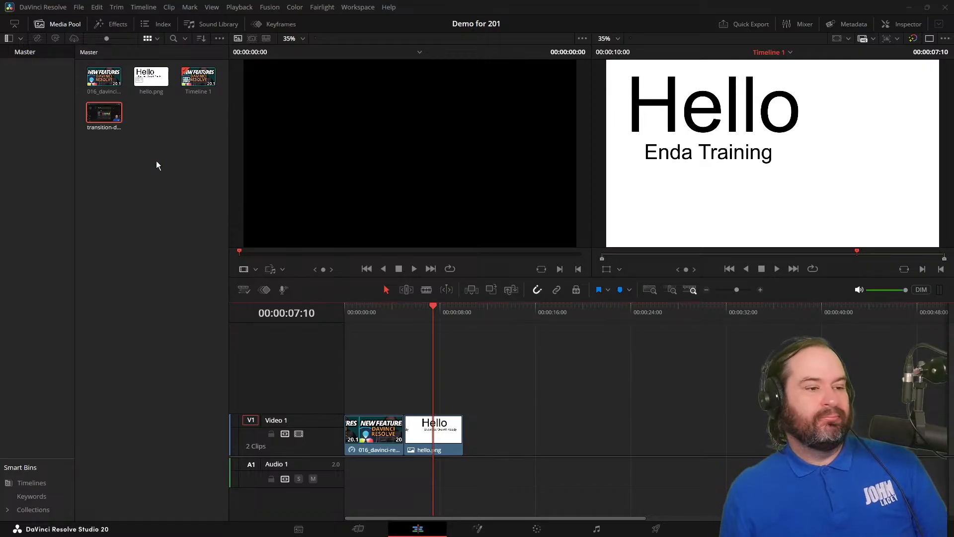
{"action": "left_click_drag", "start_coordinate": [97, 106], "coordinate": [472, 444]}
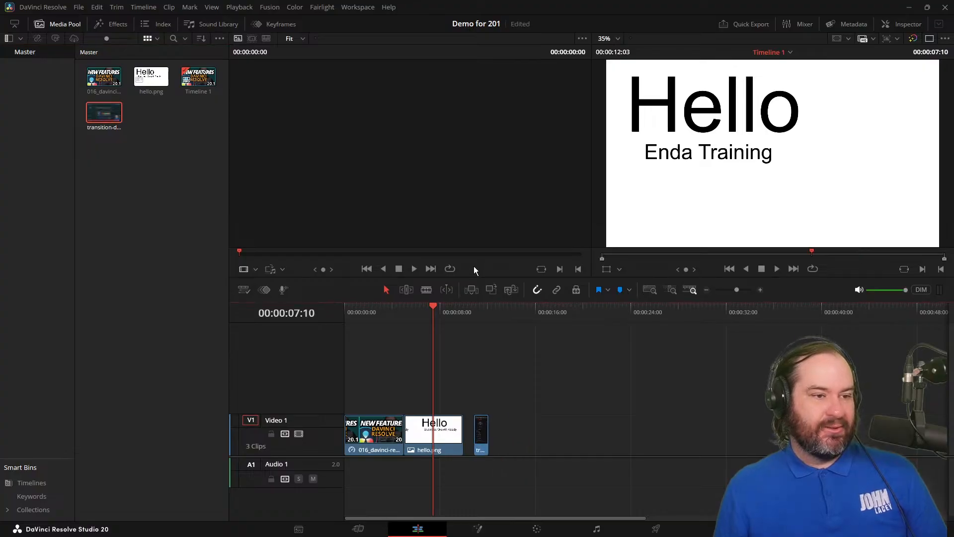
{"action": "mouse_move", "coordinate": [468, 301]}
{"action": "left_mouse_down"}
{"action": "mouse_move", "coordinate": [466, 313]}
{"action": "mouse_move", "coordinate": [490, 317]}
{"action": "mouse_move", "coordinate": [474, 314]}
{"action": "left_mouse_up"}
Delete the transition clip from the timeline and add burnt_edit-youtube-captions.mp4 directly after hello.png.
{"action": "left_click", "coordinate": [486, 447]}
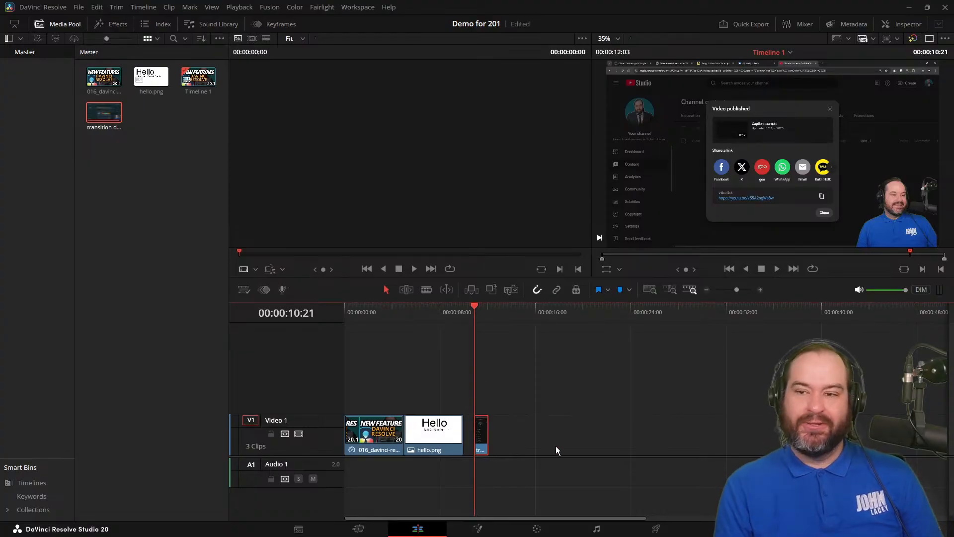
{"action": "key", "text": "Delete"}
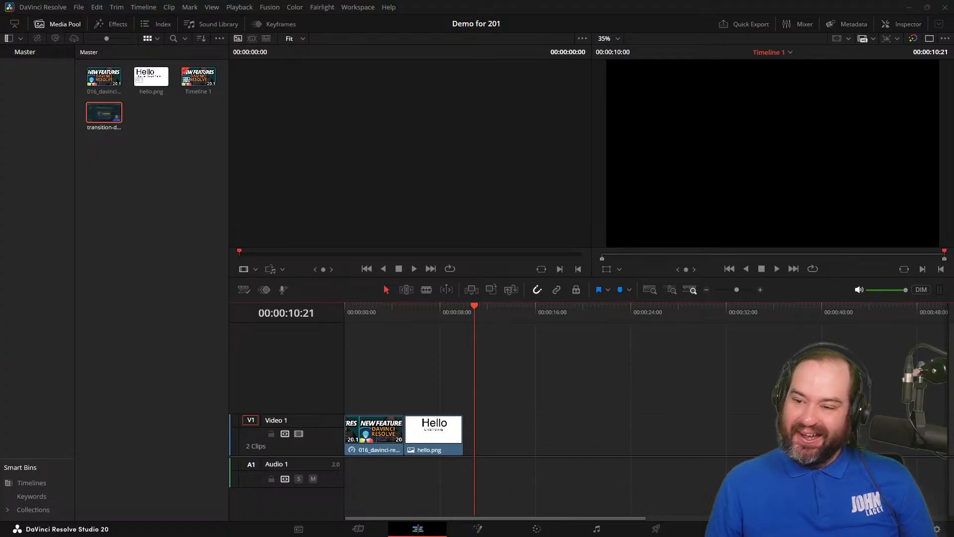
{"action": "left_click_drag", "start_coordinate": [487, 397], "coordinate": [463, 435]}
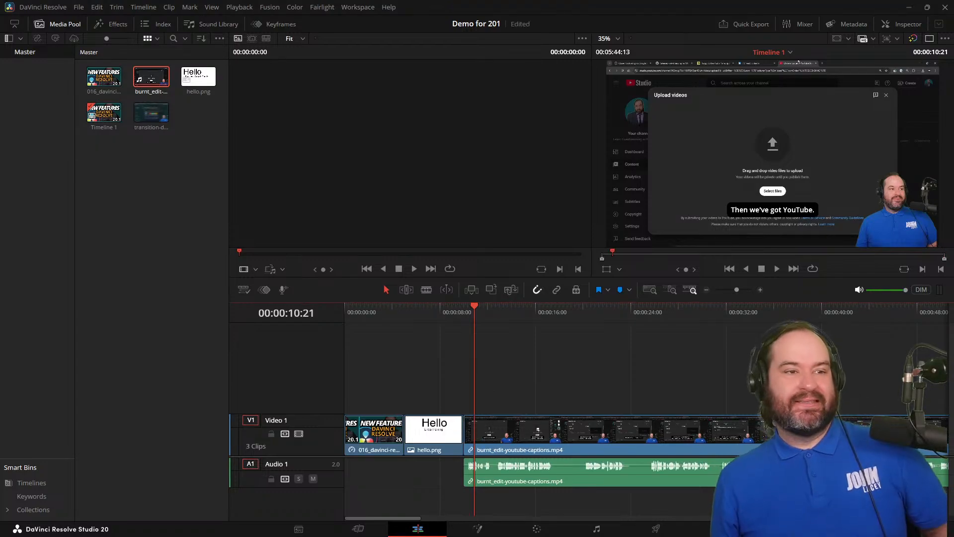
Scrub through the captions video to 00:00:19:19 and select that clip on the timeline.
{"action": "left_click_drag", "start_coordinate": [530, 313], "coordinate": [564, 314]}
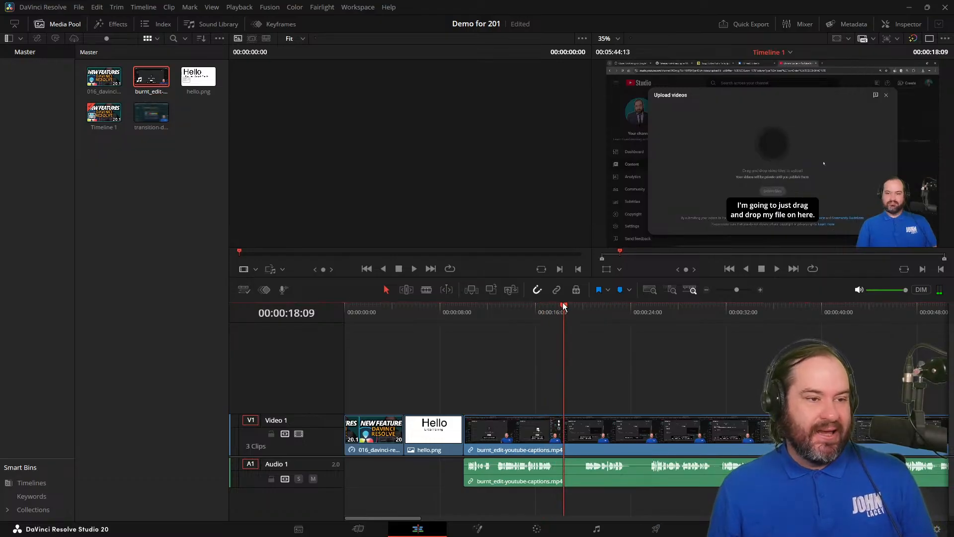
{"action": "left_click", "coordinate": [581, 309]}
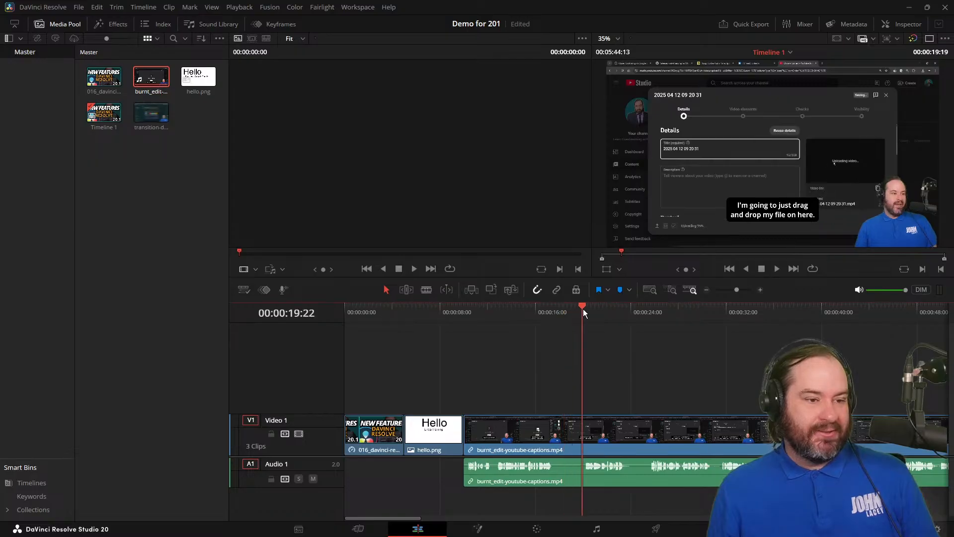
{"action": "left_click", "coordinate": [597, 430]}
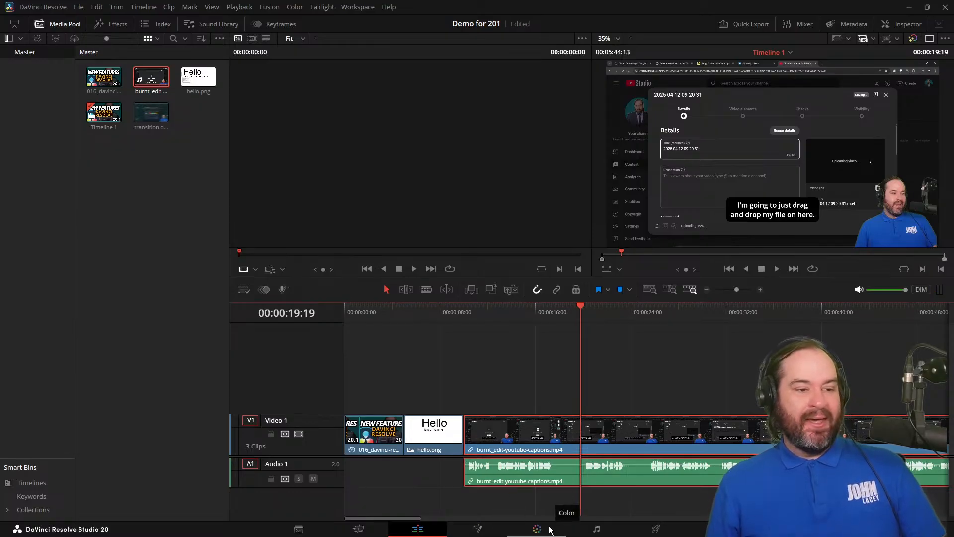
Open the captions clip's composition on the Fusion page and look over its node graph.
{"action": "left_click", "coordinate": [495, 533]}
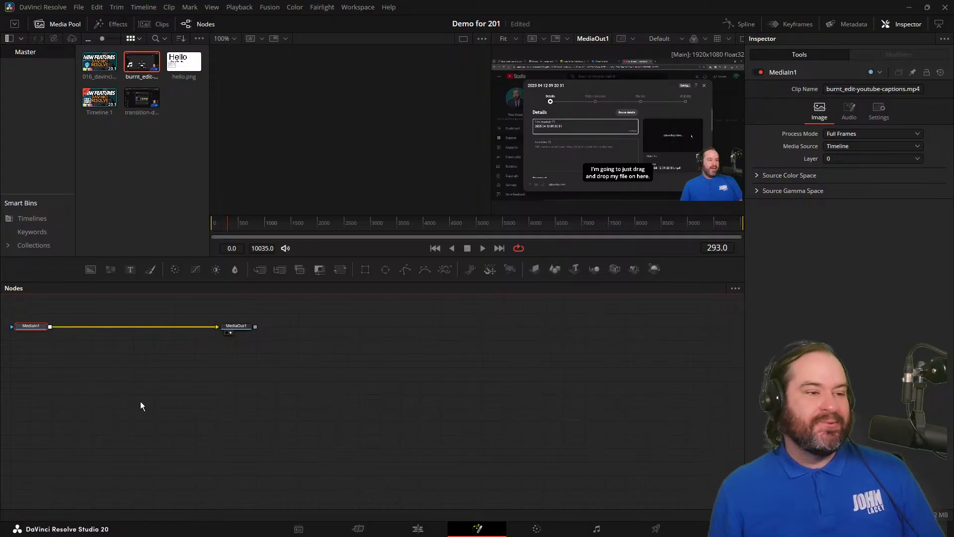
{"action": "scroll", "coordinate": [171, 422], "scroll_direction": "up", "scroll_amount": 5}
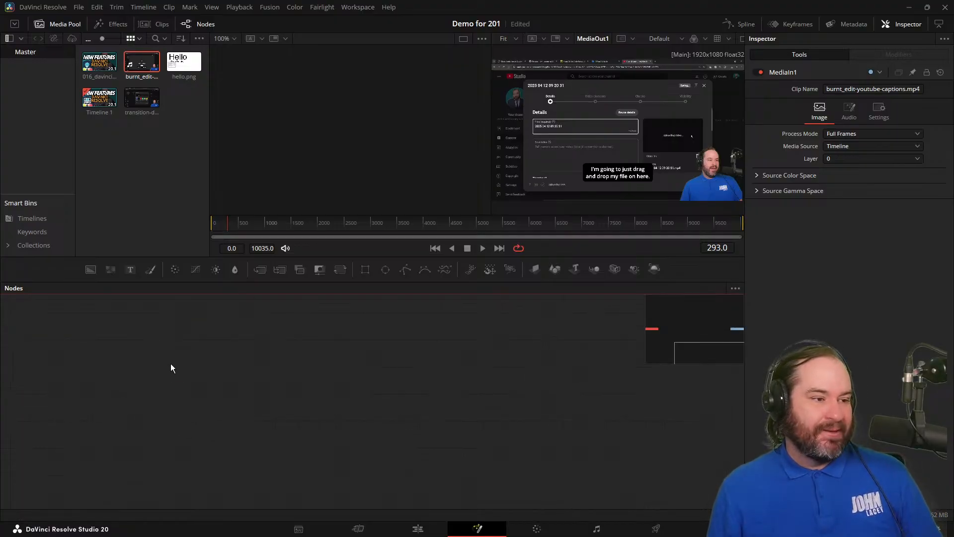
{"action": "scroll", "coordinate": [202, 485], "scroll_direction": "down", "scroll_amount": 3}
{"action": "scroll", "coordinate": [198, 482], "scroll_direction": "down", "scroll_amount": 2}
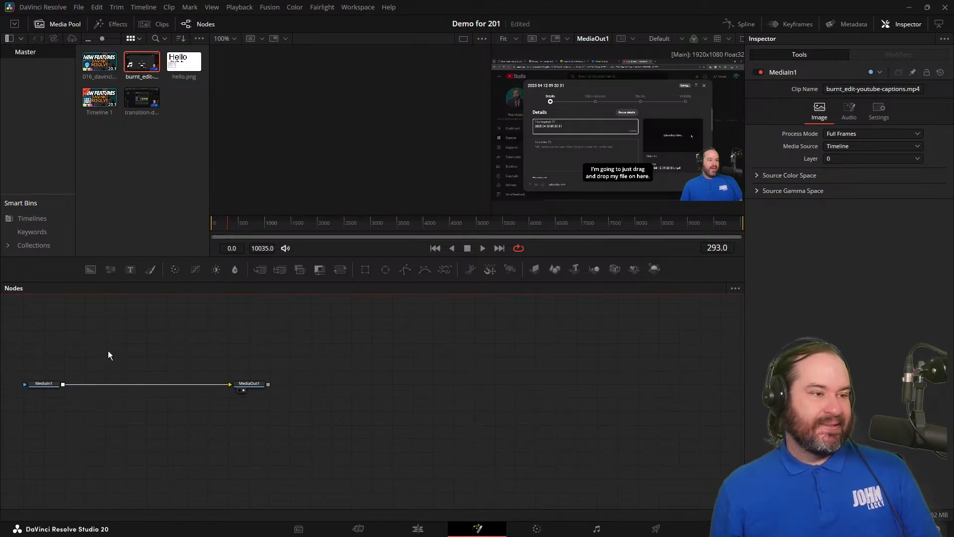
Open the Select Tool list for the node graph, browse down to the color tools, and close it without adding a node.
{"action": "key", "text": "shift+space"}
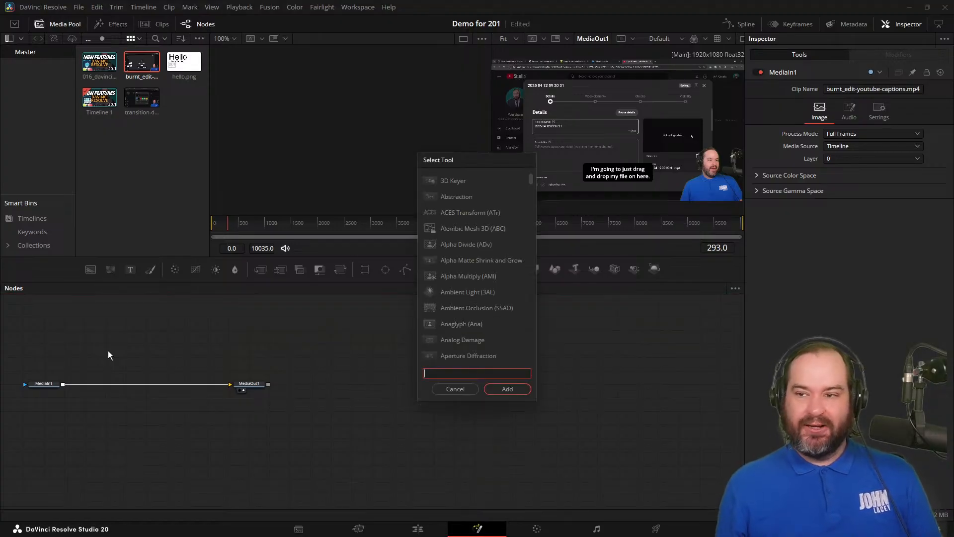
{"action": "scroll", "coordinate": [503, 336], "scroll_direction": "down", "scroll_amount": 6}
{"action": "scroll", "coordinate": [506, 342], "scroll_direction": "up", "scroll_amount": 6}
{"action": "key", "text": "Caps_Lock"}
{"action": "key", "text": "Caps_Lock"}
{"action": "scroll", "coordinate": [505, 190], "scroll_direction": "down", "scroll_amount": 6}
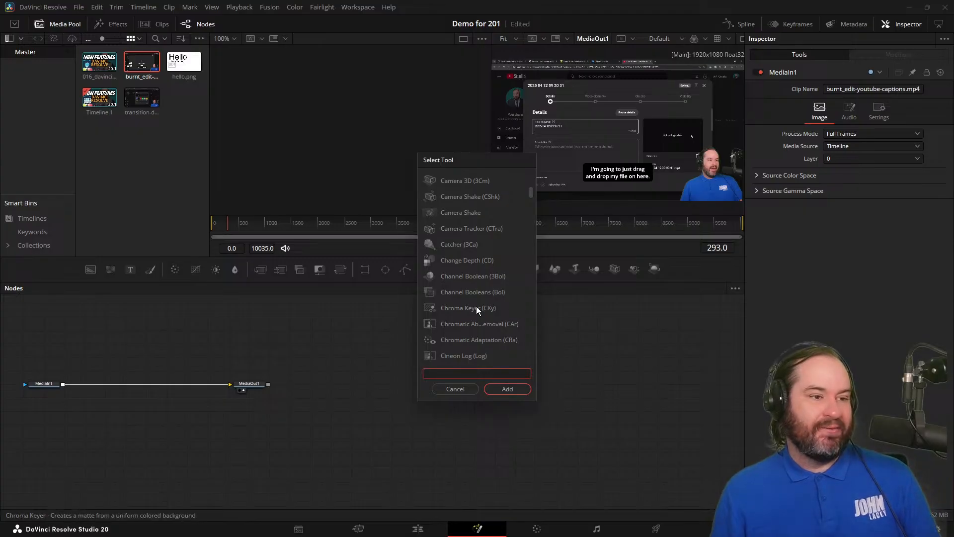
{"action": "scroll", "coordinate": [493, 322], "scroll_direction": "down", "scroll_amount": 2}
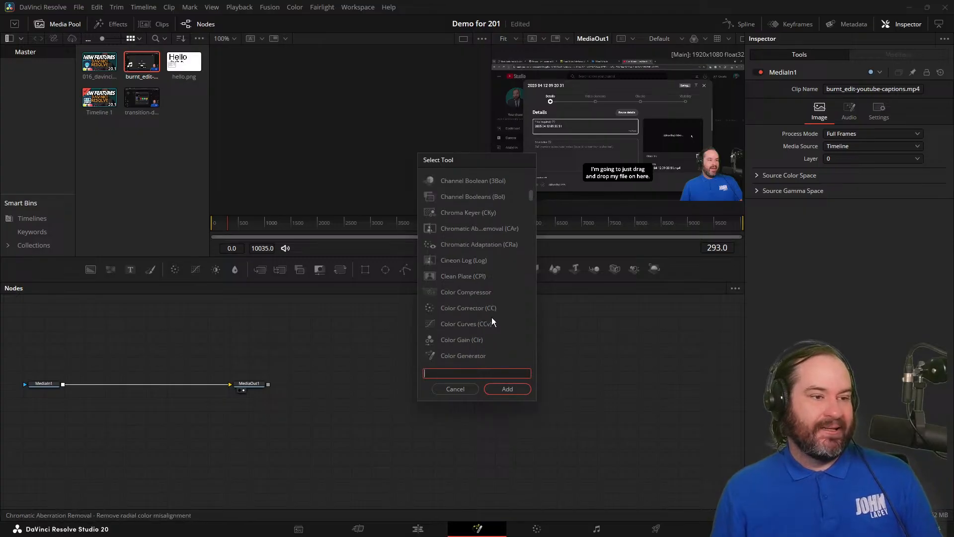
{"action": "scroll", "coordinate": [499, 354], "scroll_direction": "down", "scroll_amount": 2}
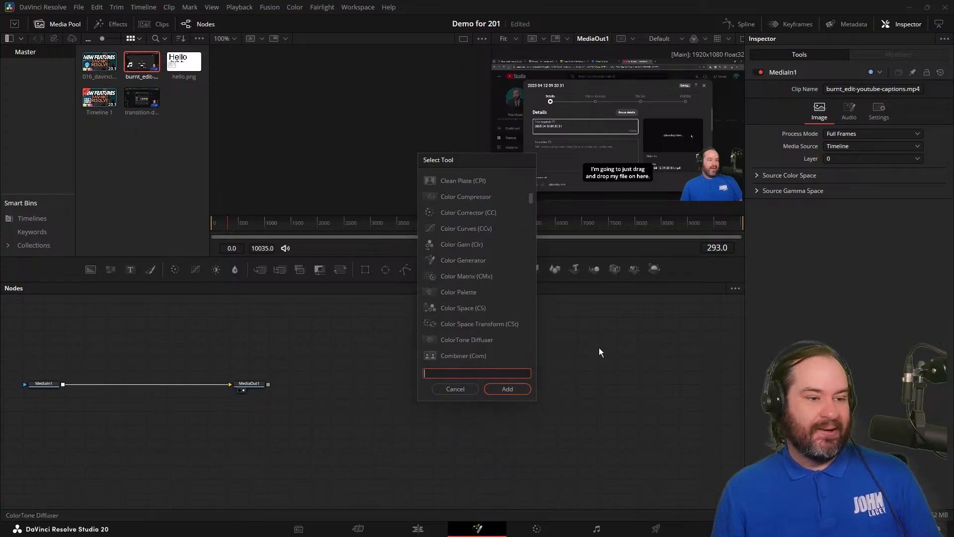
{"action": "left_click", "coordinate": [456, 390]}
Return to the Edit page, search DaVinci Resolve globally for "fade", and clear the search.
{"action": "left_click", "coordinate": [417, 528]}
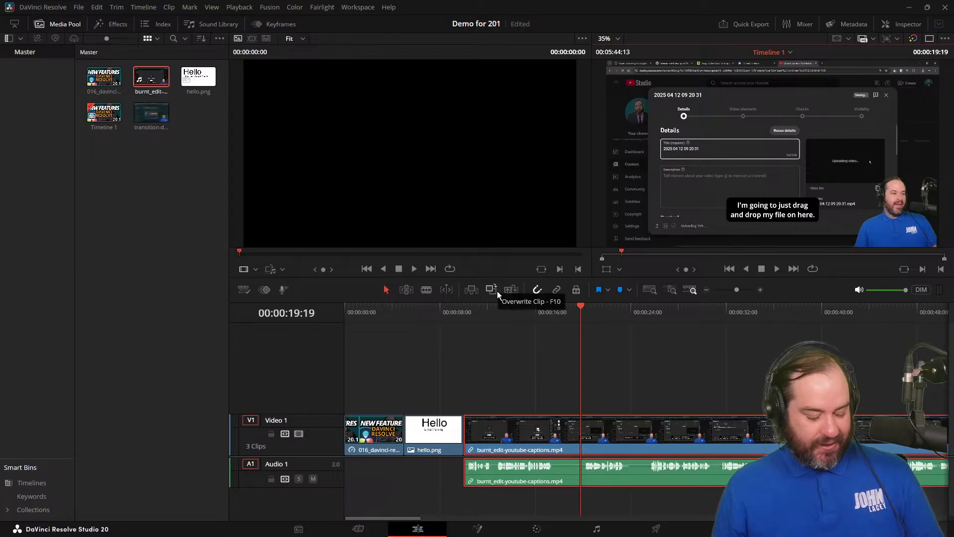
{"action": "key", "text": "ctrl+f"}
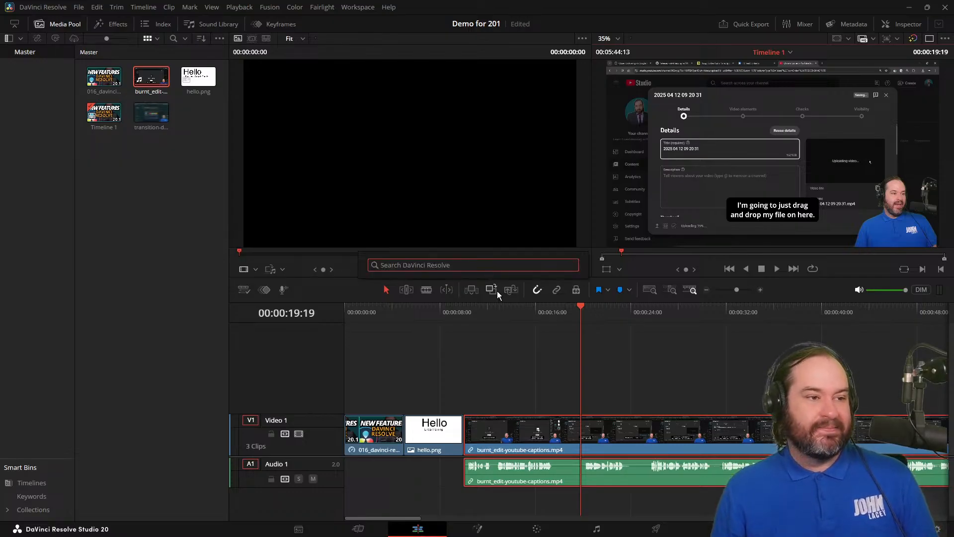
{"action": "key", "text": "Escape"}
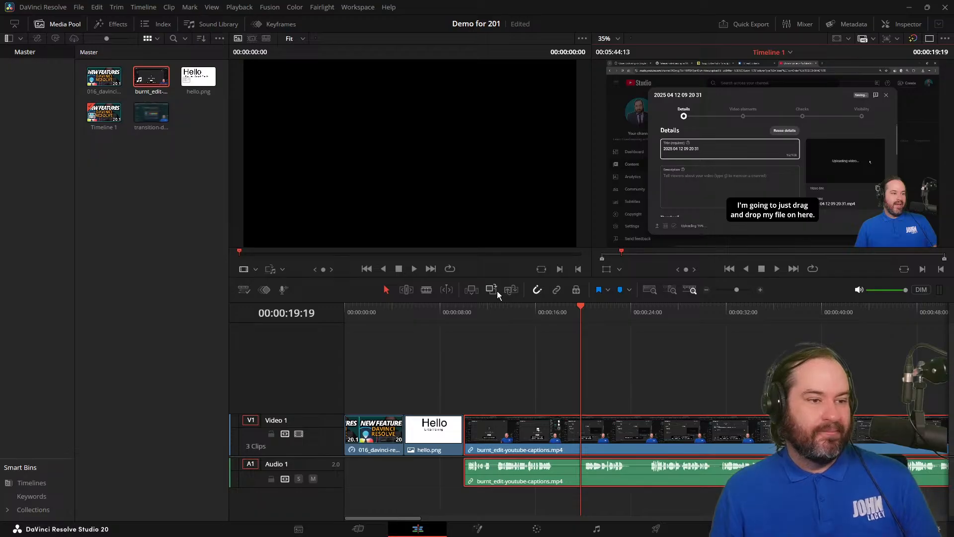
{"action": "key", "text": "ctrl+f"}
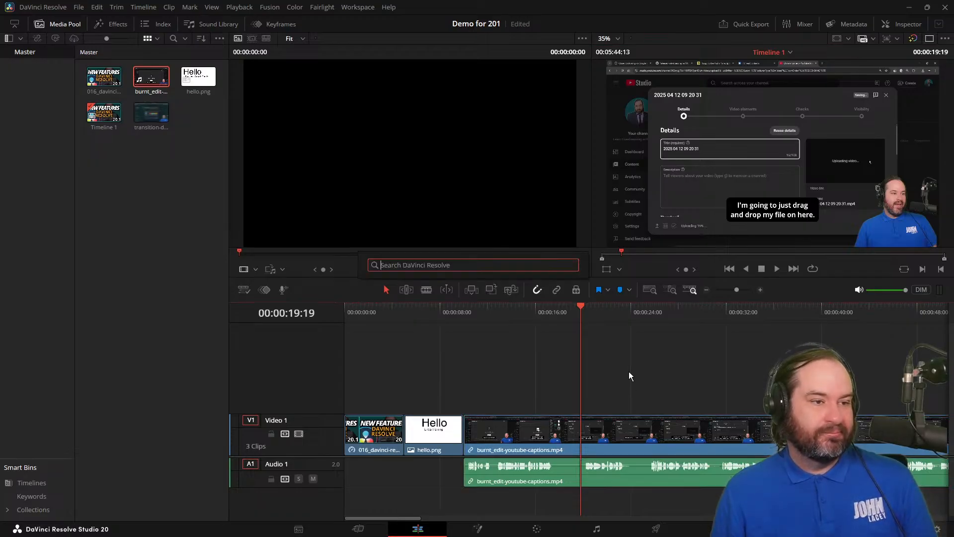
{"action": "key", "text": "Escape"}
{"action": "key", "text": "ctrl+f"}
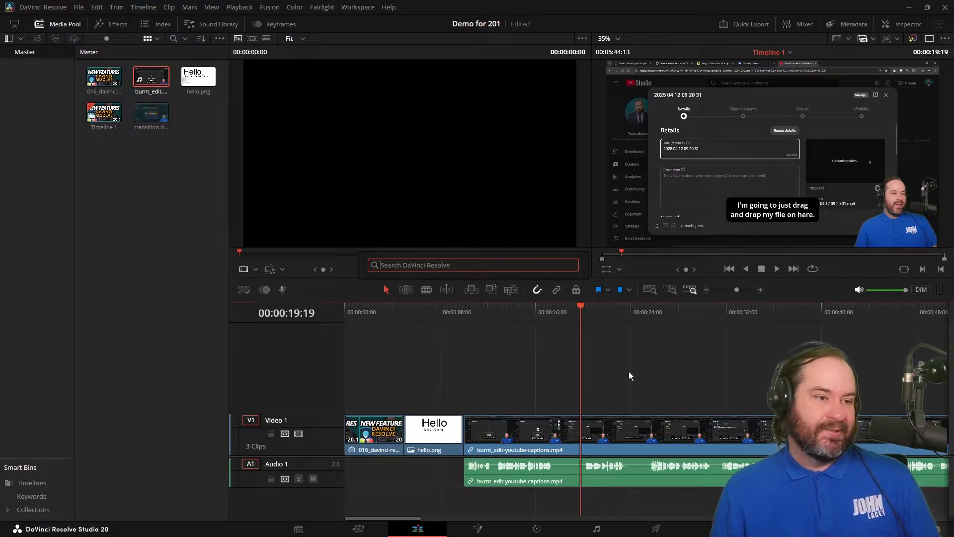
{"action": "type", "text": "fade"}
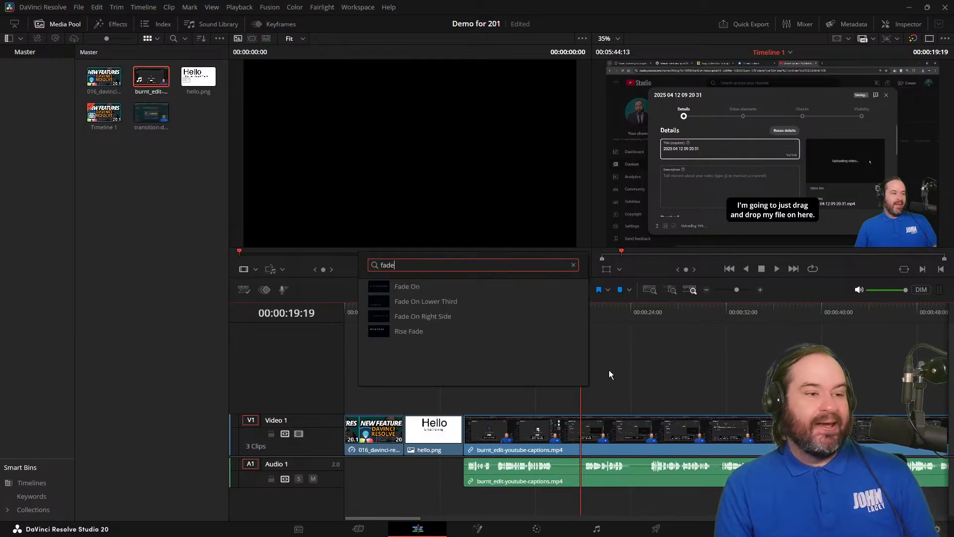
{"action": "key", "text": "BackSpace"}
{"action": "key", "text": "BackSpace"}
{"action": "key", "text": "BackSpace"}
{"action": "key", "text": "BackSpace"}
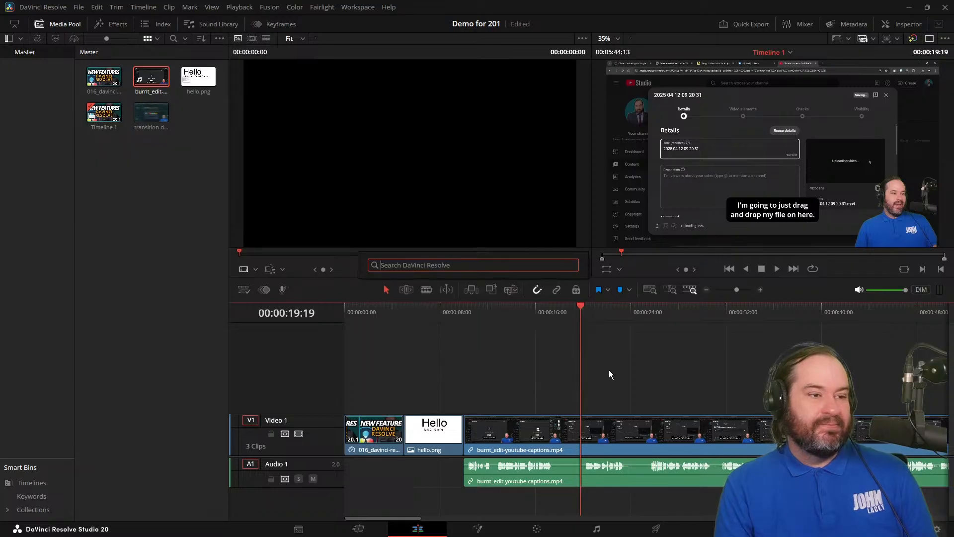
Search globally for "blur" and apply the Directional Blur effect to the captions clip at 00:00:19:19.
{"action": "type", "text": "c"}
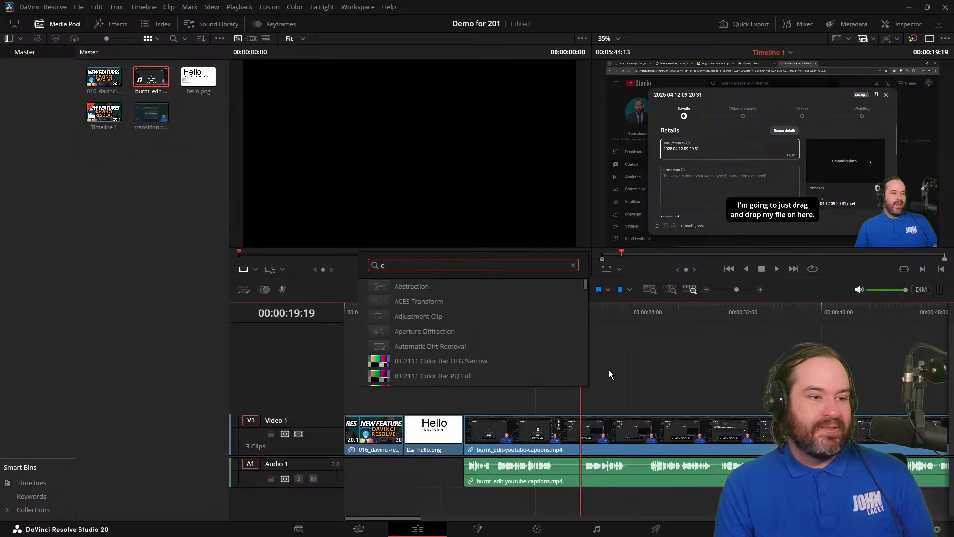
{"action": "key", "text": "BackSpace"}
{"action": "type", "text": "blur"}
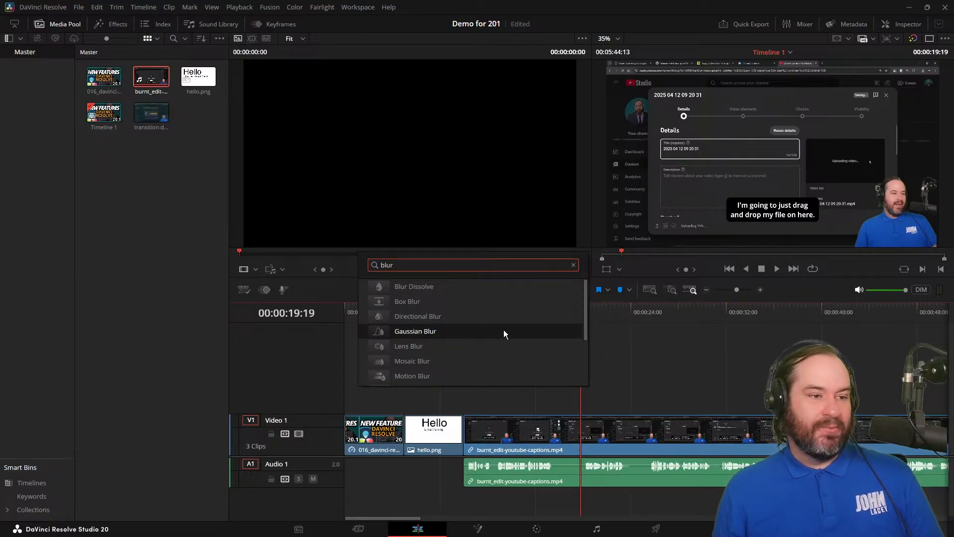
{"action": "left_click", "coordinate": [509, 316]}
{"action": "left_click", "coordinate": [509, 316]}
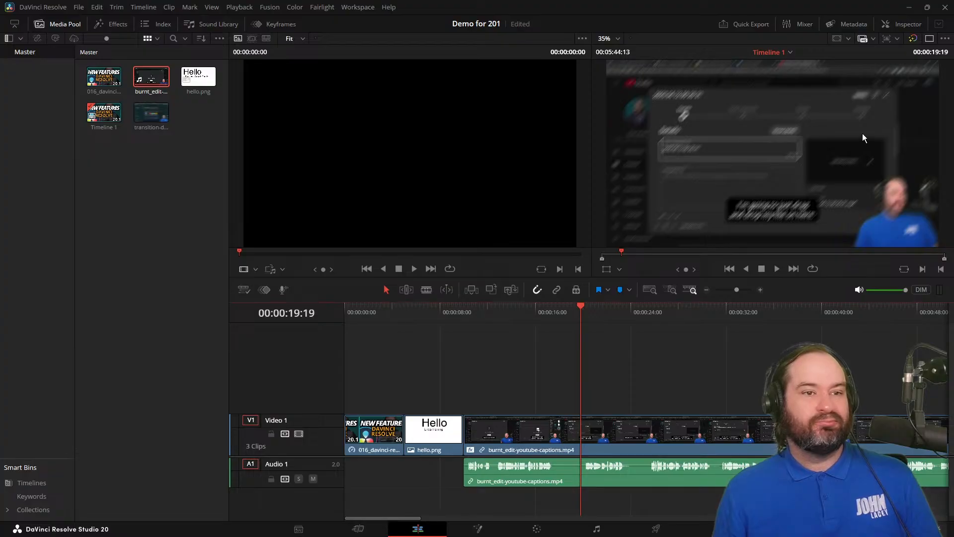
Switch to a single viewer, show the clip's Directional Blur settings in the Inspector, and undo the effect.
{"action": "left_click", "coordinate": [942, 39]}
{"action": "left_click", "coordinate": [941, 39]}
{"action": "left_click", "coordinate": [908, 25]}
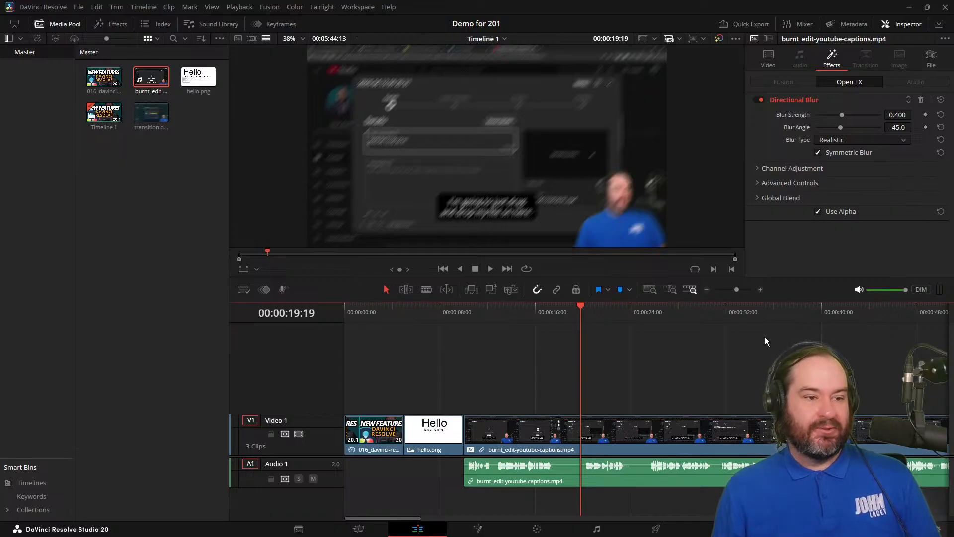
{"action": "key", "text": "ctrl+z"}
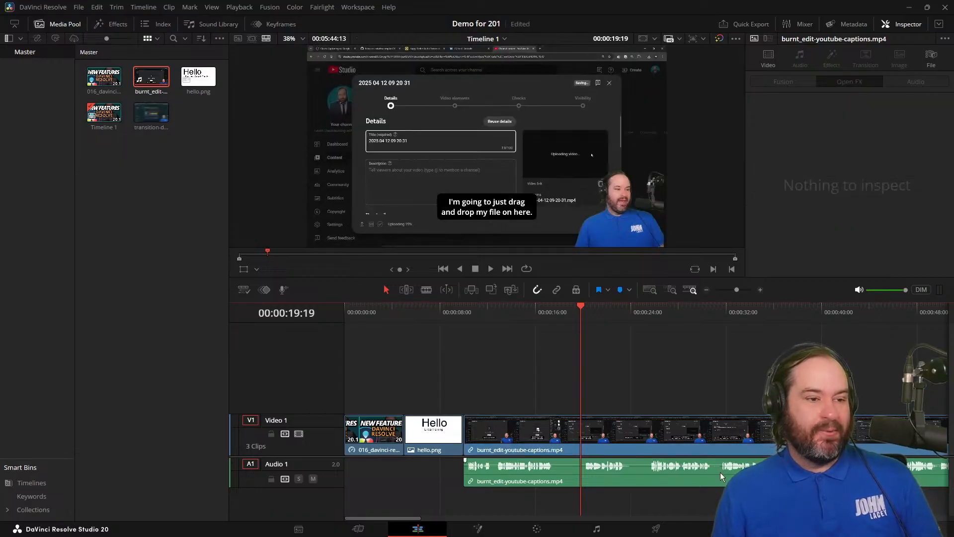
Split the captions clip at 00:00:19:19 and save the project.
{"action": "left_click", "coordinate": [622, 449]}
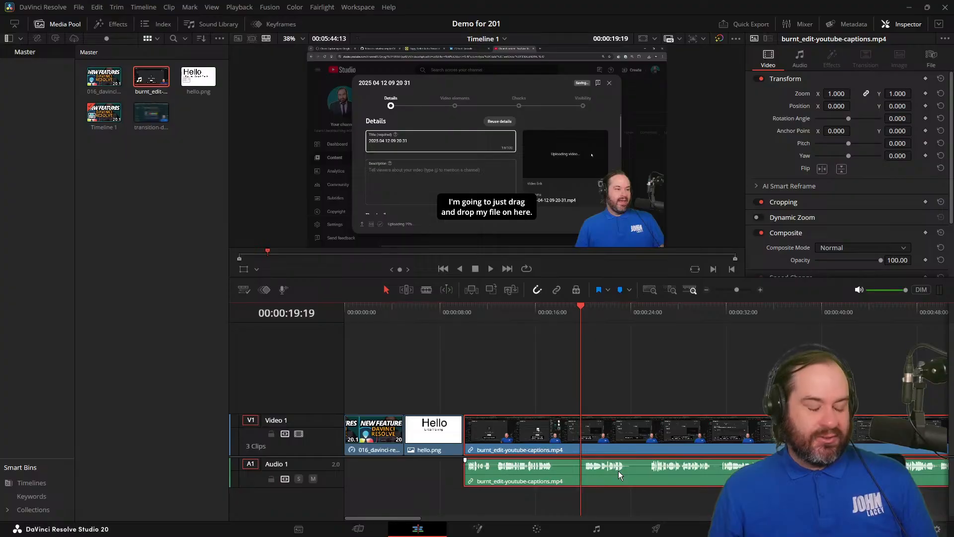
{"action": "key", "text": "ctrl+b"}
{"action": "key", "text": "ctrl+s"}
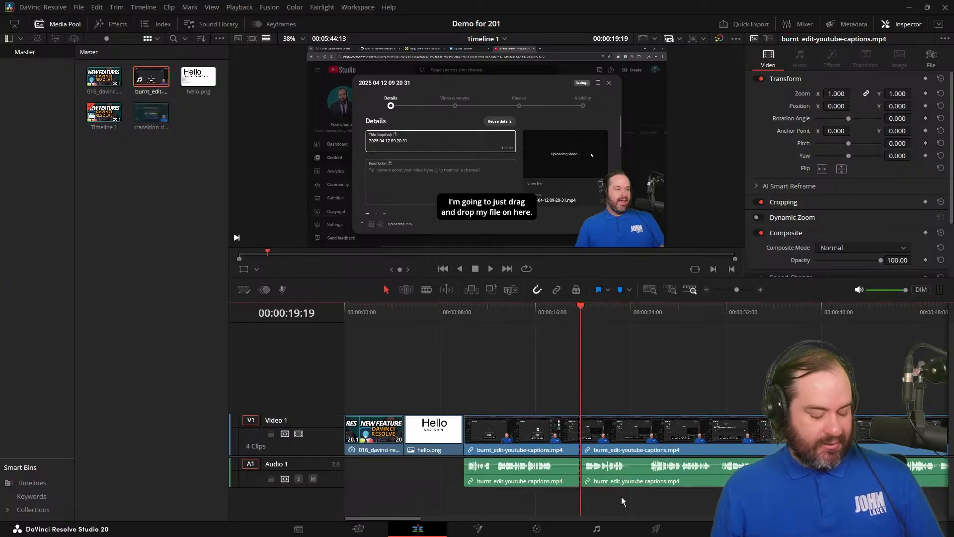
Search DaVinci Resolve globally for "transition" and clear the search.
{"action": "key", "text": "ctrl+f"}
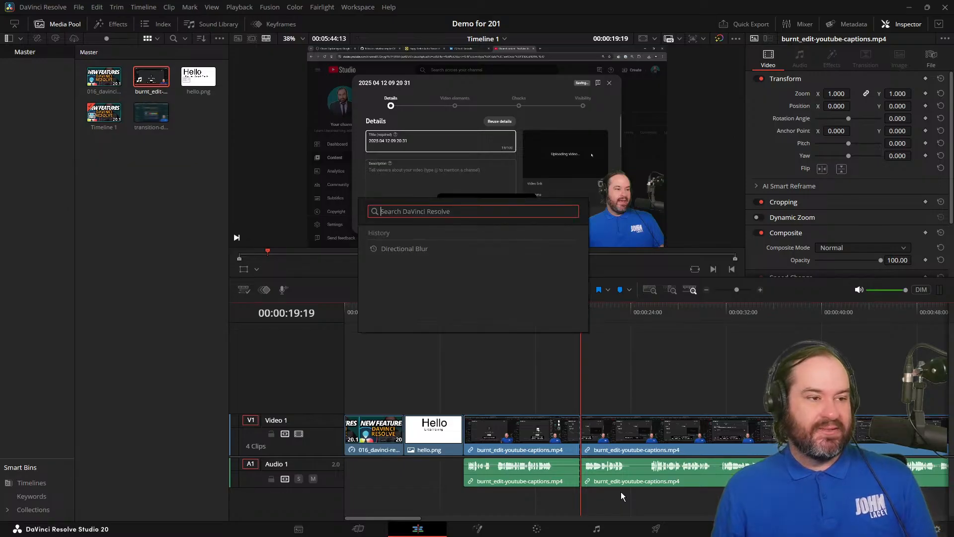
{"action": "type", "text": "transition"}
{"action": "key", "text": "BackSpace"}
{"action": "key", "text": "BackSpace"}
{"action": "key", "text": "BackSpace"}
{"action": "key", "text": "BackSpace"}
{"action": "key", "text": "BackSpace"}
{"action": "key", "text": "BackSpace"}
{"action": "key", "text": "BackSpace"}
{"action": "key", "text": "BackSpace"}
{"action": "key", "text": "BackSpace"}
{"action": "key", "text": "BackSpace"}
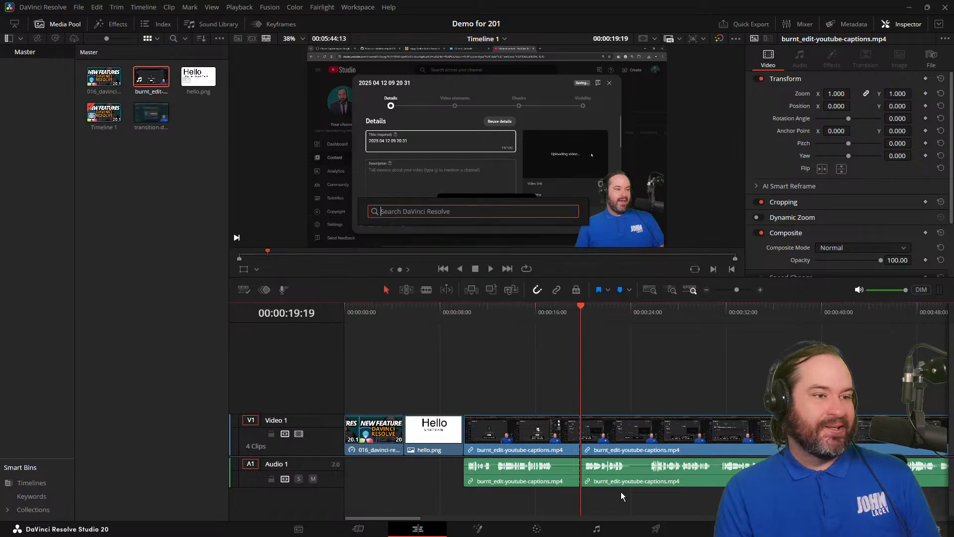
Search globally for "fad", add the Fade On title on Video 2, and shift it earlier so it overlaps the captions clip's cut.
{"action": "type", "text": "fad"}
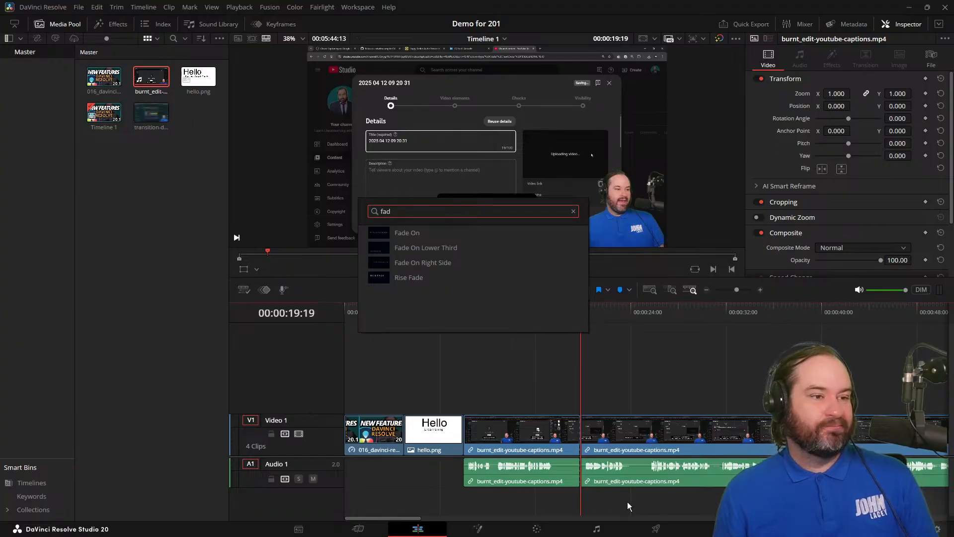
{"action": "left_click", "coordinate": [455, 233]}
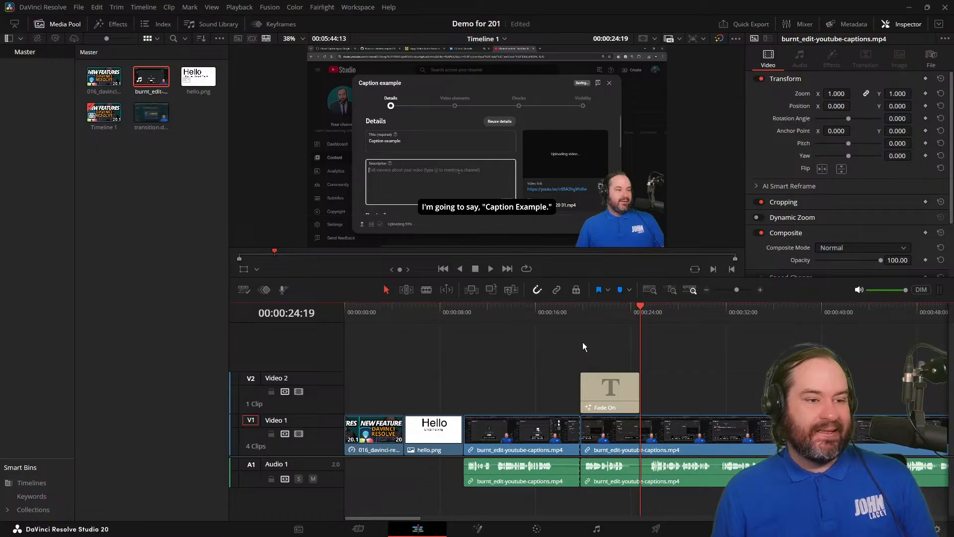
{"action": "left_click", "coordinate": [573, 308]}
{"action": "left_click", "coordinate": [624, 395]}
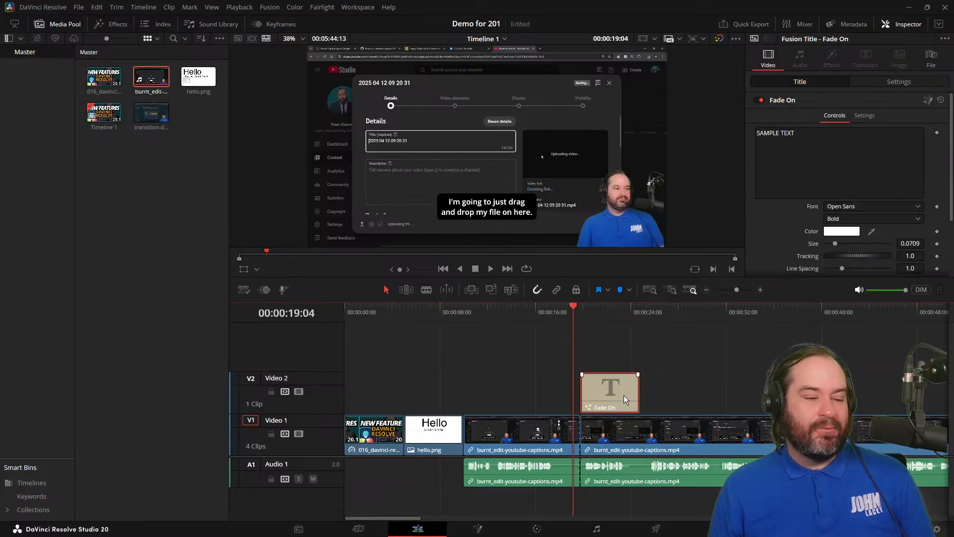
{"action": "left_click_drag", "start_coordinate": [624, 395], "coordinate": [603, 386]}
Play the timeline from just before the Fade On title to about 00:00:20:07 to check its animation.
{"action": "left_click_drag", "start_coordinate": [567, 304], "coordinate": [549, 311]}
{"action": "key", "text": "space"}
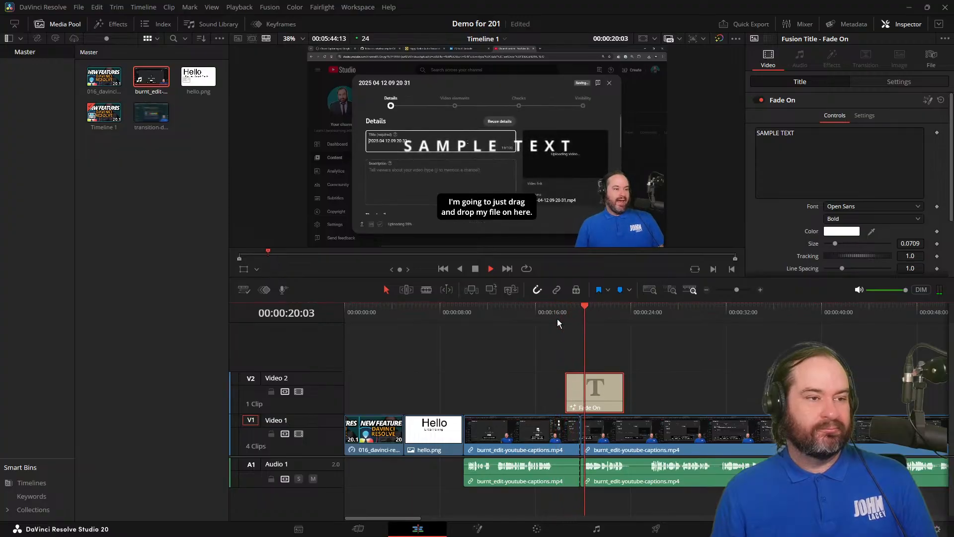
{"action": "key", "text": "space"}
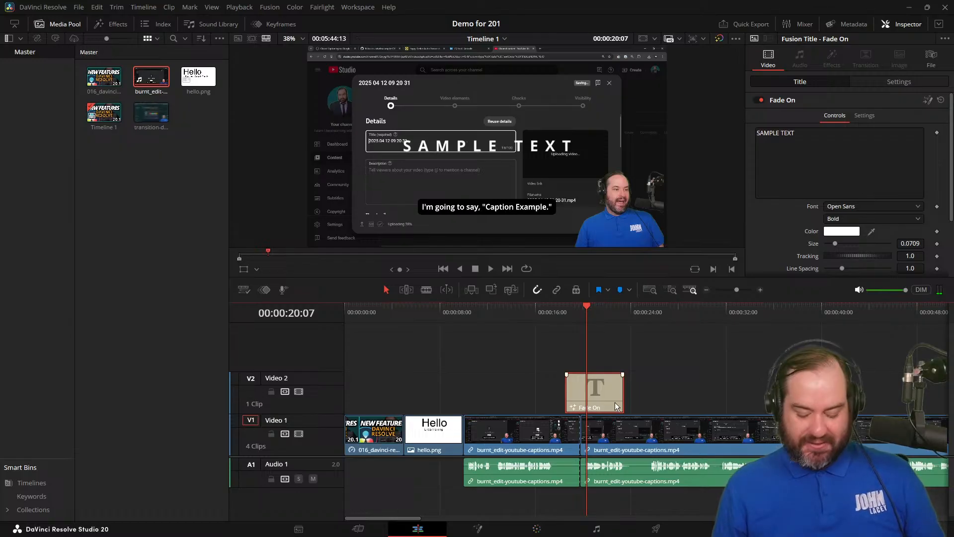
Try deleting the Fade On title, then undo back to the split captions clip without the title.
{"action": "key", "text": "Delete"}
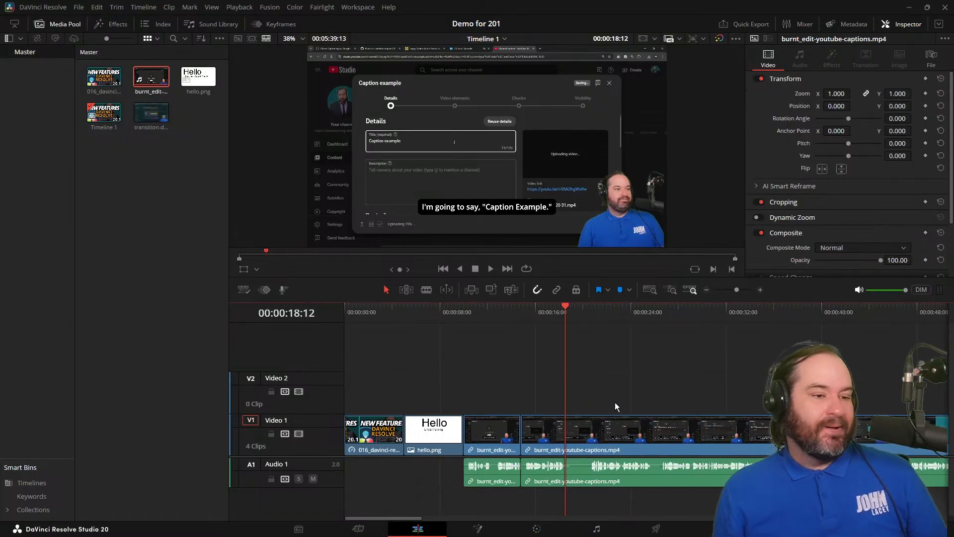
{"action": "key", "text": "ctrl+z"}
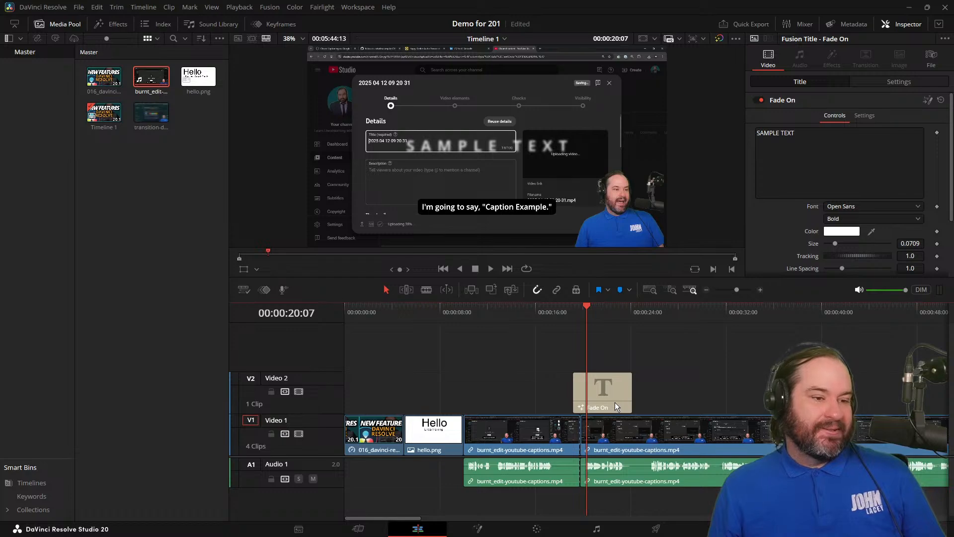
{"action": "key", "text": "ctrl+z"}
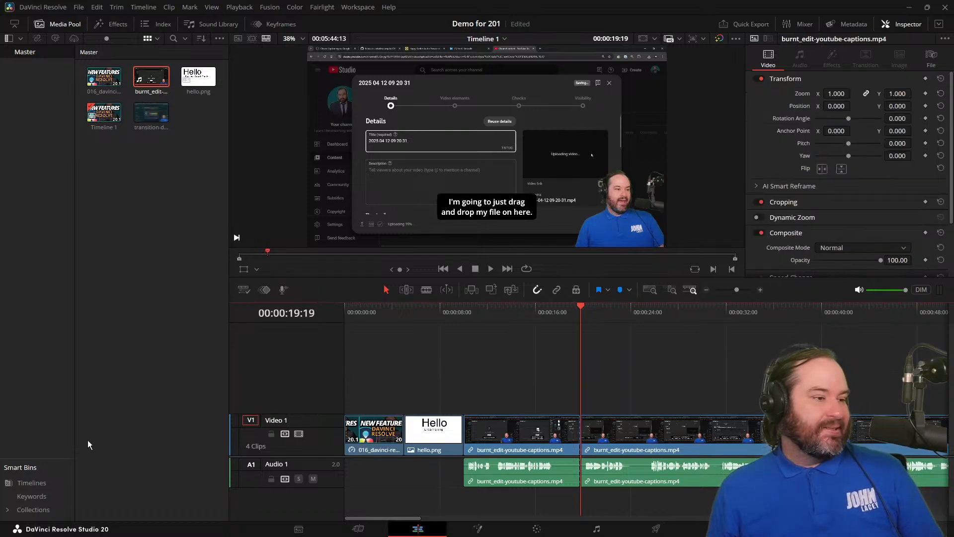
Open the Effects library and browse the Video Transitions from the Dissolve group through the Iris group.
{"action": "left_click", "coordinate": [119, 29]}
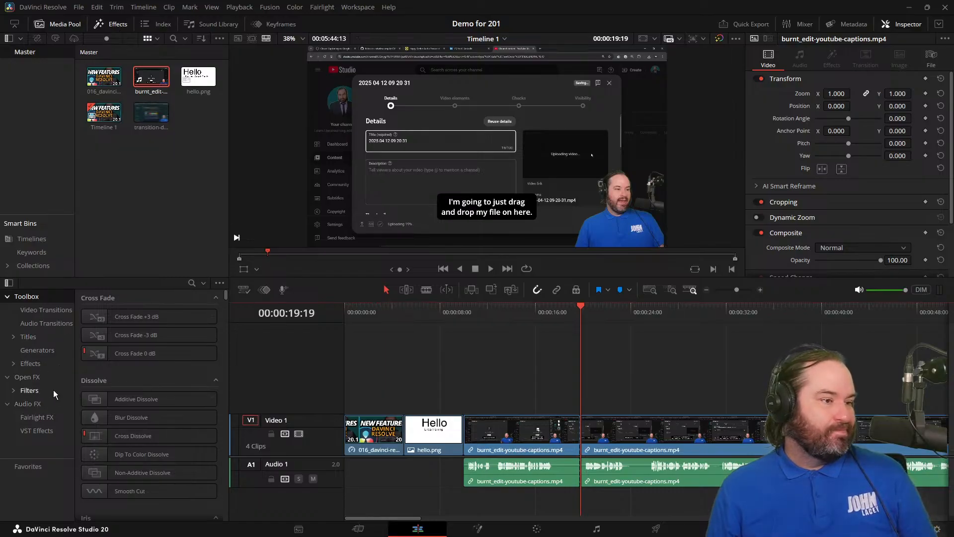
{"action": "left_click", "coordinate": [44, 310]}
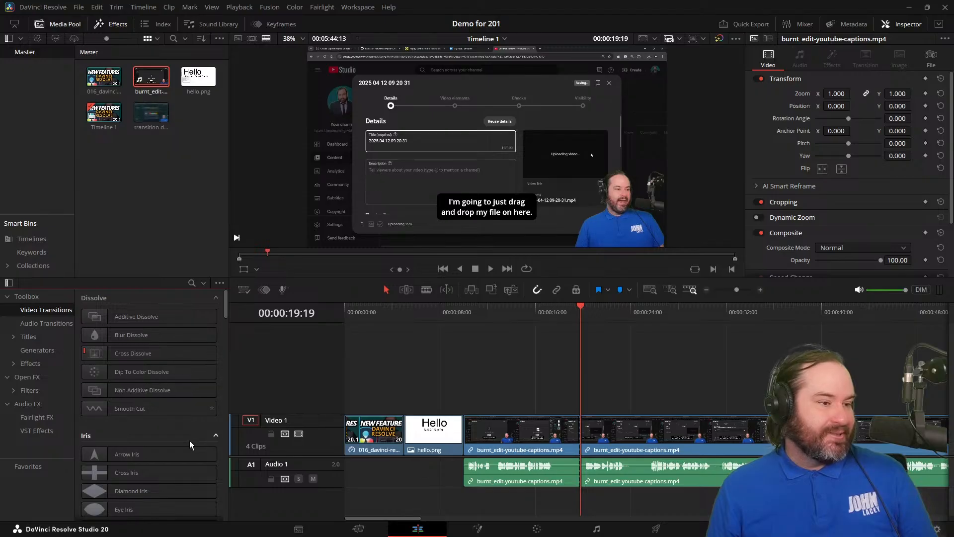
{"action": "scroll", "coordinate": [186, 455], "scroll_direction": "down", "scroll_amount": 3}
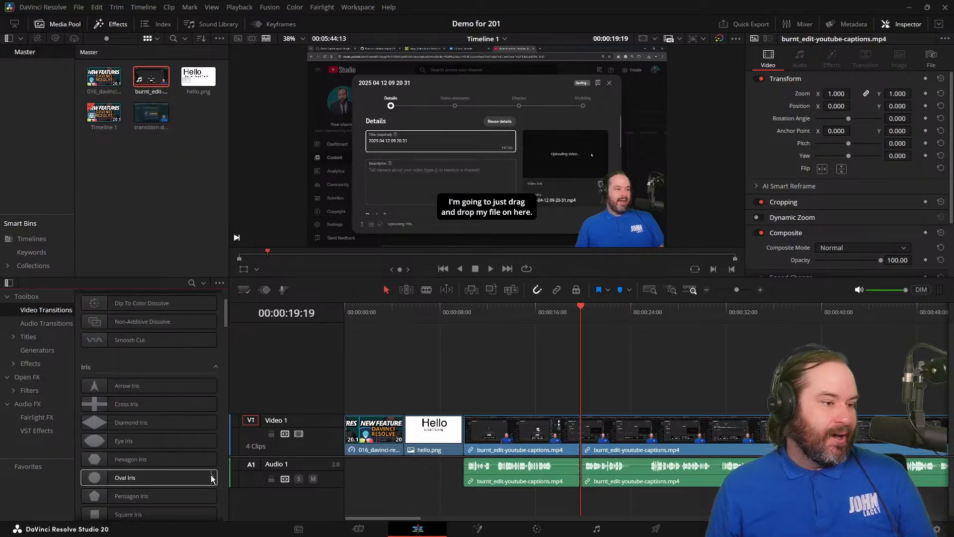
{"action": "scroll", "coordinate": [203, 482], "scroll_direction": "down", "scroll_amount": 2}
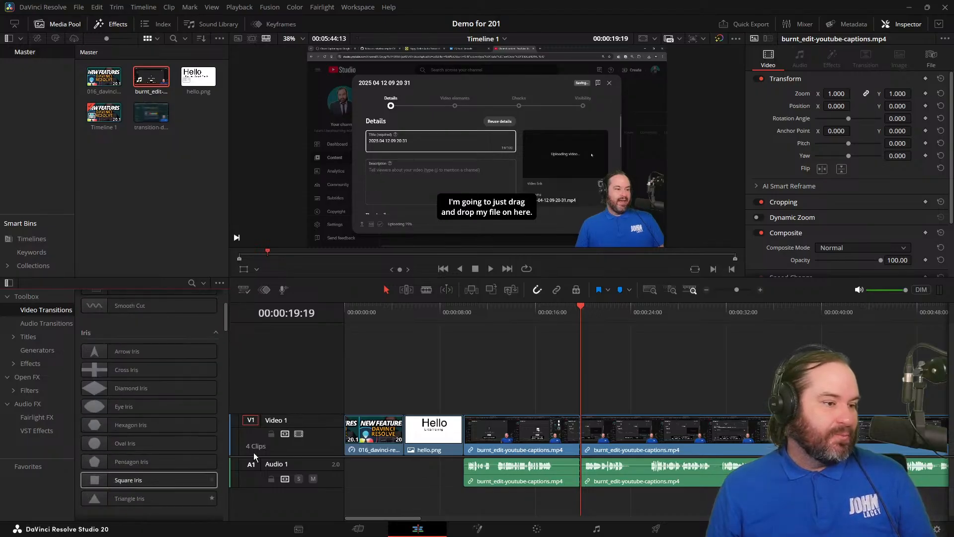
At 00:00:18:19, search globally for "iris" and add the Cross Iris transition at the cut between the two captions clips.
{"action": "left_click_drag", "start_coordinate": [577, 309], "coordinate": [566, 310]}
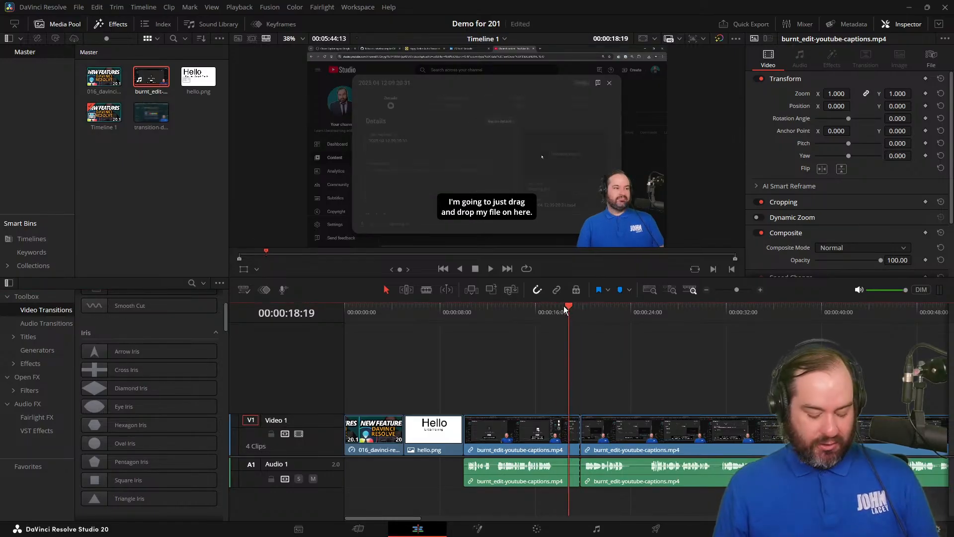
{"action": "key", "text": "ctrl+f"}
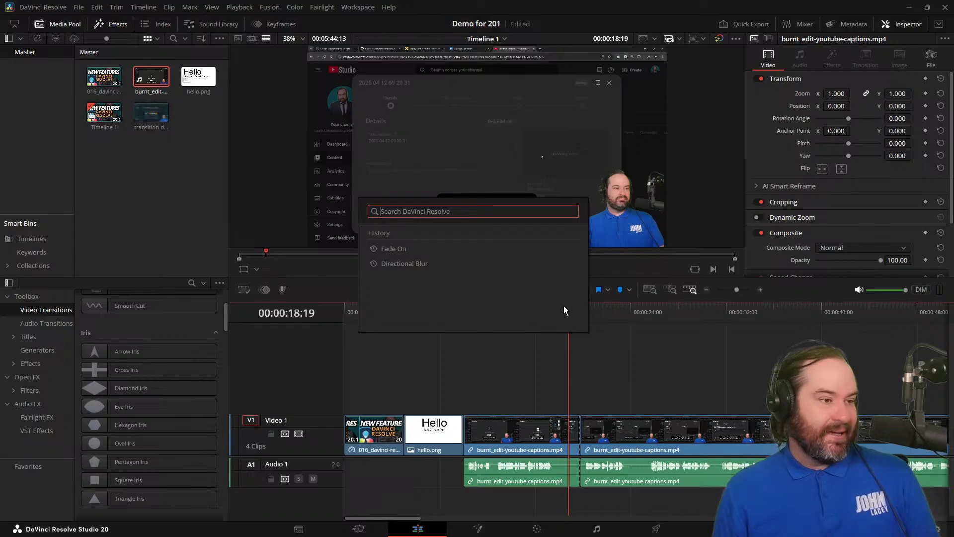
{"action": "type", "text": "ord"}
{"action": "key", "text": "BackSpace"}
{"action": "key", "text": "BackSpace"}
{"action": "key", "text": "BackSpace"}
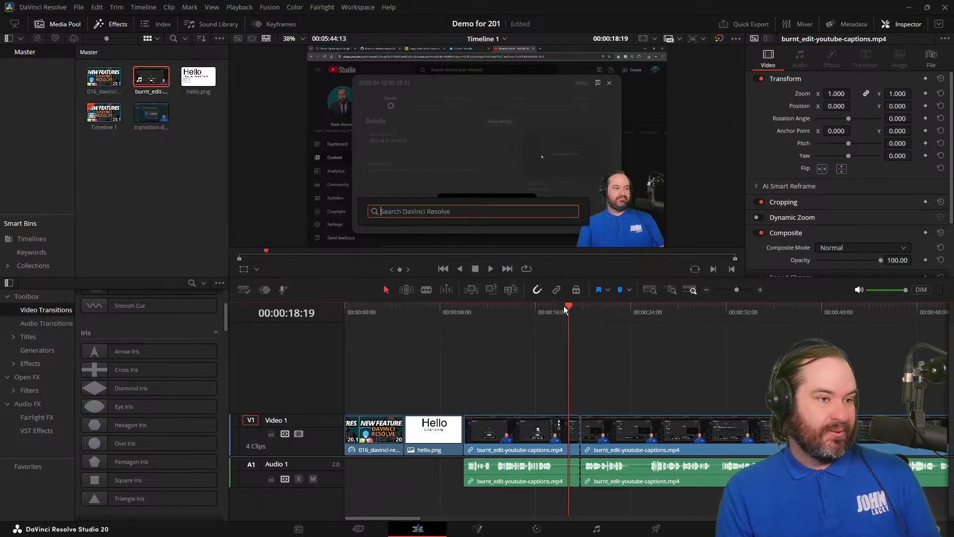
{"action": "type", "text": "iris"}
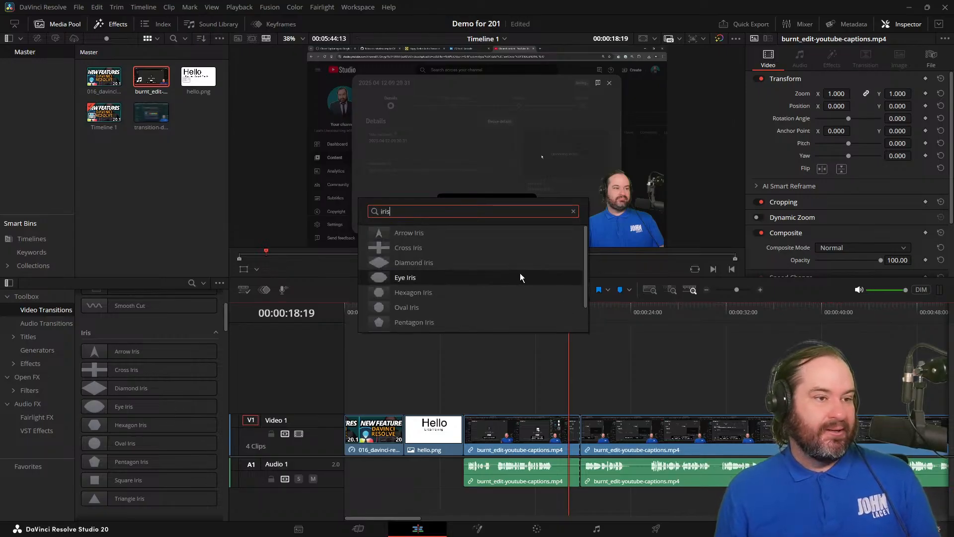
{"action": "left_click", "coordinate": [520, 249]}
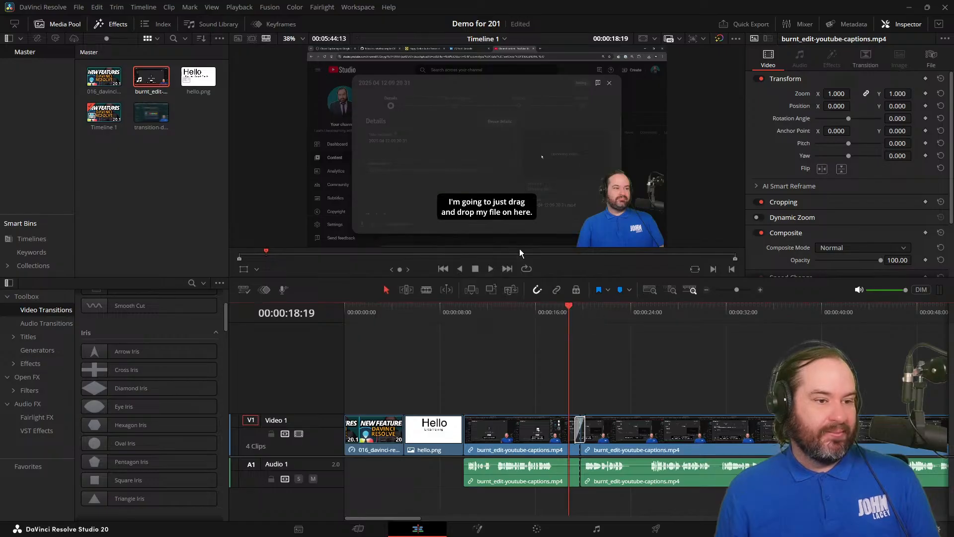
Play the timeline from 00:00:17:15 toward the Cross Iris transition, stopping shortly before the cut.
{"action": "left_click_drag", "start_coordinate": [569, 308], "coordinate": [555, 308]}
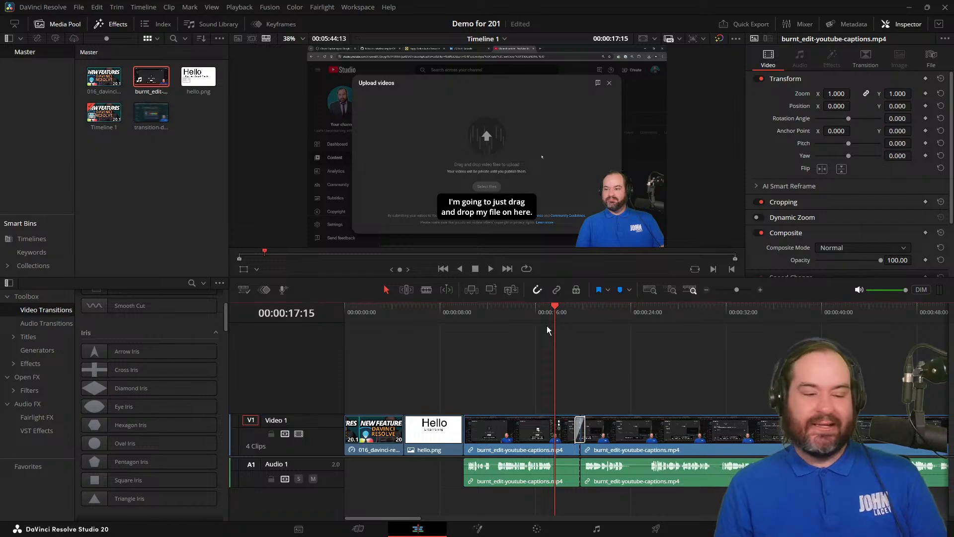
{"action": "key", "text": "space"}
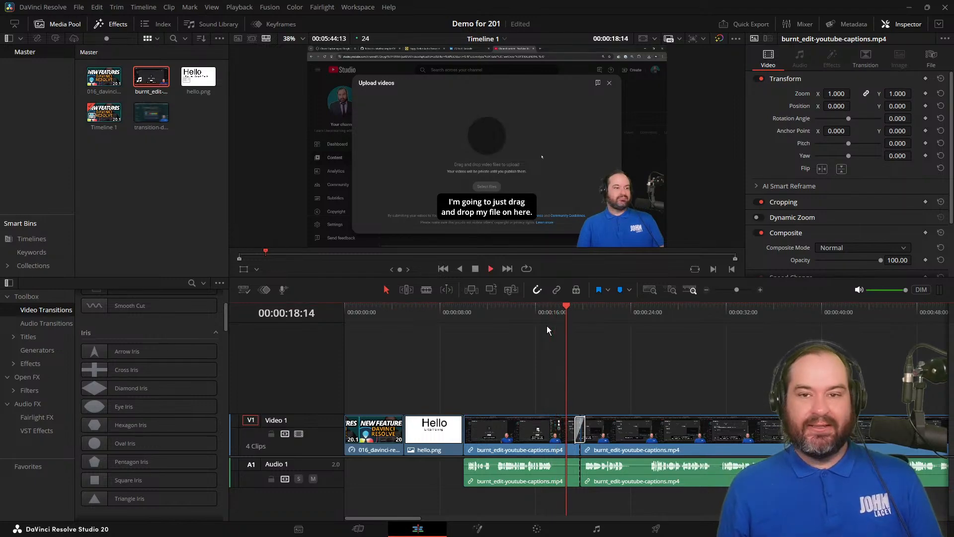
{"action": "key", "text": "space"}
{"action": "mouse_move", "coordinate": [562, 310]}
{"action": "left_mouse_down"}
{"action": "mouse_move", "coordinate": [572, 309]}
{"action": "mouse_move", "coordinate": [560, 311]}
{"action": "left_mouse_up"}
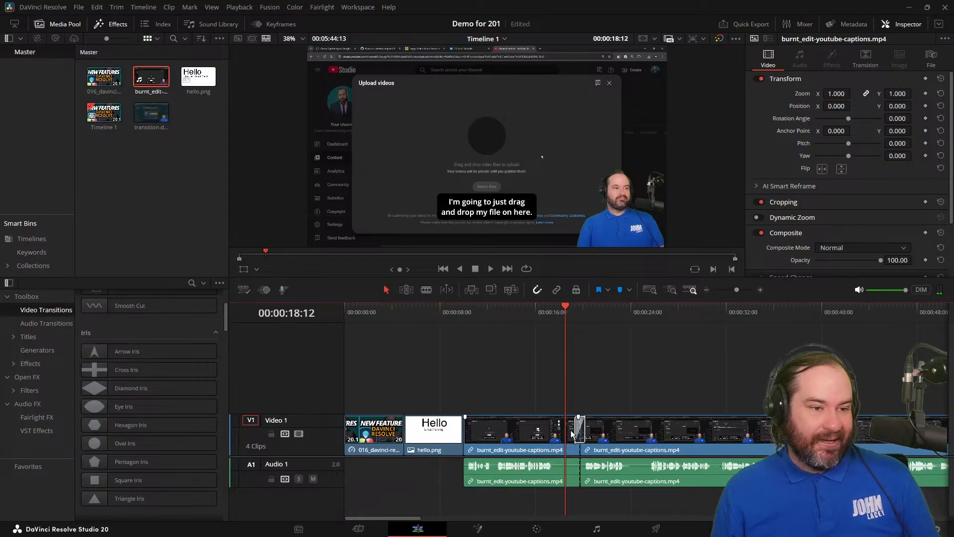
Lengthen the Cross Iris transition to 160 frames and preview it from 00:00:16:11.
{"action": "left_click_drag", "start_coordinate": [576, 430], "coordinate": [542, 431]}
{"action": "left_click", "coordinate": [536, 313]}
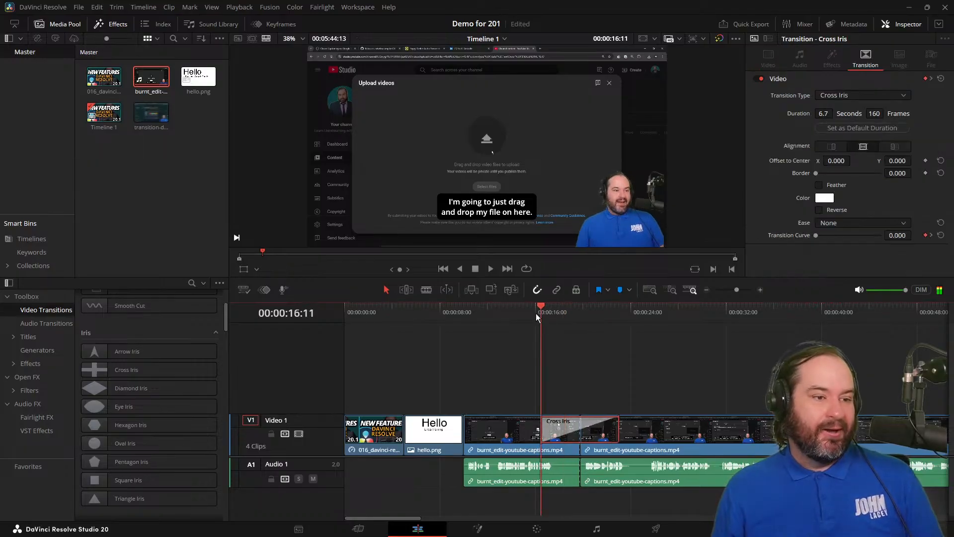
{"action": "key", "text": "space"}
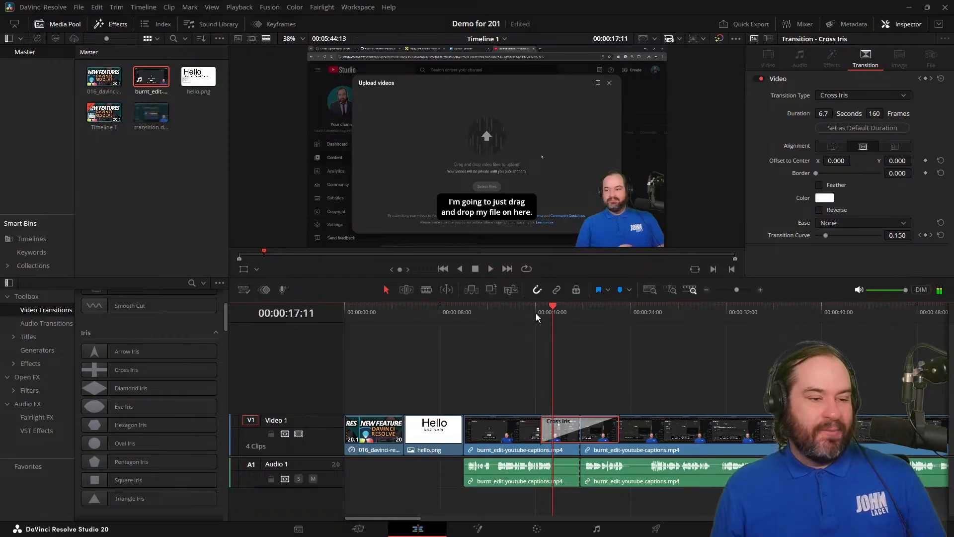
Delete the Cross Iris transition from the cut and browse the Motion and Shape groups of video transitions.
{"action": "key", "text": "Delete"}
{"action": "scroll", "coordinate": [161, 415], "scroll_direction": "down", "scroll_amount": 5}
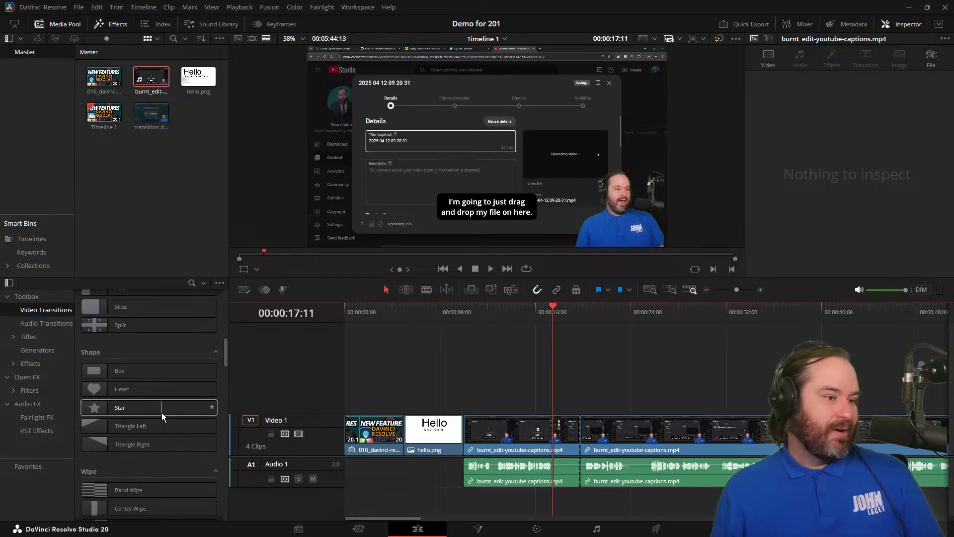
{"action": "scroll", "coordinate": [162, 418], "scroll_direction": "up", "scroll_amount": 3}
{"action": "left_click_drag", "start_coordinate": [168, 358], "coordinate": [578, 435]}
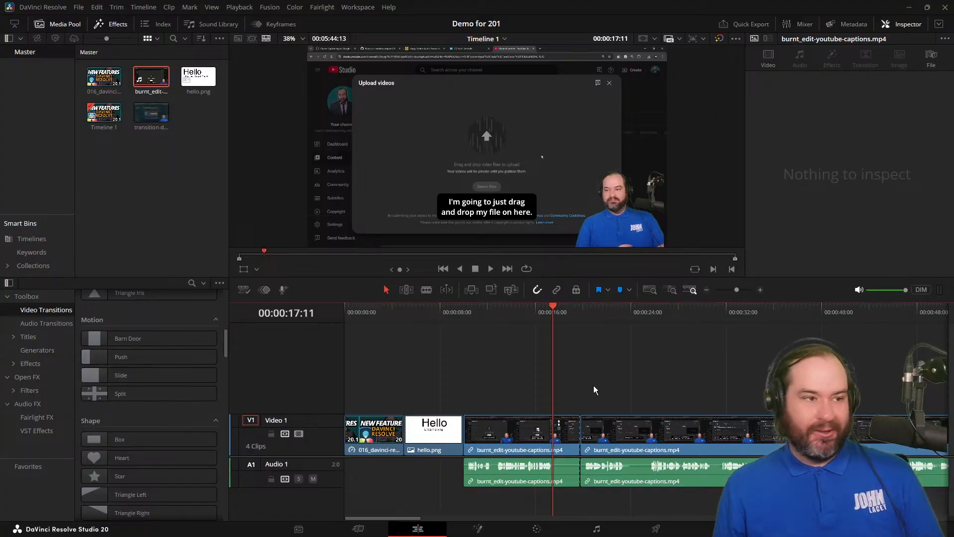
Search globally for "push" and add the Push transition at the cut between the captions clips.
{"action": "key", "text": "ctrl+space"}
{"action": "type", "text": "p"}
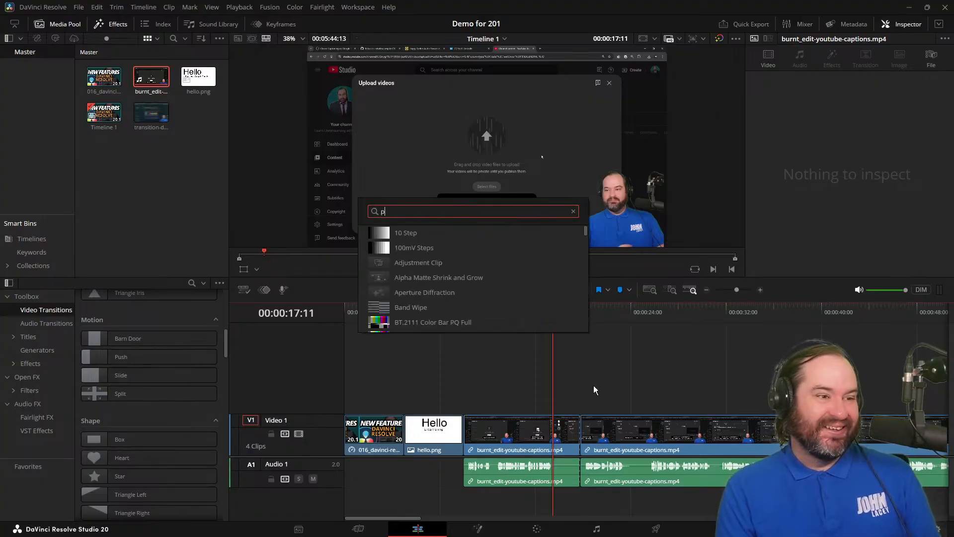
{"action": "type", "text": "ush"}
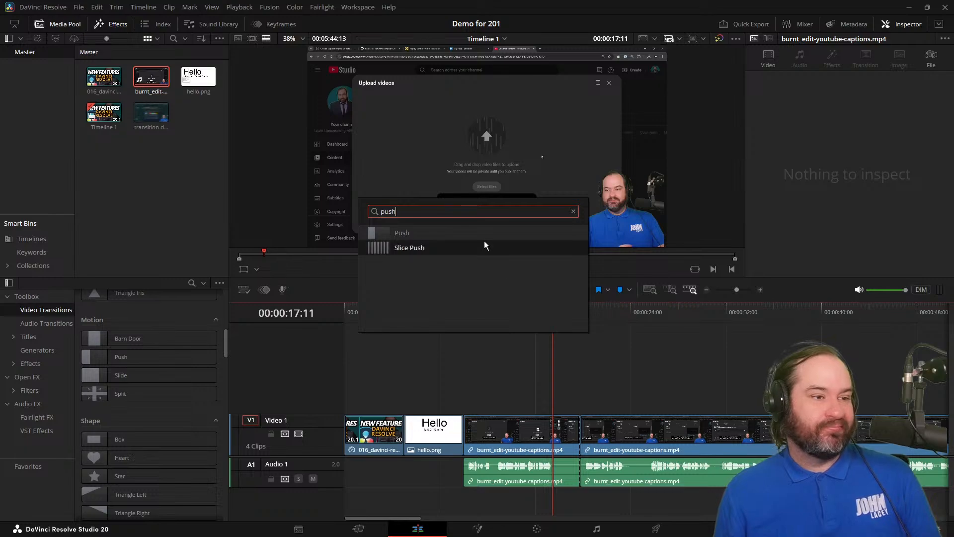
{"action": "double_click", "coordinate": [487, 232]}
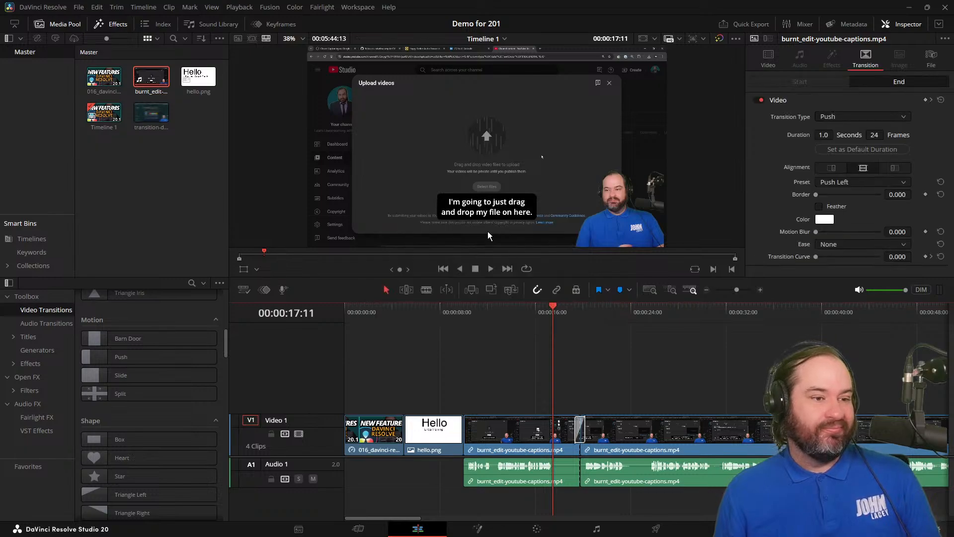
Set the Push transition to 112 frames, dragging out its length at the cut, and play through it to 00:00:22:14.
{"action": "left_click", "coordinate": [577, 428]}
{"action": "left_click_drag", "start_coordinate": [575, 427], "coordinate": [606, 428]}
{"action": "key", "text": "space"}
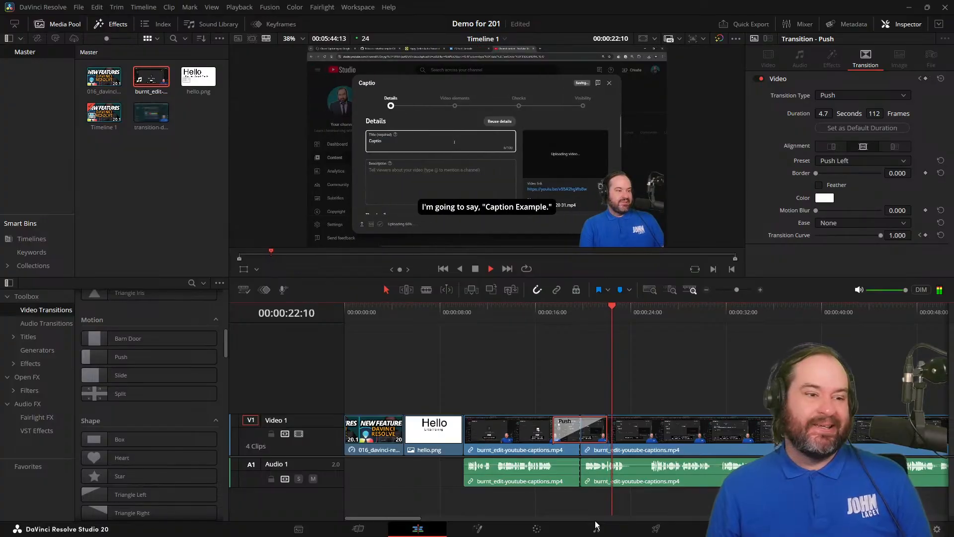
{"action": "key", "text": "ctrl+s"}
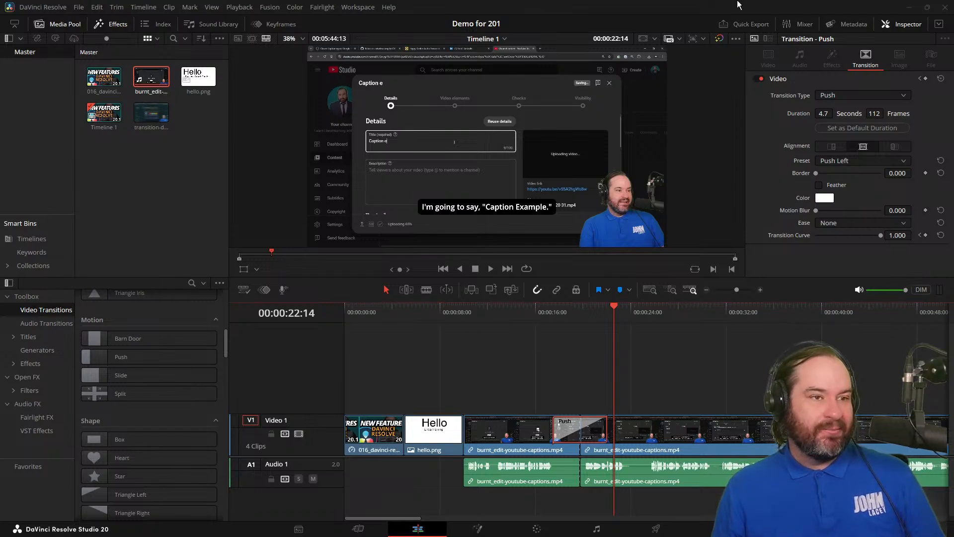
Delete the Push transition from the cut and browse the Generators in the Effects library.
{"action": "key", "text": "Delete"}
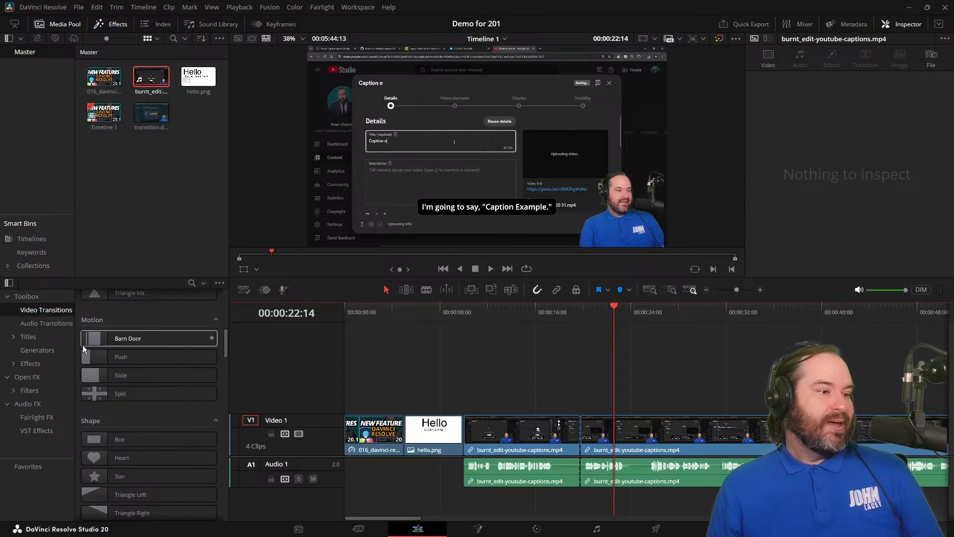
{"action": "left_click", "coordinate": [68, 354]}
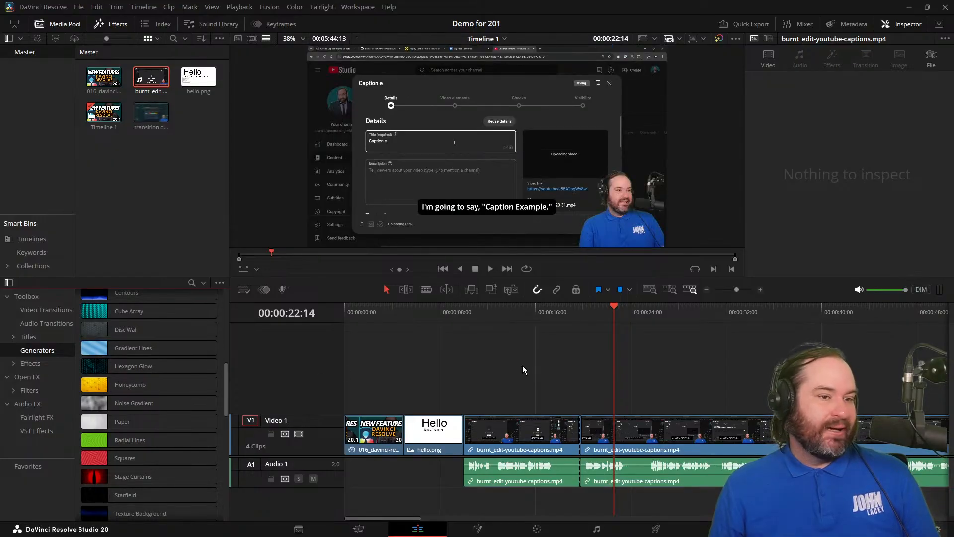
Place the playhead at 00:00:17:22, search globally for "gradient", and add the Gradient Lines generator on Video 2.
{"action": "left_click", "coordinate": [562, 311]}
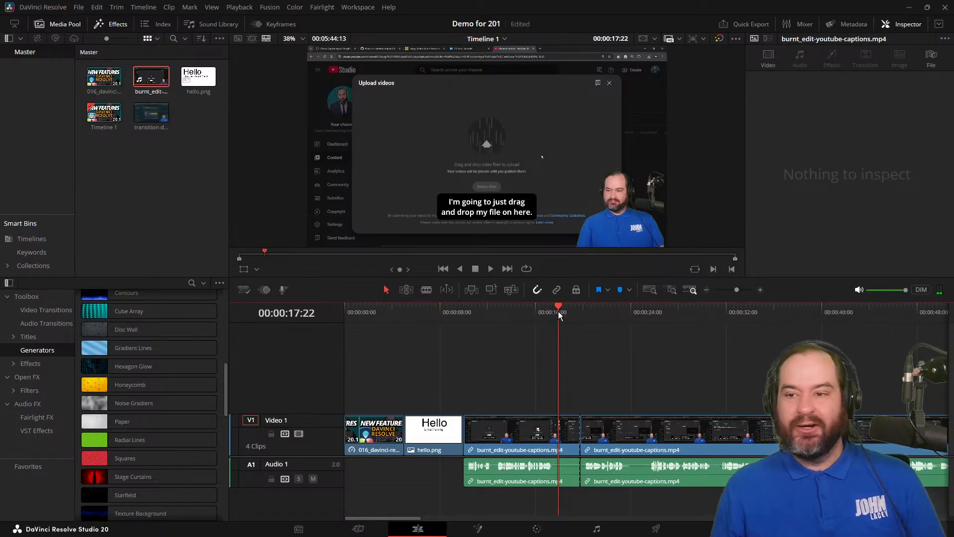
{"action": "key", "text": "shift+space"}
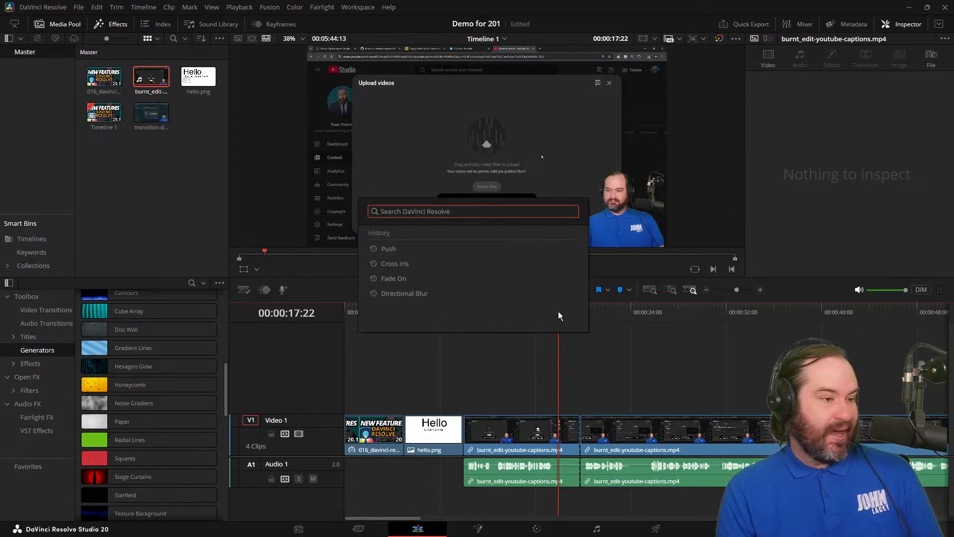
{"action": "type", "text": "gradient"}
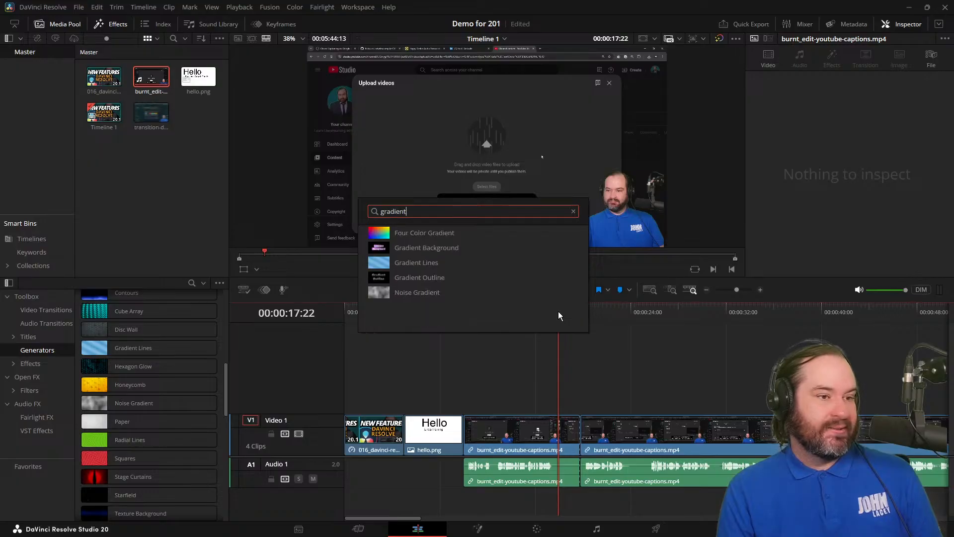
{"action": "left_click", "coordinate": [455, 268]}
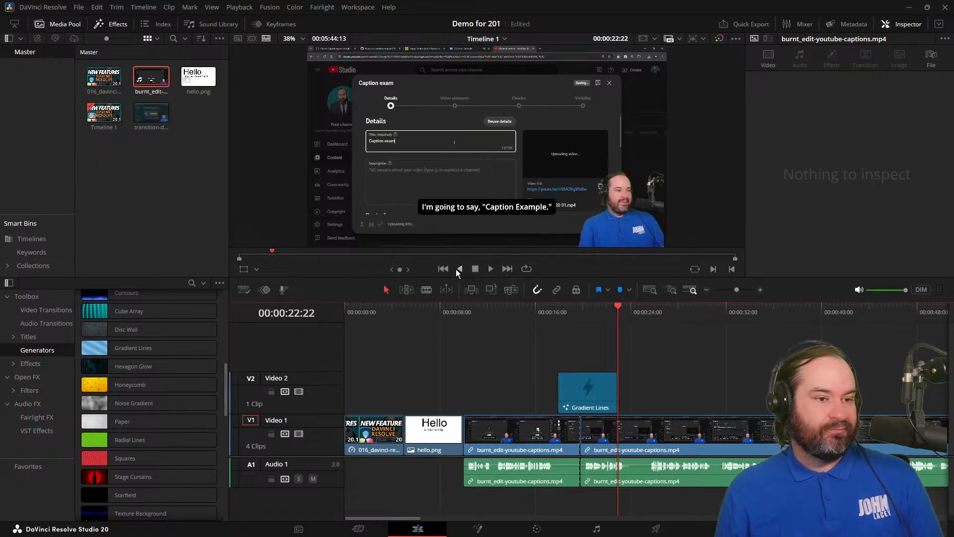
Preview the selected Gradient Lines generator at 00:00:19:19 and undo its addition to the timeline.
{"action": "mouse_move", "coordinate": [571, 314]}
{"action": "left_mouse_down"}
{"action": "mouse_move", "coordinate": [606, 315]}
{"action": "mouse_move", "coordinate": [581, 318]}
{"action": "left_mouse_up"}
{"action": "left_click", "coordinate": [604, 403]}
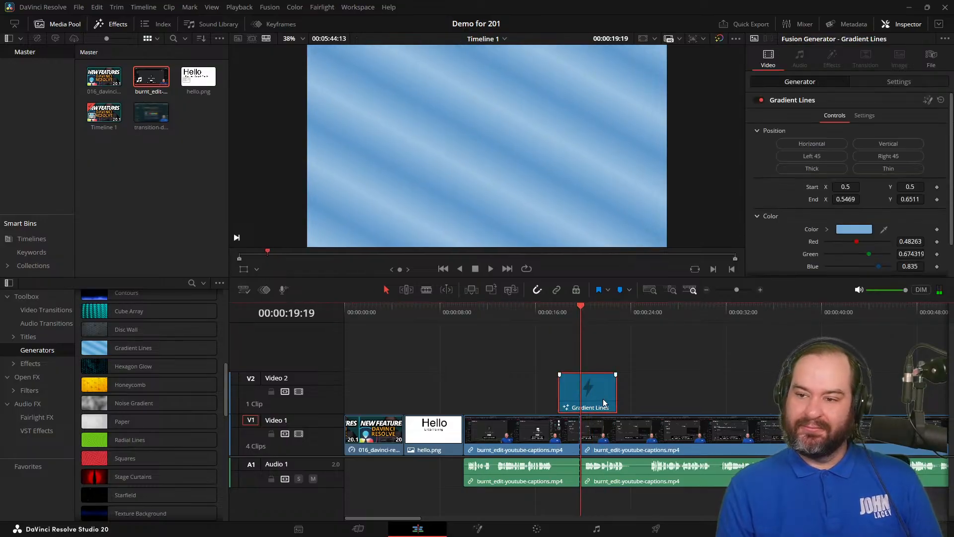
{"action": "key", "text": "ctrl+z"}
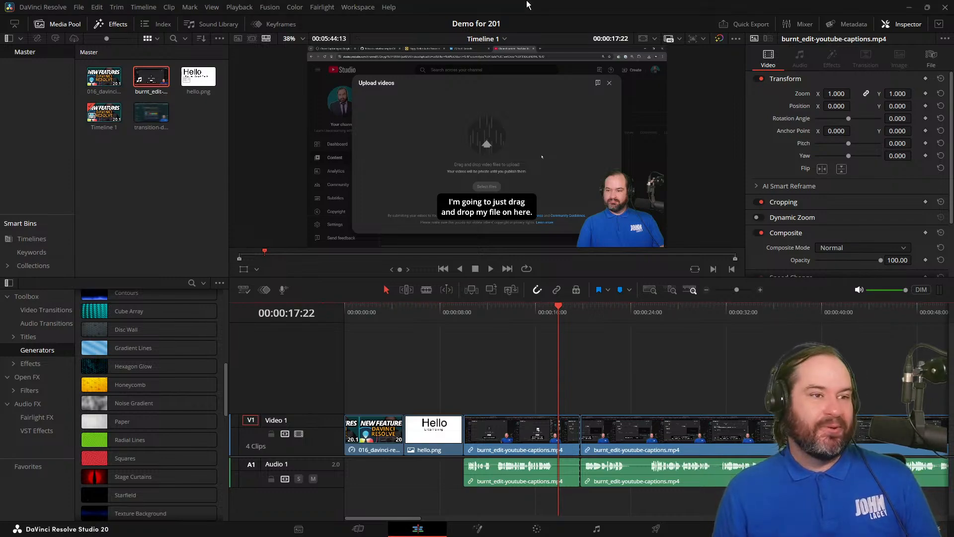
Check the global search history and browse the Generators, Filters, Video Transitions and Open FX categories of the Effects library.
{"action": "key", "text": "shift+space"}
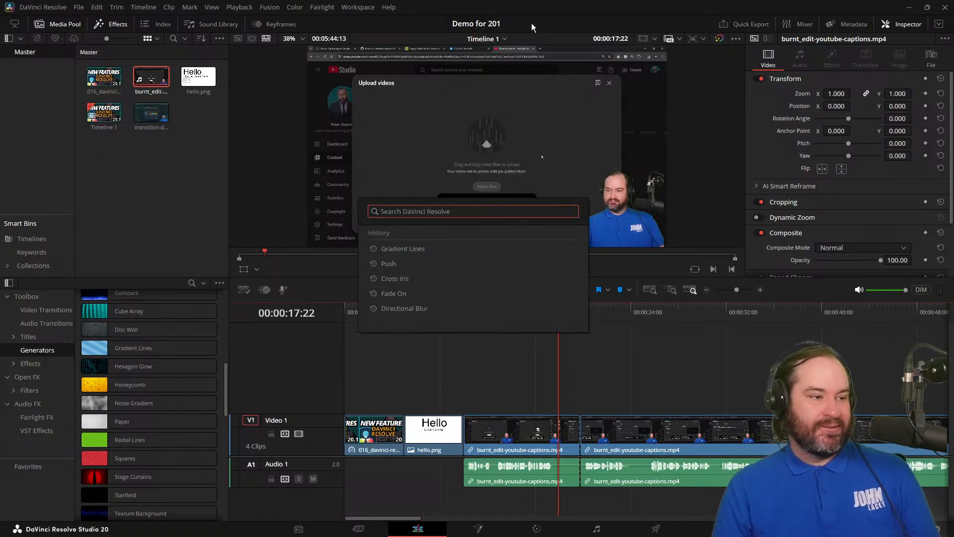
{"action": "key", "text": "Escape"}
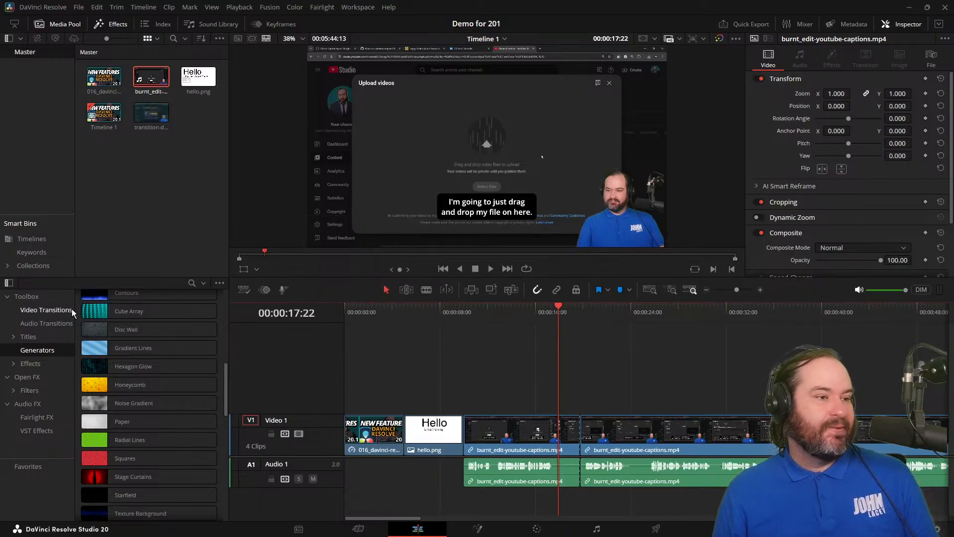
{"action": "scroll", "coordinate": [168, 469], "scroll_direction": "down", "scroll_amount": 6}
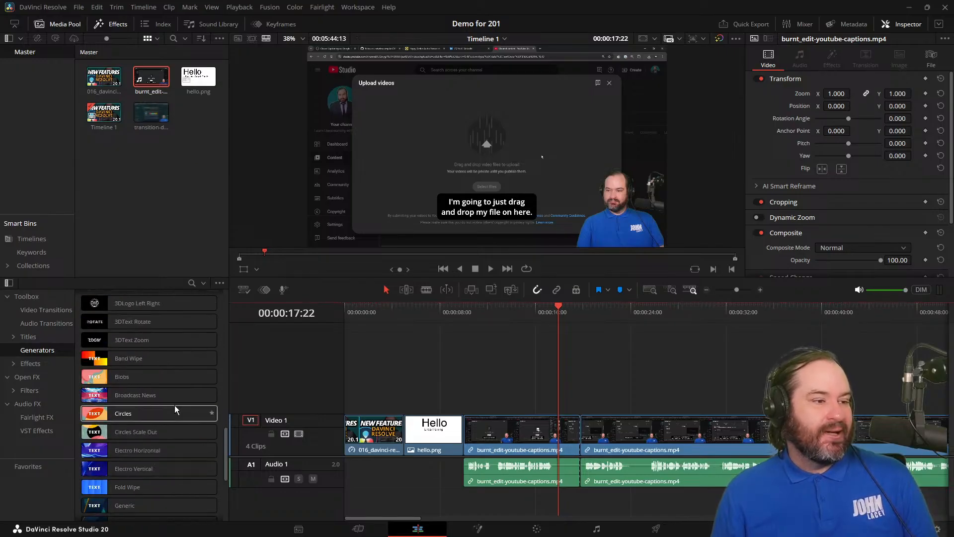
{"action": "left_click", "coordinate": [14, 391]}
{"action": "left_click", "coordinate": [38, 393]}
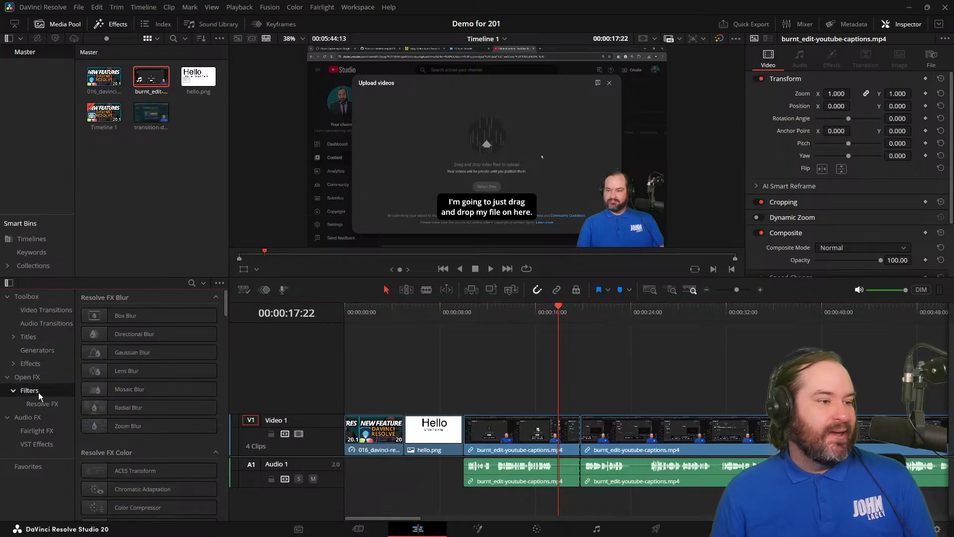
{"action": "left_click", "coordinate": [52, 312]}
{"action": "scroll", "coordinate": [189, 482], "scroll_direction": "down", "scroll_amount": 8}
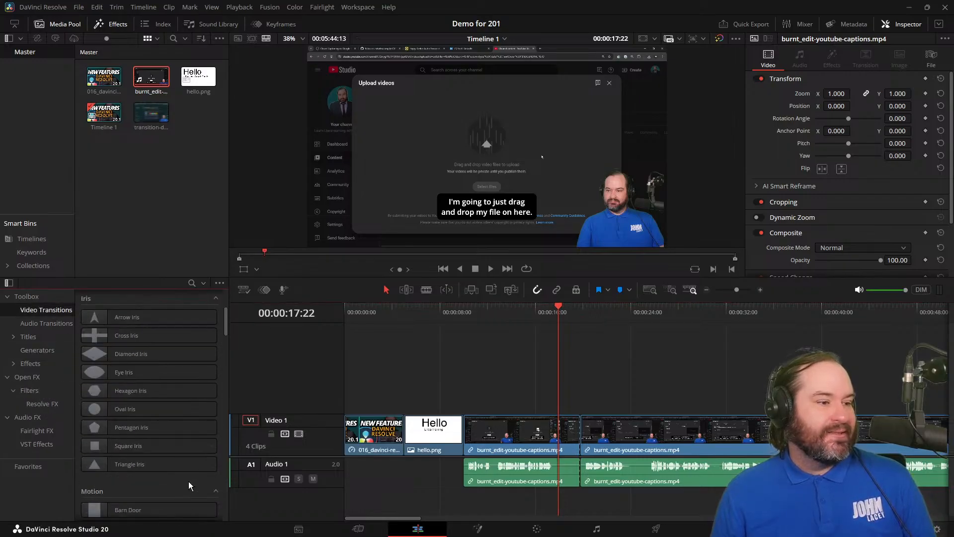
{"action": "scroll", "coordinate": [189, 482], "scroll_direction": "down", "scroll_amount": 5}
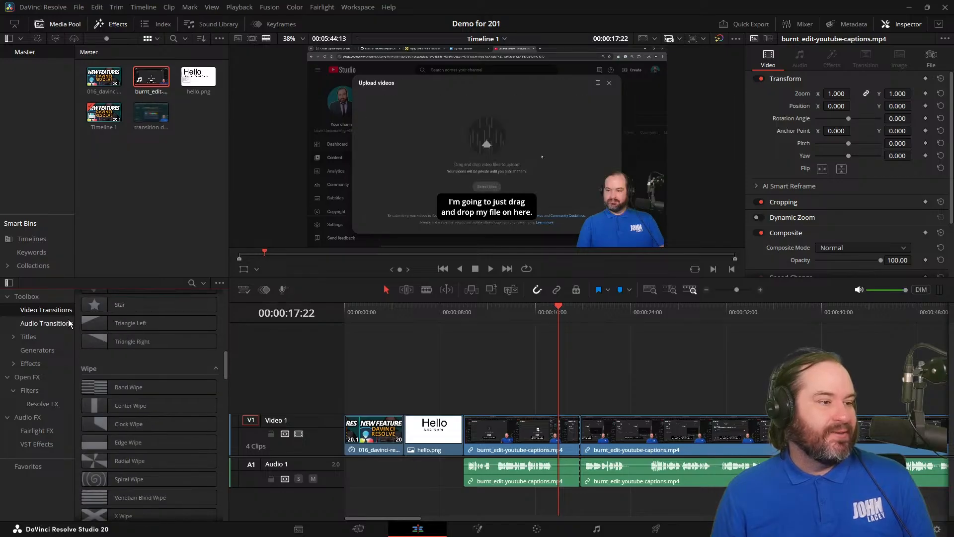
{"action": "left_click", "coordinate": [57, 380]}
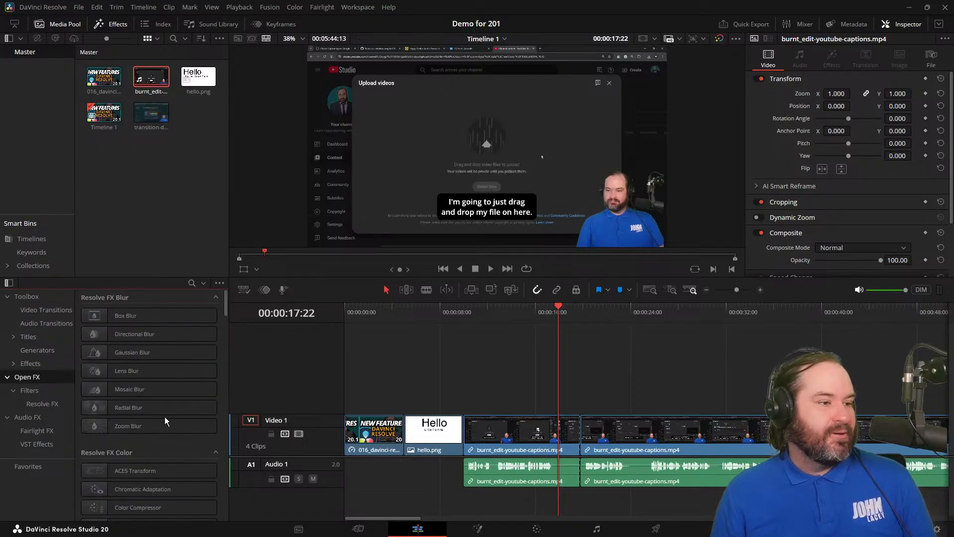
{"action": "scroll", "coordinate": [165, 417], "scroll_direction": "down", "scroll_amount": 4}
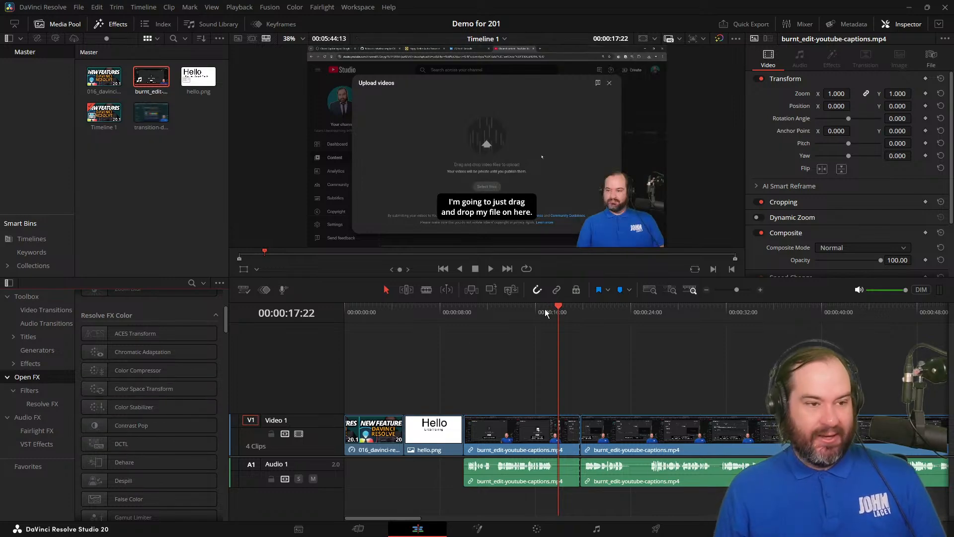
Search globally for "contrast" and apply the Contrast Pop effect to the first captions clip at 00:00:17:22.
{"action": "key", "text": "shift+space"}
{"action": "type", "text": "contrast"}
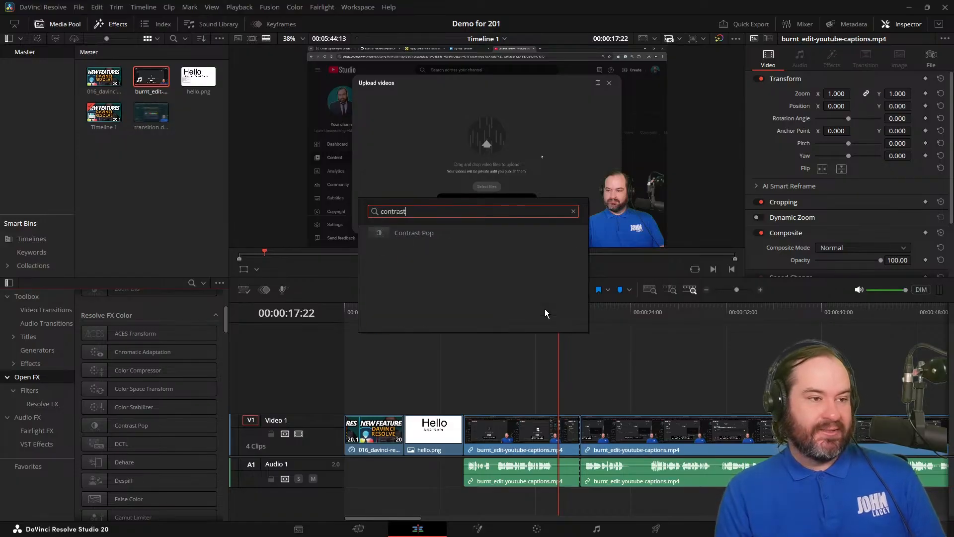
{"action": "key", "text": "Return"}
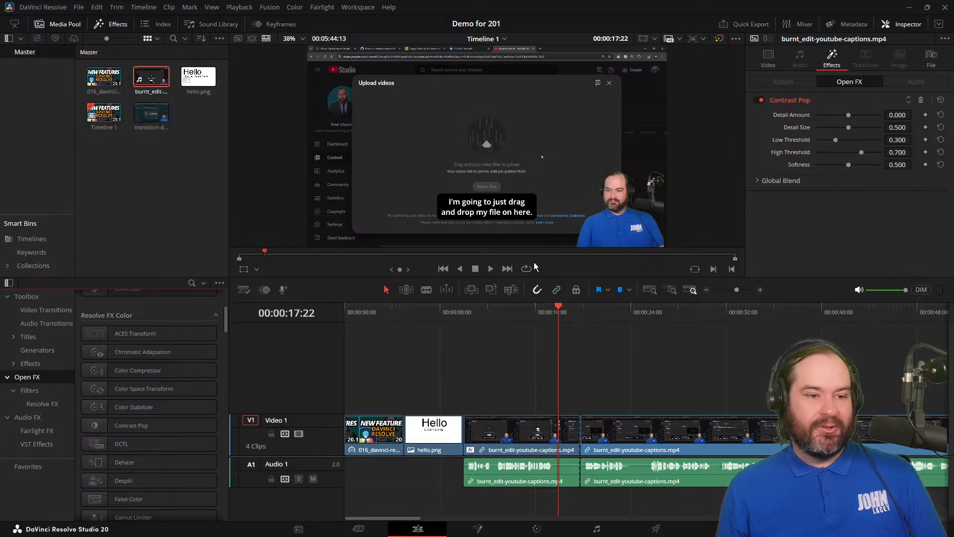
Play the timeline to 00:00:19:10 and undo the Contrast Pop effect on the first captions clip.
{"action": "key", "text": "space"}
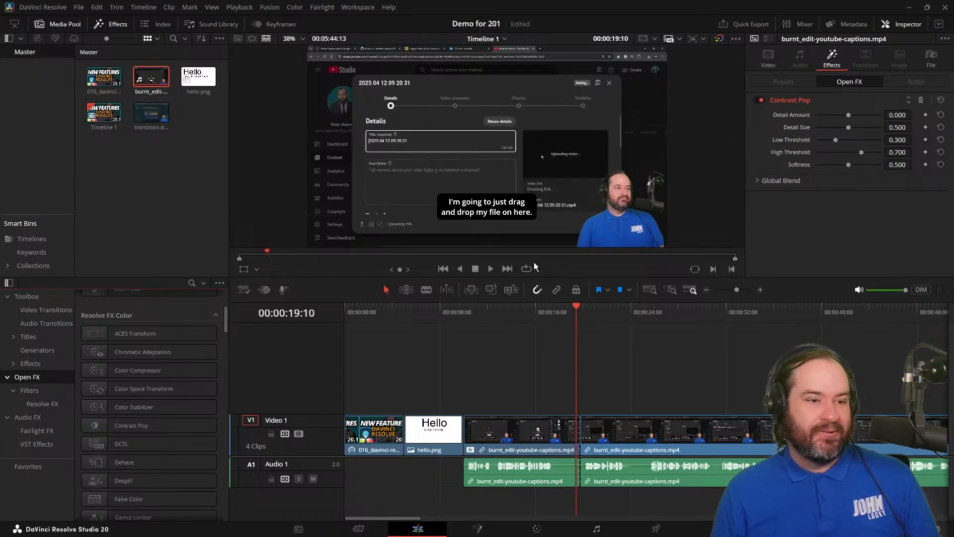
{"action": "key", "text": "ctrl+z"}
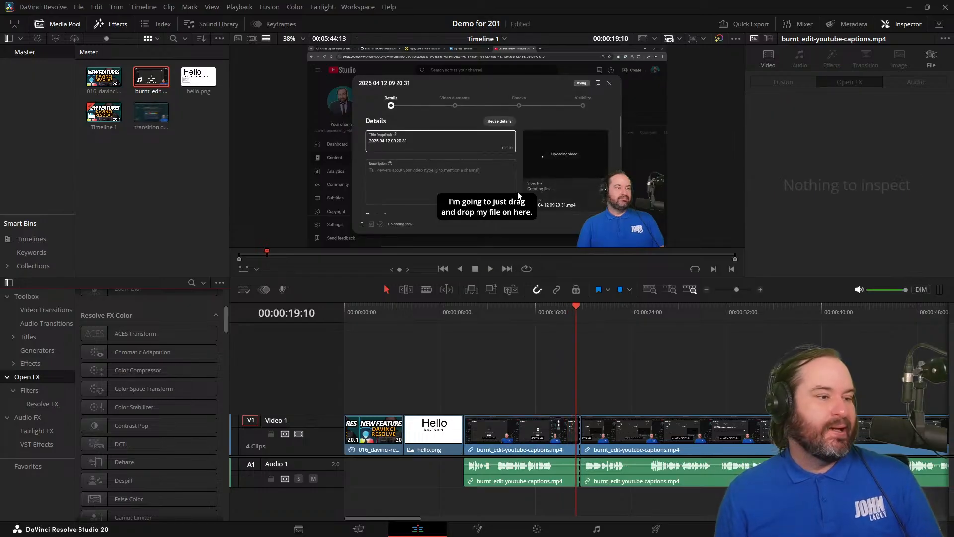
{"action": "scroll", "coordinate": [216, 491], "scroll_direction": "down", "scroll_amount": 10}
{"action": "scroll", "coordinate": [215, 491], "scroll_direction": "up", "scroll_amount": 8}
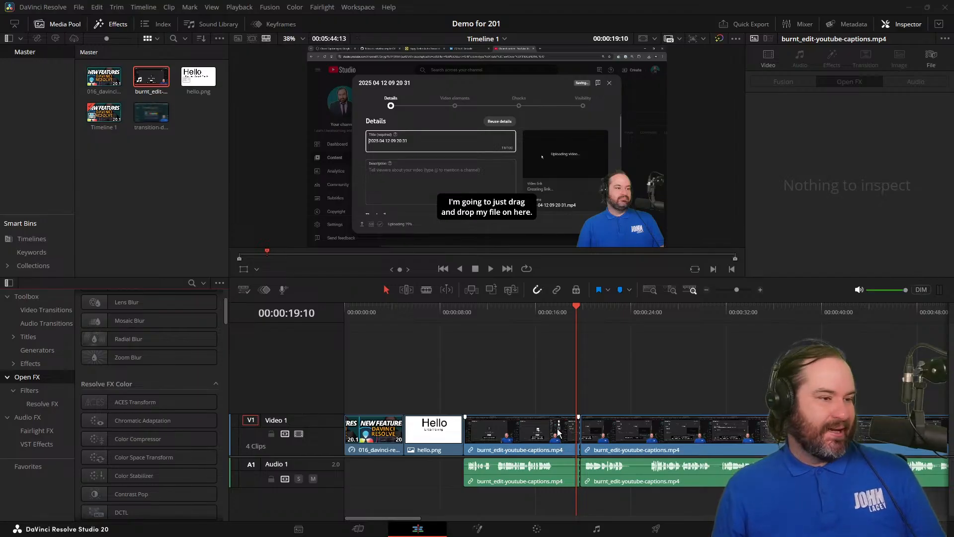
Open the first captions clip in Fusion at 00:00:16:21 and move the MediaOut1 node farther away from MediaIn1.
{"action": "left_click_drag", "start_coordinate": [574, 305], "coordinate": [547, 309]}
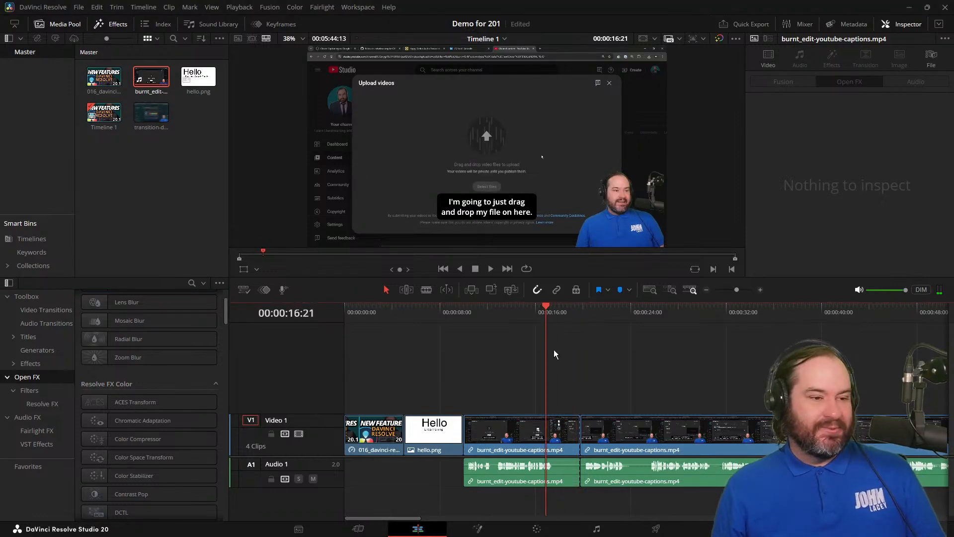
{"action": "left_click", "coordinate": [553, 450]}
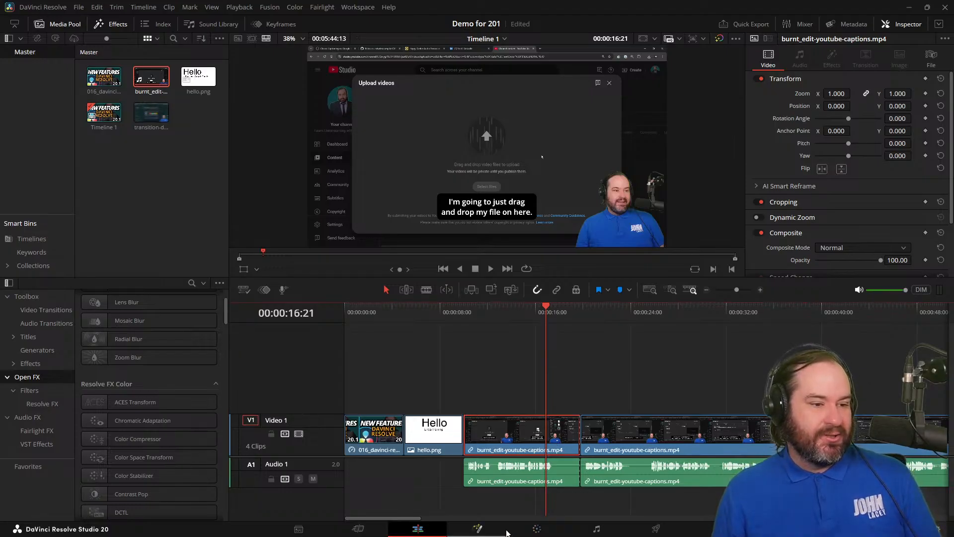
{"action": "left_click", "coordinate": [479, 529]}
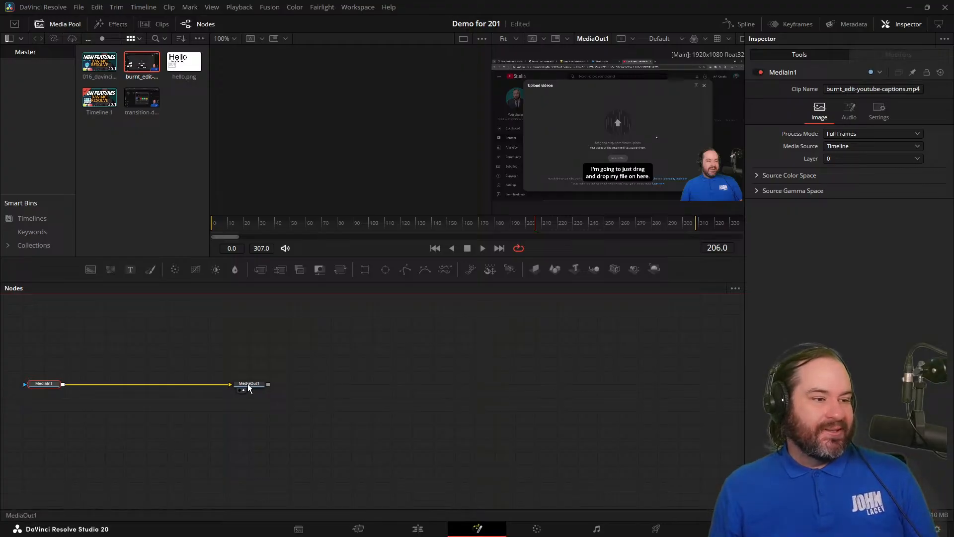
{"action": "left_click_drag", "start_coordinate": [249, 388], "coordinate": [413, 387]}
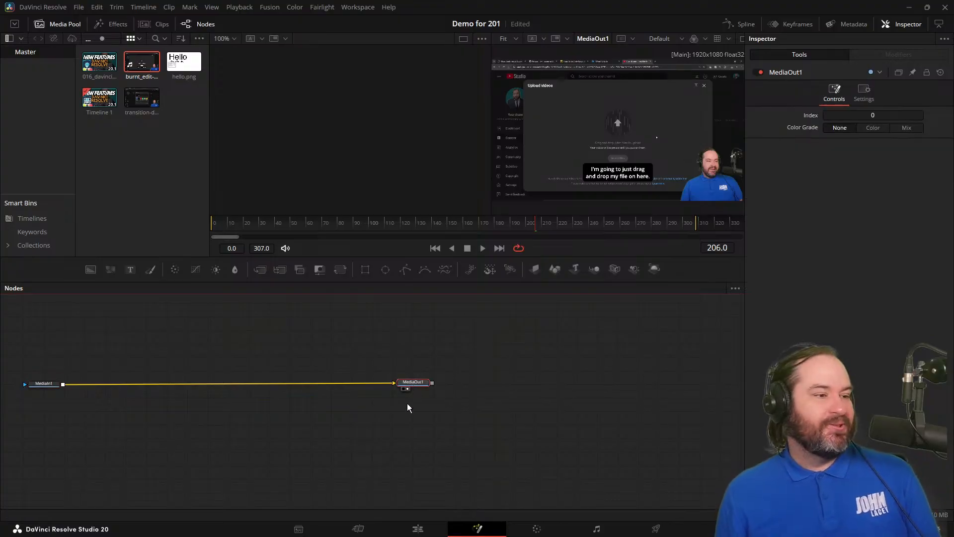
With no node selected, search the Fusion tools for "magic mask" and try to add the Magic Mask tool.
{"action": "left_click", "coordinate": [42, 387]}
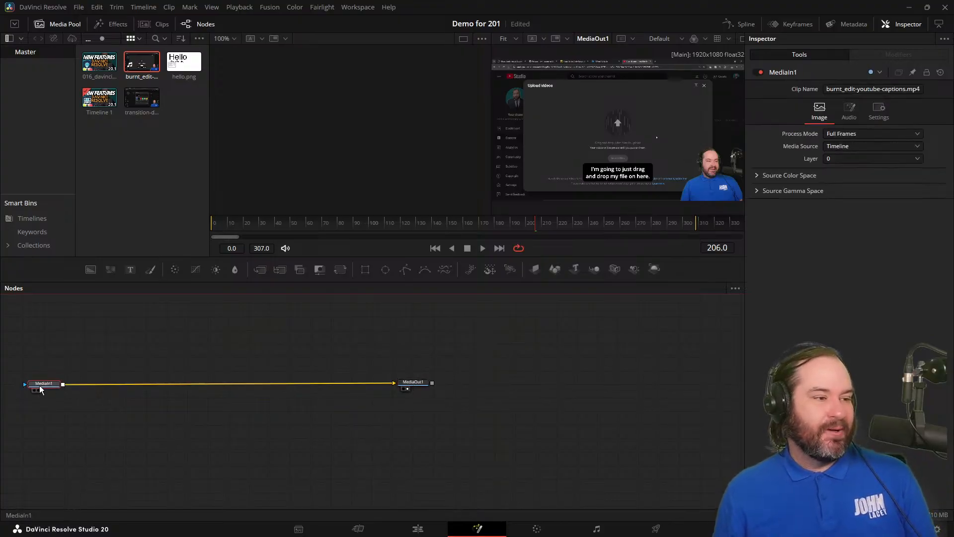
{"action": "left_click", "coordinate": [127, 428]}
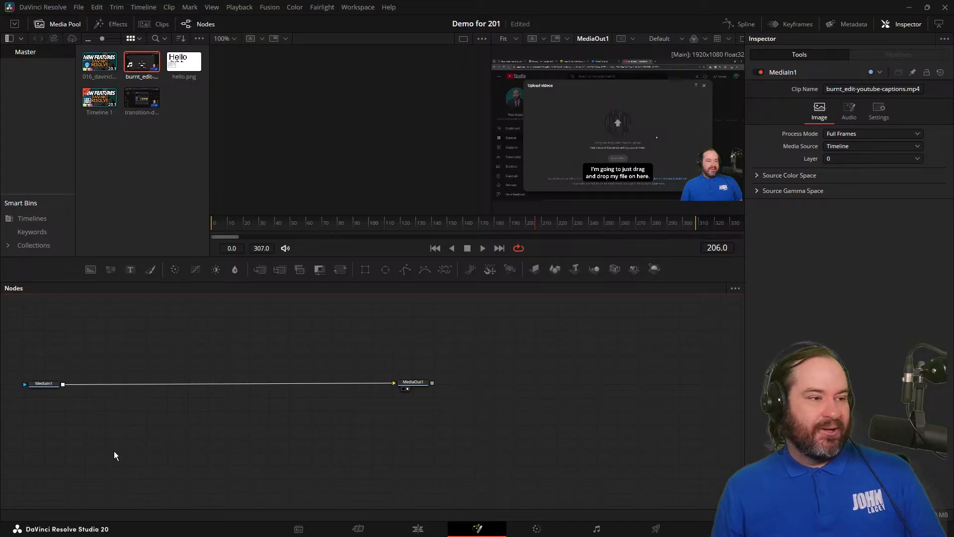
{"action": "key", "text": "shift+space"}
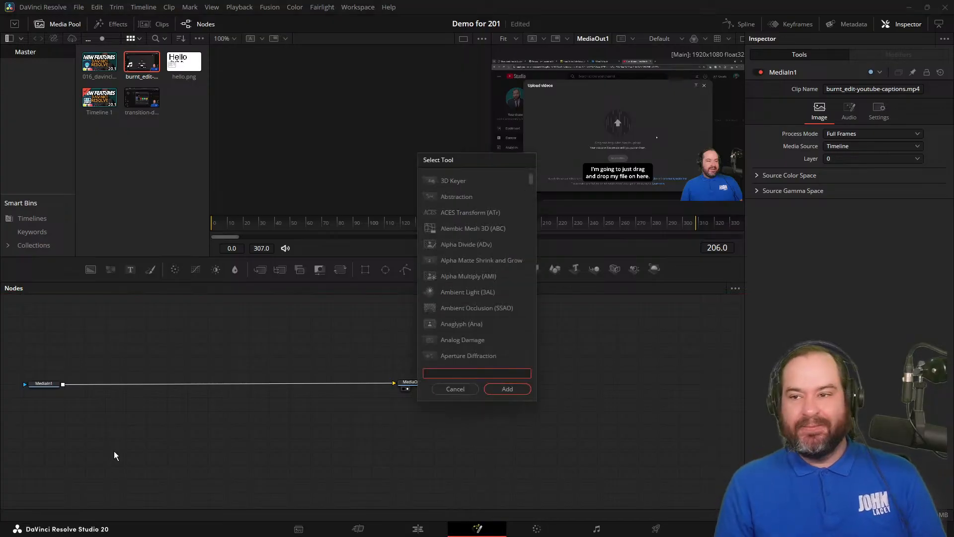
{"action": "type", "text": "ma"}
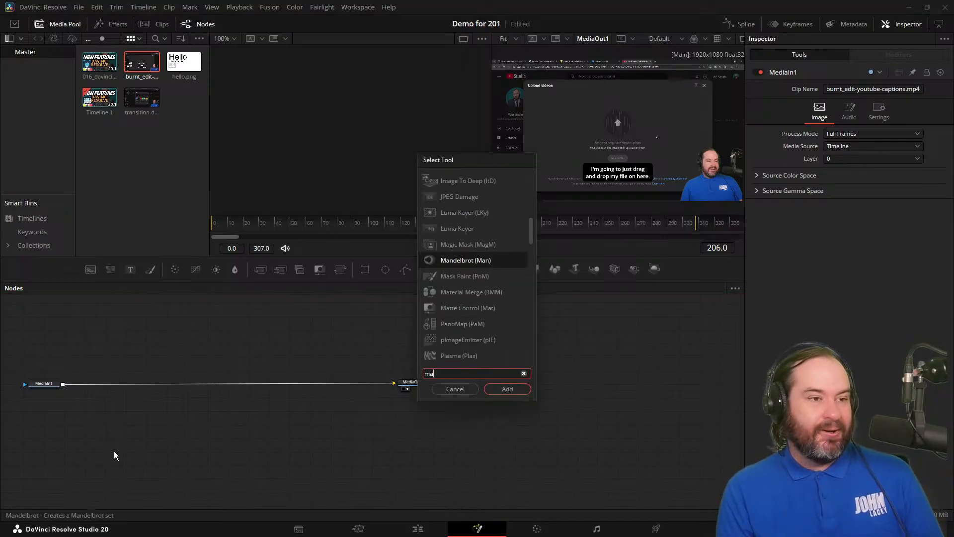
{"action": "type", "text": "gic mask"}
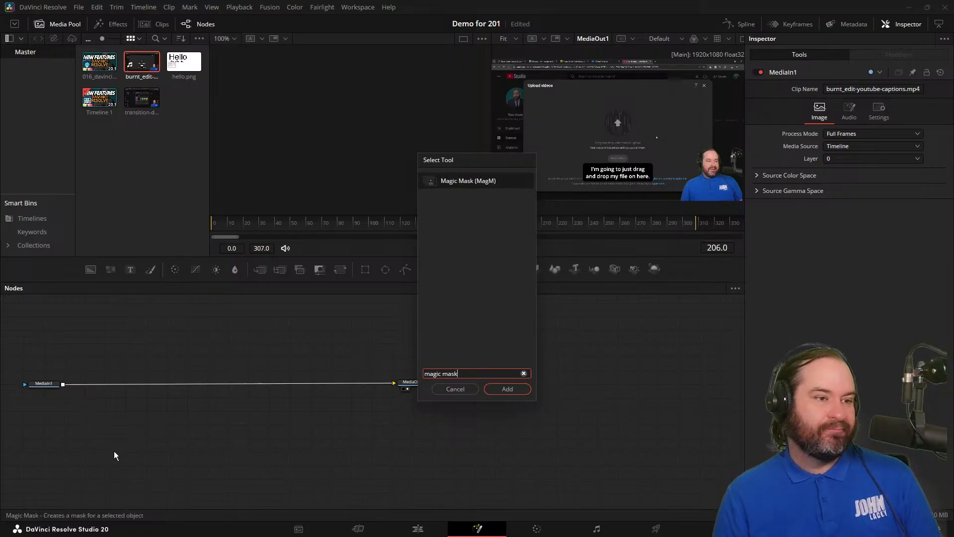
{"action": "key", "text": "Return"}
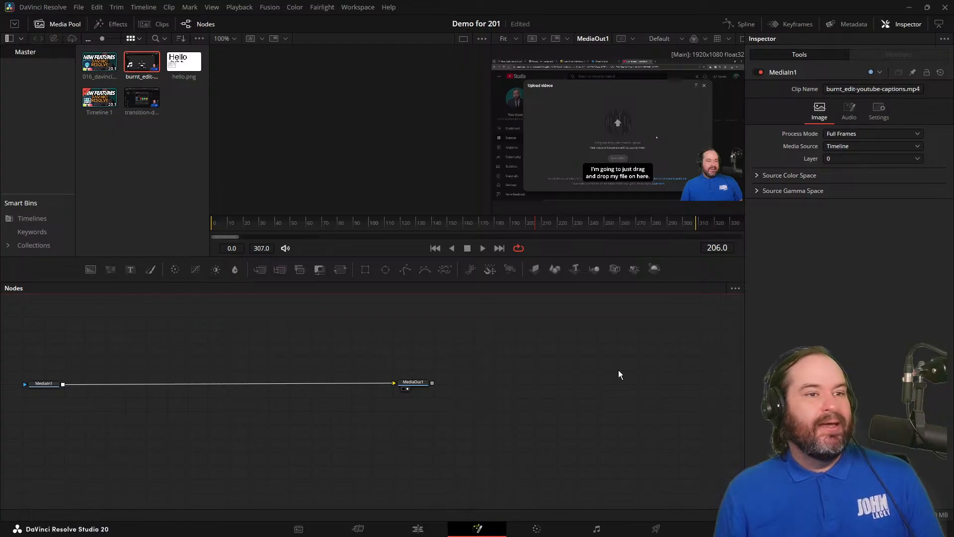
Add an unconnected Magic Mask node, move it below the MediaIn1–MediaOut1 connection, and delete it.
{"action": "key", "text": "shift+space"}
{"action": "type", "text": "magi"}
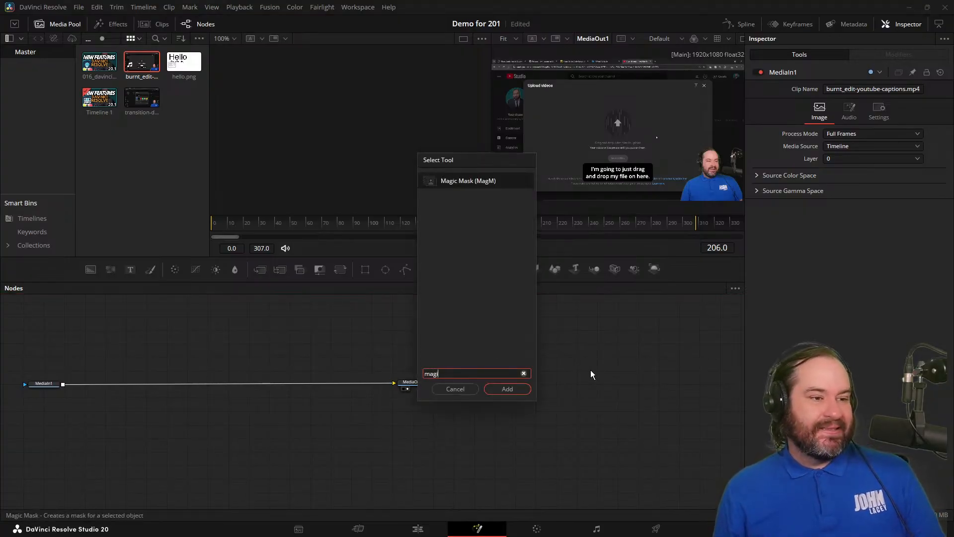
{"action": "left_click", "coordinate": [498, 183]}
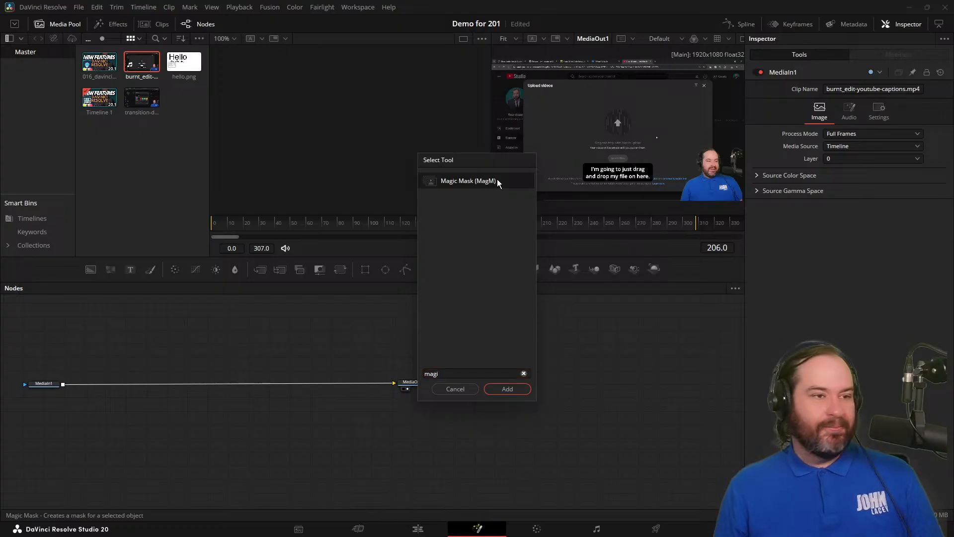
{"action": "left_click", "coordinate": [501, 391]}
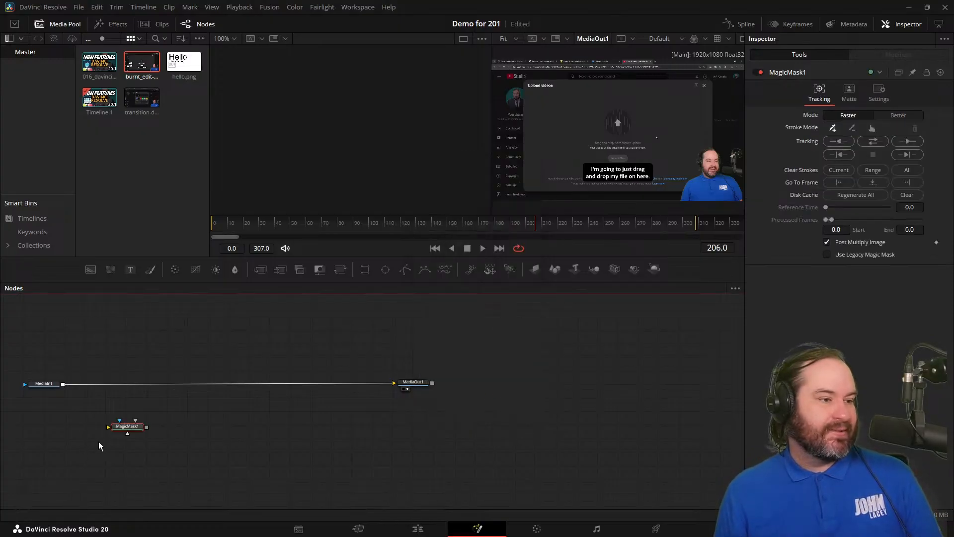
{"action": "left_click_drag", "start_coordinate": [122, 429], "coordinate": [226, 422]}
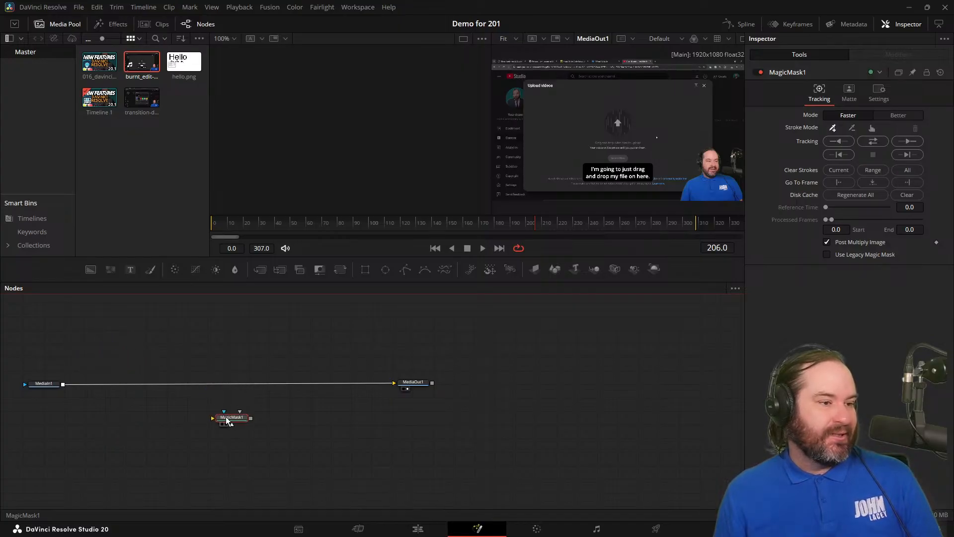
{"action": "key", "text": "Delete"}
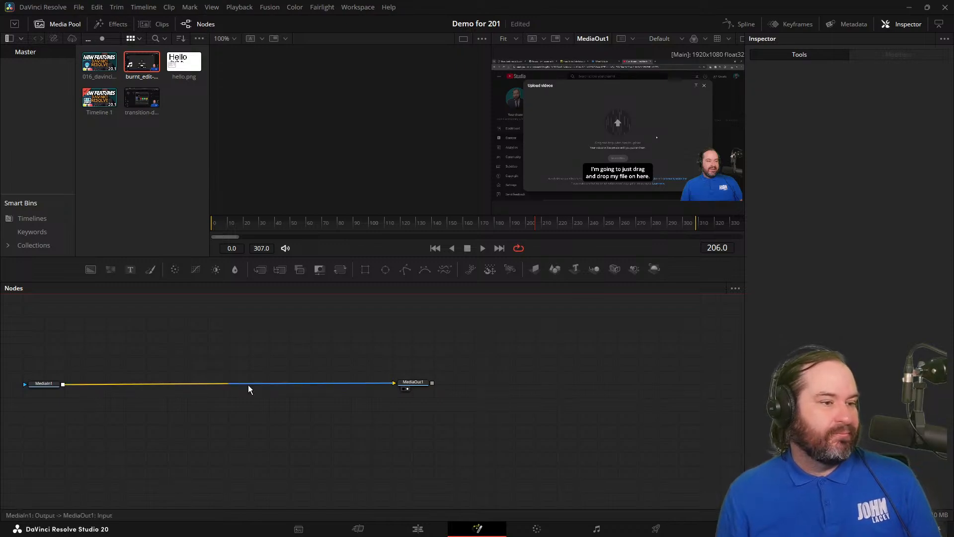
Search the Fusion tools for "magic", add another Magic Mask node, and place it just beneath the MediaIn1–MediaOut1 connection.
{"action": "key", "text": "shift+space"}
{"action": "type", "text": "magic"}
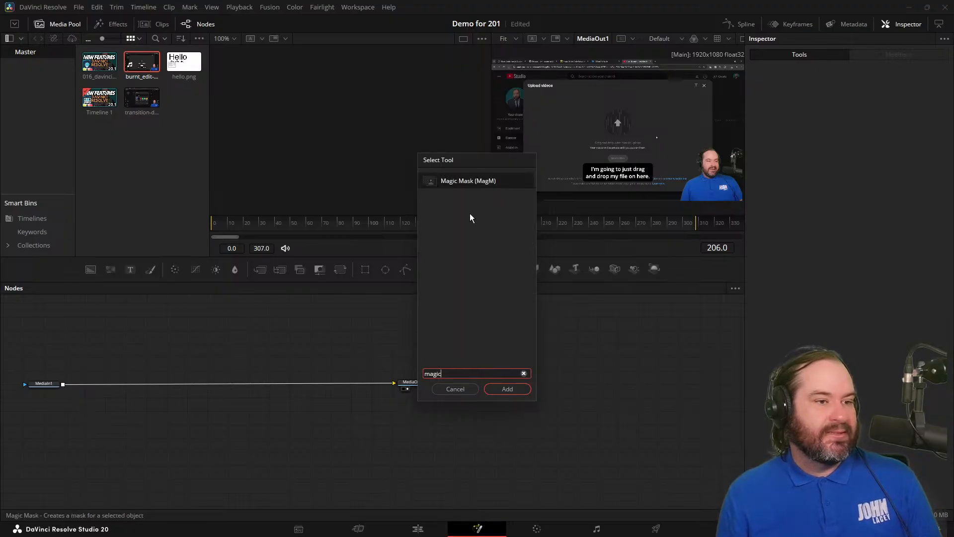
{"action": "left_click", "coordinate": [479, 185]}
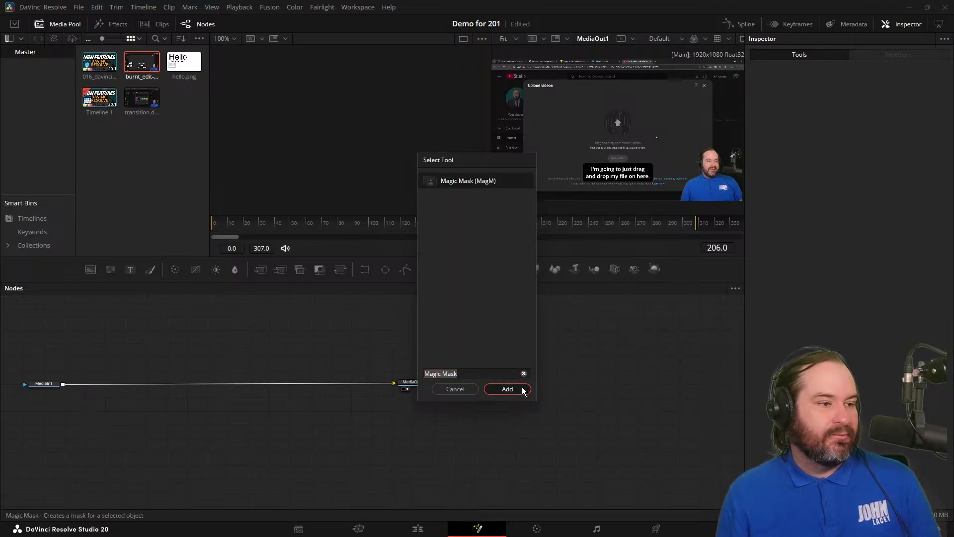
{"action": "left_click", "coordinate": [507, 389]}
{"action": "left_click_drag", "start_coordinate": [122, 430], "coordinate": [215, 397]}
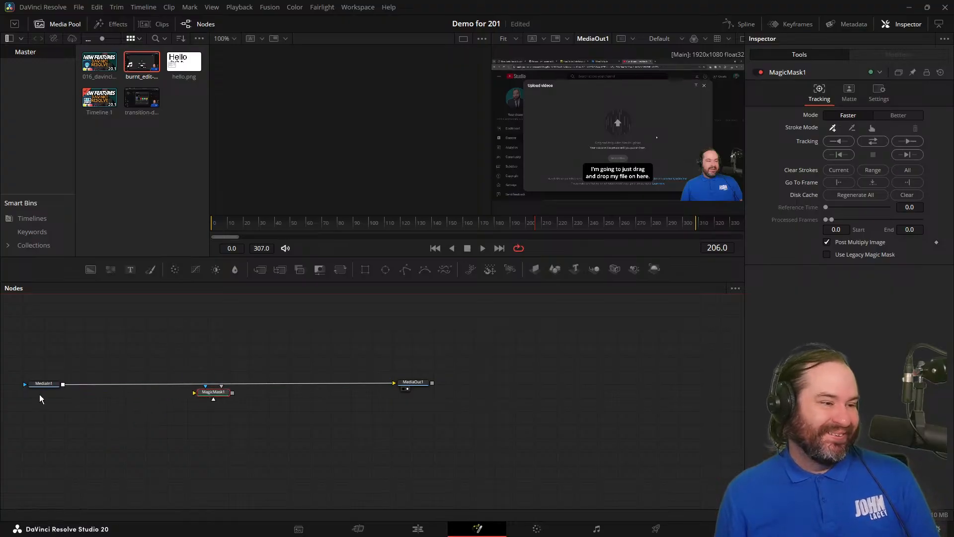
Connect MediaIn1 to the Magic Mask node's effect mask input and its output to MediaOut1, aligning it between them.
{"action": "left_click_drag", "start_coordinate": [65, 389], "coordinate": [207, 392]}
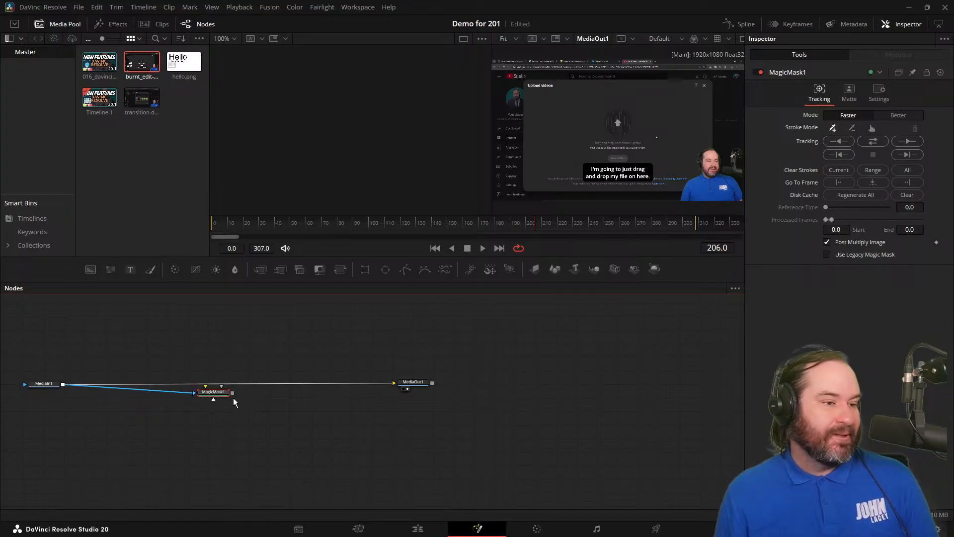
{"action": "left_click_drag", "start_coordinate": [233, 393], "coordinate": [407, 387]}
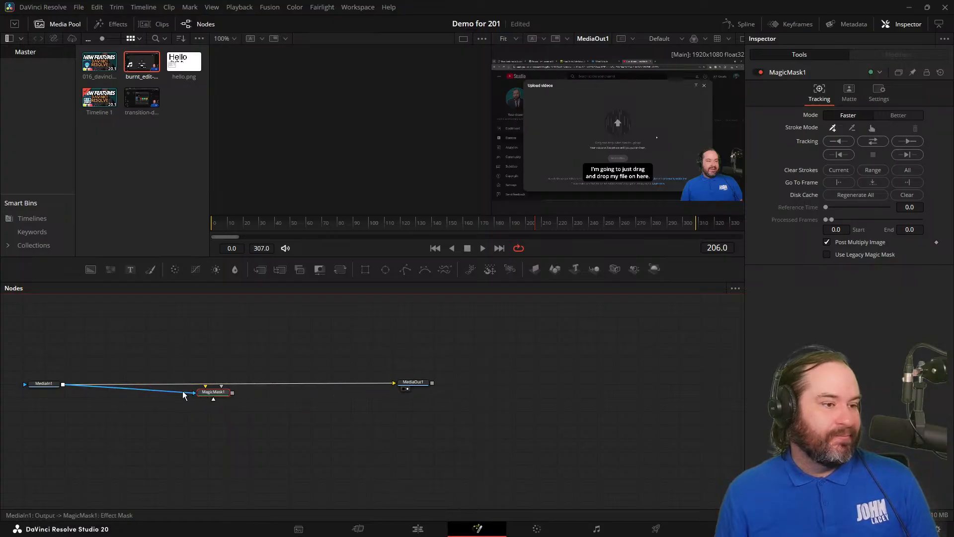
{"action": "left_click_drag", "start_coordinate": [235, 396], "coordinate": [395, 384]}
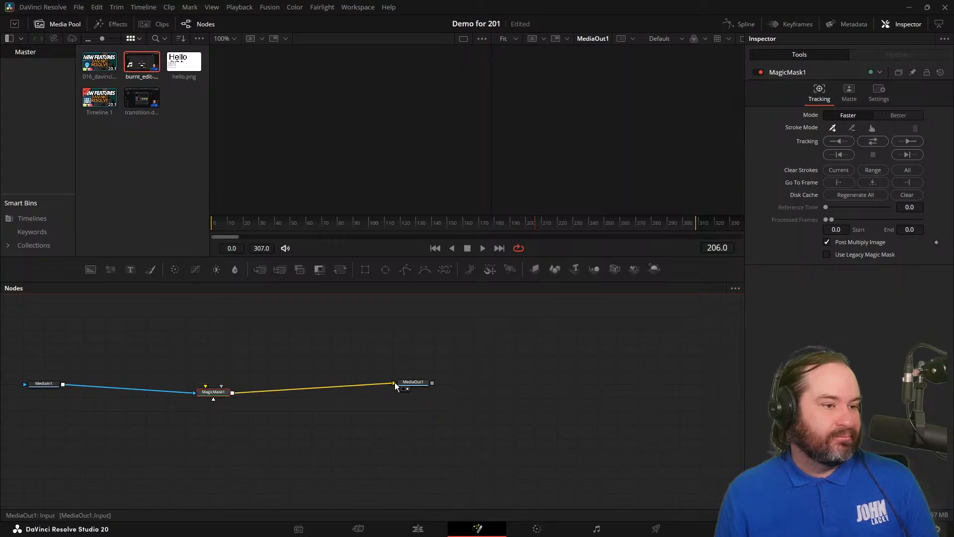
{"action": "left_click_drag", "start_coordinate": [224, 395], "coordinate": [228, 384]}
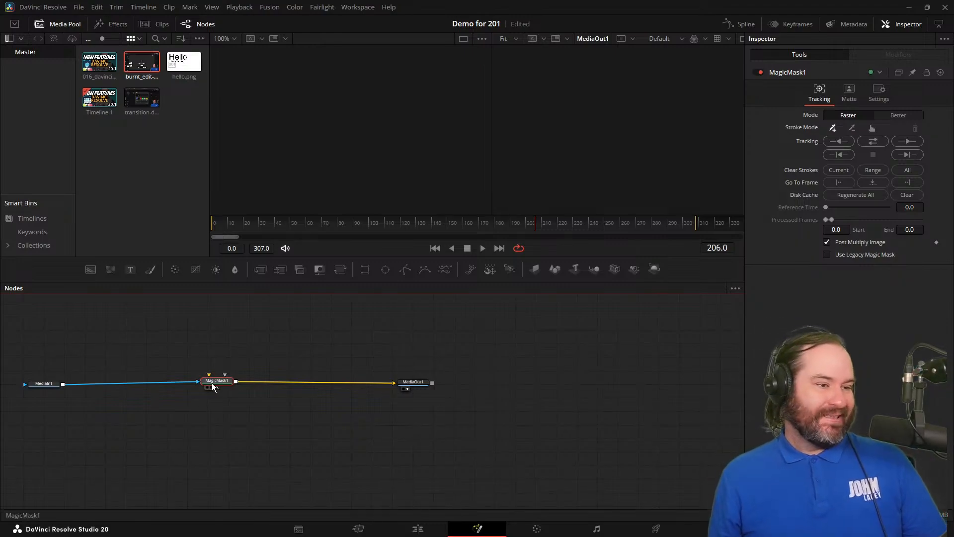
{"action": "left_click_drag", "start_coordinate": [217, 380], "coordinate": [223, 386]}
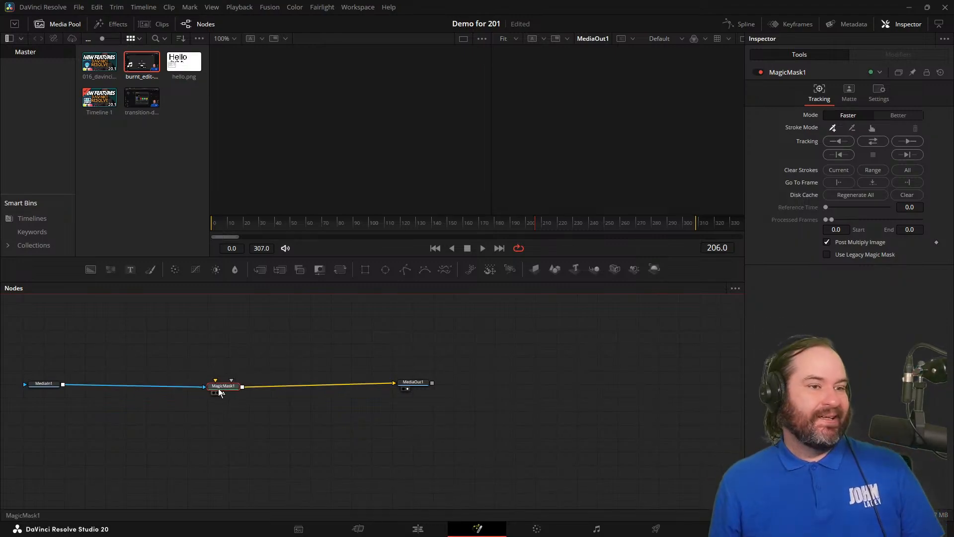
Set the Magic Mask mode to Better, lower its node, and check the system requirements on the Blackmagic forum in the browser.
{"action": "left_click", "coordinate": [888, 117]}
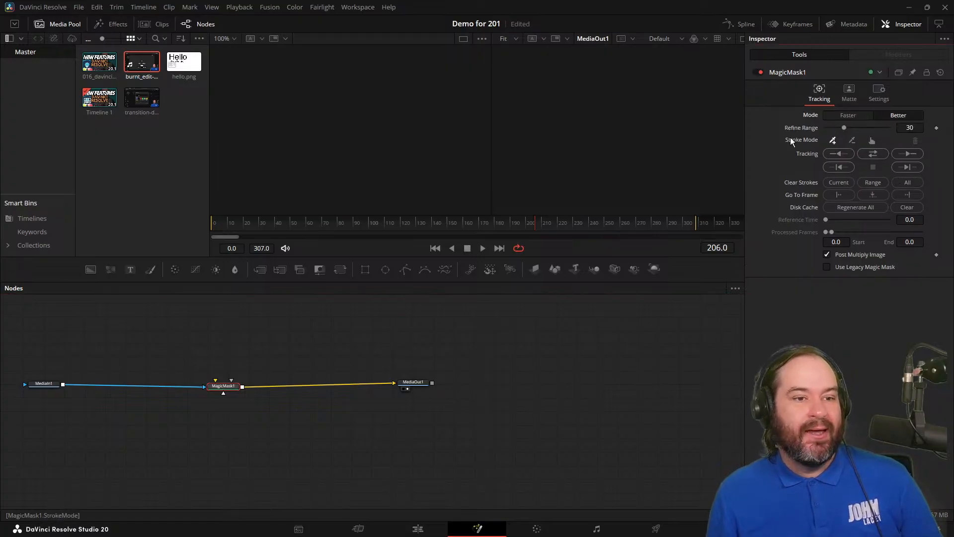
{"action": "left_click_drag", "start_coordinate": [242, 387], "coordinate": [226, 430]}
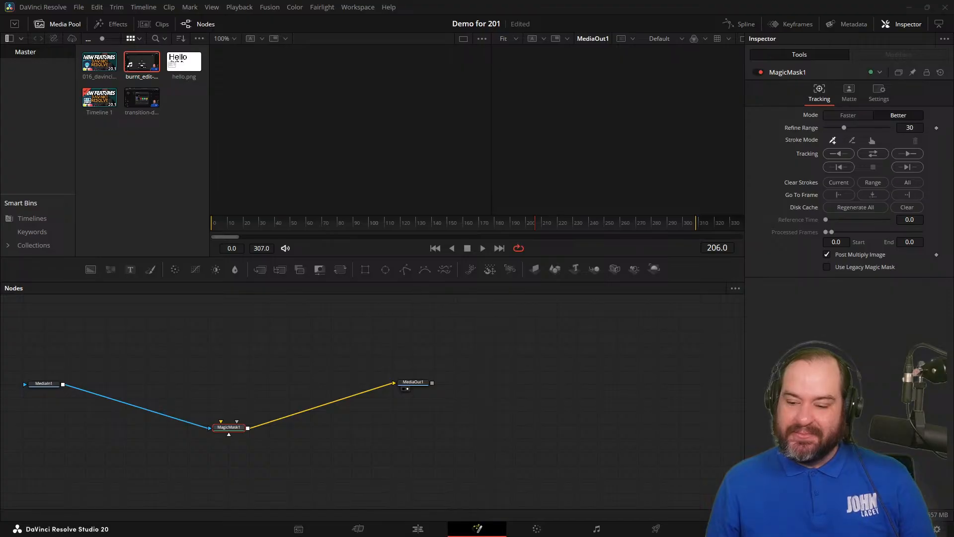
{"action": "key", "text": "alt+Tab"}
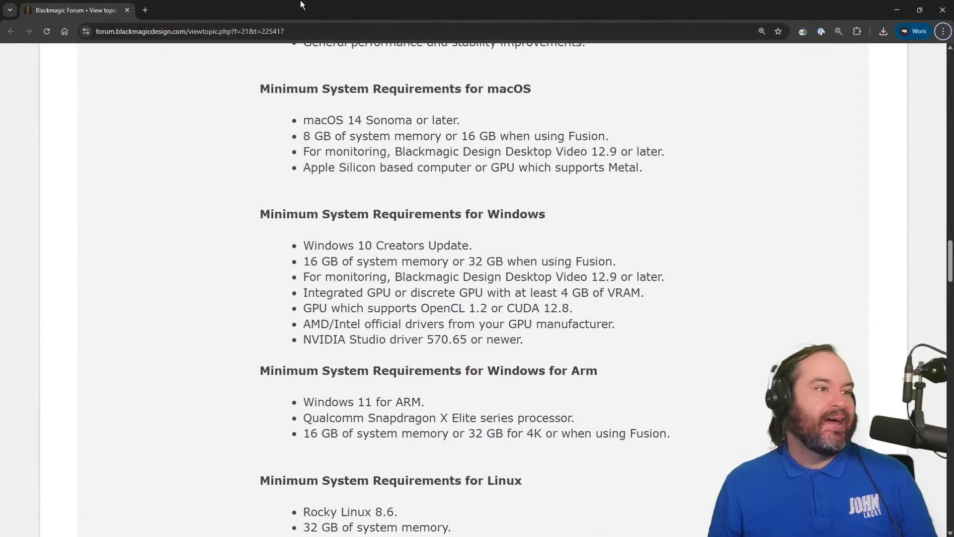
{"action": "key", "text": "alt+Tab"}
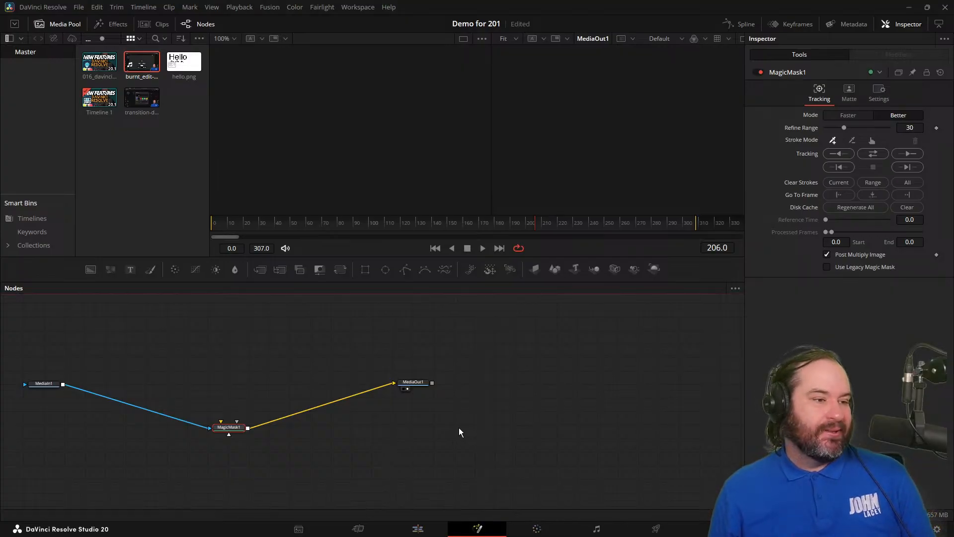
Undo the Magic Mask changes back to the direct connection between MediaIn1 and MediaOut1.
{"action": "left_click_drag", "start_coordinate": [451, 429], "coordinate": [57, 433]}
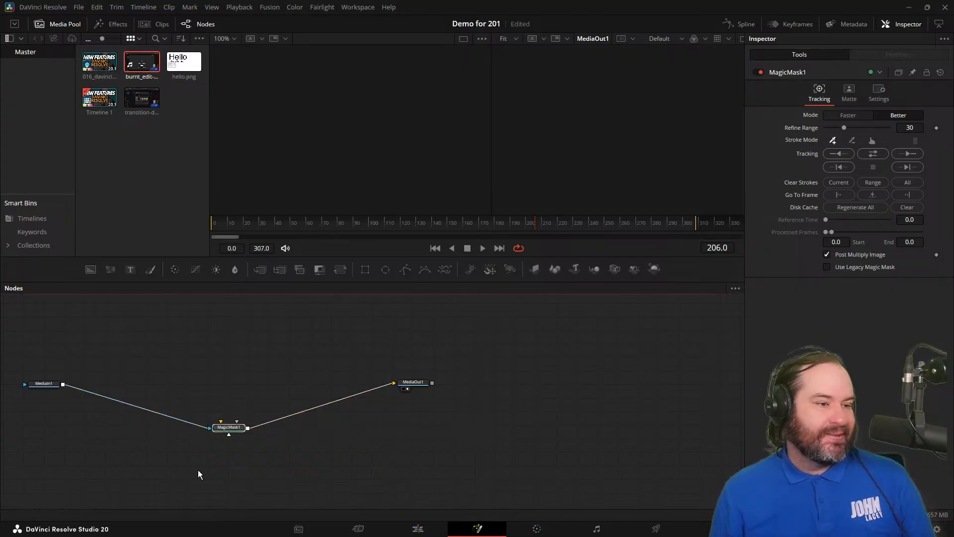
{"action": "key", "text": "ctrl+z"}
{"action": "key", "text": "ctrl+z"}
{"action": "key", "text": "ctrl+z"}
{"action": "key", "text": "ctrl+z"}
{"action": "key", "text": "ctrl+z"}
{"action": "key", "text": "ctrl+z"}
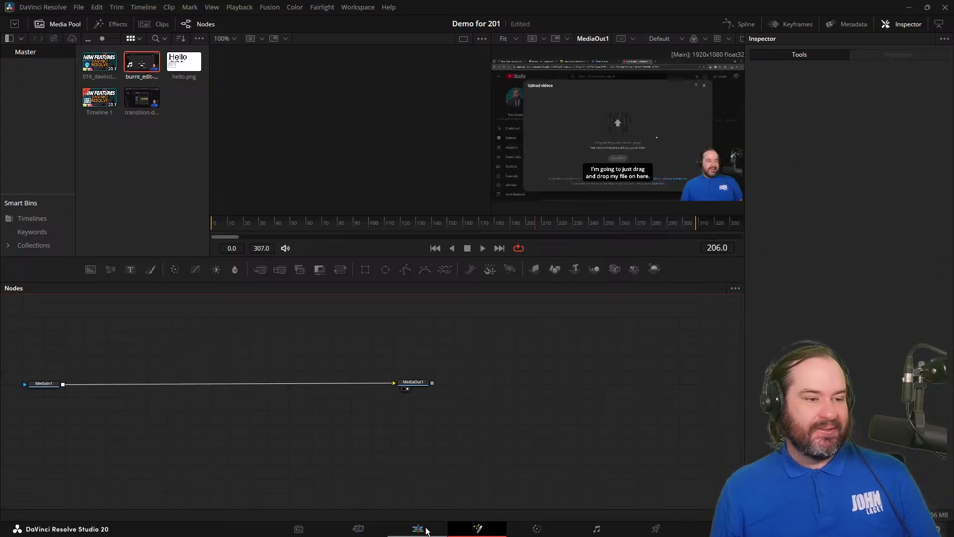
Leave Fusion, open the first captions clip for color grading, and select corrector node 01.
{"action": "left_click", "coordinate": [421, 529]}
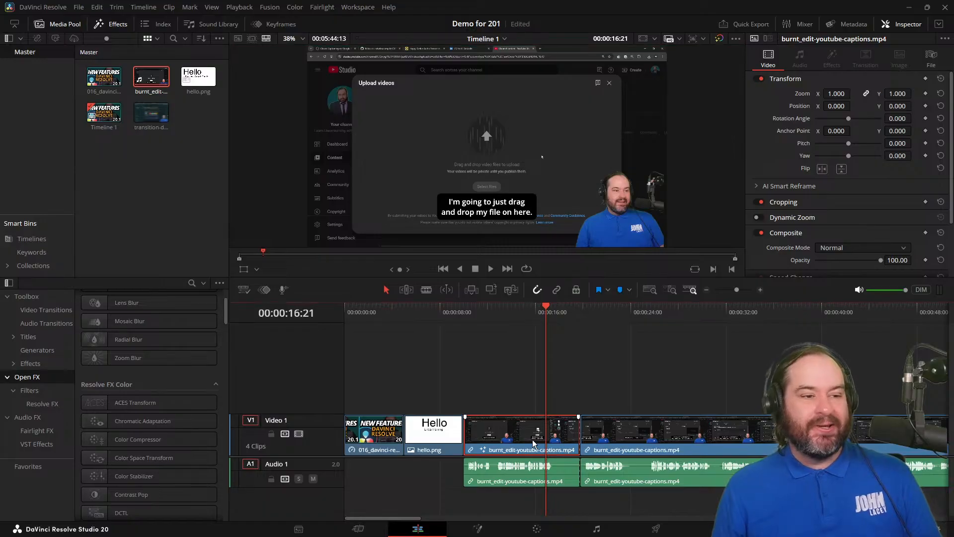
{"action": "left_click", "coordinate": [548, 530]}
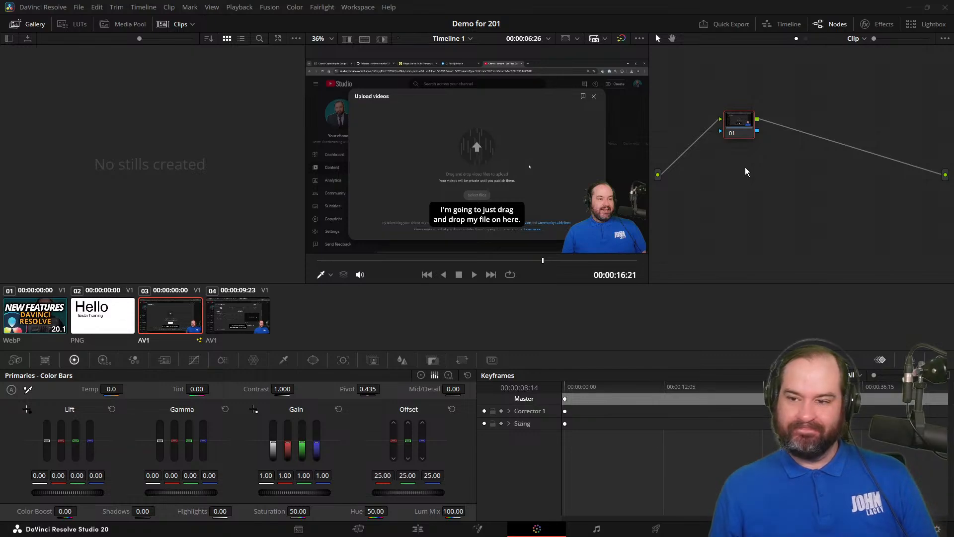
{"action": "left_click", "coordinate": [748, 117]}
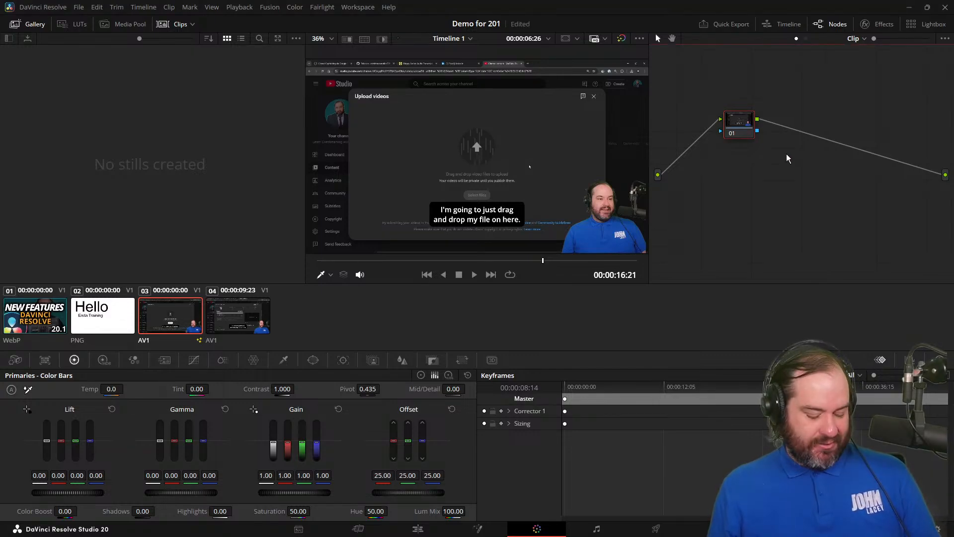
{"action": "key", "text": "ctrl+f"}
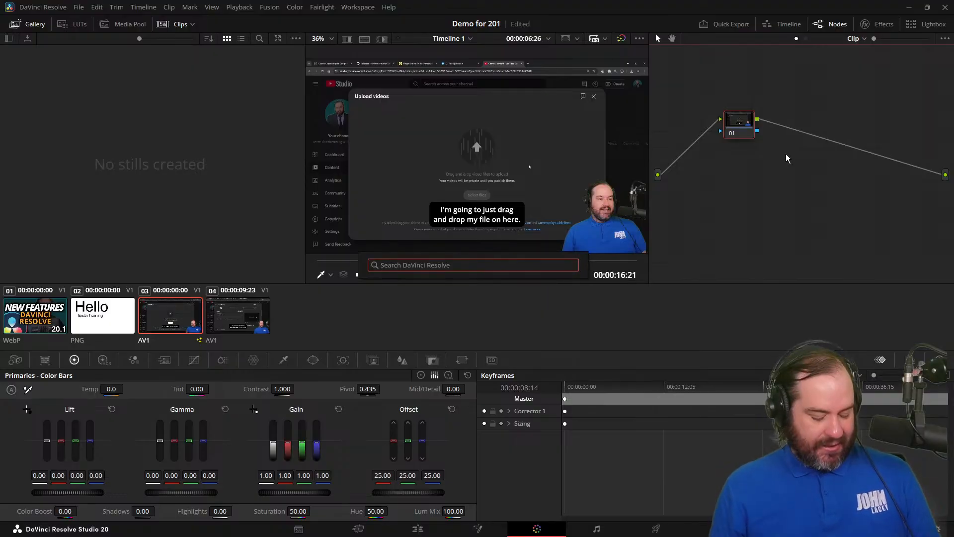
{"action": "type", "text": "magic mask"}
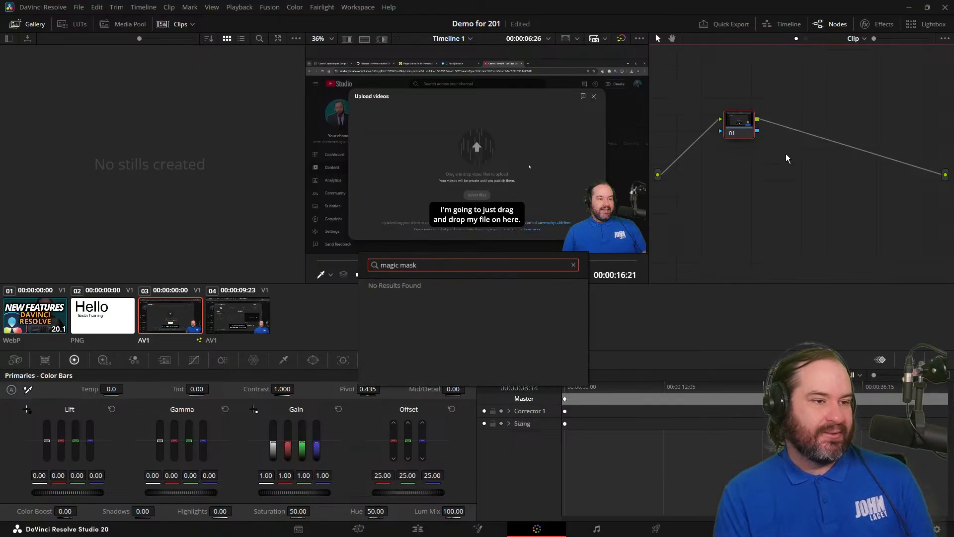
{"action": "key", "text": "Escape"}
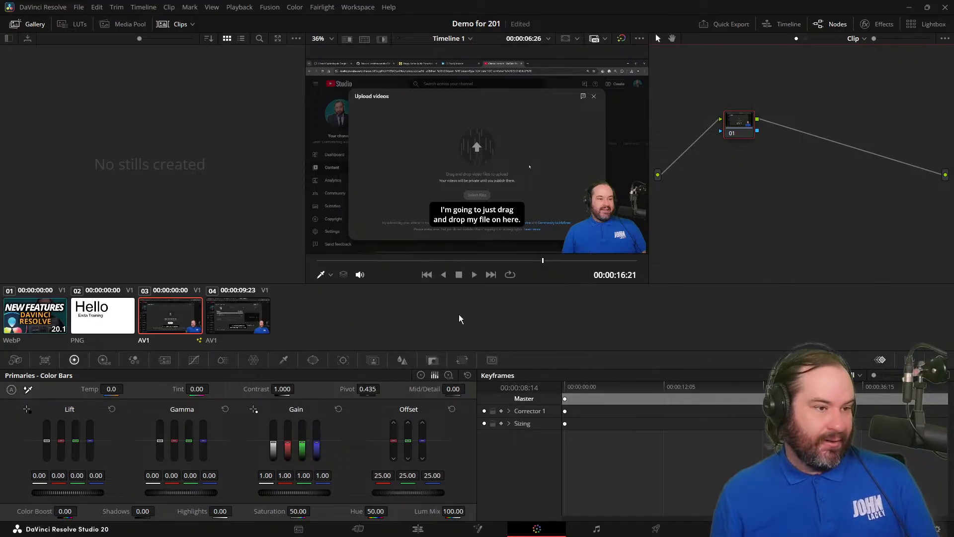
Mark the presenter's face and shirt with AI Magic Mask points and track the mask in both directions.
{"action": "left_click", "coordinate": [377, 365]}
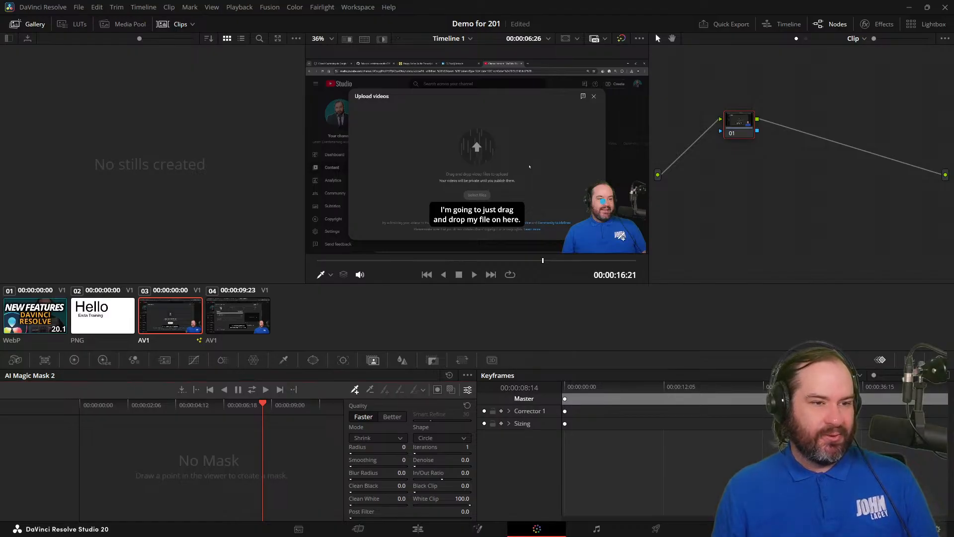
{"action": "left_click", "coordinate": [605, 232]}
{"action": "left_click", "coordinate": [591, 244]}
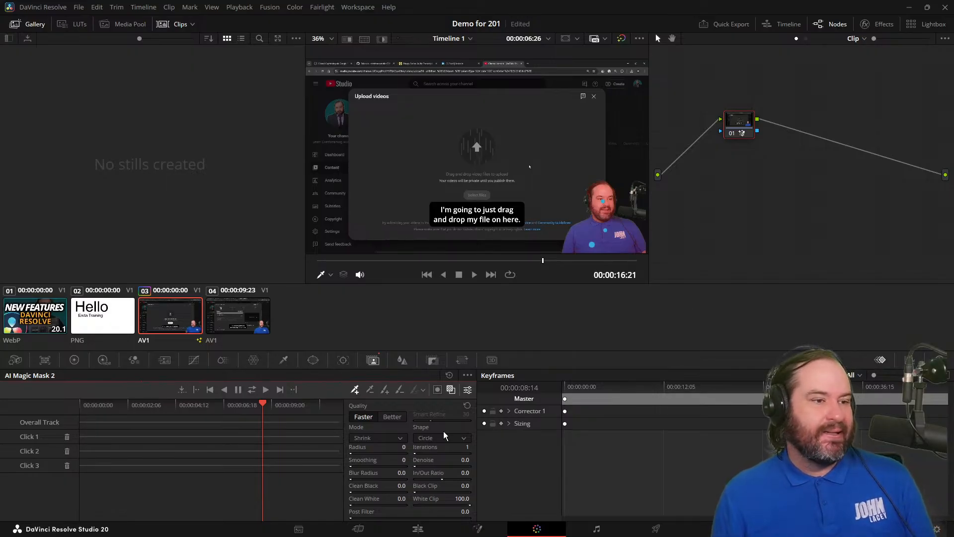
{"action": "left_click", "coordinate": [253, 390]}
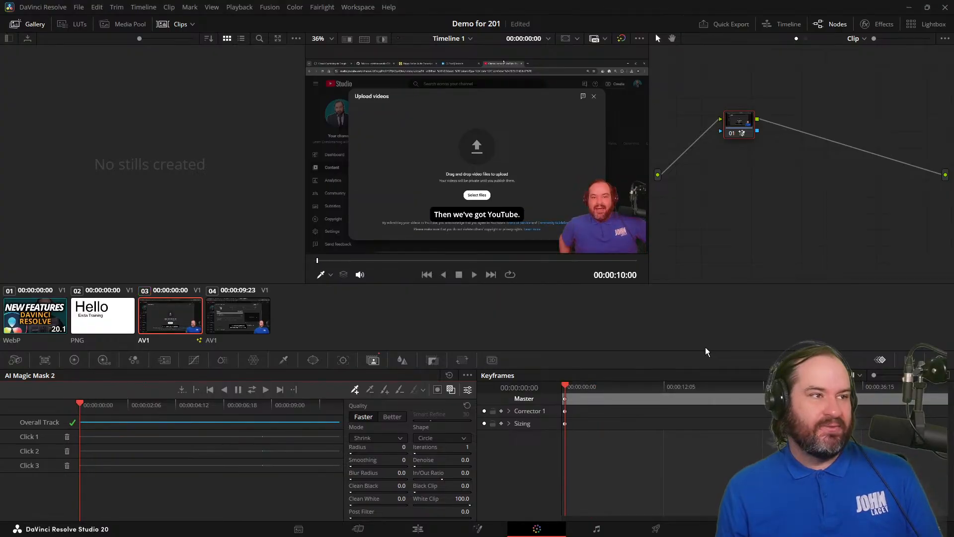
Add an alpha output to the node graph, connect node 01's key output to it, and turn off the mask overlay.
{"action": "right_click", "coordinate": [793, 151]}
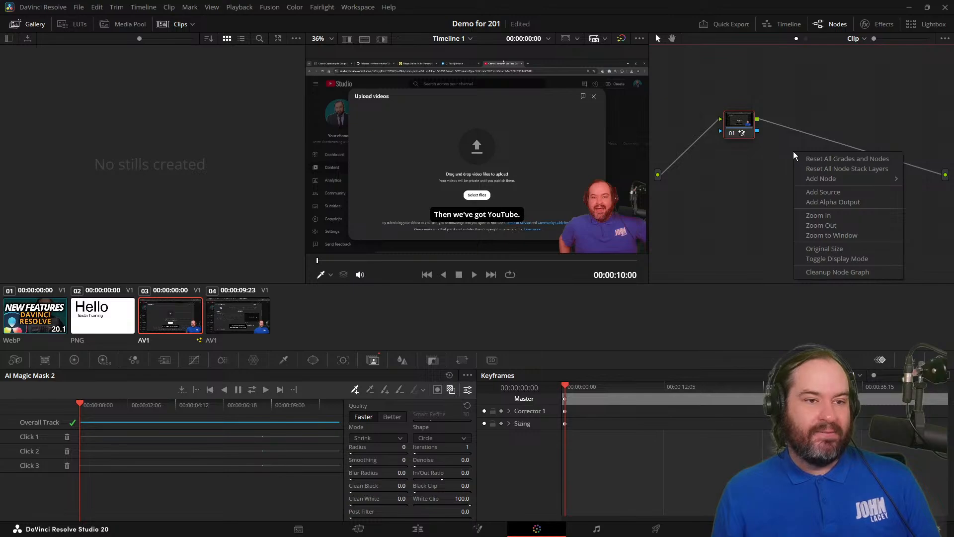
{"action": "mouse_move", "coordinate": [803, 178]}
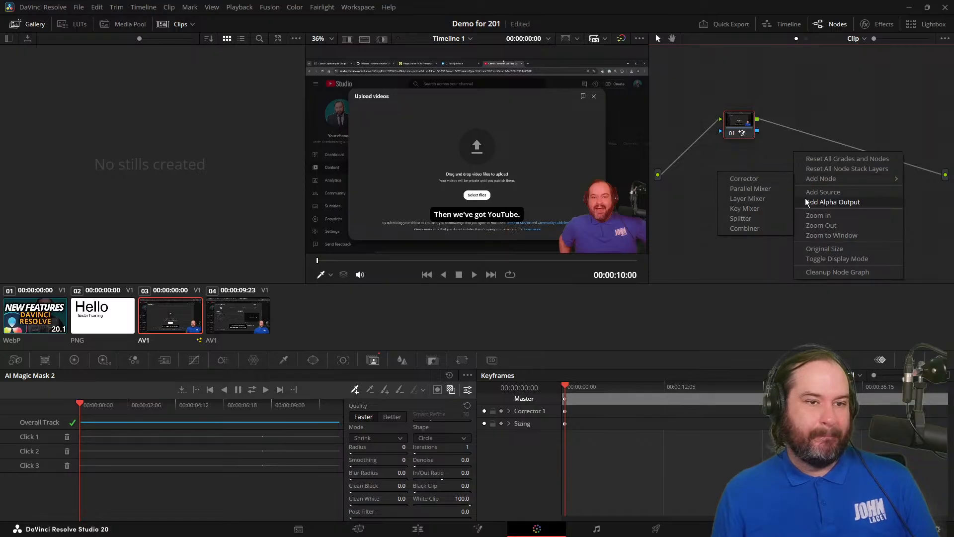
{"action": "left_click", "coordinate": [834, 202]}
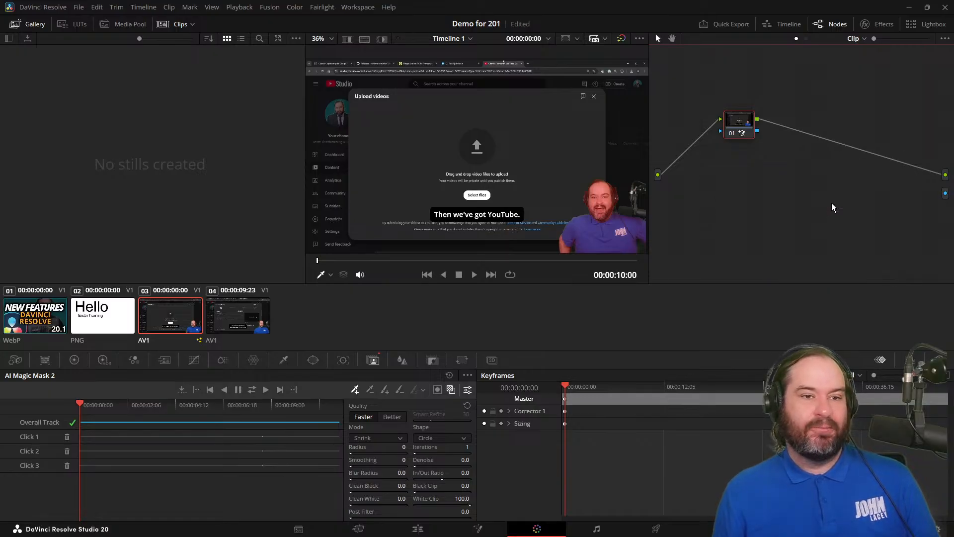
{"action": "left_click_drag", "start_coordinate": [758, 131], "coordinate": [945, 193]}
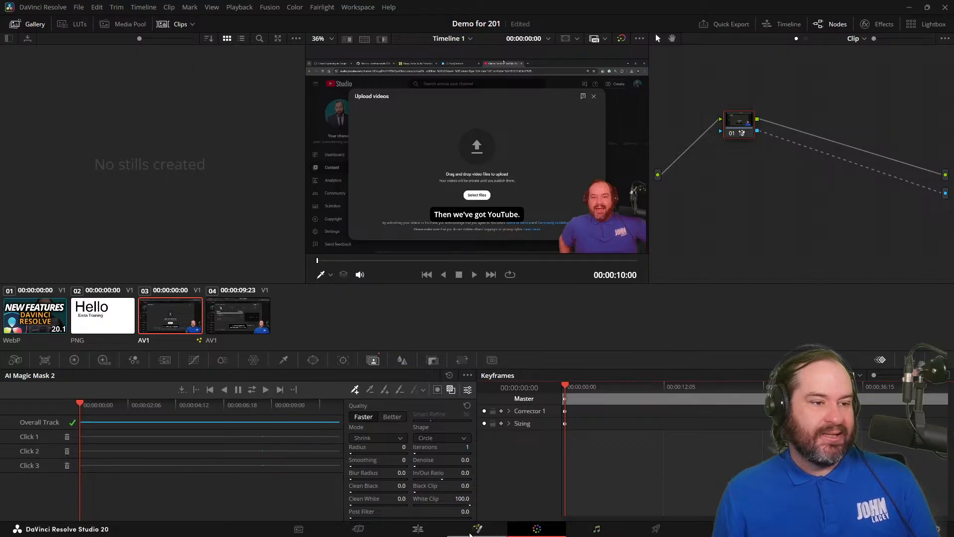
{"action": "left_click", "coordinate": [450, 390]}
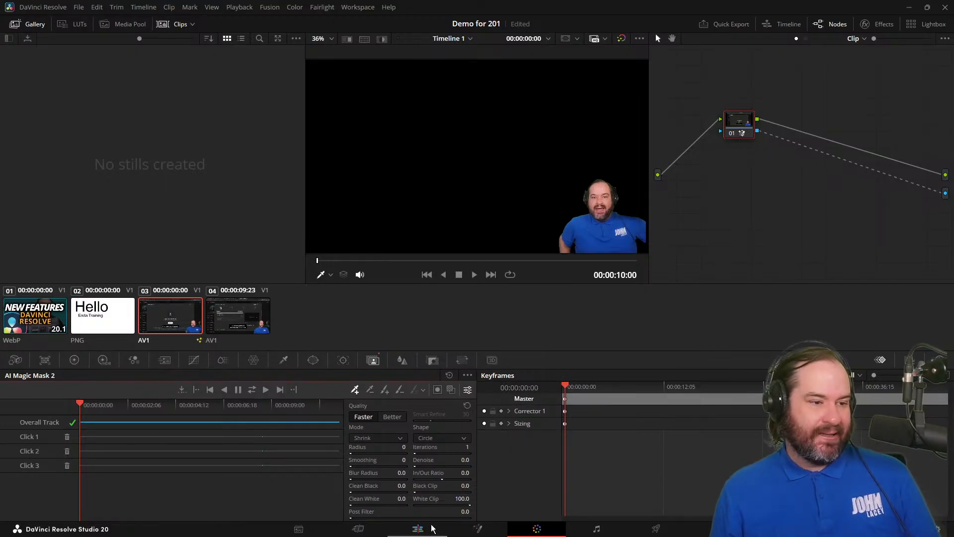
Return to the edit timeline, add a second video track, and move the masked captions clip from Video 1 straight up to it.
{"action": "left_click", "coordinate": [418, 529]}
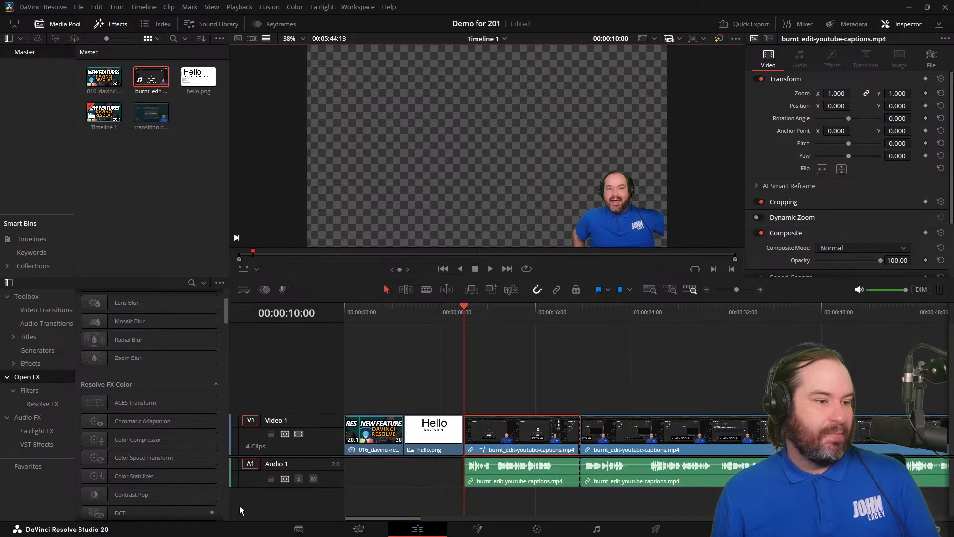
{"action": "right_click", "coordinate": [323, 445]}
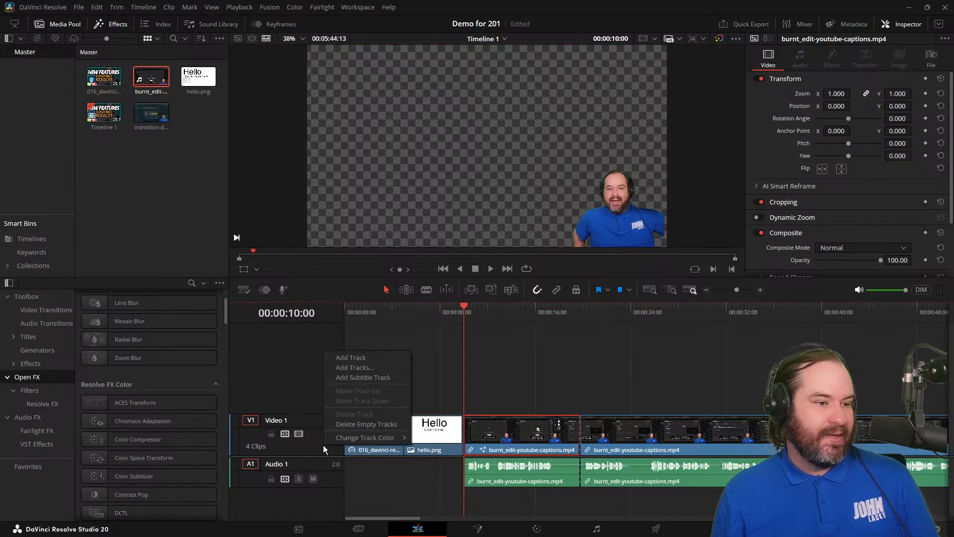
{"action": "left_click", "coordinate": [358, 358]}
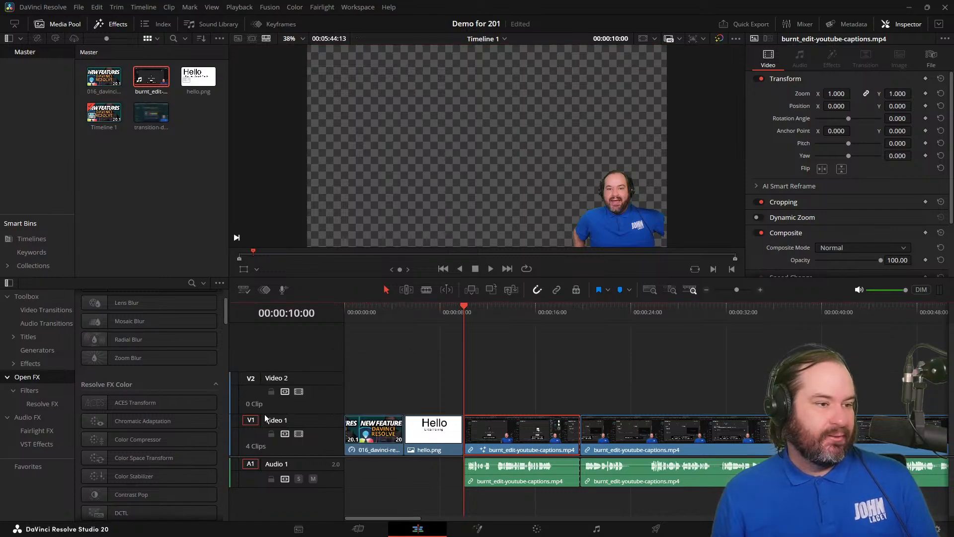
{"action": "double_click", "coordinate": [284, 421]}
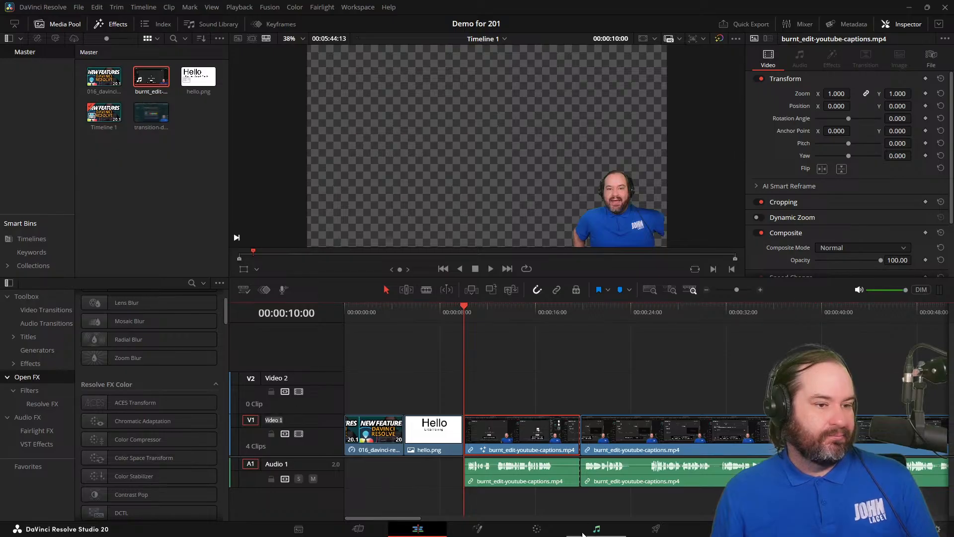
{"action": "left_click_drag", "start_coordinate": [537, 444], "coordinate": [539, 406]}
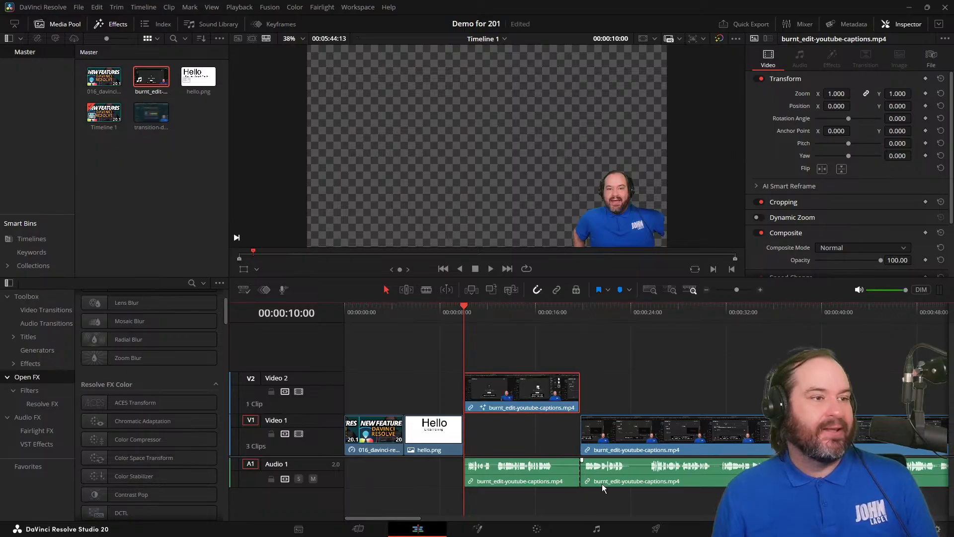
Fill the gap on Video 1 beneath the masked clip with the Cartoon Cloud Sky generator and play back the composite.
{"action": "left_click", "coordinate": [57, 350]}
{"action": "scroll", "coordinate": [192, 398], "scroll_direction": "down", "scroll_amount": 5}
{"action": "left_click_drag", "start_coordinate": [184, 460], "coordinate": [465, 434]}
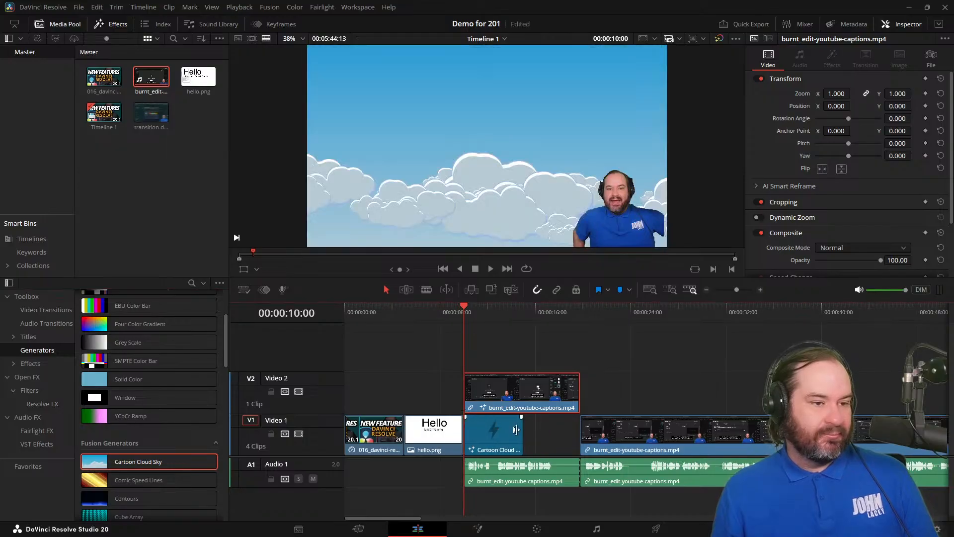
{"action": "left_click_drag", "start_coordinate": [522, 430], "coordinate": [579, 431]}
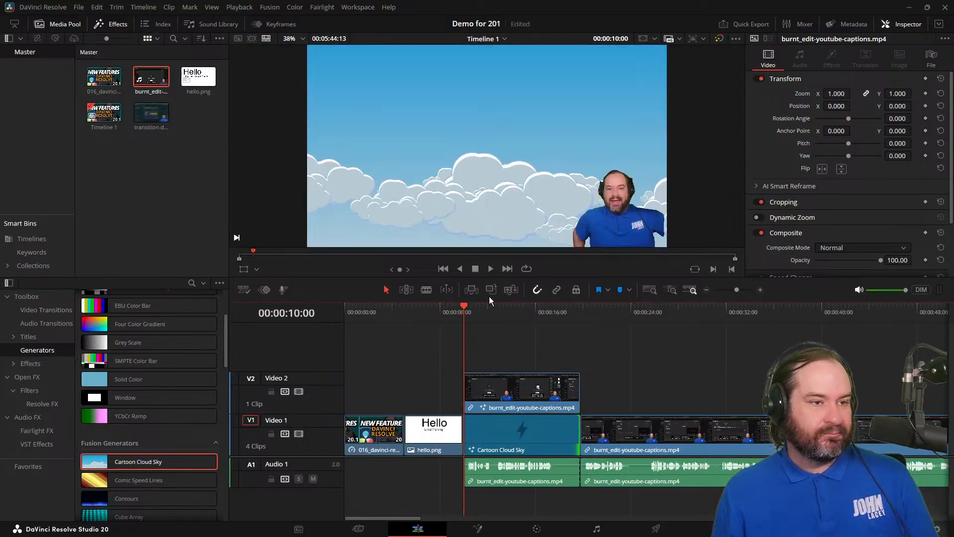
{"action": "key", "text": "space"}
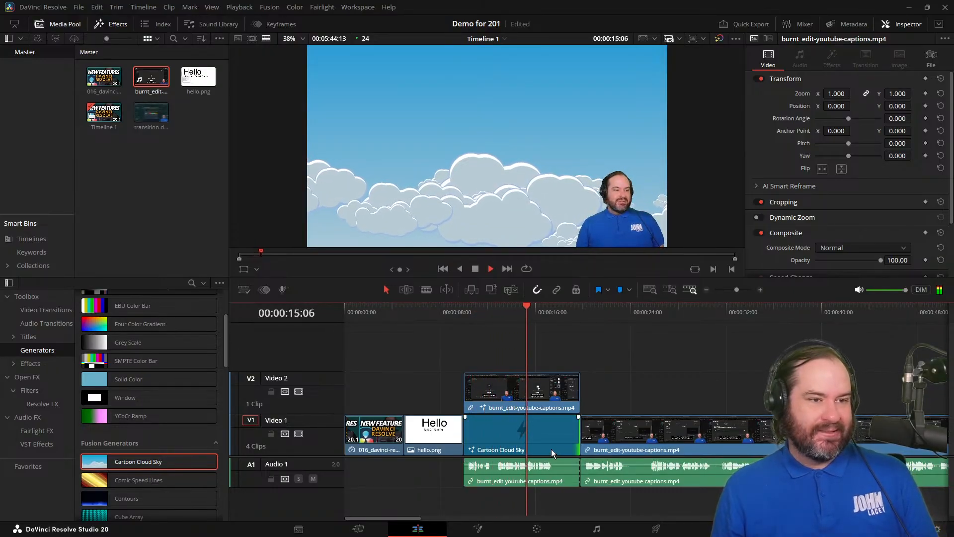
{"action": "left_click", "coordinate": [472, 268]}
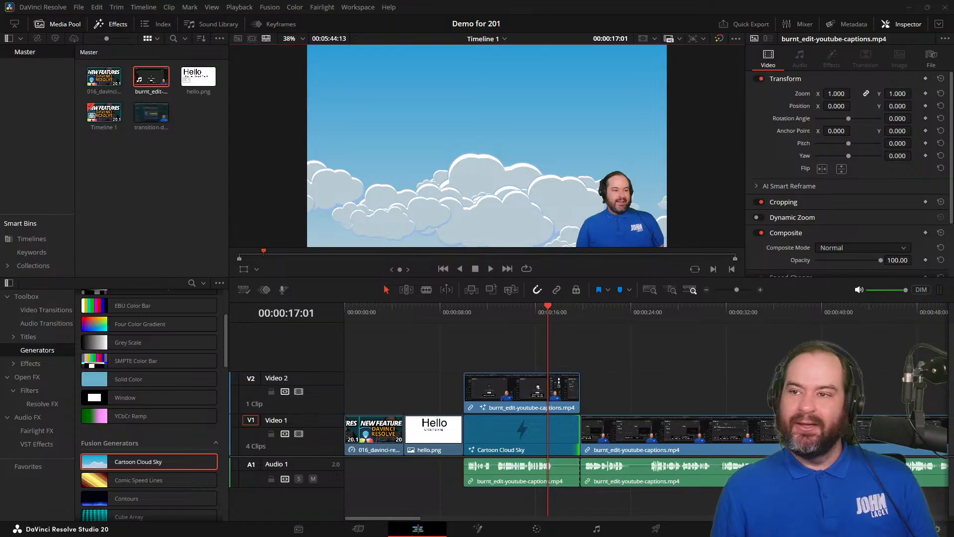
Review the release notes above the system requirements on the Blackmagic forum page in the browser.
{"action": "left_click_drag", "start_coordinate": [438, 536], "coordinate": [514, 3]}
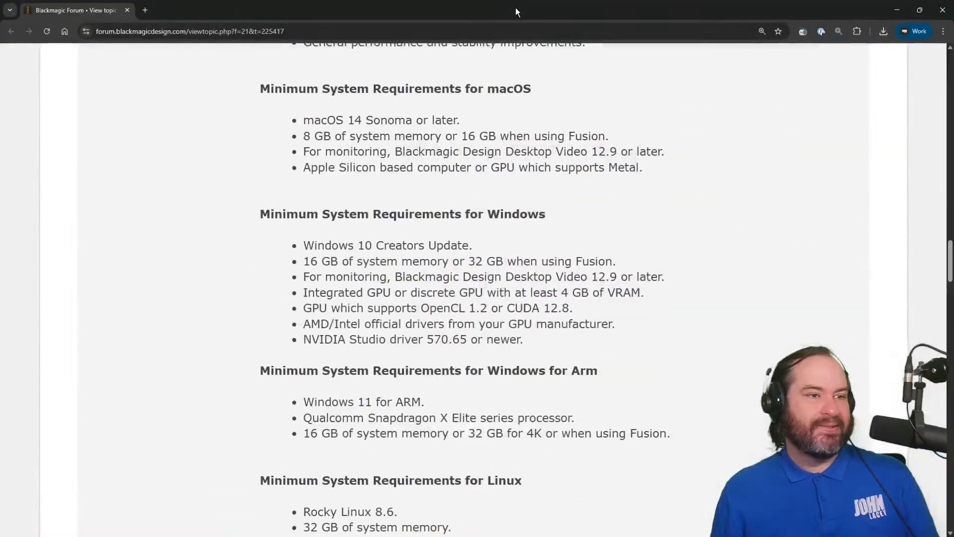
{"action": "scroll", "coordinate": [749, 413], "scroll_direction": "up", "scroll_amount": 15}
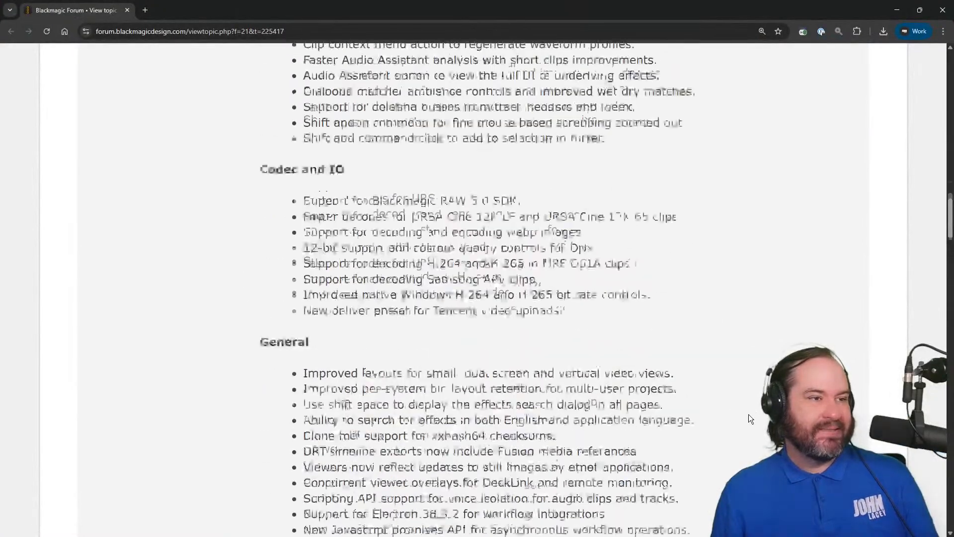
{"action": "scroll", "coordinate": [749, 415], "scroll_direction": "up", "scroll_amount": 10}
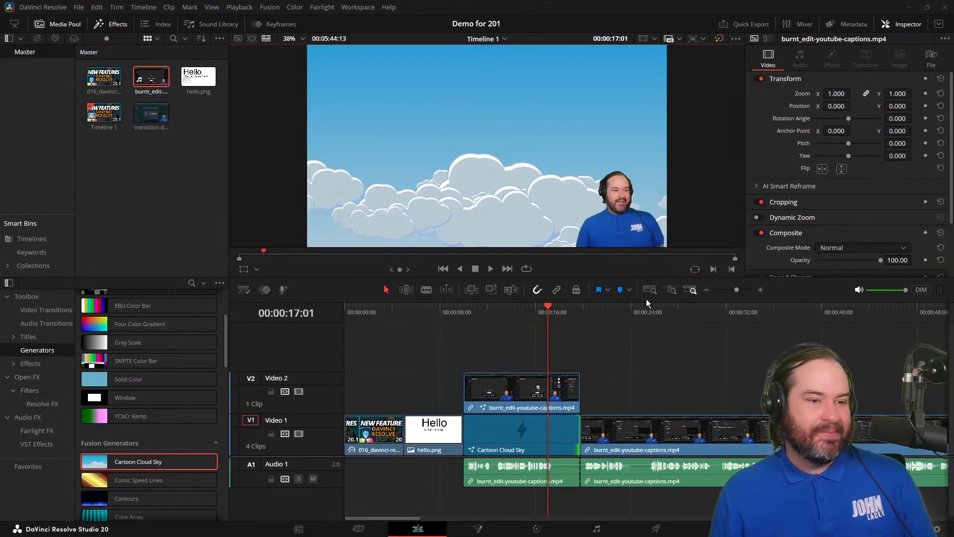
Split the remaining captions clip on Video 1 at 00:00:30:23.
{"action": "left_click_drag", "start_coordinate": [695, 314], "coordinate": [714, 313]}
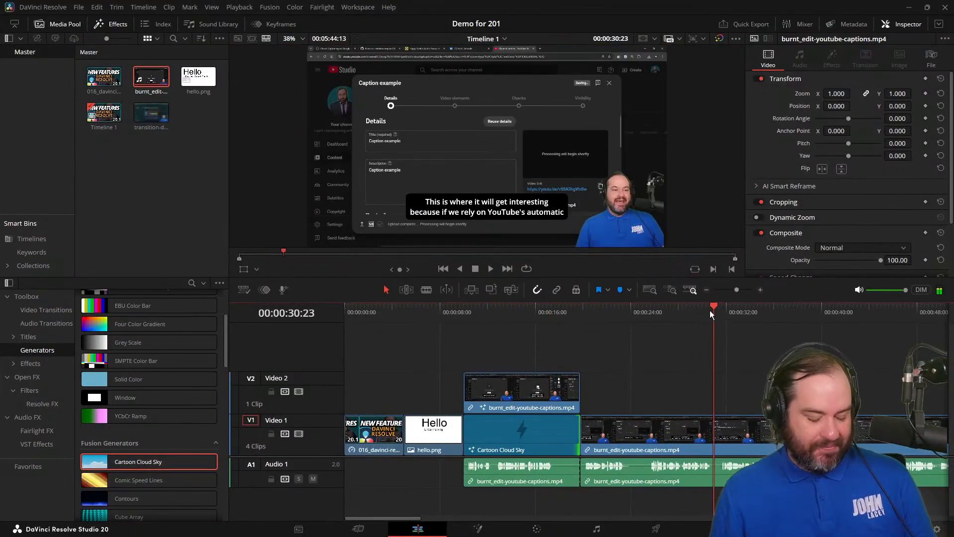
{"action": "left_click", "coordinate": [682, 431]}
{"action": "key", "text": "ctrl+b"}
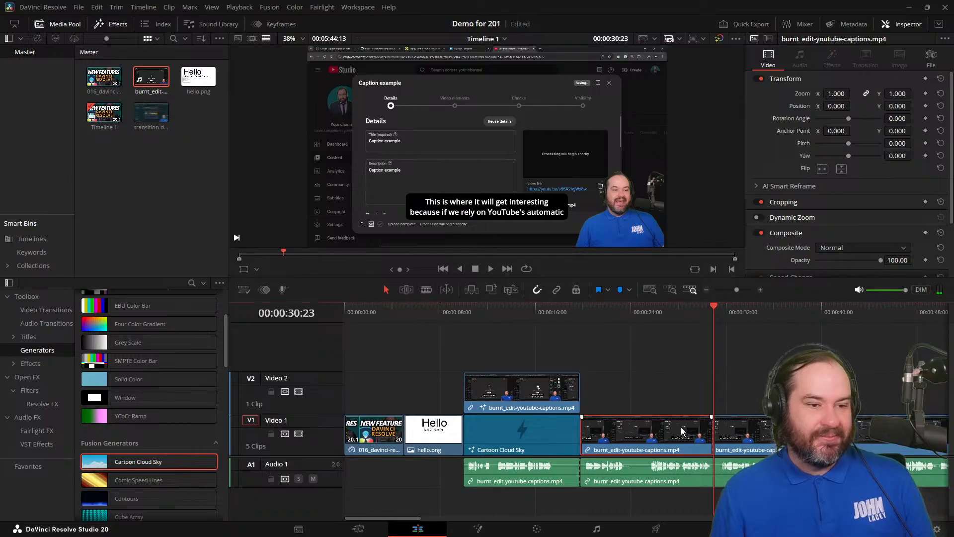
Open the captions segment at the playhead in Fusion and spread the MediaIn1 and MediaOut1 nodes apart.
{"action": "left_click", "coordinate": [496, 530]}
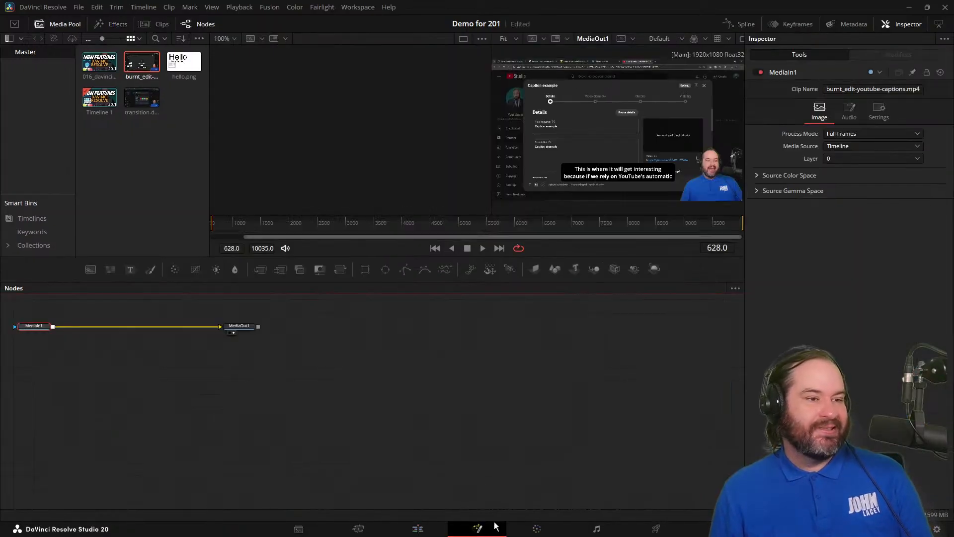
{"action": "left_click_drag", "start_coordinate": [253, 328], "coordinate": [637, 389]}
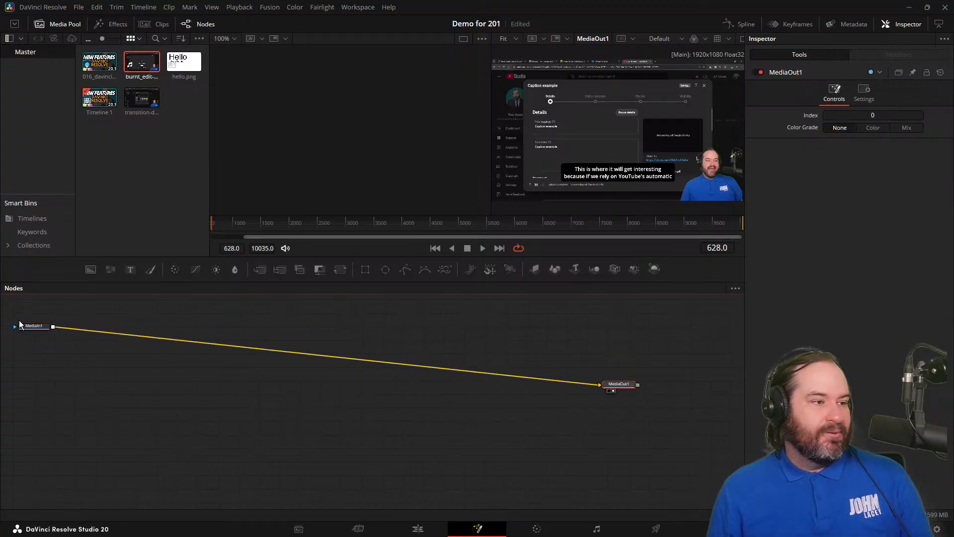
{"action": "left_click_drag", "start_coordinate": [30, 328], "coordinate": [170, 394]}
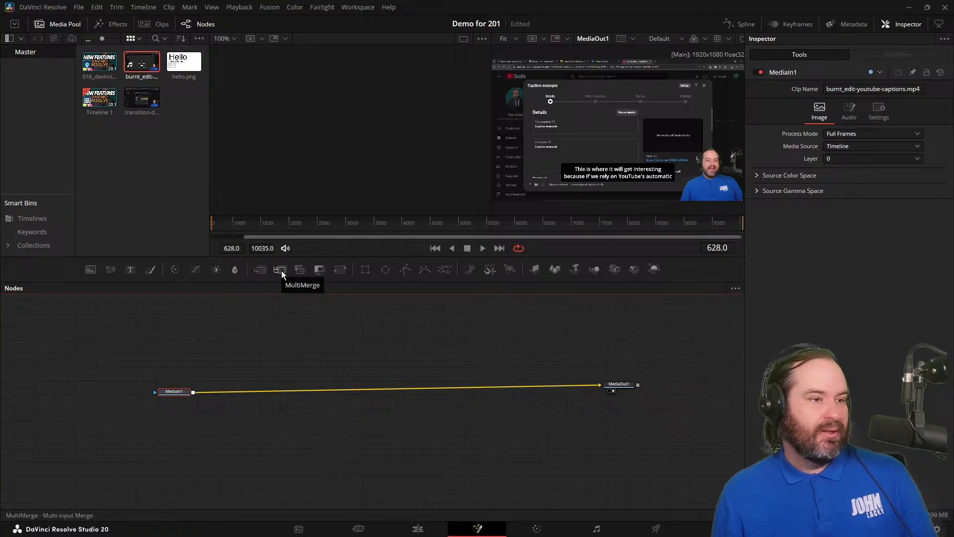
Find Magic Mask in the tool search and insert it between MediaIn1 and MediaOut1.
{"action": "key", "text": "shift+space"}
{"action": "type", "text": "Magic Mask"}
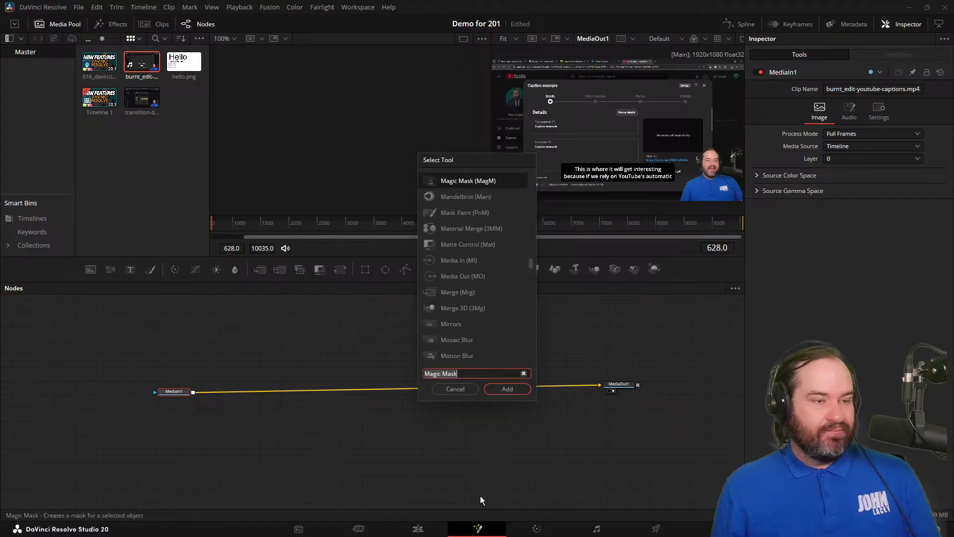
{"action": "key", "text": "ctrl+a"}
{"action": "type", "text": "Al"}
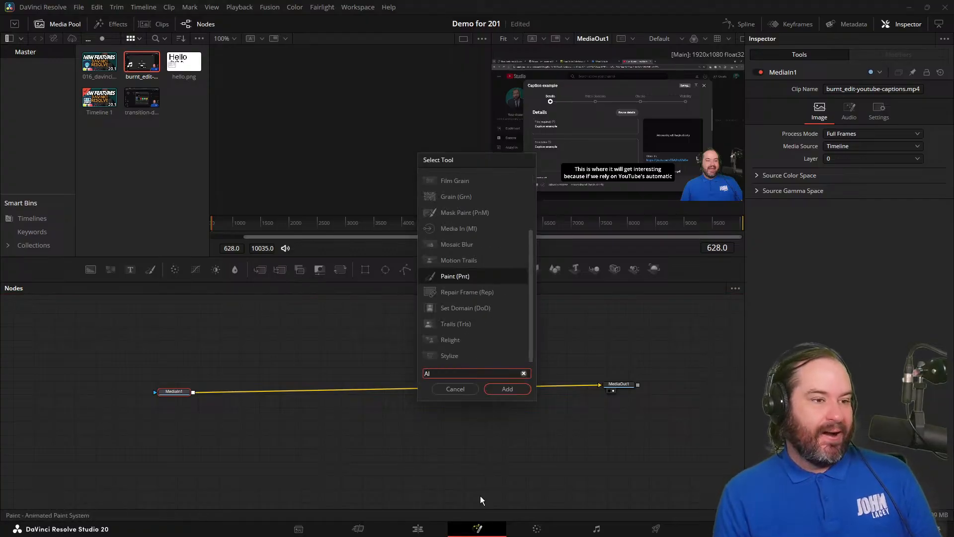
{"action": "key", "text": "BackSpace"}
{"action": "key", "text": "BackSpace"}
{"action": "type", "text": "Mask"}
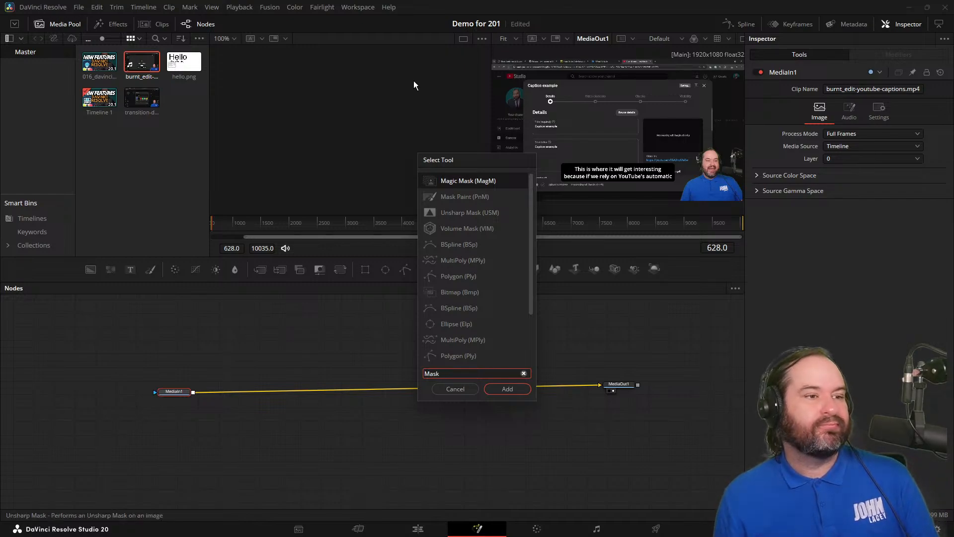
{"action": "left_click", "coordinate": [464, 183]}
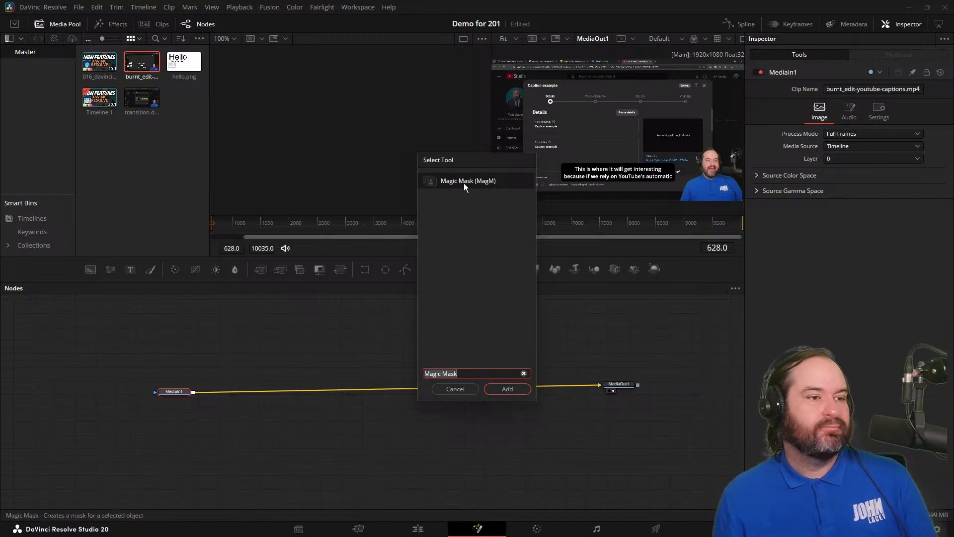
{"action": "left_click", "coordinate": [505, 388]}
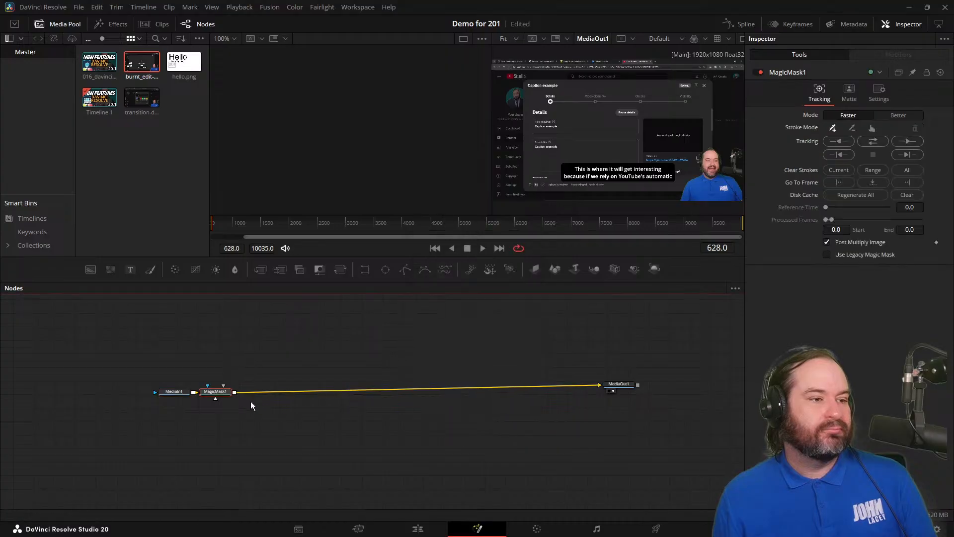
Mark the presenter's face and shirt with Magic Mask strokes in the Fusion viewer and set the mask mode to Better.
{"action": "left_click_drag", "start_coordinate": [227, 390], "coordinate": [329, 392]}
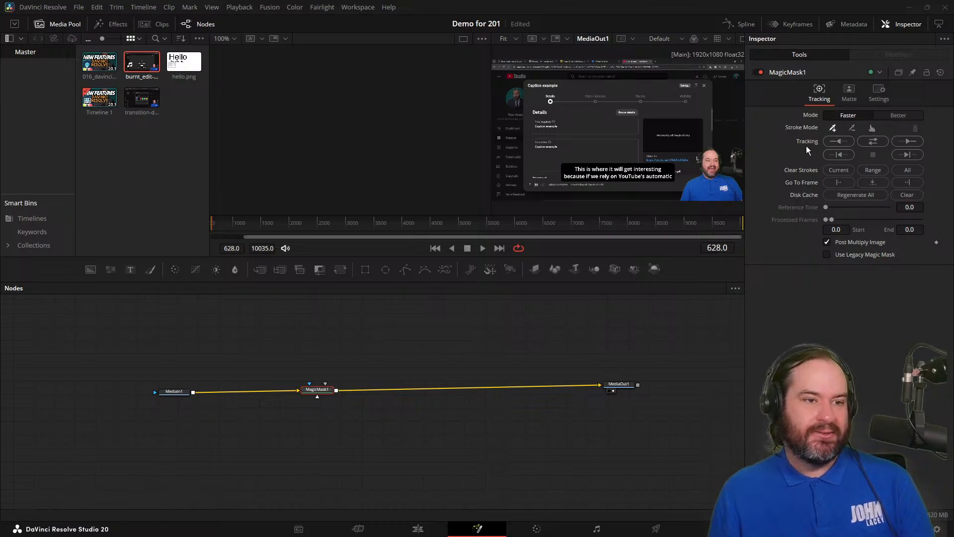
{"action": "left_click", "coordinate": [716, 159]}
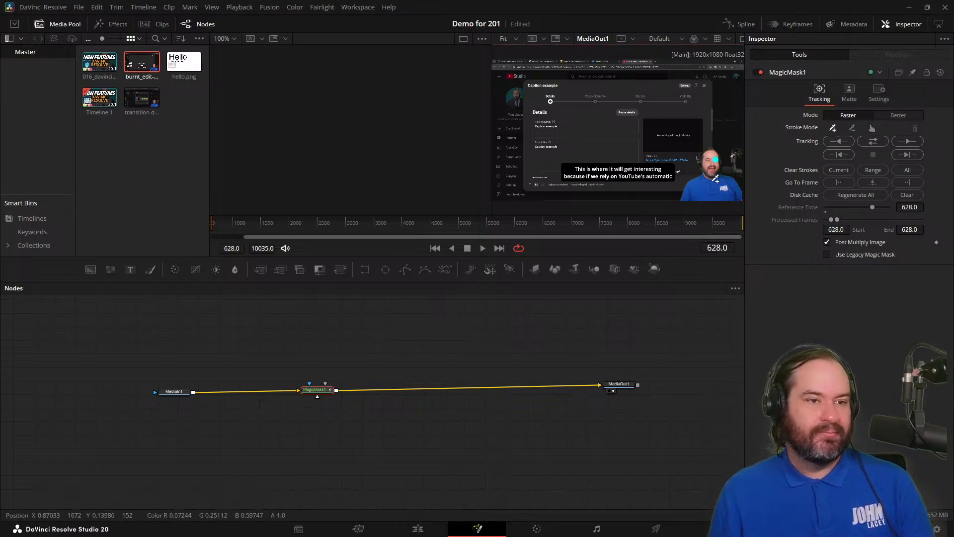
{"action": "left_click", "coordinate": [712, 185]}
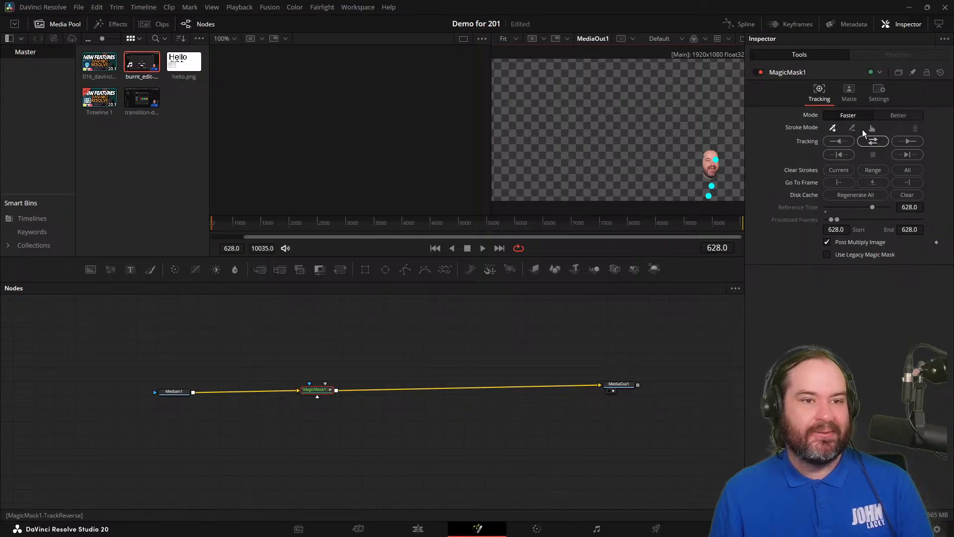
{"action": "left_click", "coordinate": [899, 115]}
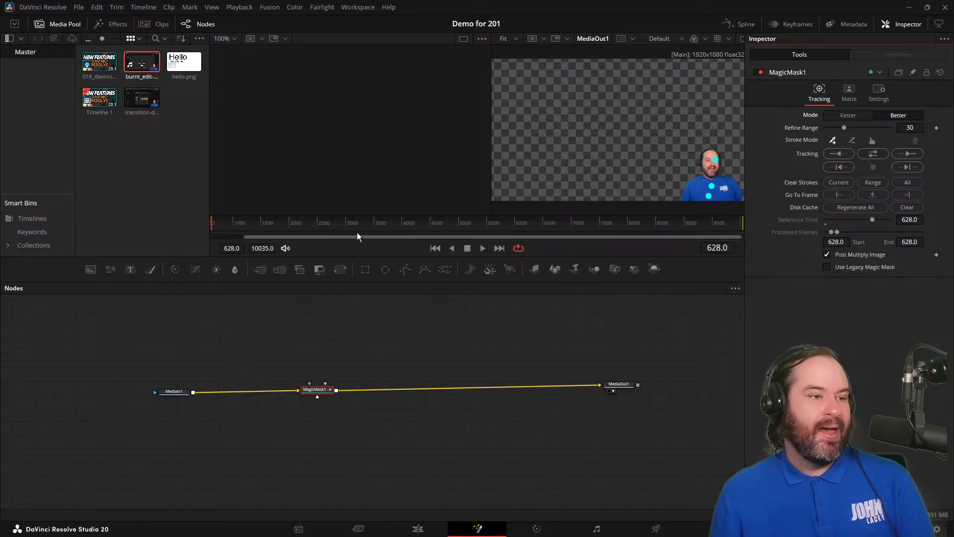
Track the presenter's Magic Mask forward and then in reverse, and let the tracking render continue.
{"action": "left_click_drag", "start_coordinate": [278, 226], "coordinate": [194, 220]}
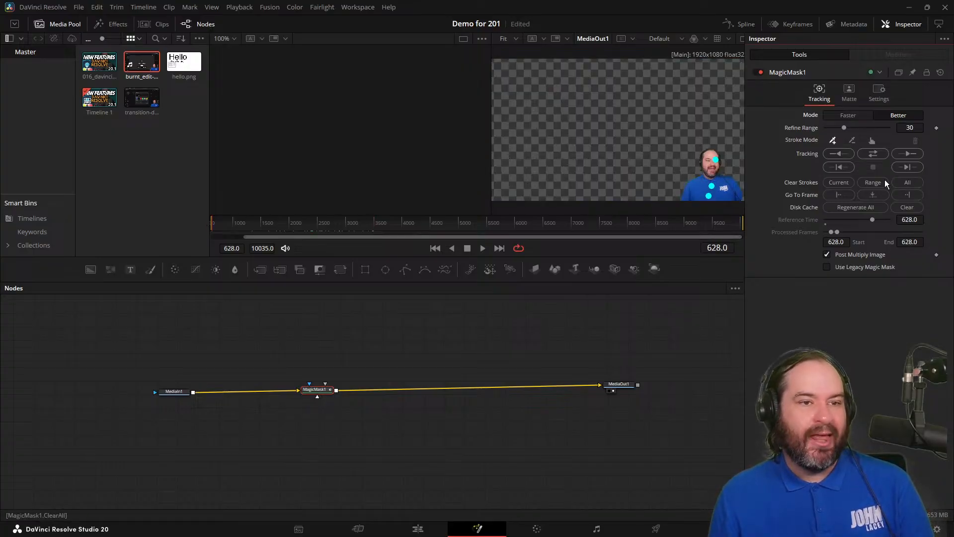
{"action": "left_click", "coordinate": [869, 155]}
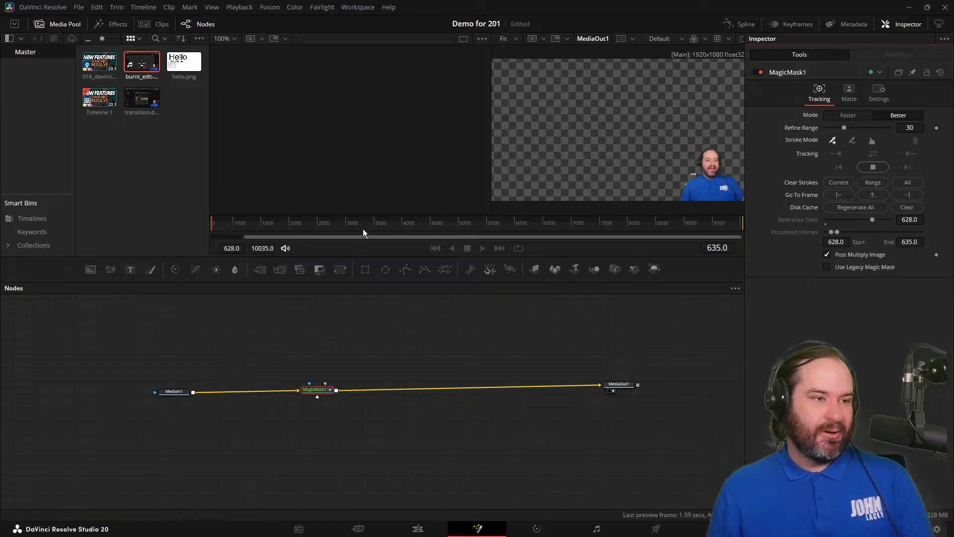
{"action": "left_click", "coordinate": [400, 227]}
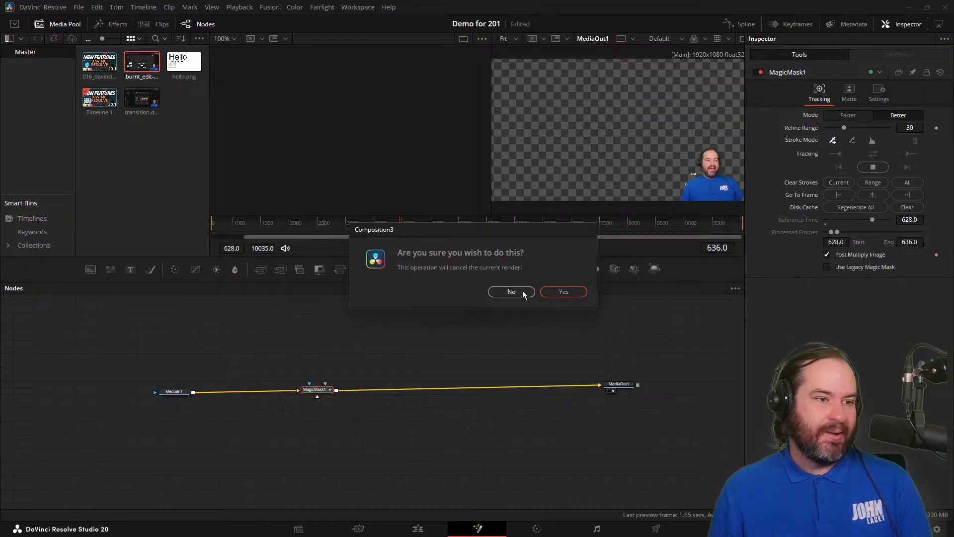
{"action": "left_click", "coordinate": [557, 291]}
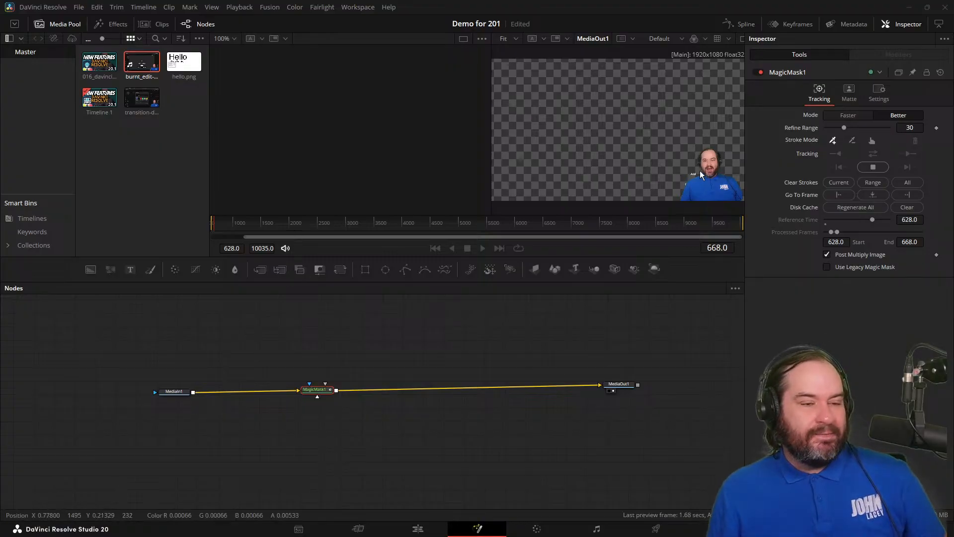
Examine the mask edge beside the presenter's shoulder up close, try switching to subtract strokes, and keep the tracking running.
{"action": "scroll", "coordinate": [729, 183], "scroll_direction": "up", "scroll_amount": 1}
{"action": "scroll", "coordinate": [729, 186], "scroll_direction": "down", "scroll_amount": 3}
{"action": "scroll", "coordinate": [728, 186], "scroll_direction": "up", "scroll_amount": 1}
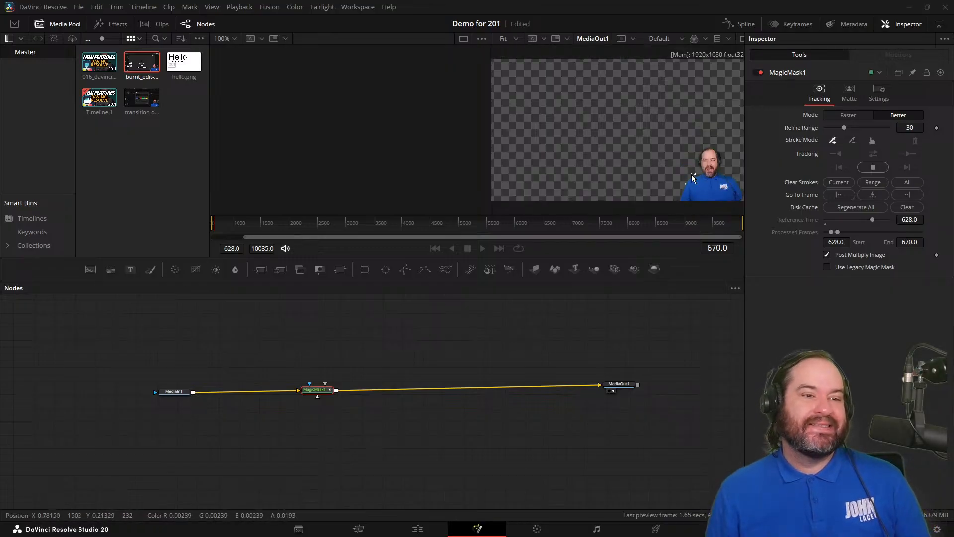
{"action": "scroll", "coordinate": [699, 187], "scroll_direction": "up", "scroll_amount": 2}
{"action": "scroll", "coordinate": [701, 188], "scroll_direction": "up", "scroll_amount": 2}
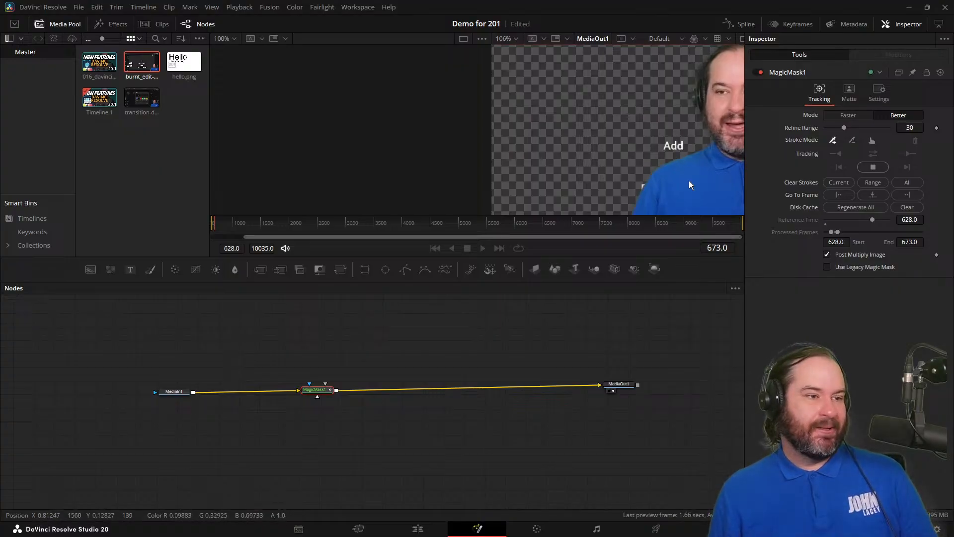
{"action": "left_click", "coordinate": [852, 141]}
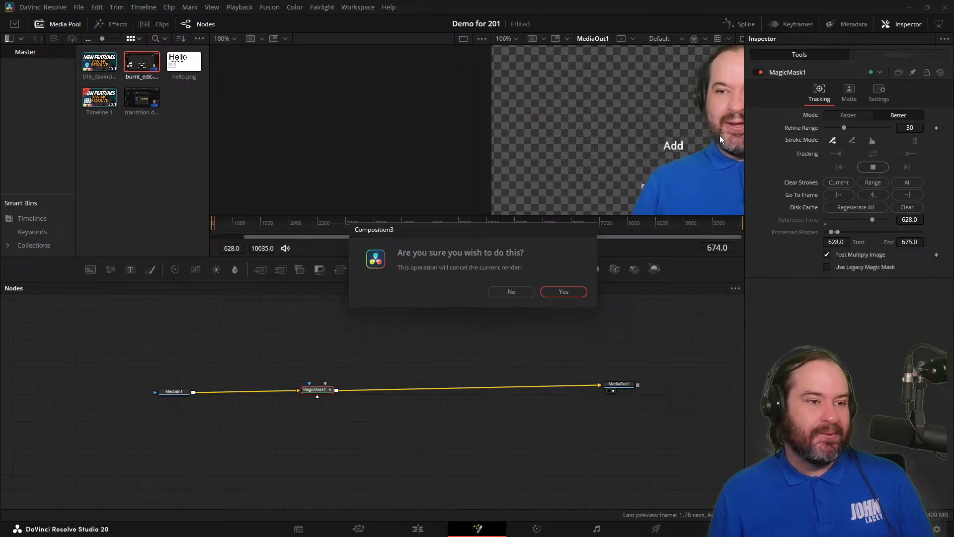
{"action": "left_click", "coordinate": [512, 291]}
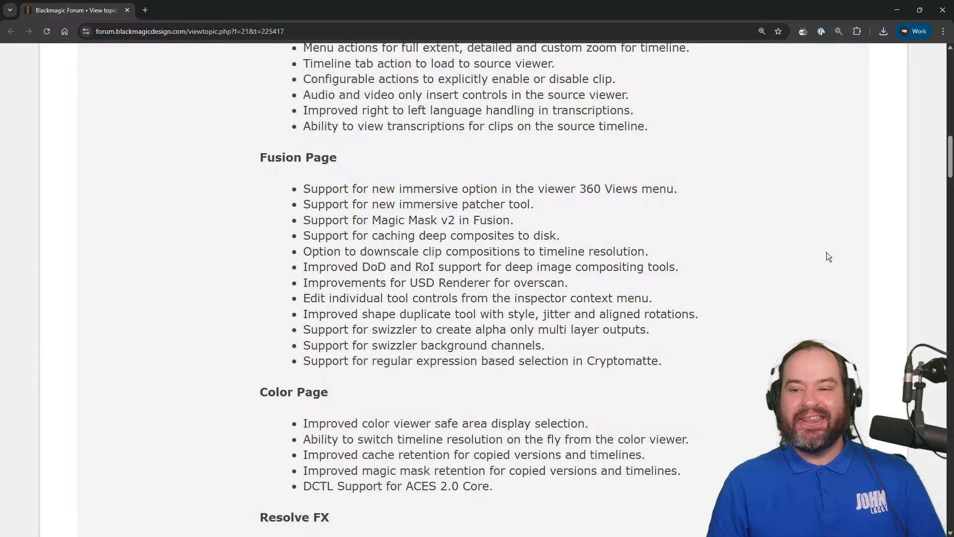
Switch from the browser back to DaVinci Resolve, open the Edit page, and move the playhead to 00:00:00:00.
{"action": "key", "text": "alt+Tab"}
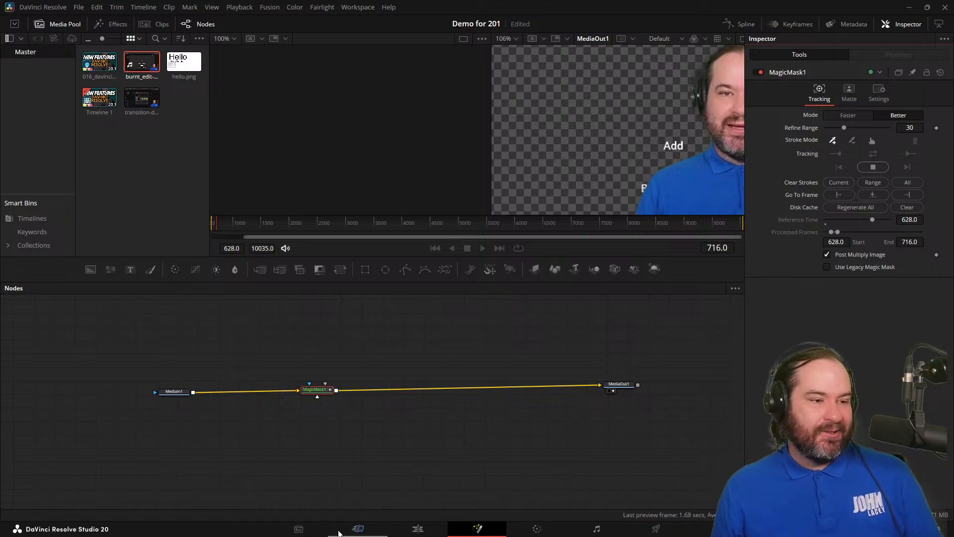
{"action": "left_click", "coordinate": [417, 529]}
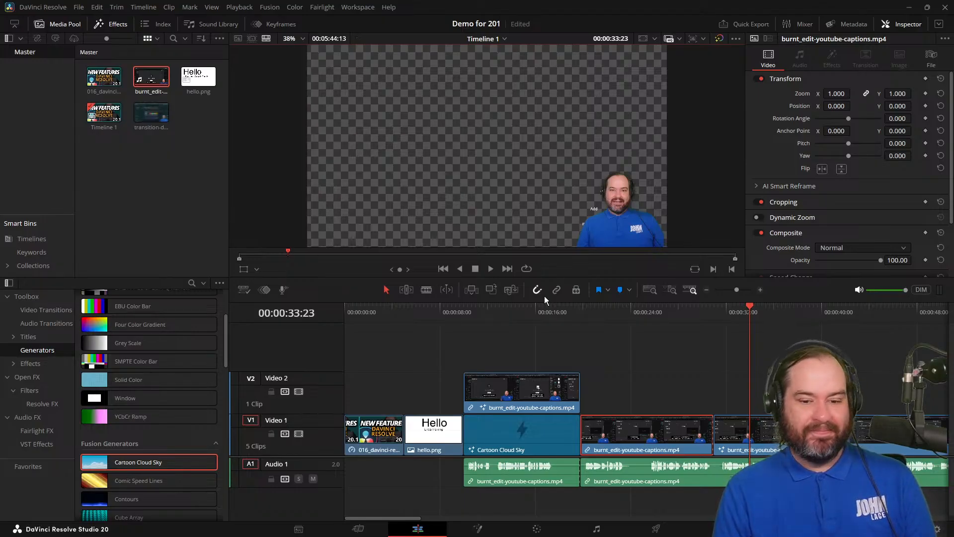
{"action": "left_click_drag", "start_coordinate": [547, 312], "coordinate": [339, 322]}
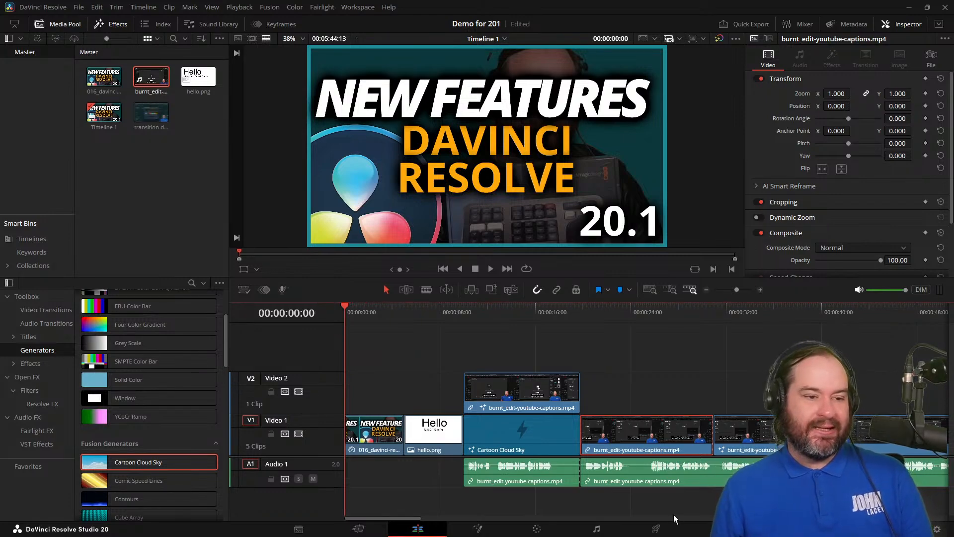
View Timeline 1 on the Deliver page, check the opening clip's node graph in Fusion, and return to the Edit page.
{"action": "left_click", "coordinate": [662, 531]}
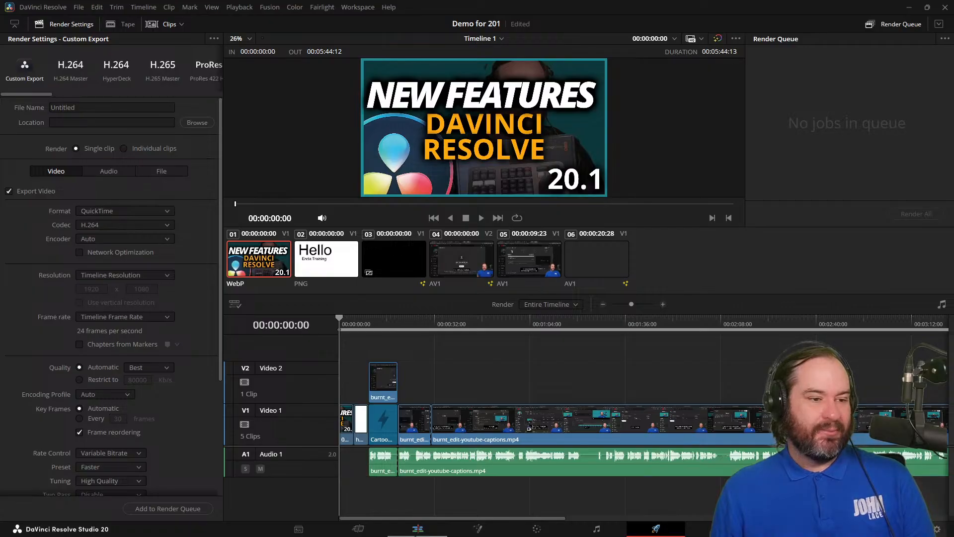
{"action": "left_click", "coordinate": [478, 529]}
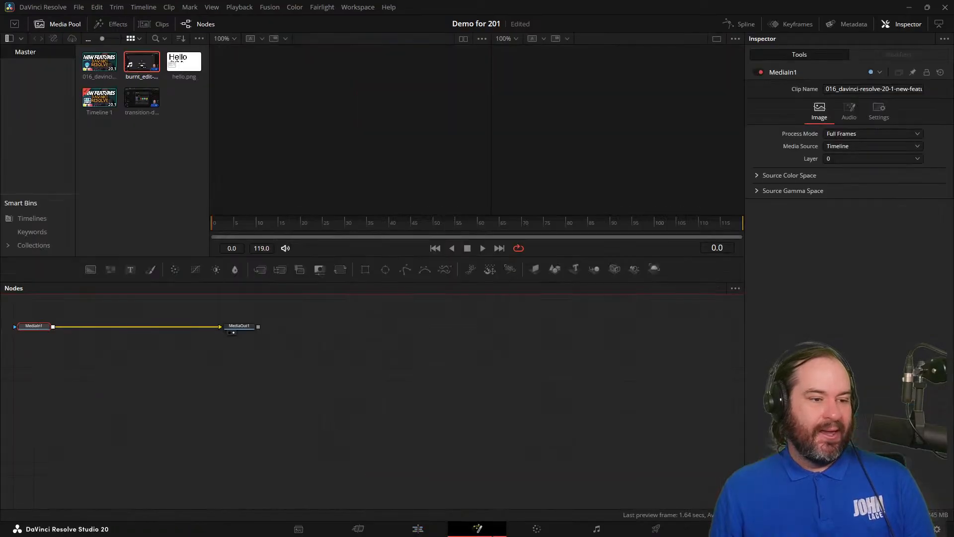
{"action": "left_click", "coordinate": [523, 534]}
{"action": "left_click", "coordinate": [493, 535]}
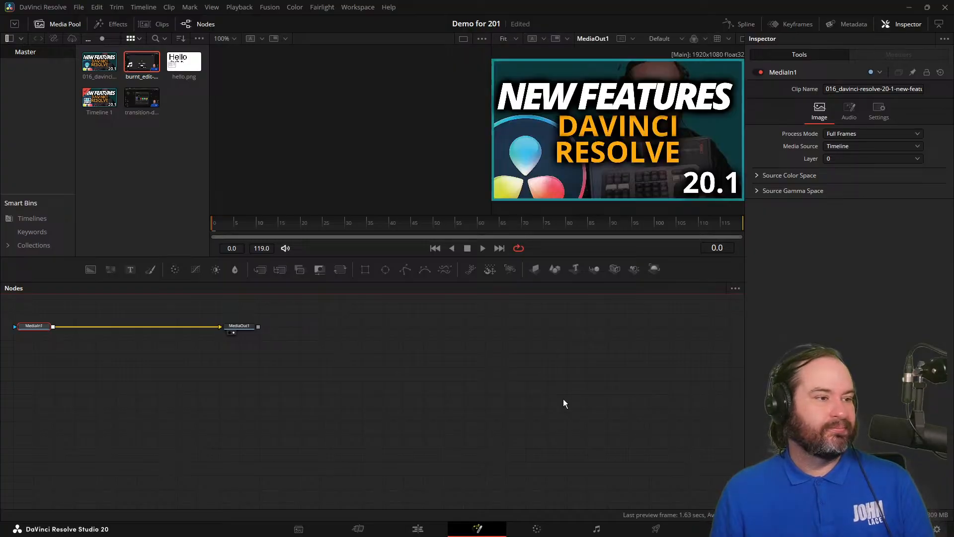
{"action": "left_click", "coordinate": [418, 529]}
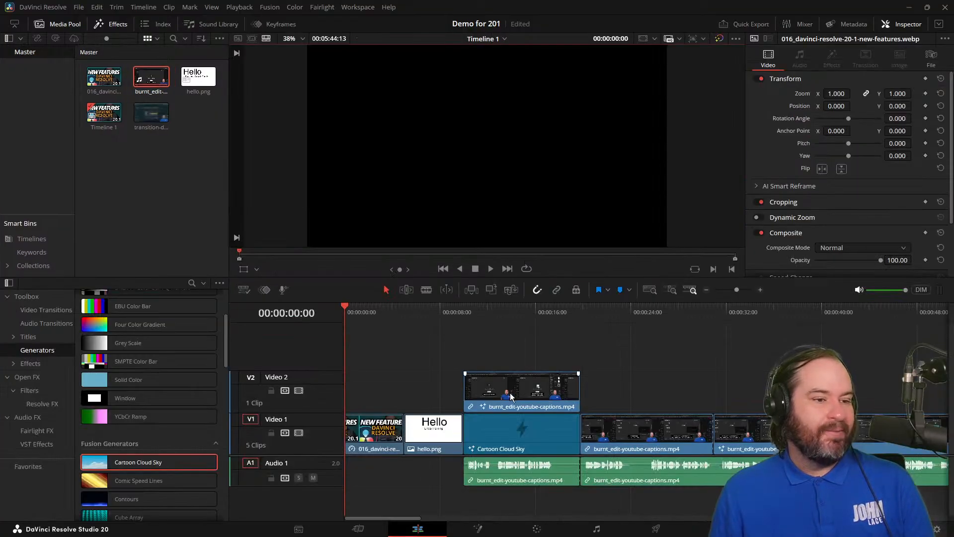
Select the captions clip after Cartoon Cloud Sky, check which clip the Fusion page opens, and return to the Edit page.
{"action": "left_click", "coordinate": [629, 428]}
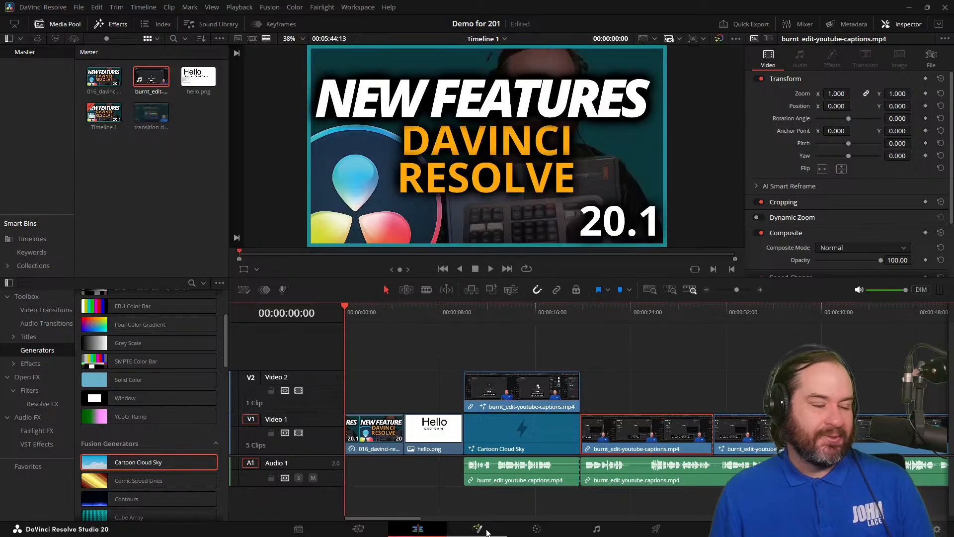
{"action": "left_click", "coordinate": [487, 530]}
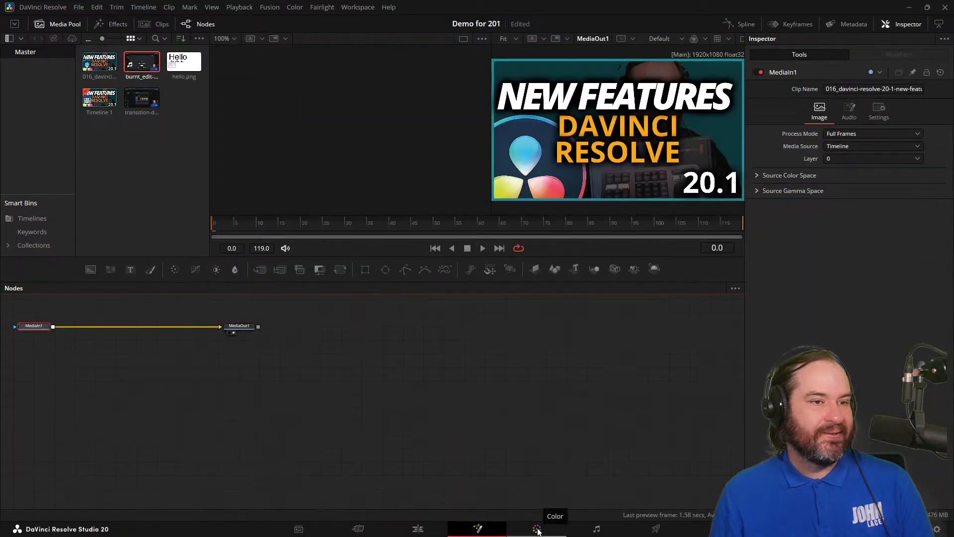
{"action": "left_click", "coordinate": [430, 531]}
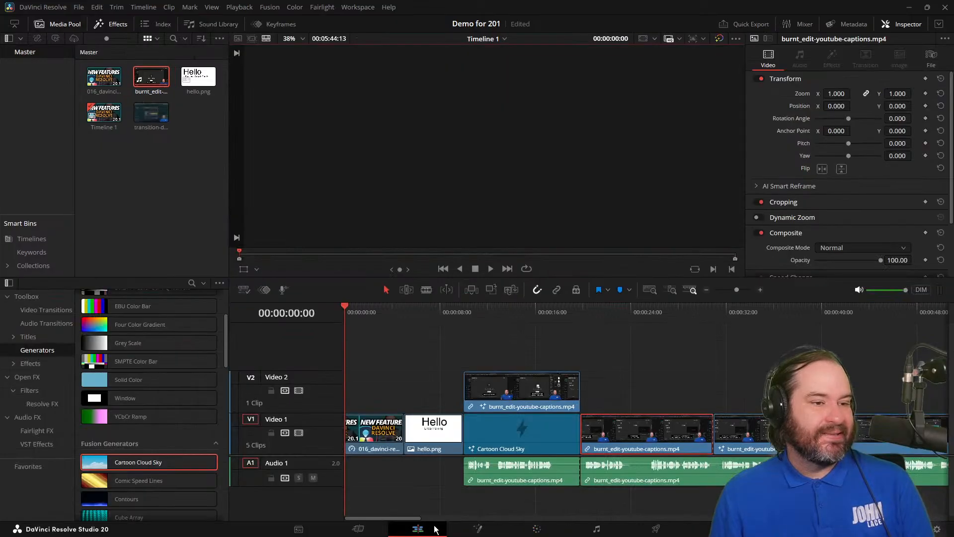
Move the playhead to 00:00:26:08 over the selected captions clip, compare its Fusion composition, and return to the Edit page.
{"action": "left_click", "coordinate": [653, 312]}
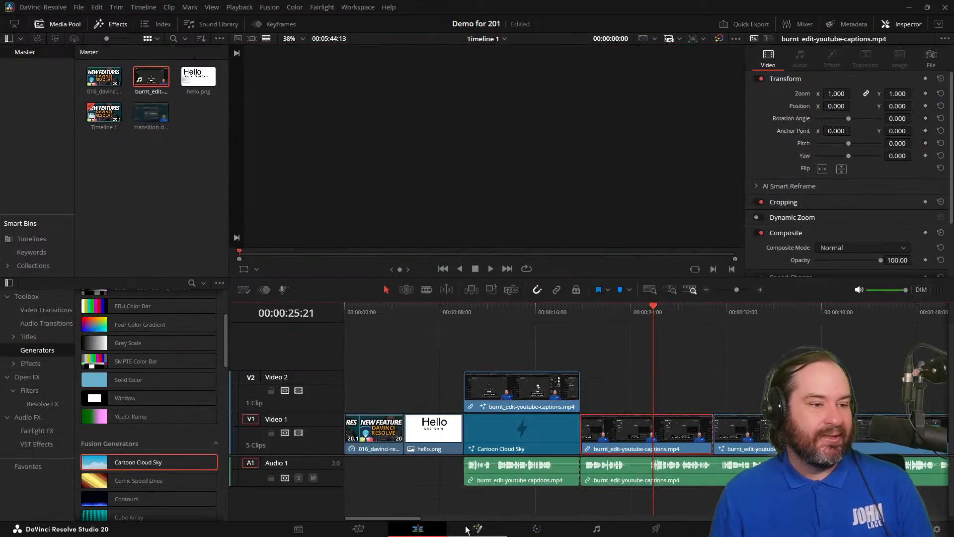
{"action": "left_click", "coordinate": [659, 312]}
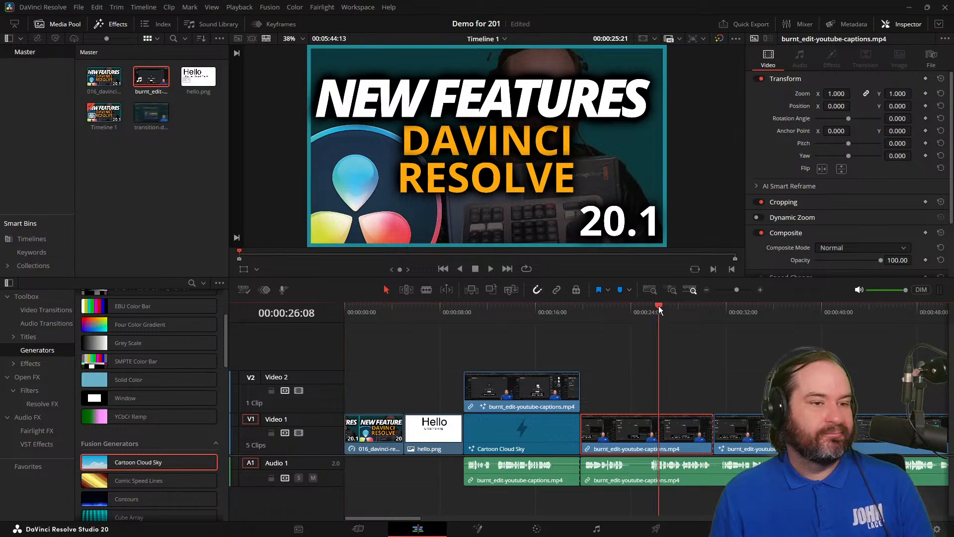
{"action": "left_click", "coordinate": [489, 533]}
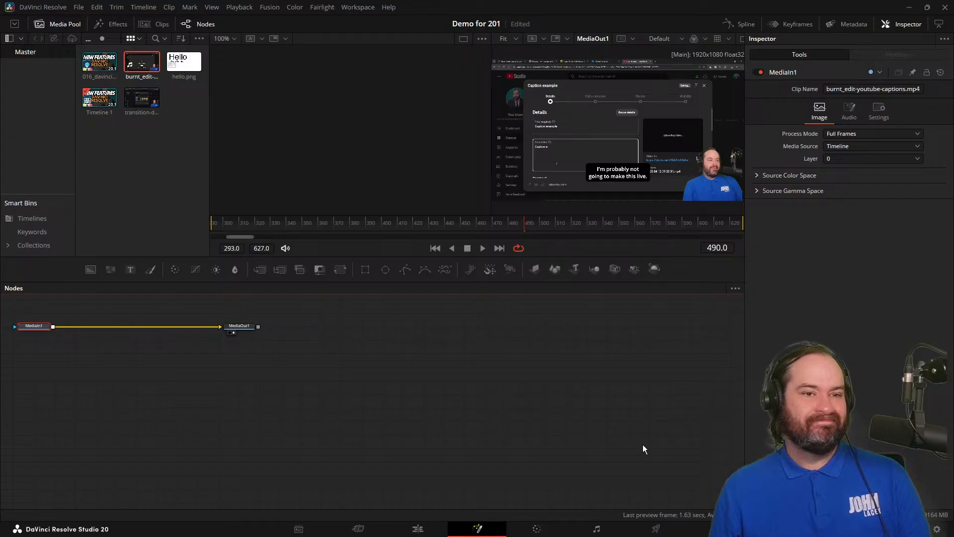
{"action": "left_click", "coordinate": [418, 529]}
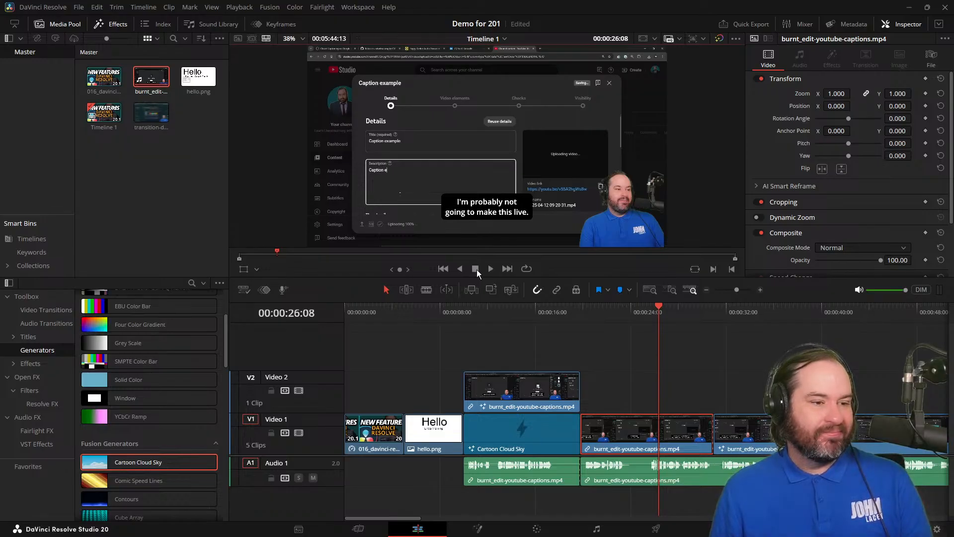
{"action": "left_click", "coordinate": [484, 529]}
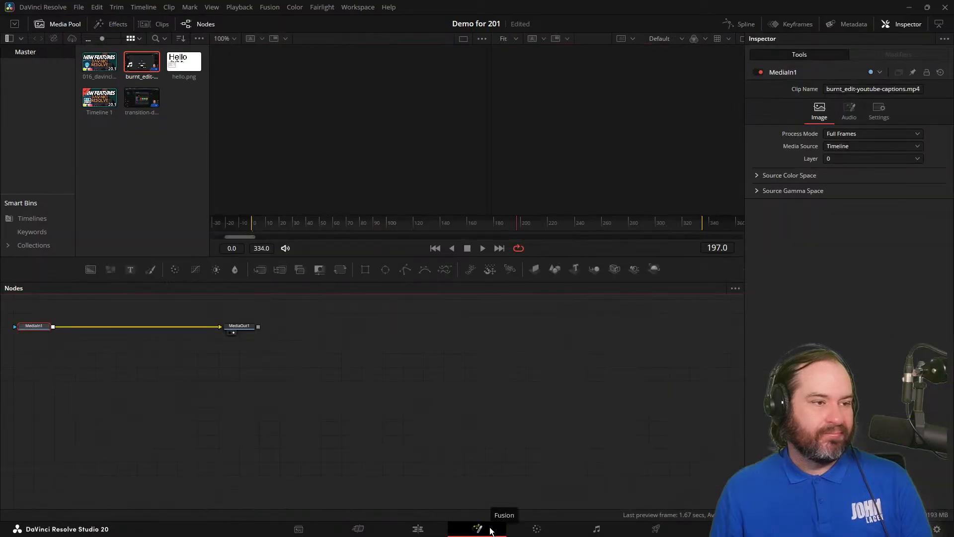
{"action": "left_click", "coordinate": [441, 532]}
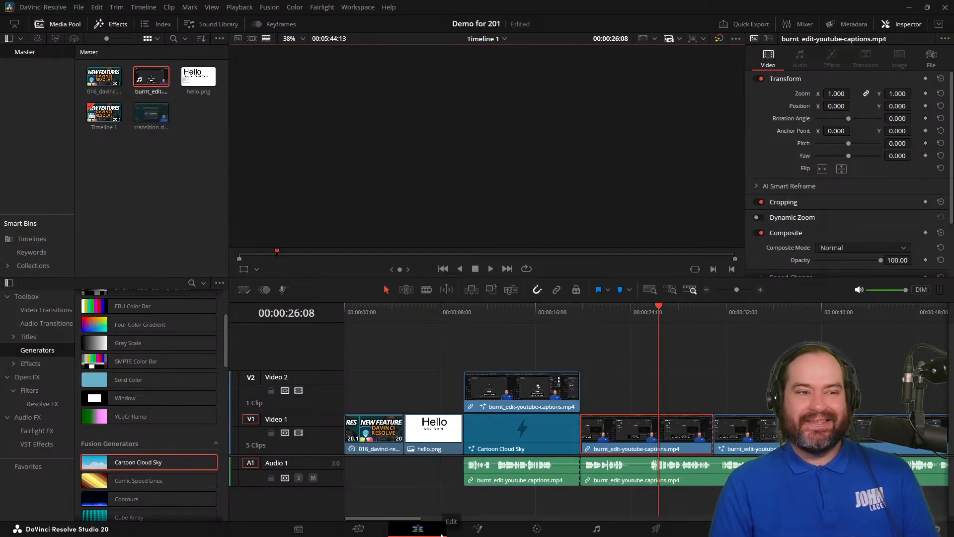
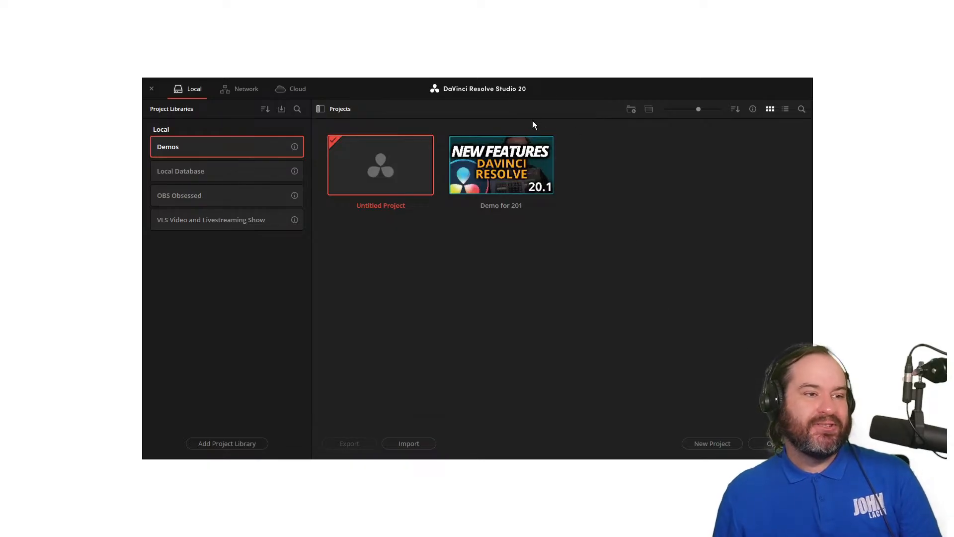
Create a project named Demo 2 and change its frame rate to match the clip being imported.
{"action": "double_click", "coordinate": [419, 169]}
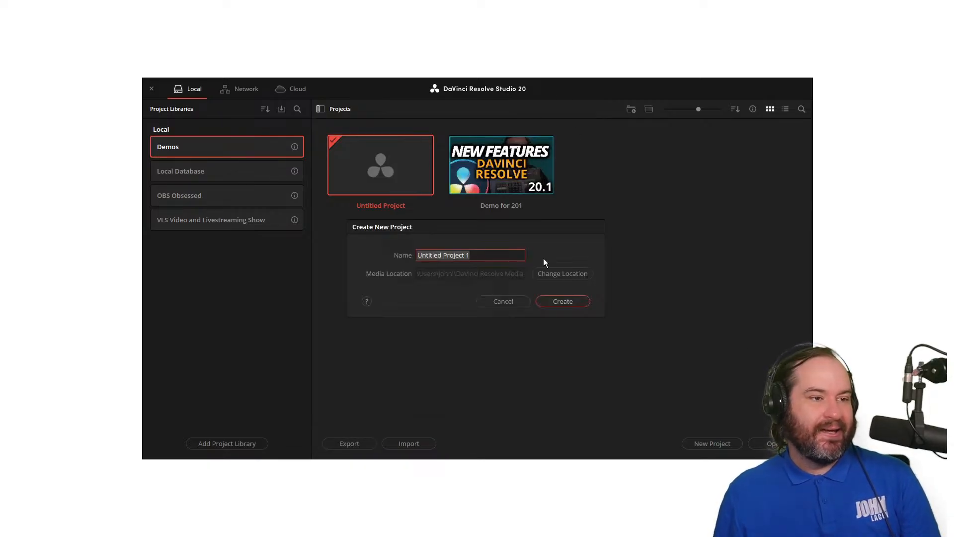
{"action": "type", "text": "Demo 2"}
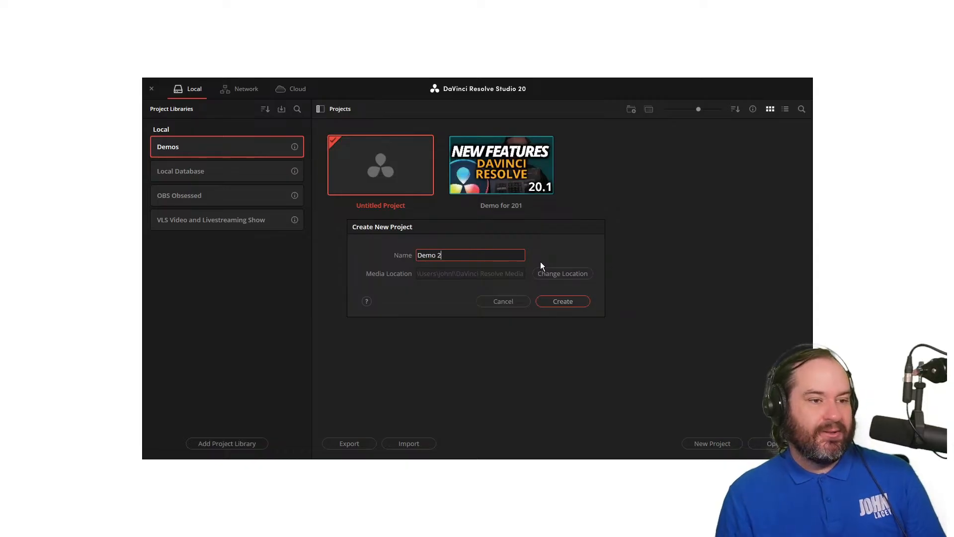
{"action": "key", "text": "Return"}
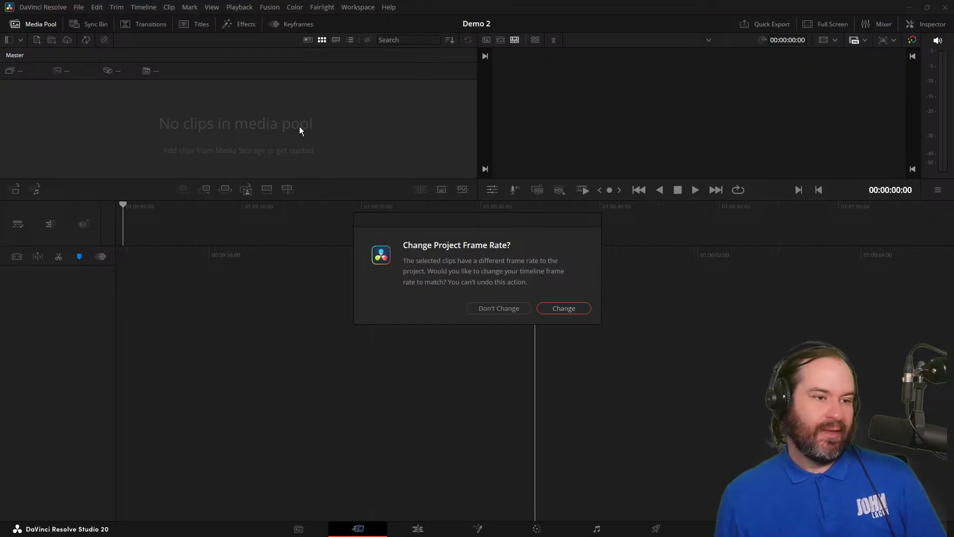
{"action": "left_click", "coordinate": [561, 309]}
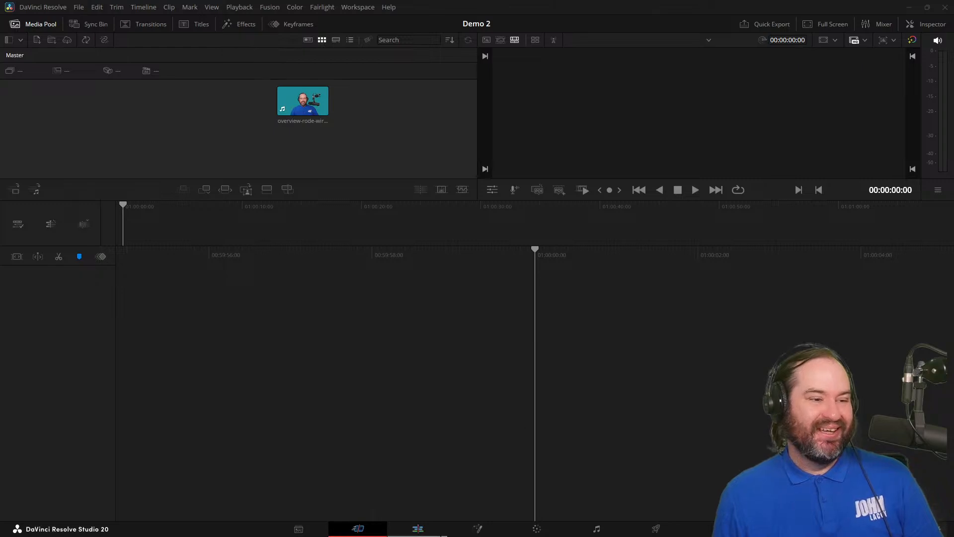
Open the imported overview clip in the source viewer, play through its opening, and mark the in point at 00:00:16:22.
{"action": "mouse_move", "coordinate": [303, 100]}
{"action": "left_mouse_down"}
{"action": "mouse_move", "coordinate": [458, 263]}
{"action": "mouse_move", "coordinate": [308, 118]}
{"action": "left_mouse_up"}
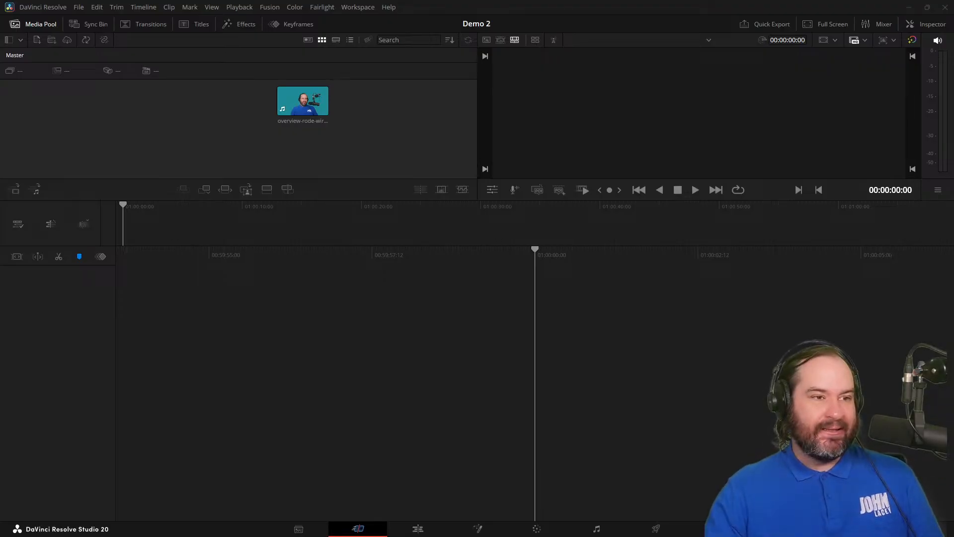
{"action": "left_click", "coordinate": [500, 39]}
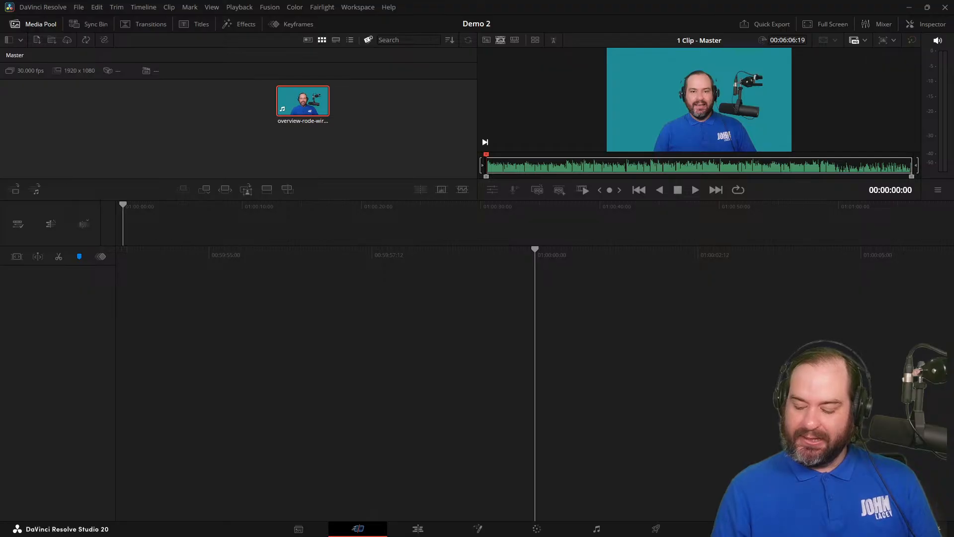
{"action": "key", "text": "space"}
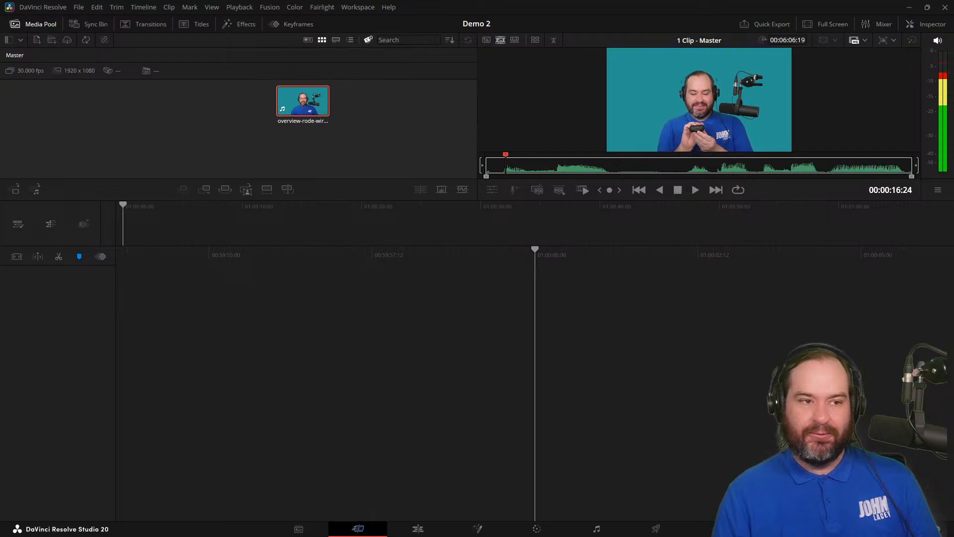
{"action": "key", "text": "space"}
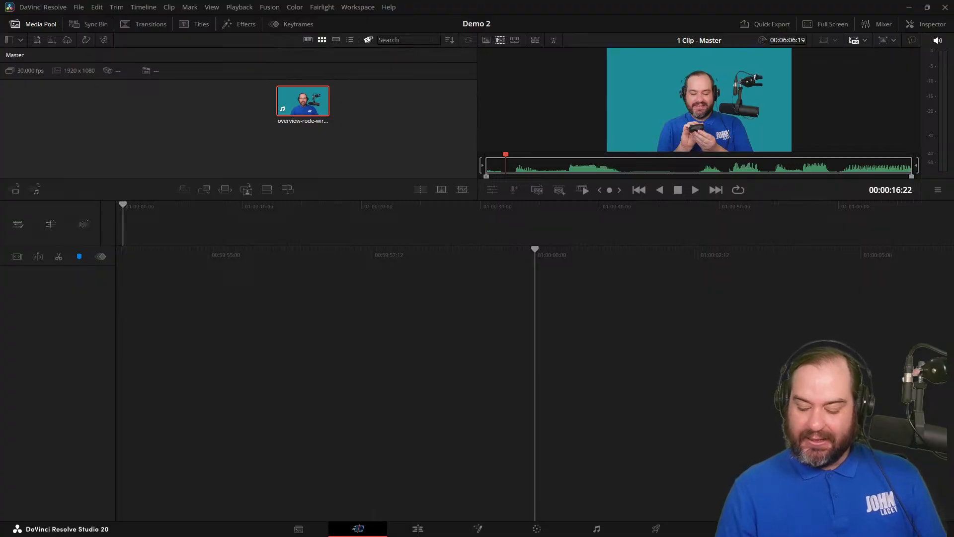
{"action": "key", "text": "i"}
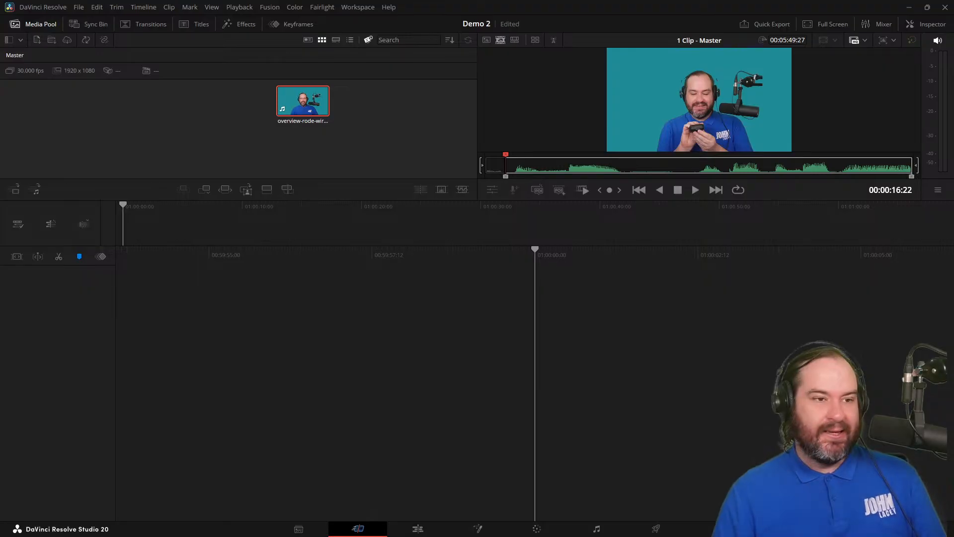
Mark the source clip's out point at 00:00:23:19 and append the marked range to a new timeline.
{"action": "key", "text": "space"}
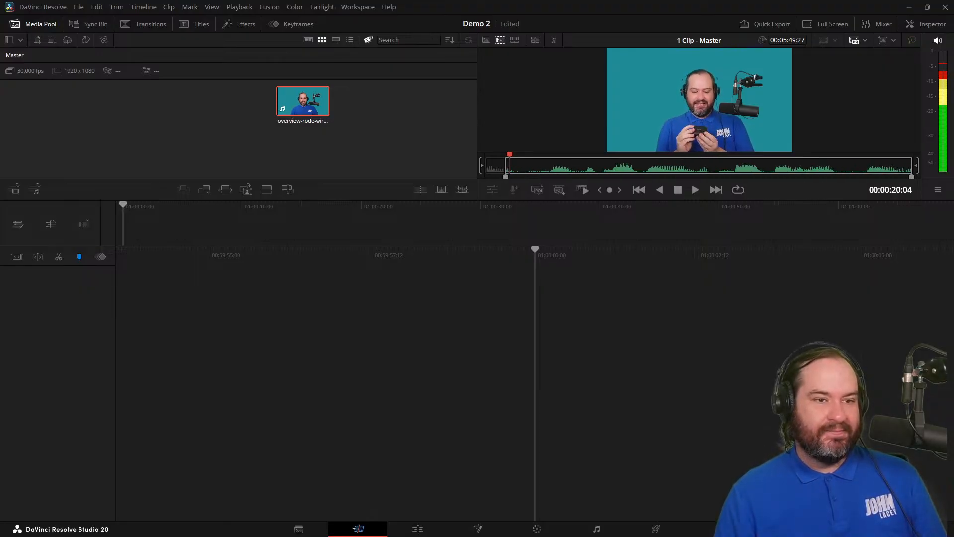
{"action": "key", "text": "space"}
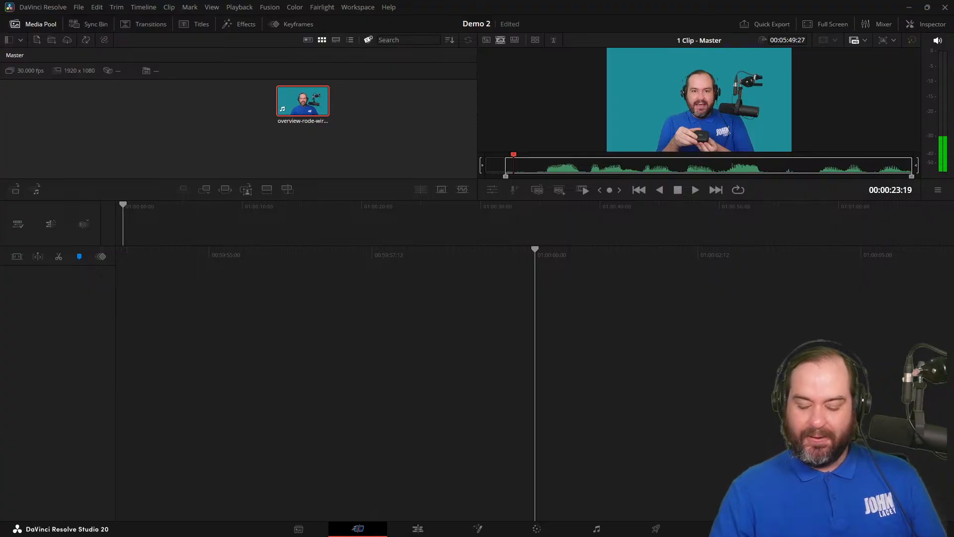
{"action": "key", "text": "o"}
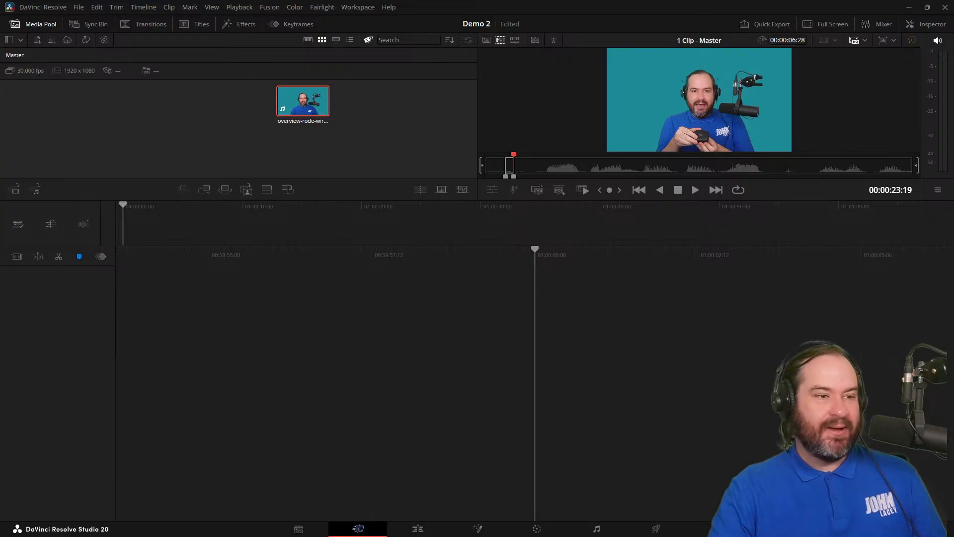
{"action": "key", "text": "shift+F12"}
Switch from the source clip to Timeline 1 and shuttle backward and forward through the appended section.
{"action": "key", "text": "j"}
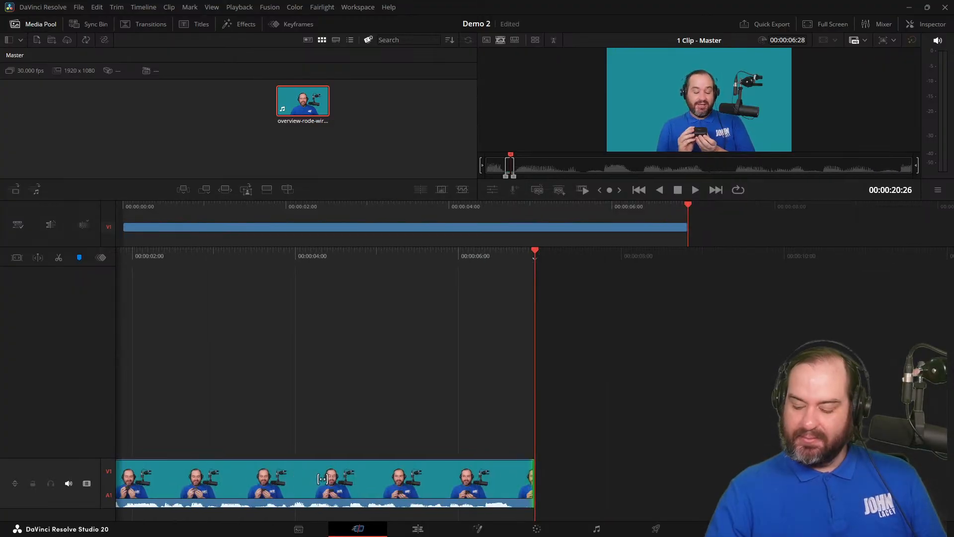
{"action": "key", "text": "q"}
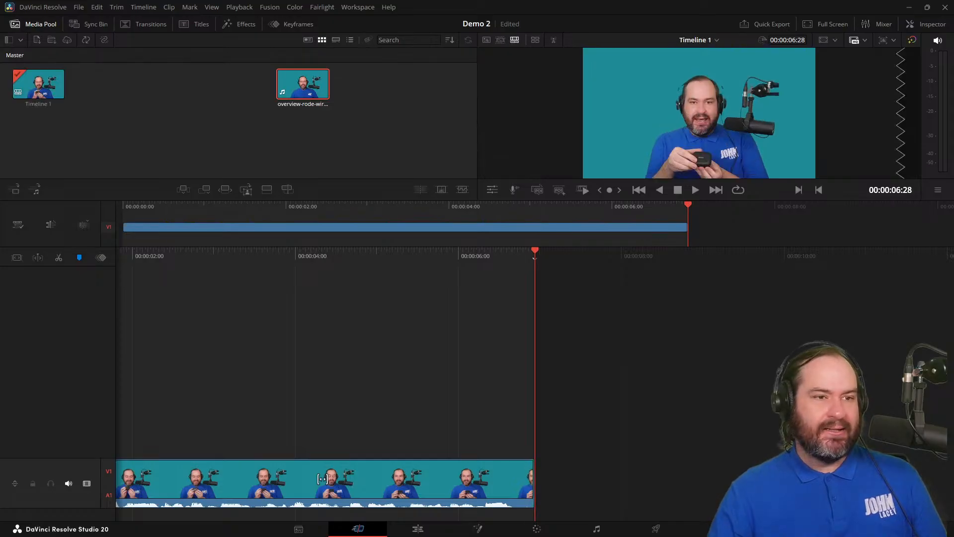
{"action": "key", "text": "j"}
{"action": "key", "text": "k"}
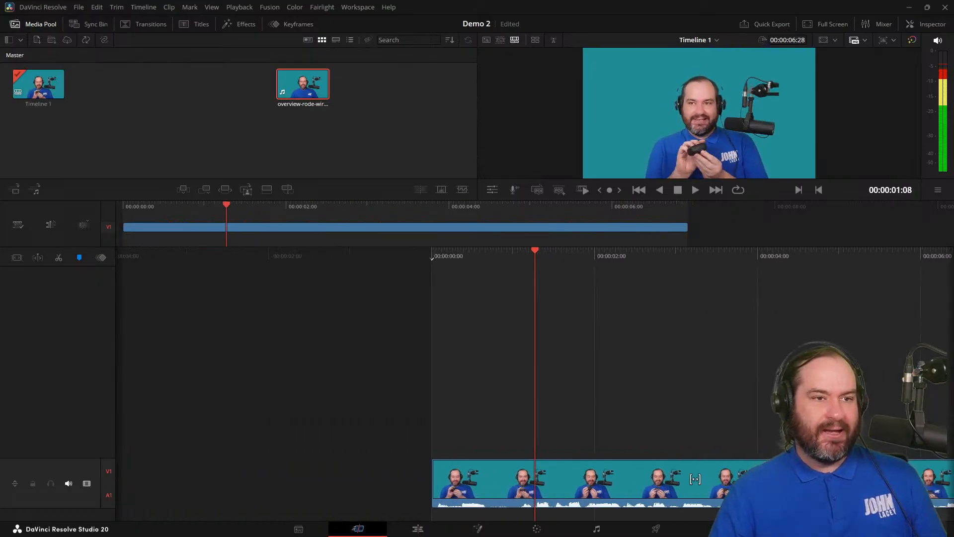
{"action": "key", "text": "l"}
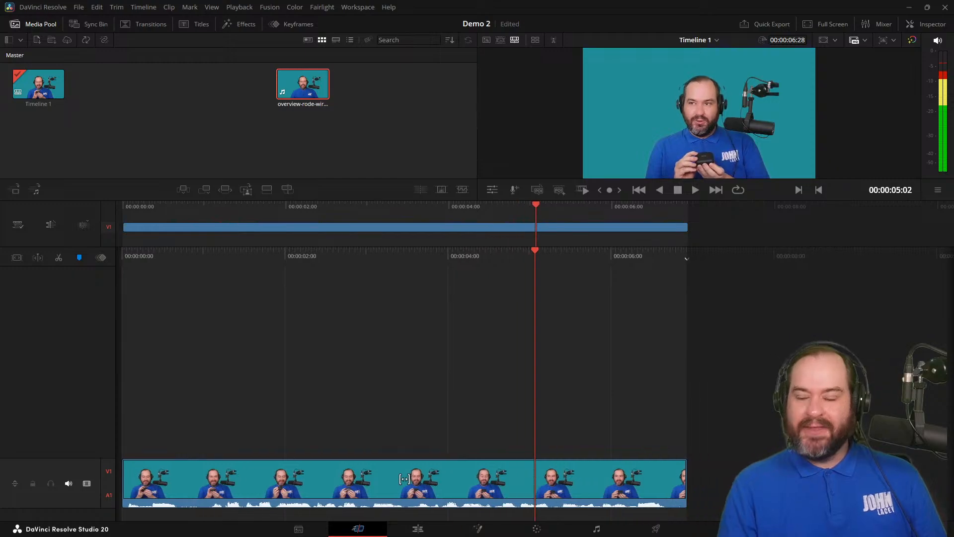
{"action": "key", "text": "v"}
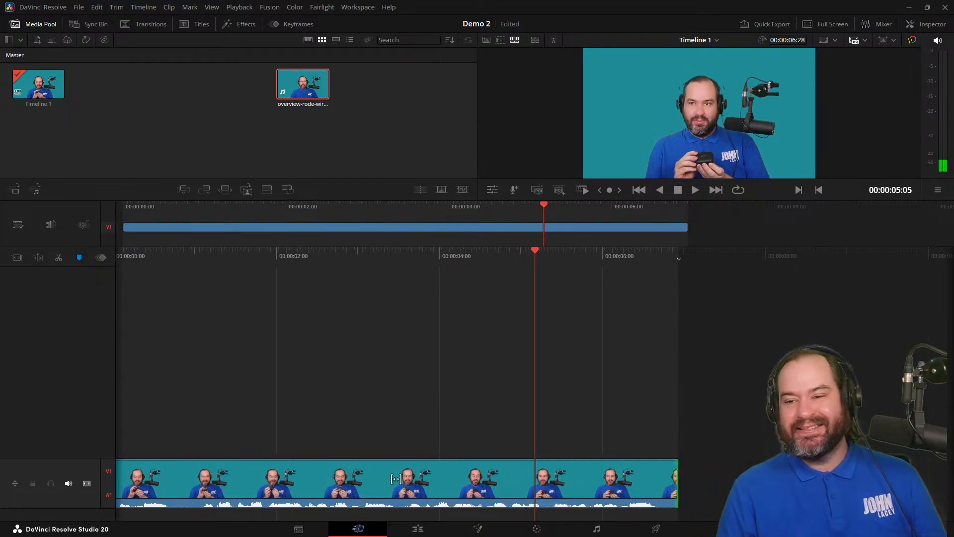
{"action": "key", "text": "u"}
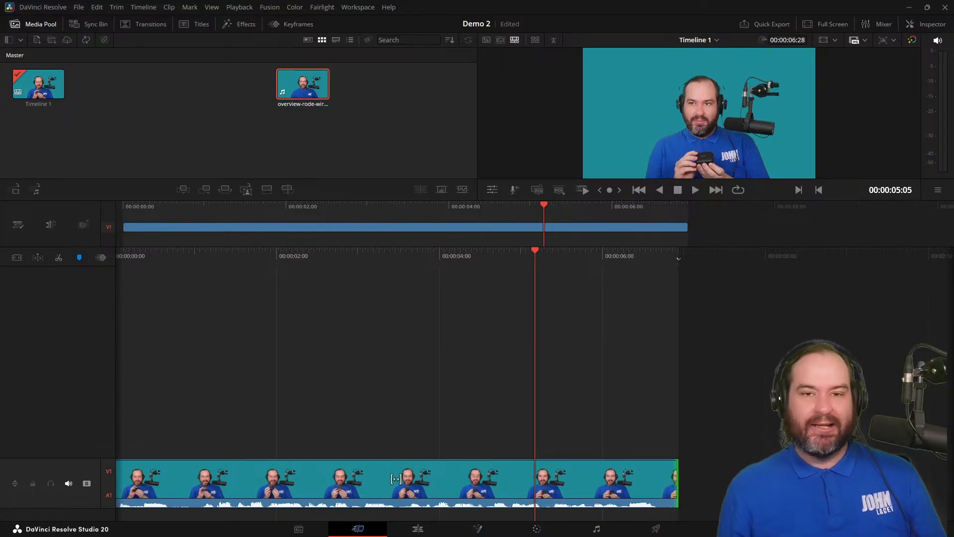
{"action": "key", "text": "space"}
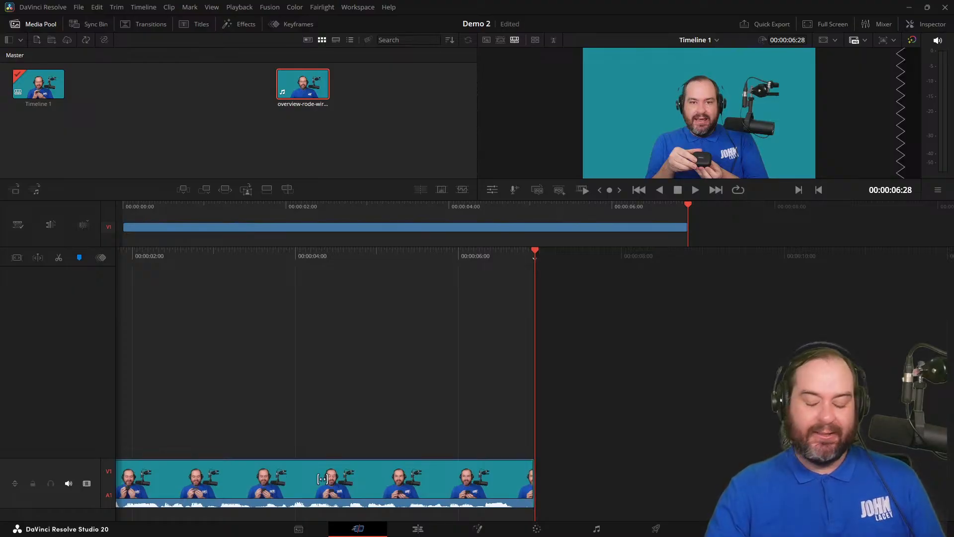
Return to the source clip at about 00:00:21:26 and clear its in and out points.
{"action": "key", "text": "q"}
{"action": "key", "text": "space"}
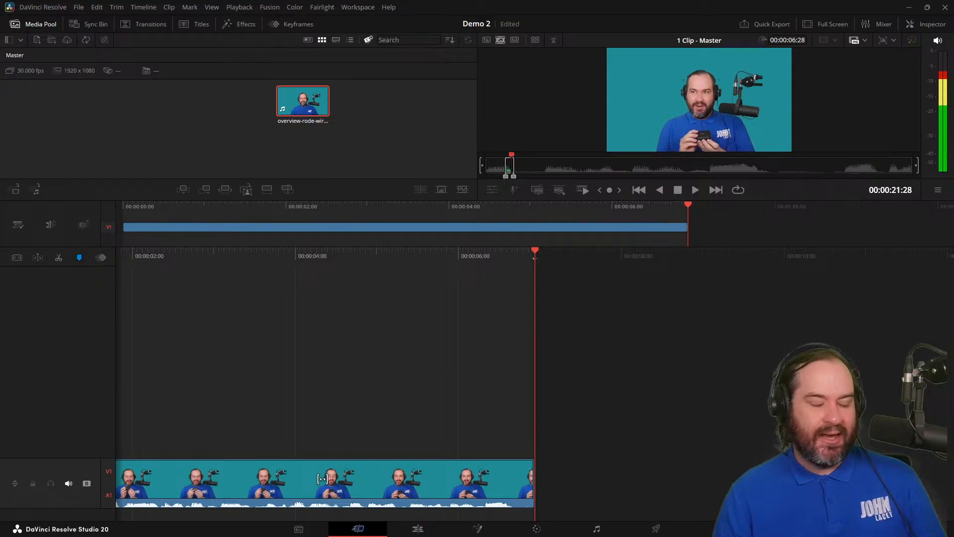
{"action": "key", "text": "Left"}
{"action": "key", "text": "Left"}
{"action": "key", "text": "Left"}
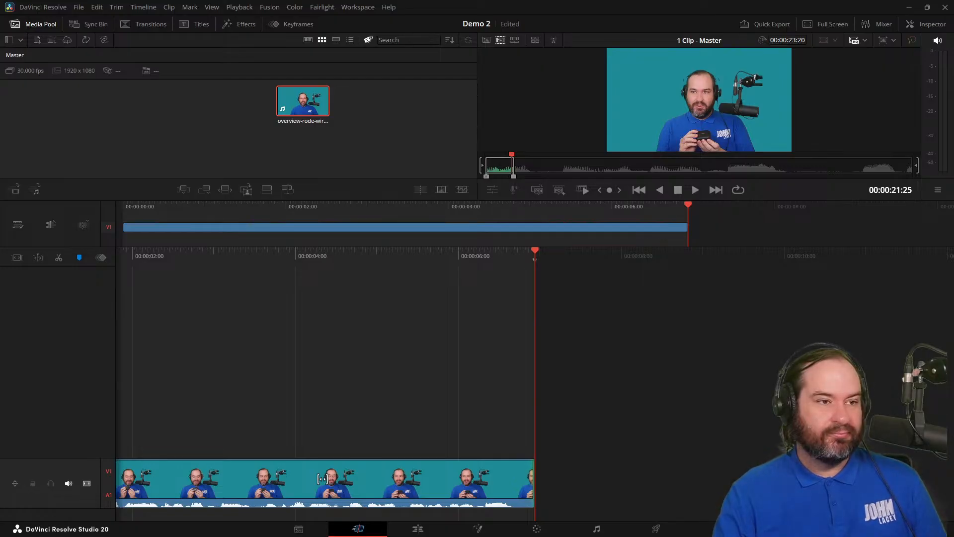
{"action": "key", "text": "alt+x"}
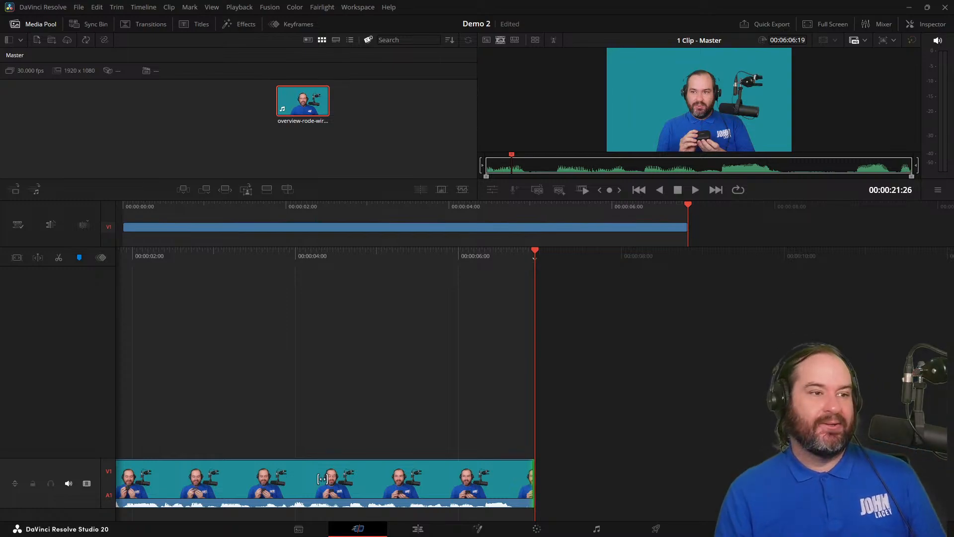
Fast-forward the source clip to the RØDE Capture web page section and mark the in point at 00:02:59:06.
{"action": "key", "text": "space"}
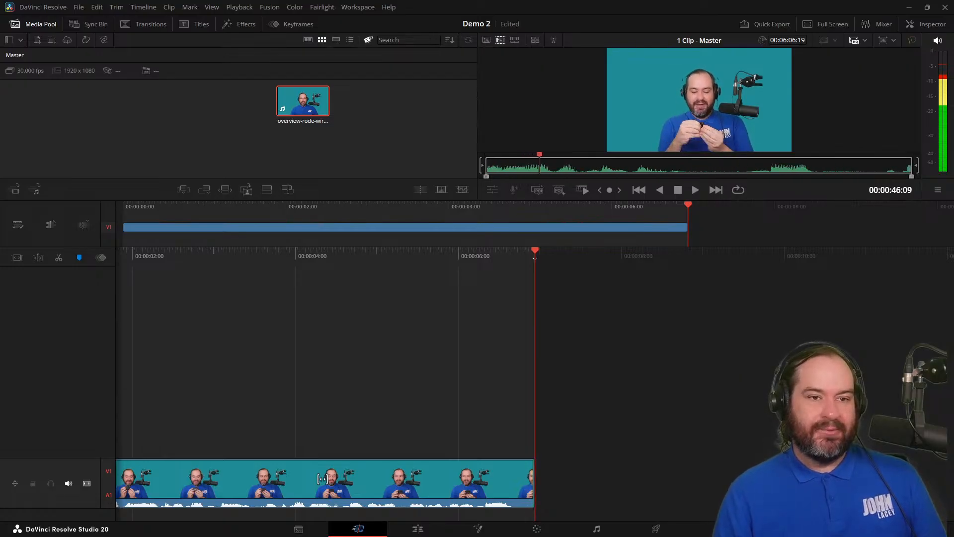
{"action": "key", "text": "k"}
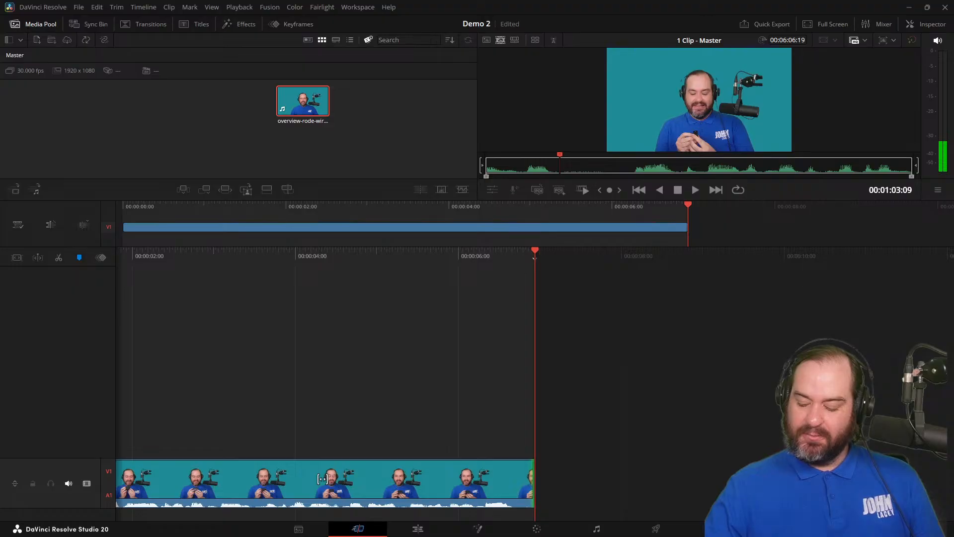
{"action": "key", "text": "l"}
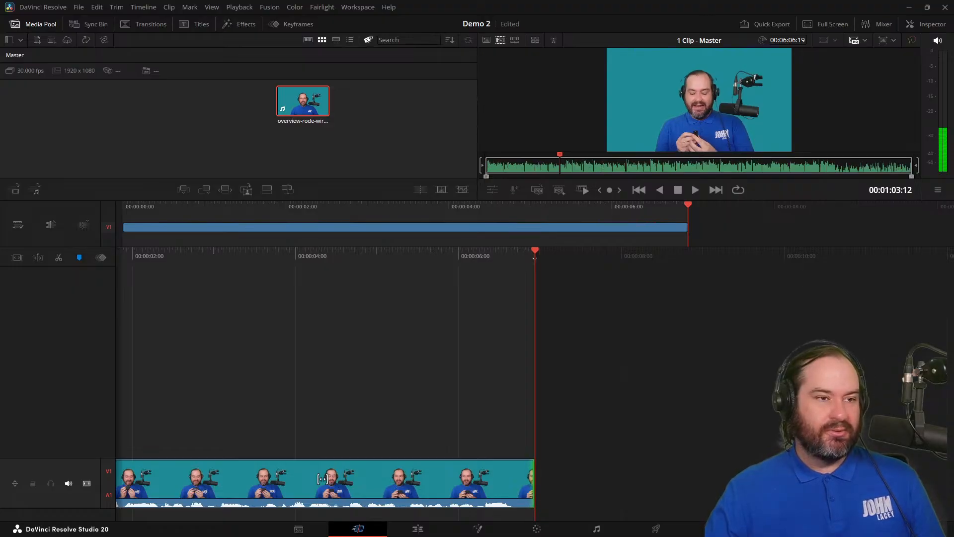
{"action": "key", "text": "l"}
{"action": "key", "text": "l"}
{"action": "key", "text": "l"}
{"action": "key", "text": "k"}
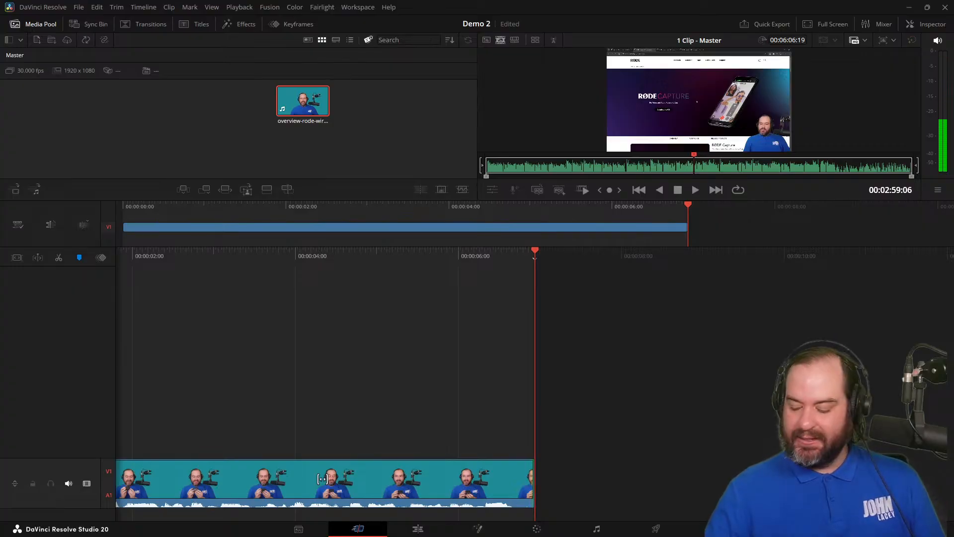
{"action": "key", "text": "i"}
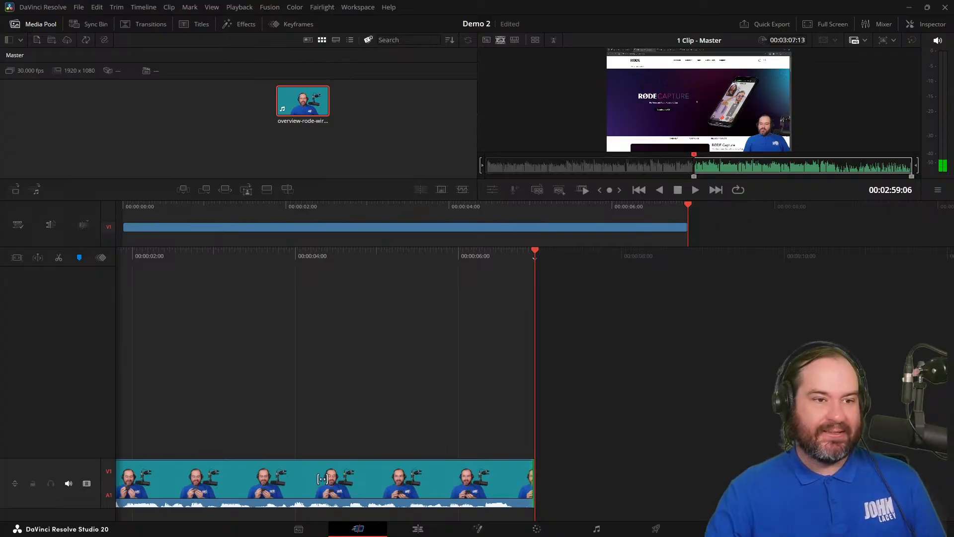
Mark the source clip's out point at 00:03:32:02 and append the marked range to the end of Timeline 1.
{"action": "key", "text": "l"}
{"action": "key", "text": "l"}
{"action": "key", "text": "k"}
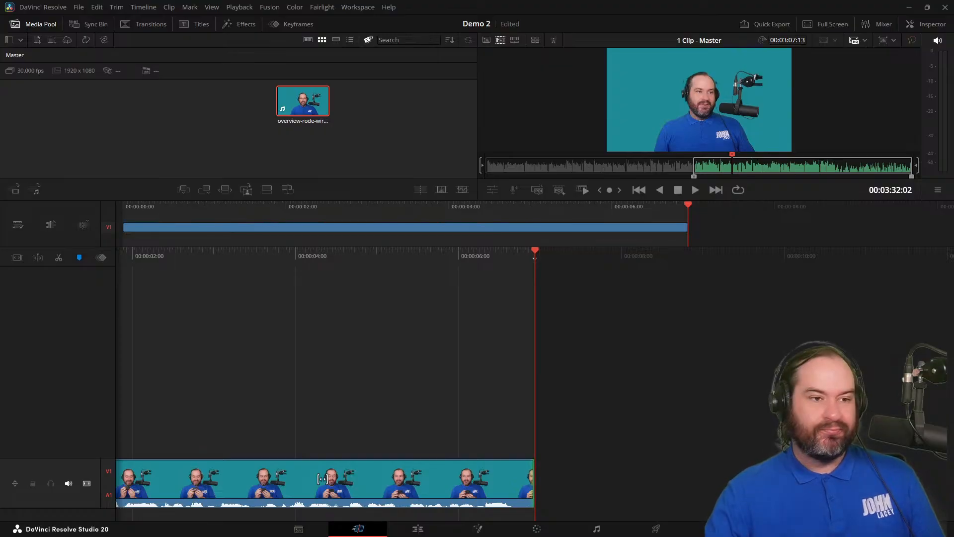
{"action": "key", "text": "o"}
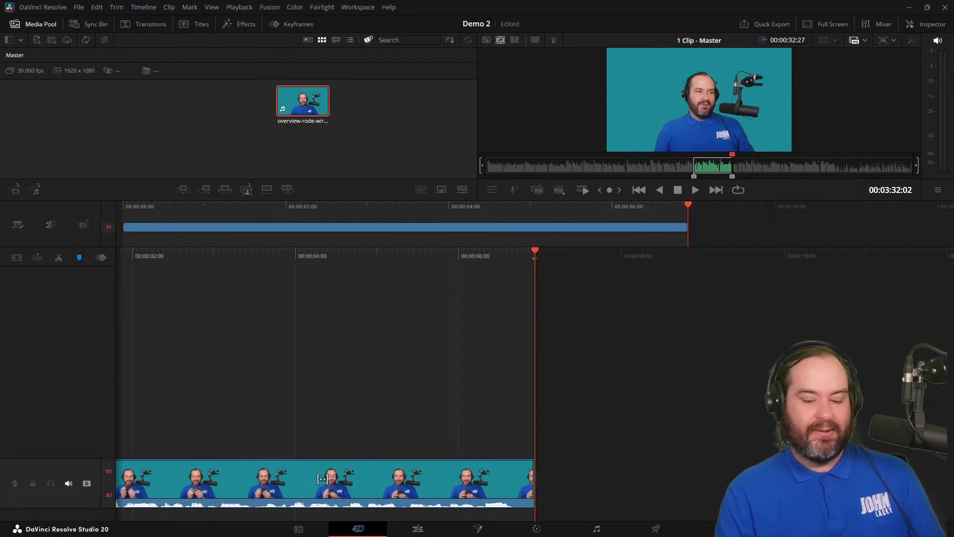
{"action": "key", "text": "shift+F12"}
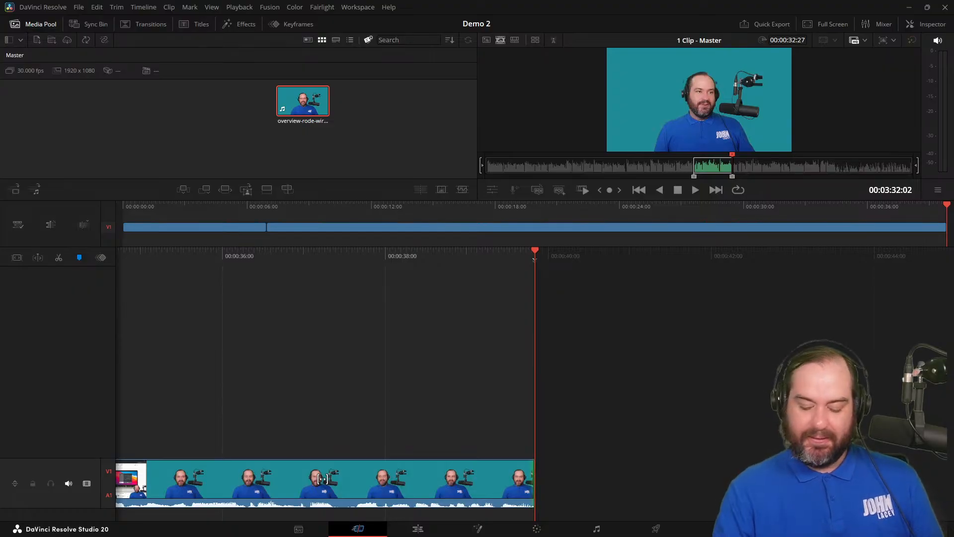
Clear the source clip's in and out points and mark a new in point at 00:05:26:29 in the outdoor section.
{"action": "key", "text": "alt+i"}
{"action": "key", "text": "alt+o"}
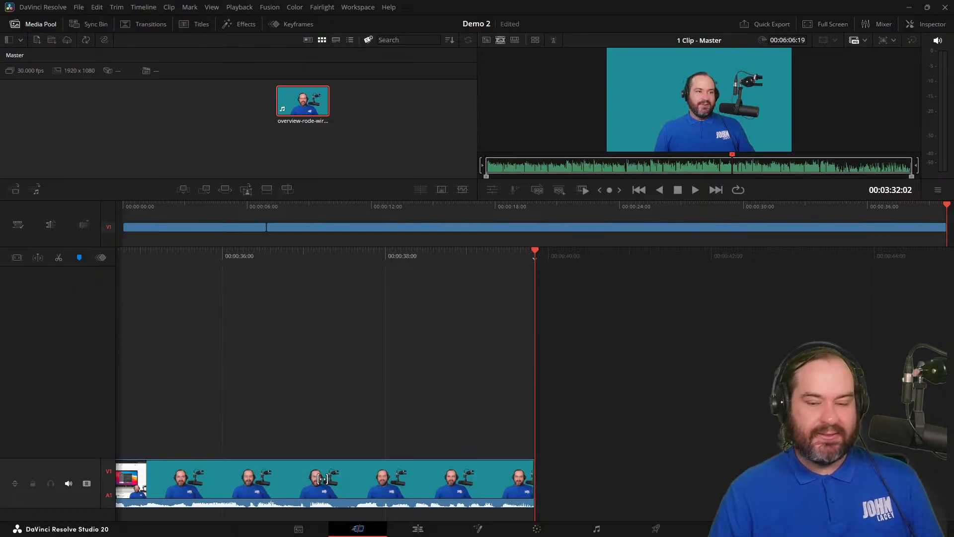
{"action": "key", "text": "j"}
{"action": "key", "text": "l"}
{"action": "key", "text": "j"}
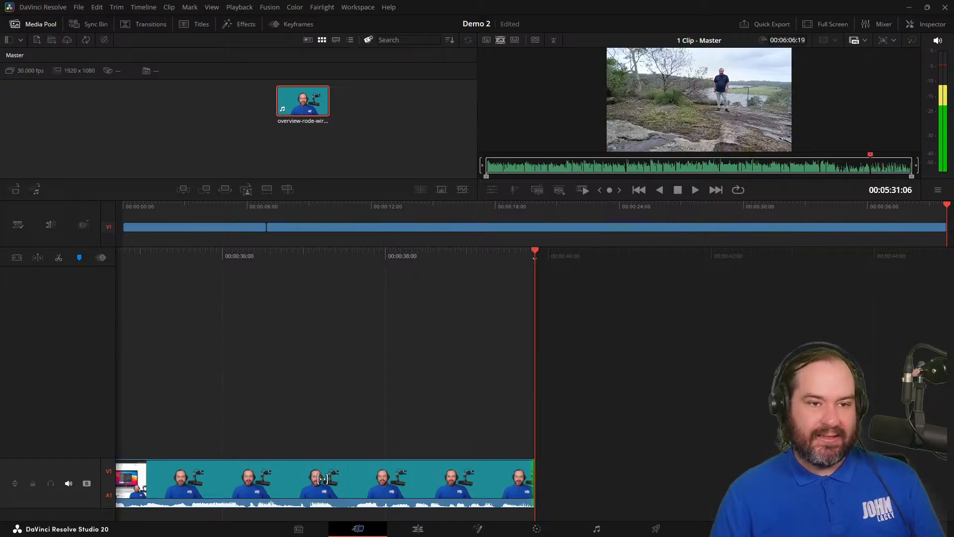
{"action": "key", "text": "k"}
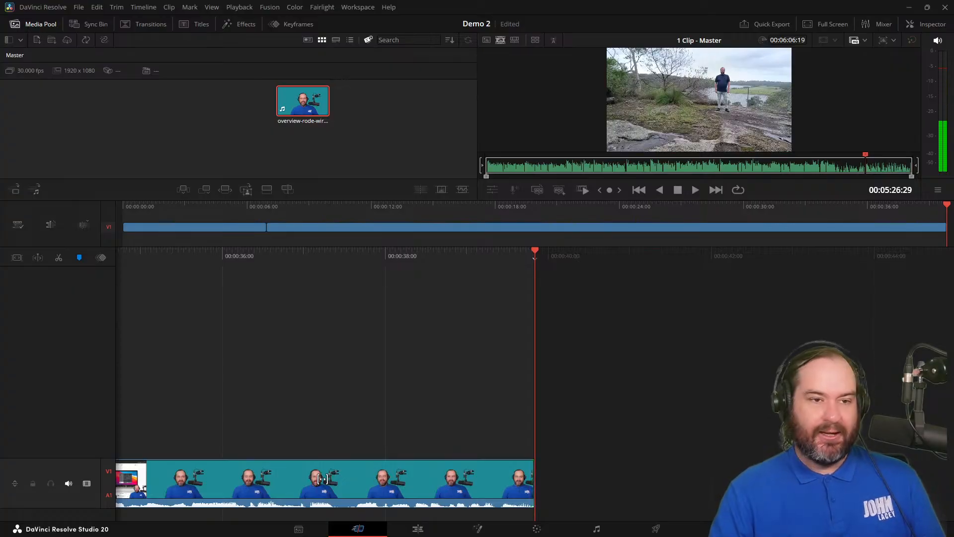
{"action": "key", "text": "i"}
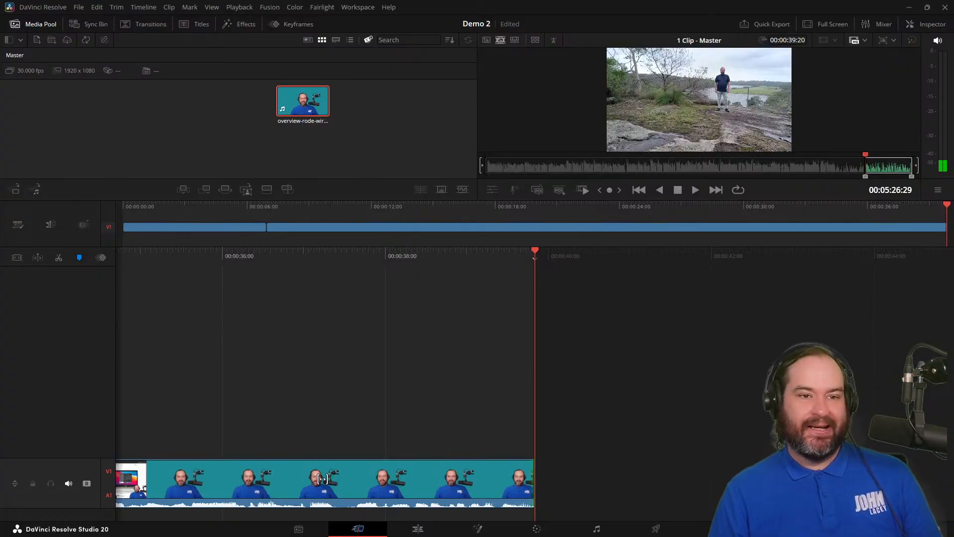
Mark the source clip's out point at 00:05:50:07 and move its in point to 00:05:33:21.
{"action": "key", "text": "l"}
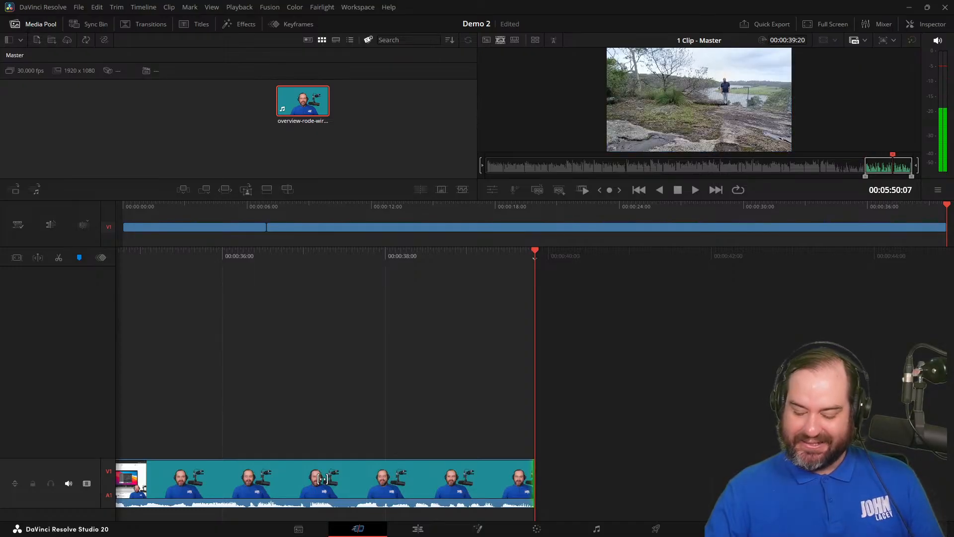
{"action": "key", "text": "o"}
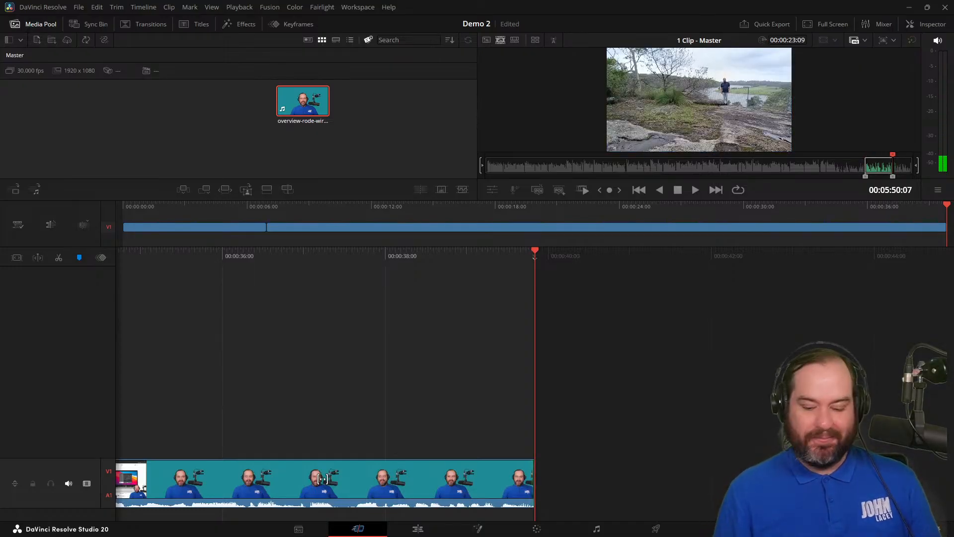
{"action": "key", "text": "j"}
{"action": "key", "text": "j"}
{"action": "key", "text": "j"}
{"action": "key", "text": "j"}
{"action": "key", "text": "j"}
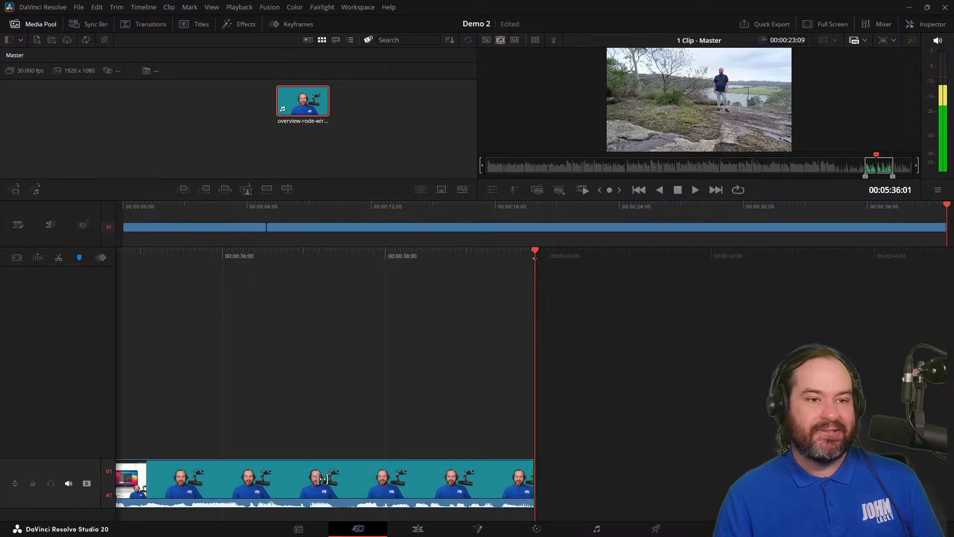
{"action": "key", "text": "k"}
{"action": "key", "text": "i"}
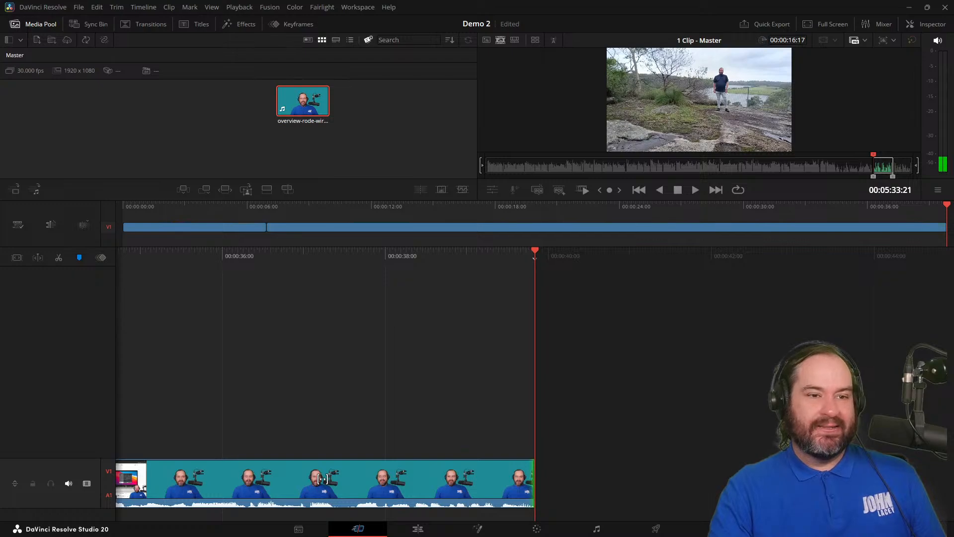
Append the marked outdoor range to the end of Timeline 1 and place it on top at about 00:00:14:25.
{"action": "key", "text": "shift+F12"}
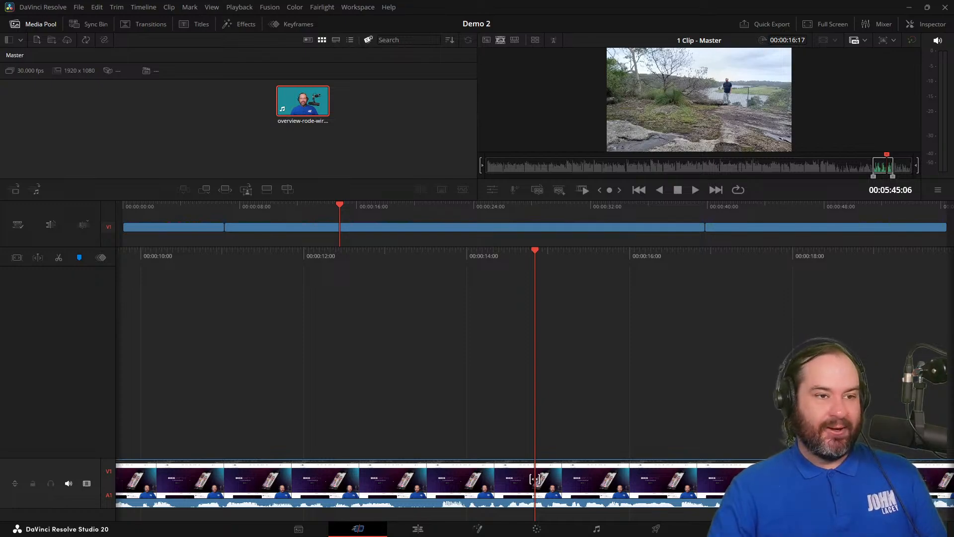
{"action": "key", "text": "F12"}
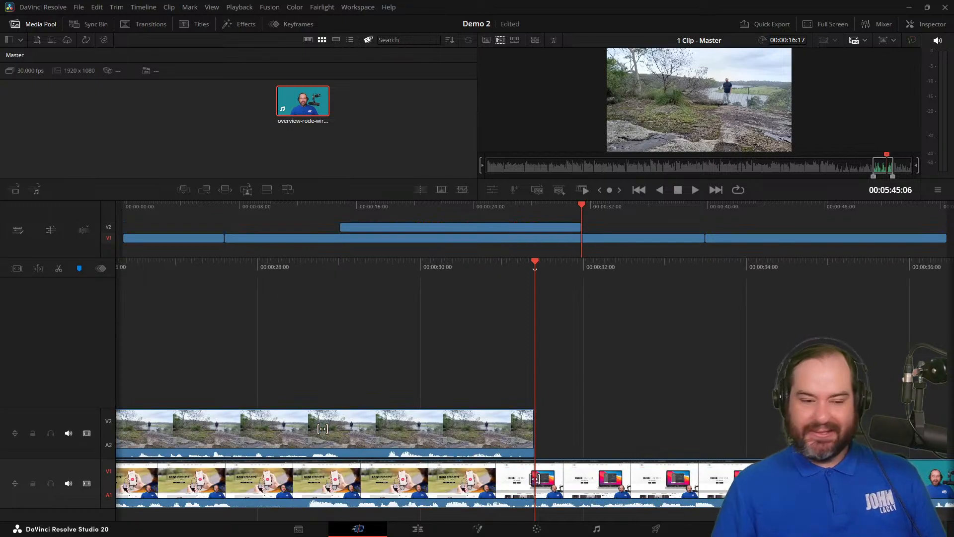
Switch from the source clip to Timeline 1 and shuttle through the outdoor clip overlaid on Video 2, stopping at 00:00:22:29.
{"action": "key", "text": "j"}
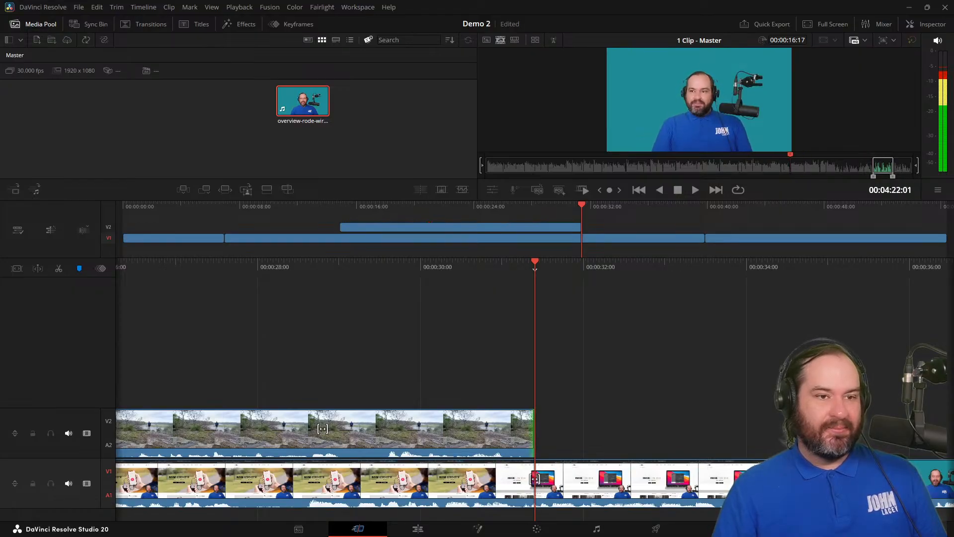
{"action": "key", "text": "q"}
{"action": "key", "text": "j"}
{"action": "key", "text": "j"}
{"action": "key", "text": "l"}
{"action": "key", "text": "l"}
{"action": "key", "text": "j"}
{"action": "key", "text": "l"}
{"action": "key", "text": "l"}
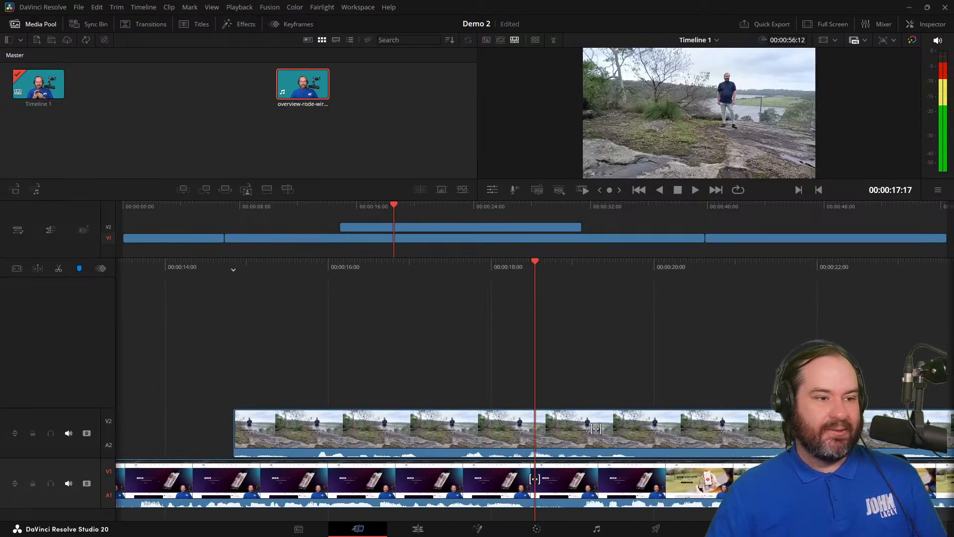
{"action": "key", "text": "k"}
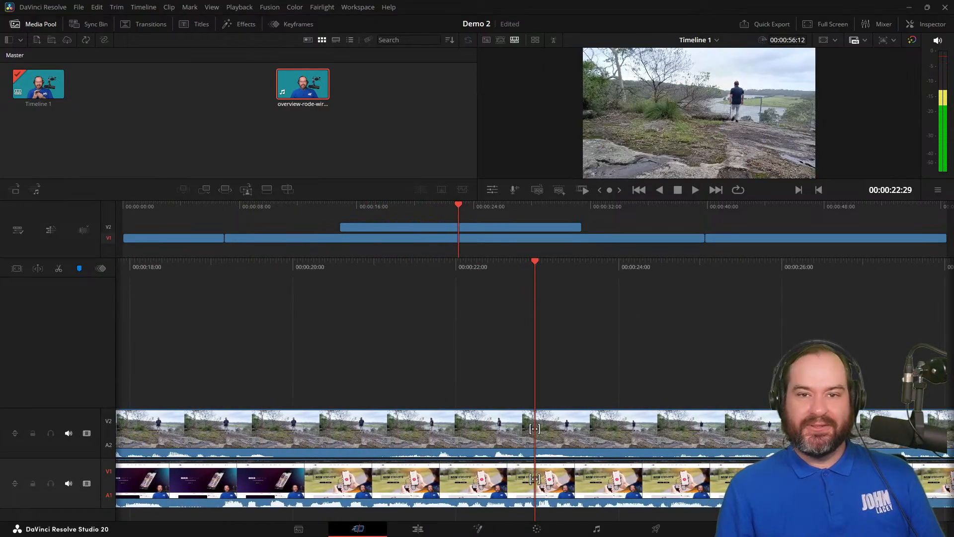
Save the Demo 2 project and open Timeline 1 on the Edit page.
{"action": "key", "text": "ctrl+s"}
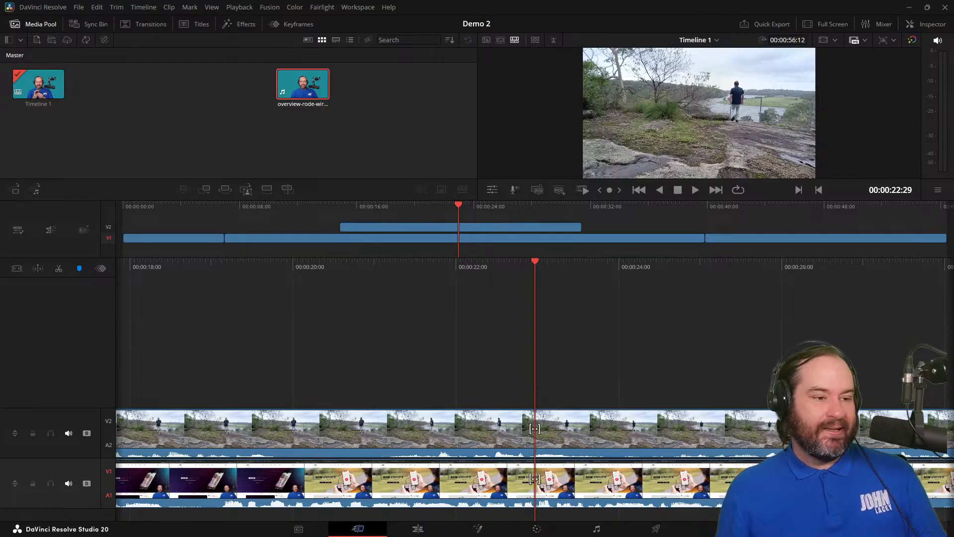
{"action": "left_click", "coordinate": [418, 529]}
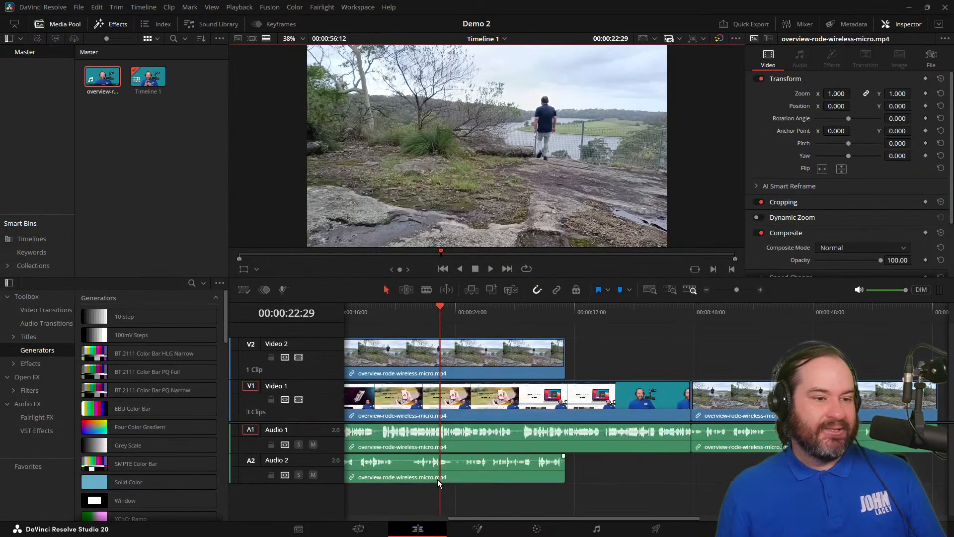
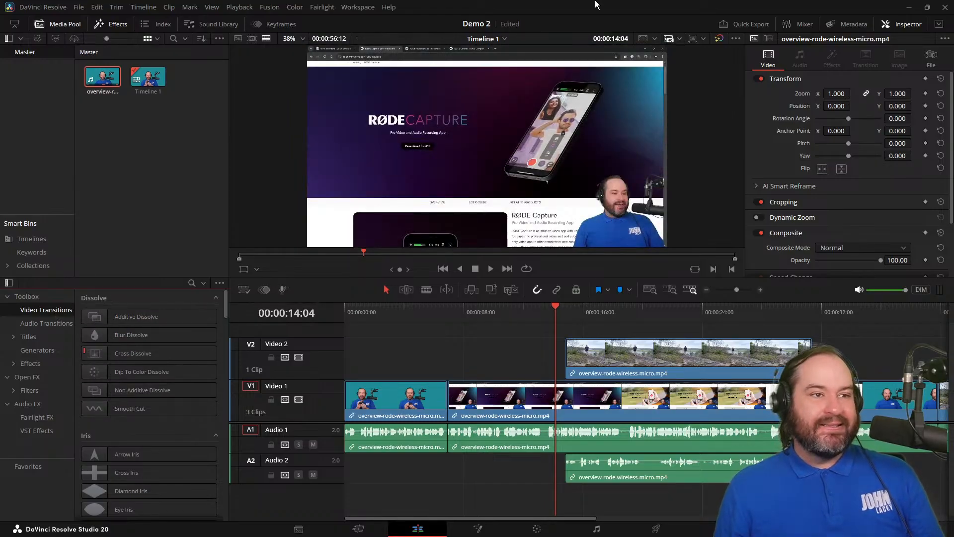
Try the Slice Push transition at the start of the Video 2 clip, play through it, and undo it.
{"action": "key", "text": "ctrl+f"}
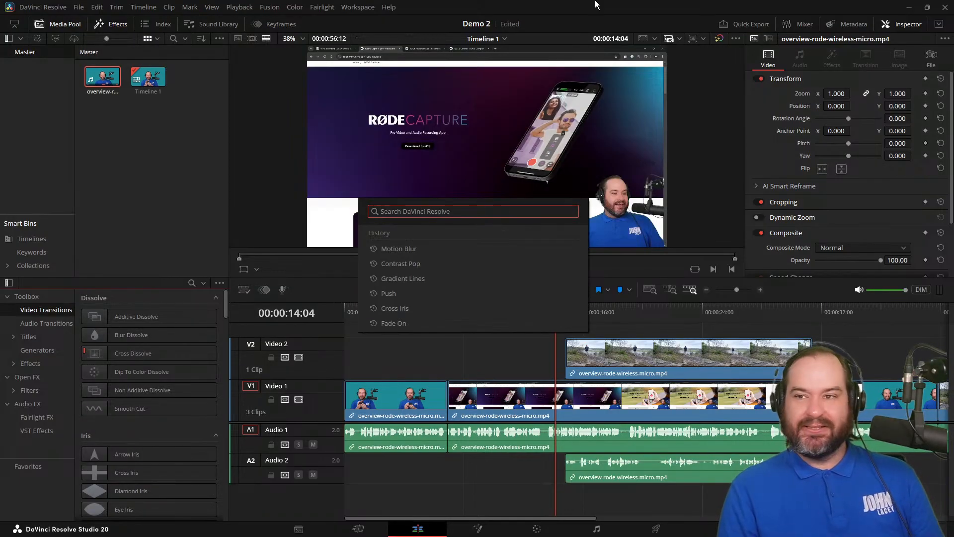
{"action": "type", "text": "push"}
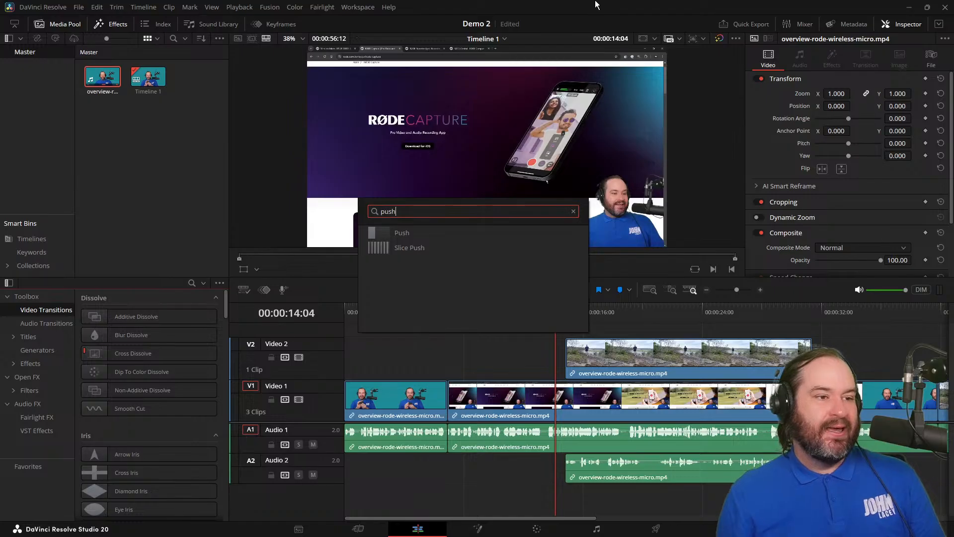
{"action": "left_click", "coordinate": [482, 247]}
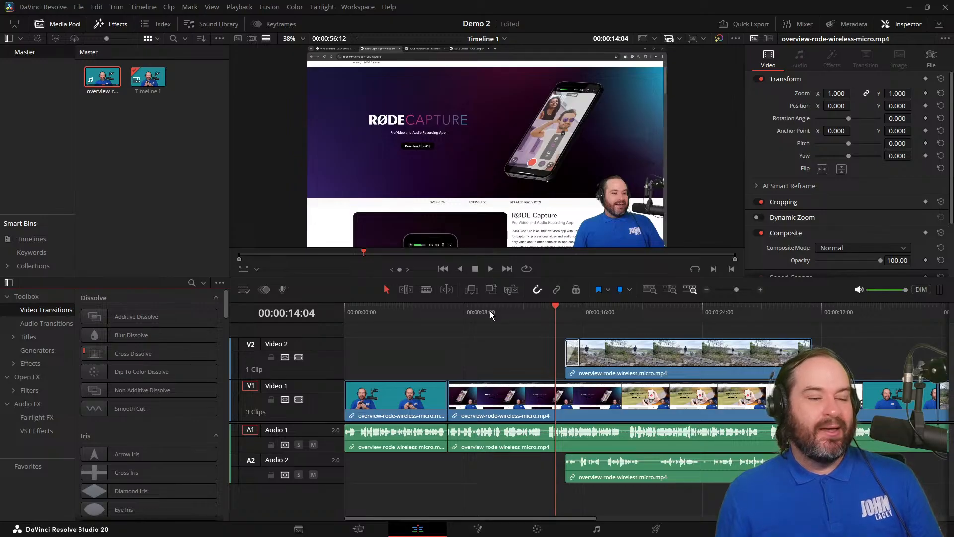
{"action": "key", "text": "space"}
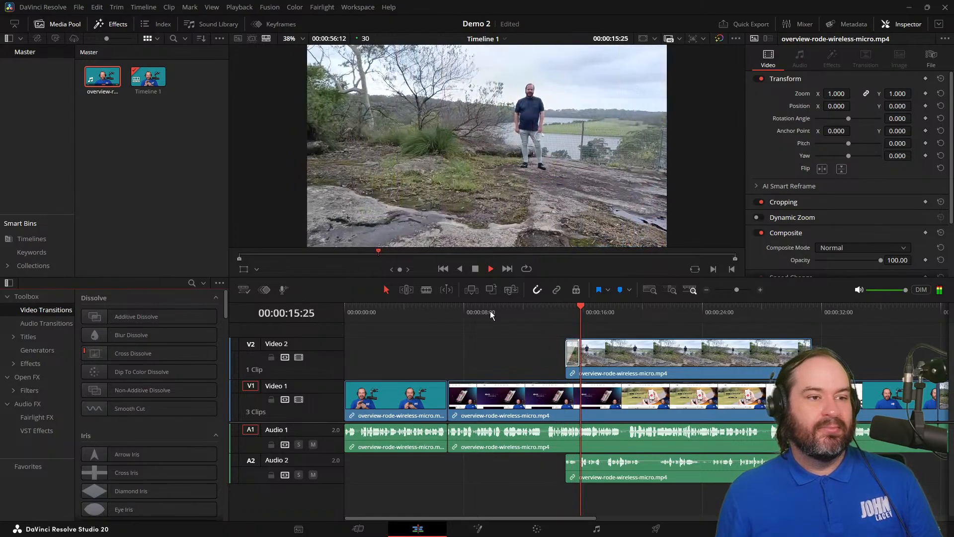
{"action": "key", "text": "space"}
{"action": "key", "text": "ctrl+z"}
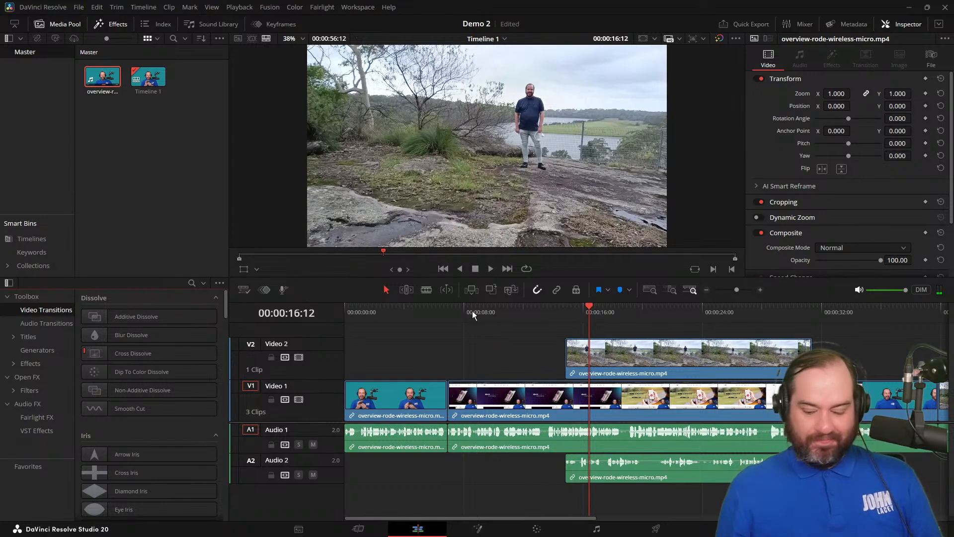
Move the playhead to 00:00:14:17, just before the start of the outdoor clip on Video 2.
{"action": "left_click_drag", "start_coordinate": [472, 313], "coordinate": [530, 314]}
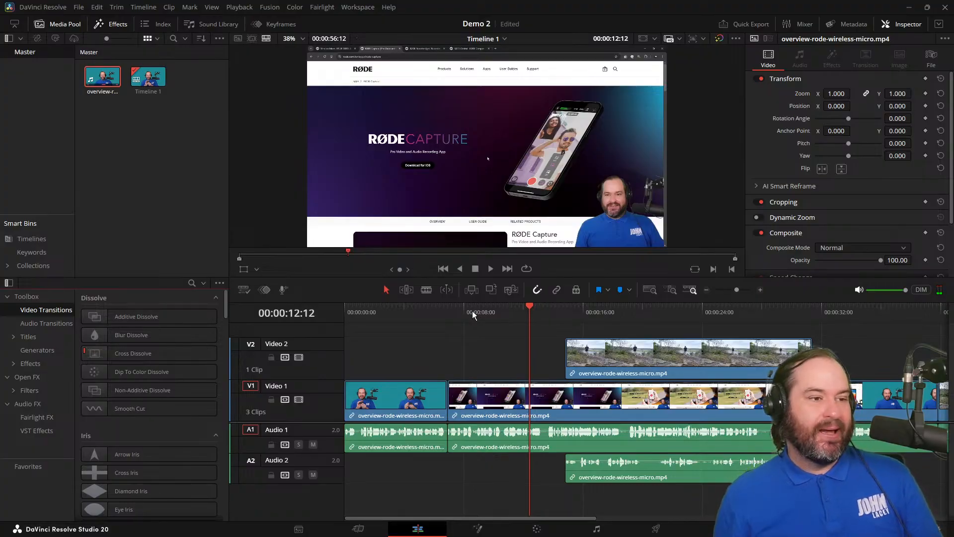
{"action": "key", "text": "space"}
{"action": "key", "text": "shift+Left"}
{"action": "key", "text": "Left"}
{"action": "key", "text": "Left"}
{"action": "key", "text": "Left"}
{"action": "key", "text": "Left"}
{"action": "key", "text": "Left"}
{"action": "key", "text": "Left"}
{"action": "key", "text": "Left"}
{"action": "key", "text": "Left"}
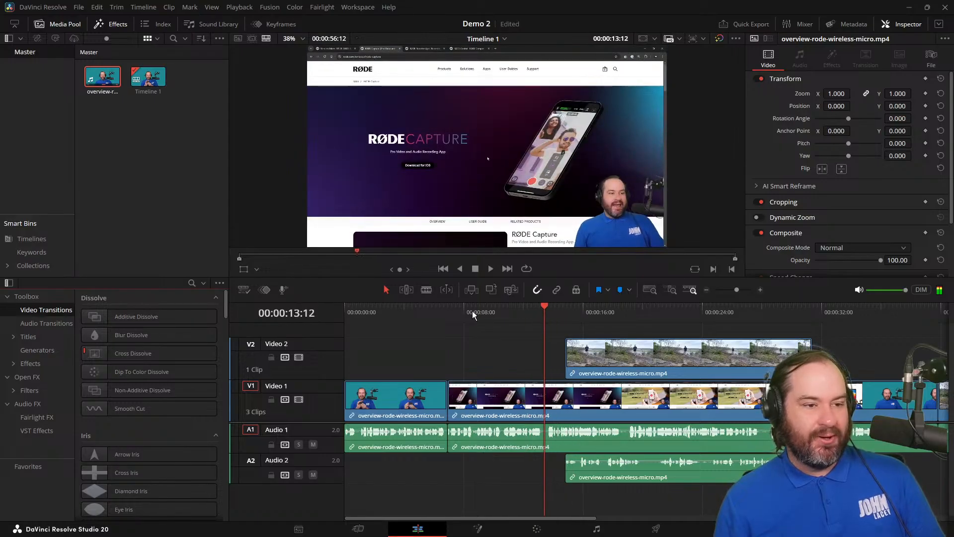
{"action": "key", "text": "shift+Right"}
{"action": "key", "text": "Left"}
{"action": "key", "text": "Left"}
{"action": "key", "text": "Left"}
{"action": "key", "text": "Left"}
{"action": "key", "text": "Right"}
{"action": "key", "text": "Right"}
{"action": "key", "text": "Right"}
{"action": "key", "text": "Right"}
{"action": "key", "text": "Right"}
{"action": "key", "text": "Right"}
{"action": "key", "text": "Right"}
{"action": "key", "text": "Right"}
{"action": "key", "text": "Right"}
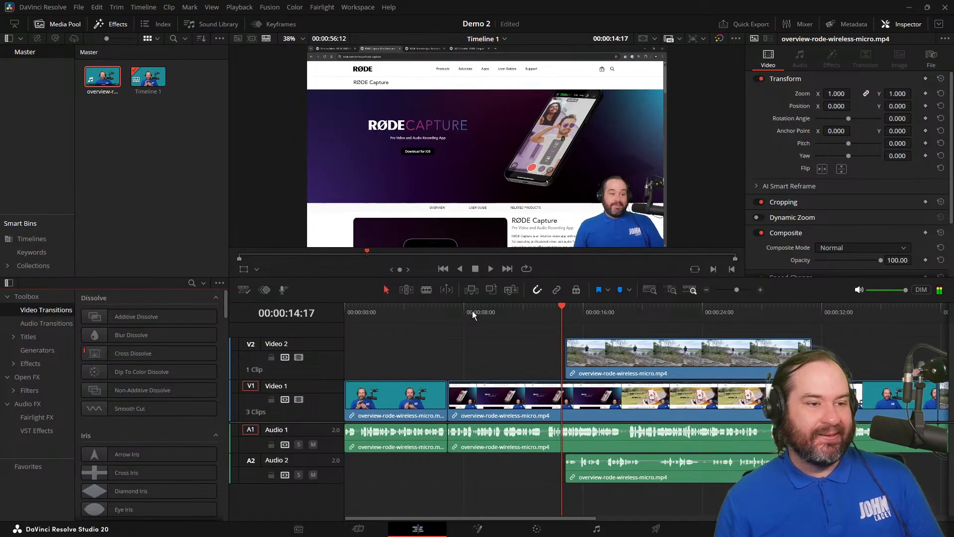
Find the Slide Down transition, apply it to the start of the Video 2 clip, and play through it.
{"action": "key", "text": "ctrl+f"}
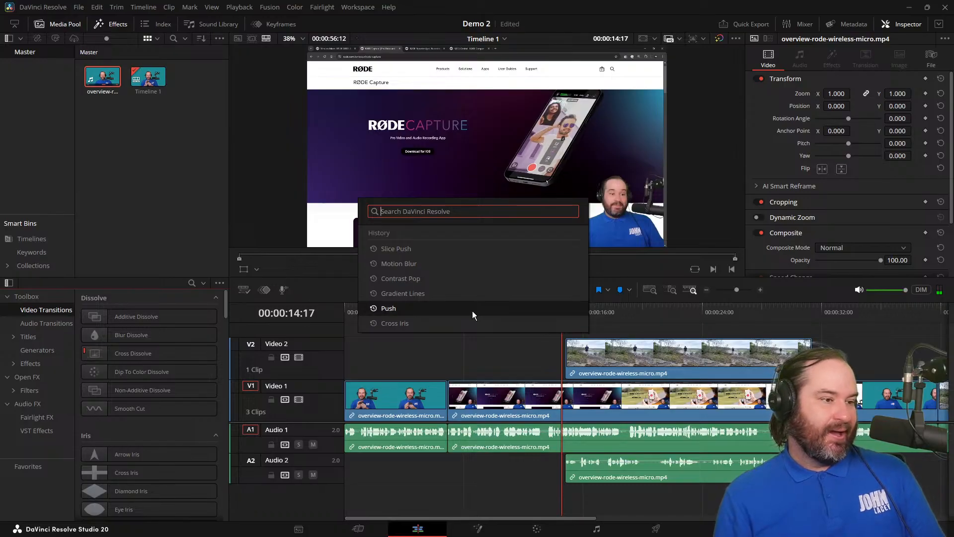
{"action": "type", "text": "s;ode"}
{"action": "key", "text": "BackSpace"}
{"action": "key", "text": "BackSpace"}
{"action": "key", "text": "BackSpace"}
{"action": "key", "text": "BackSpace"}
{"action": "type", "text": "lide"}
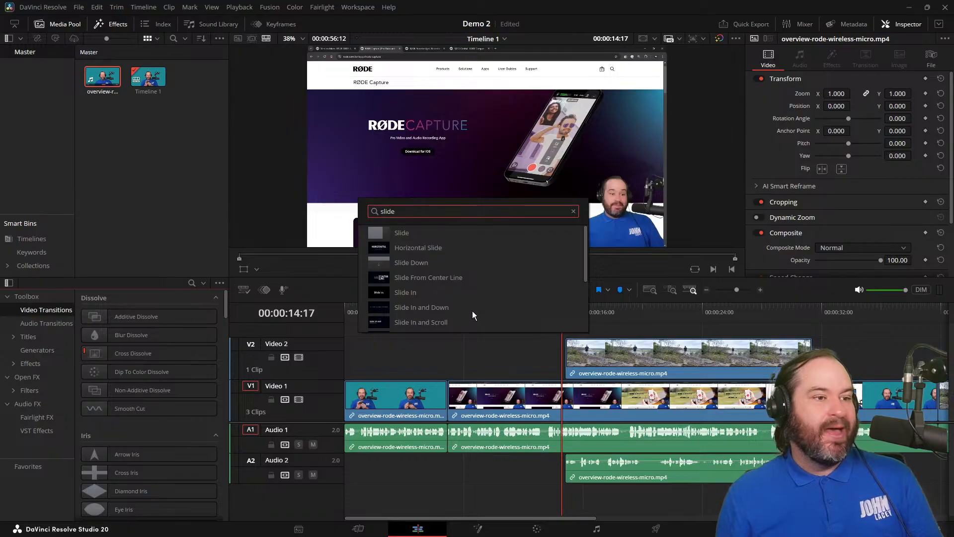
{"action": "left_click", "coordinate": [469, 263]}
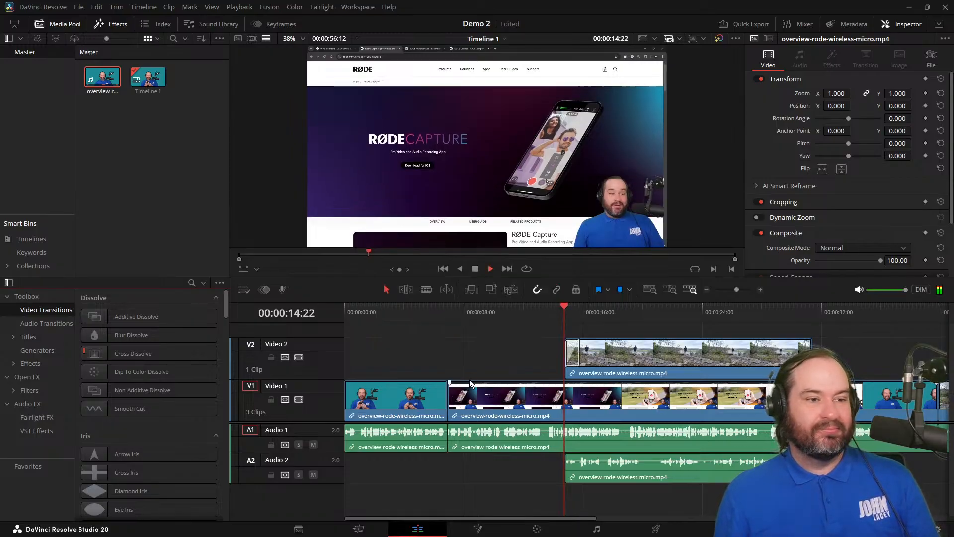
{"action": "key", "text": "space"}
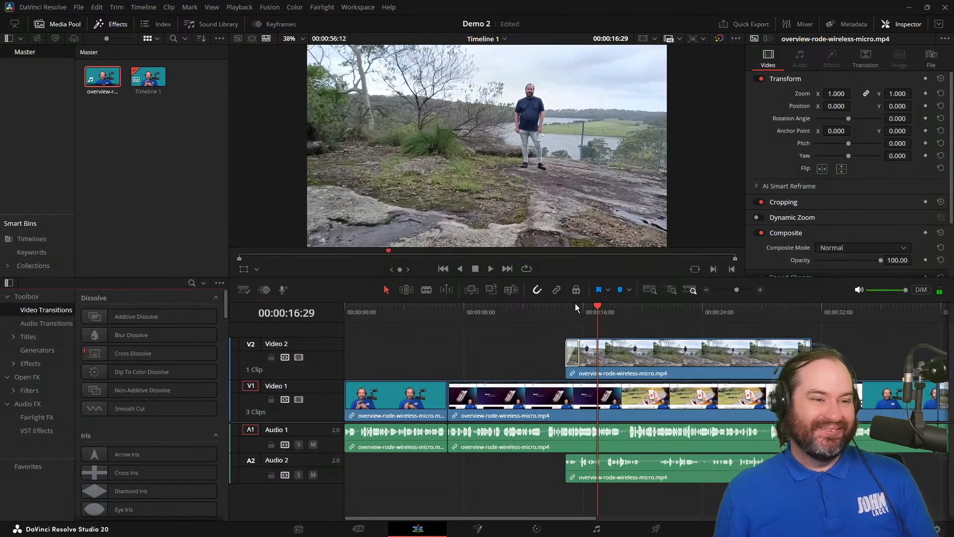
Lengthen the Slide Down transition to 7.9 seconds, preview it, and delete it from the Video 2 clip.
{"action": "left_click_drag", "start_coordinate": [581, 307], "coordinate": [566, 308]}
{"action": "left_click_drag", "start_coordinate": [579, 352], "coordinate": [682, 349]}
{"action": "left_click", "coordinate": [520, 313]}
{"action": "key", "text": "space"}
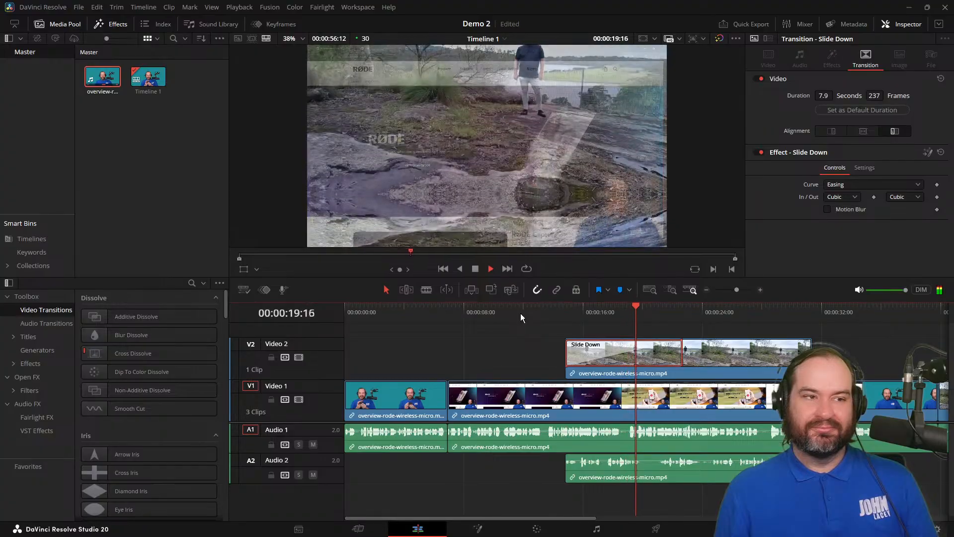
{"action": "key", "text": "space"}
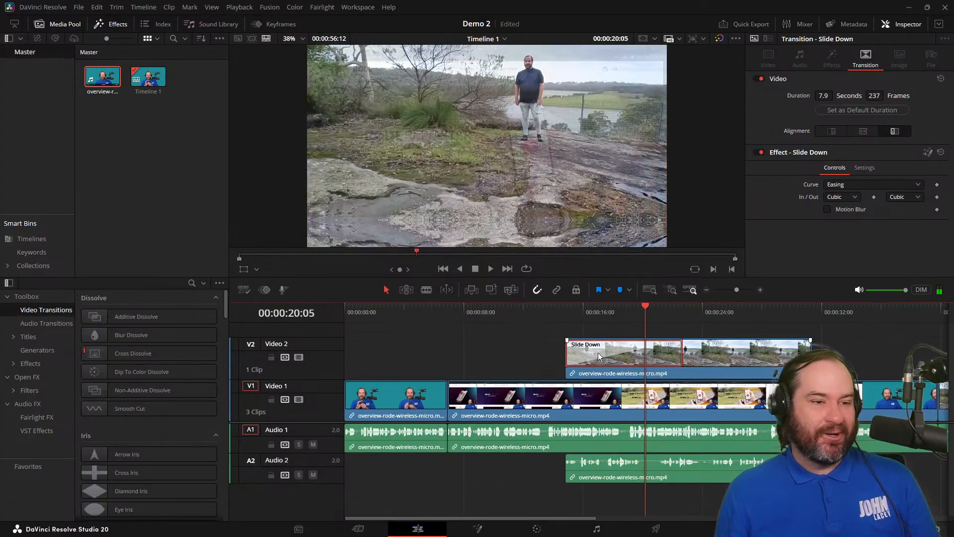
{"action": "key", "text": "Delete"}
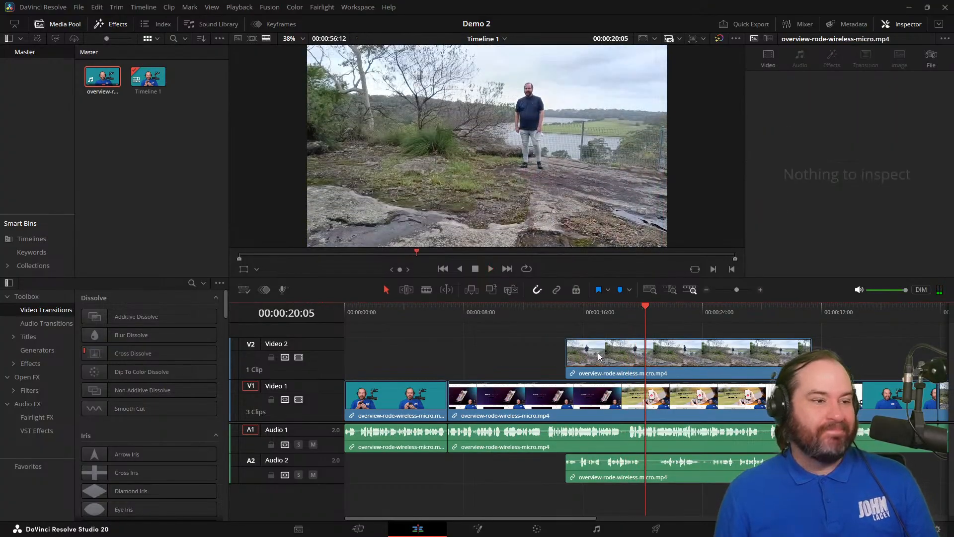
{"action": "scroll", "coordinate": [184, 397], "scroll_direction": "down", "scroll_amount": 3}
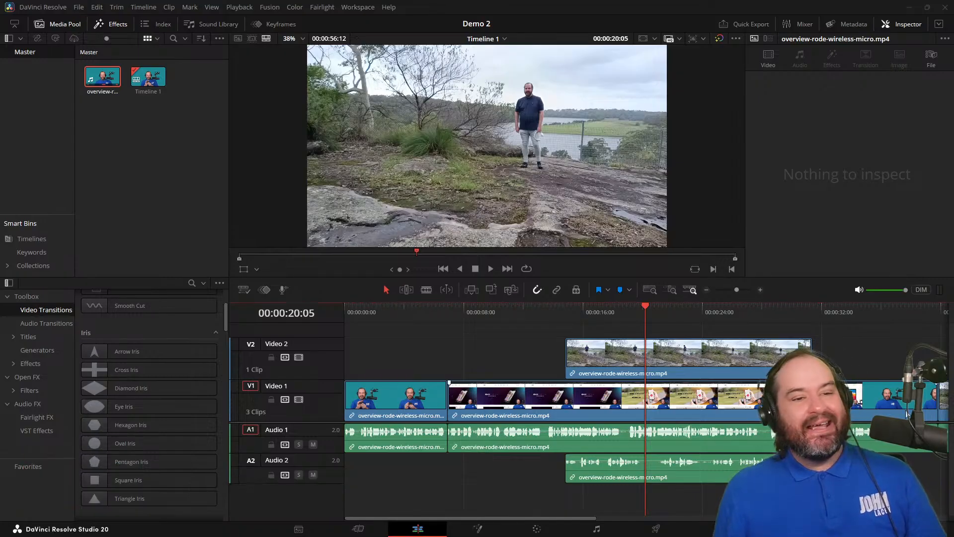
{"action": "left_click", "coordinate": [908, 24]}
{"action": "left_click", "coordinate": [908, 24]}
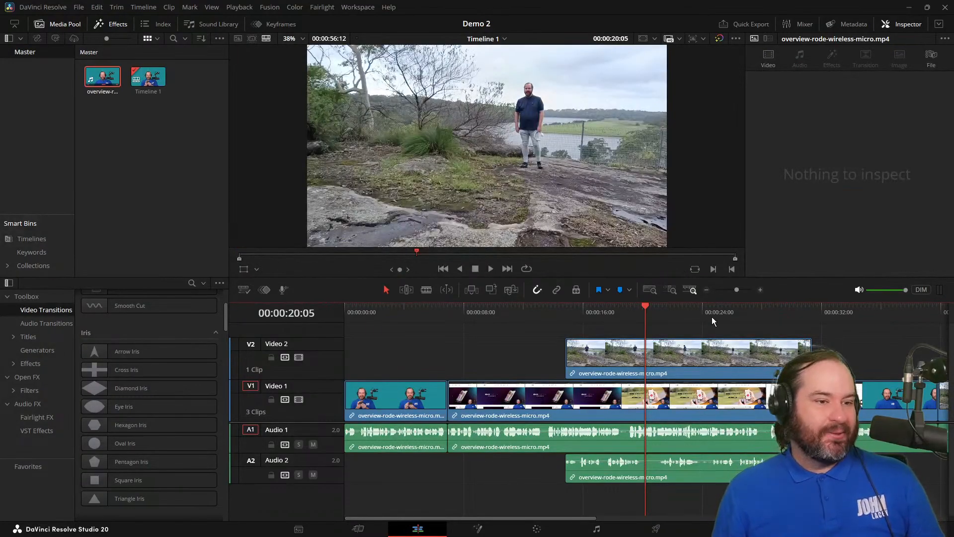
Select the outdoor clip on Video 2 and examine its Stabilization settings and the available stabilization modes.
{"action": "left_click", "coordinate": [702, 352]}
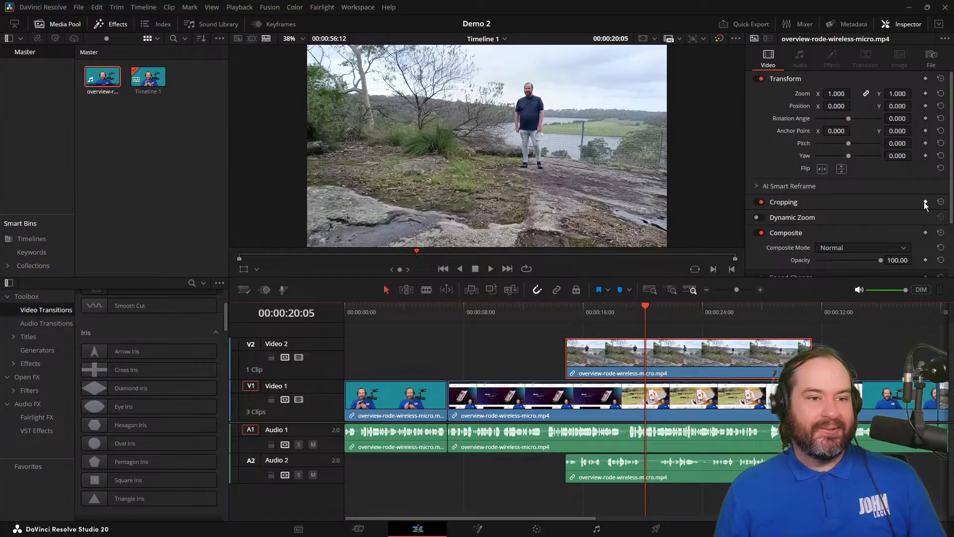
{"action": "scroll", "coordinate": [923, 207], "scroll_direction": "down", "scroll_amount": 1}
{"action": "scroll", "coordinate": [925, 206], "scroll_direction": "down", "scroll_amount": 1}
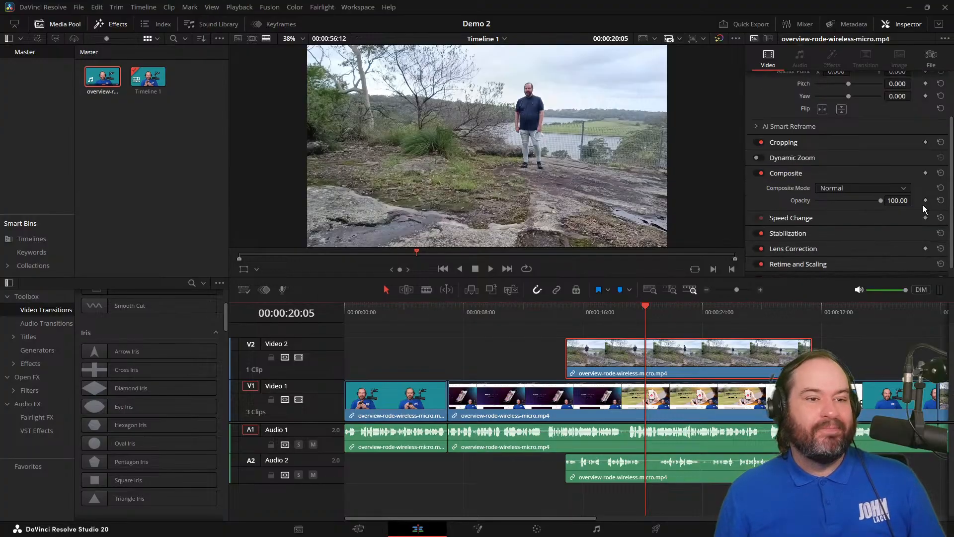
{"action": "left_click", "coordinate": [834, 235]}
{"action": "scroll", "coordinate": [831, 232], "scroll_direction": "down", "scroll_amount": 1}
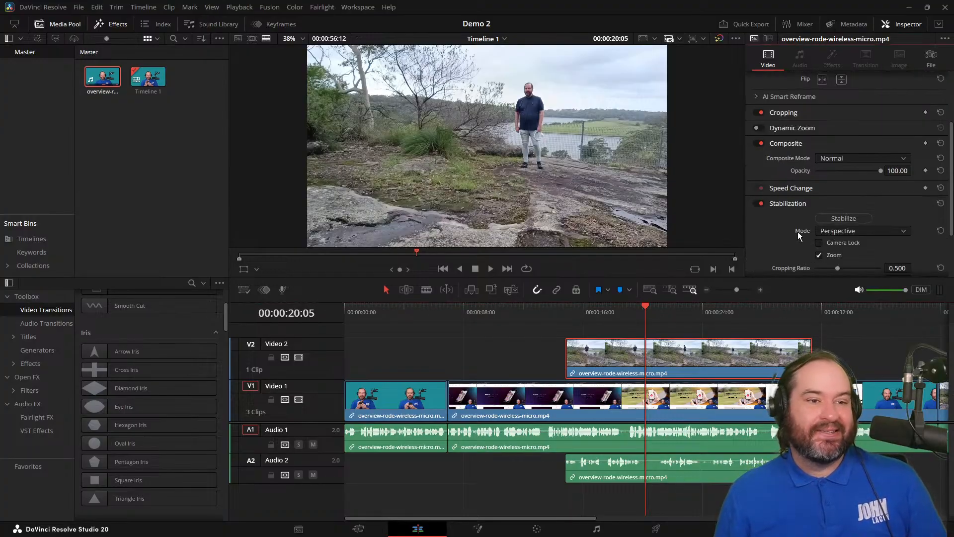
{"action": "scroll", "coordinate": [799, 233], "scroll_direction": "down", "scroll_amount": 1}
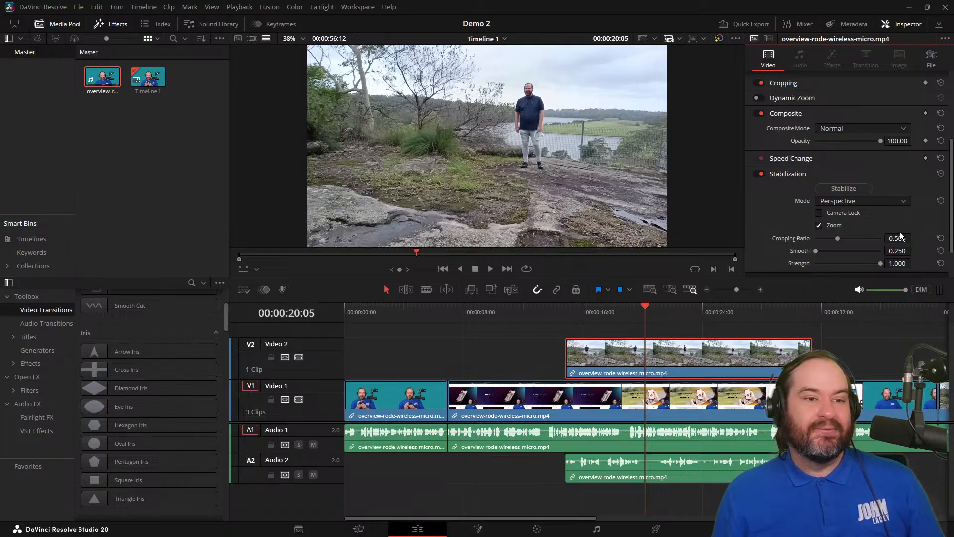
{"action": "scroll", "coordinate": [902, 231], "scroll_direction": "down", "scroll_amount": 1}
{"action": "left_click", "coordinate": [900, 172]}
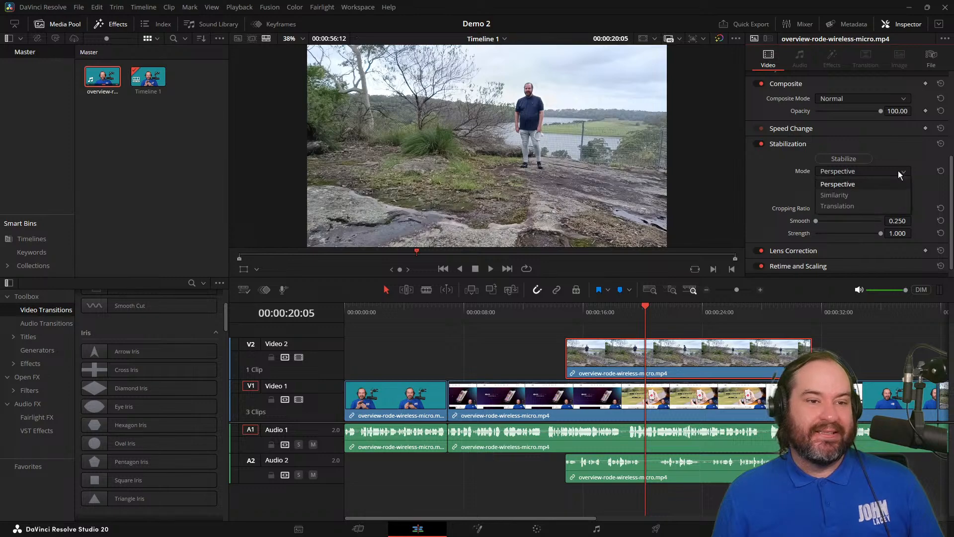
{"action": "left_click", "coordinate": [900, 174]}
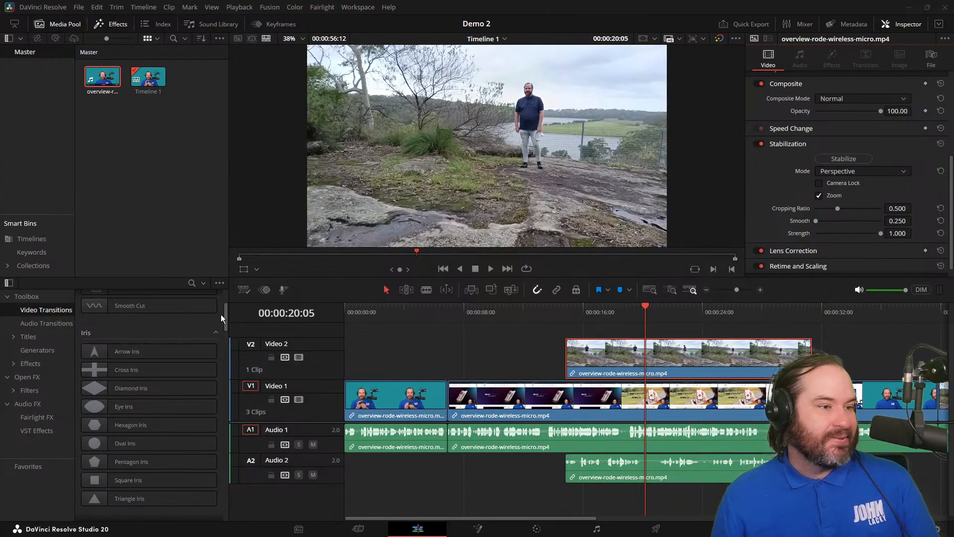
Browse and preview the video transitions from Dissolve through Fusion Transitions, moving the playhead to 00:00:02:02 along the way.
{"action": "scroll", "coordinate": [183, 320], "scroll_direction": "up", "scroll_amount": 3}
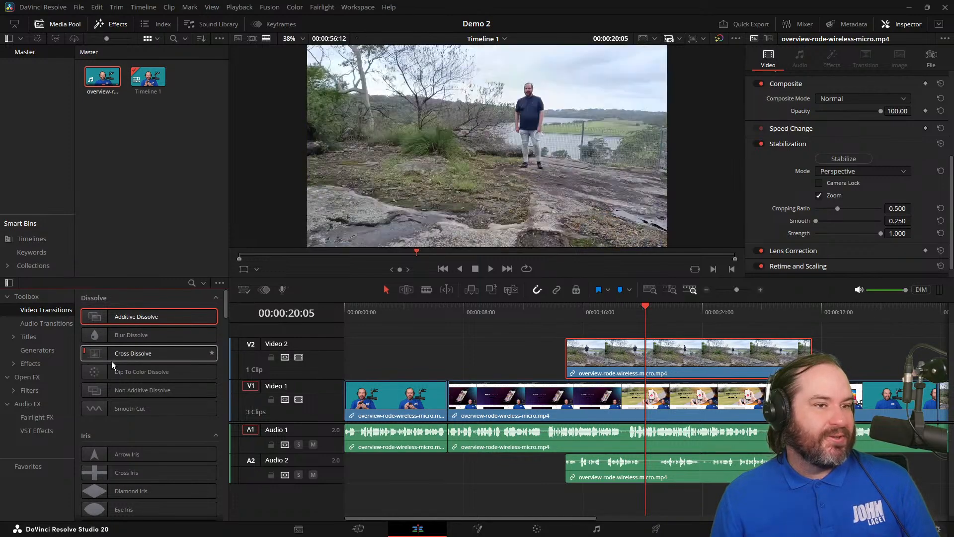
{"action": "scroll", "coordinate": [176, 422], "scroll_direction": "down", "scroll_amount": 3}
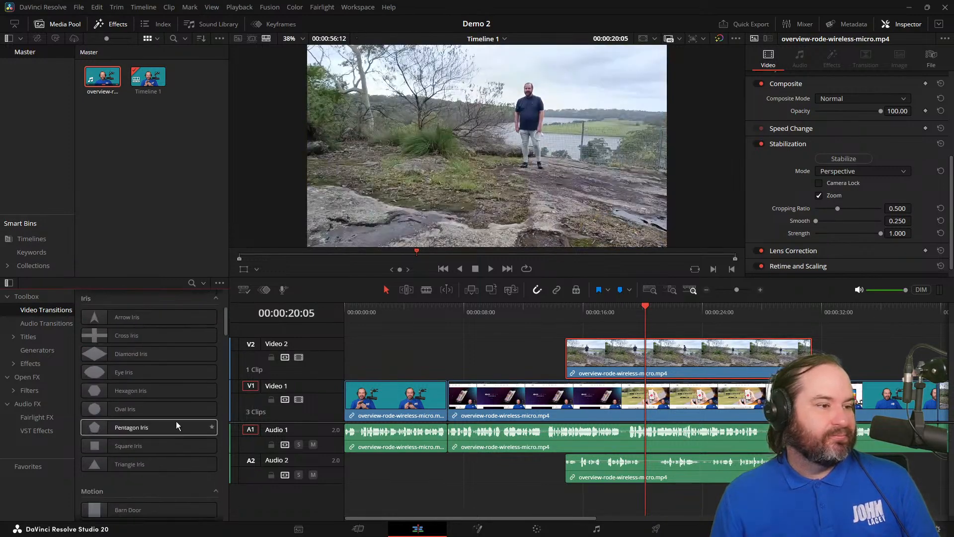
{"action": "scroll", "coordinate": [176, 421], "scroll_direction": "down", "scroll_amount": 3}
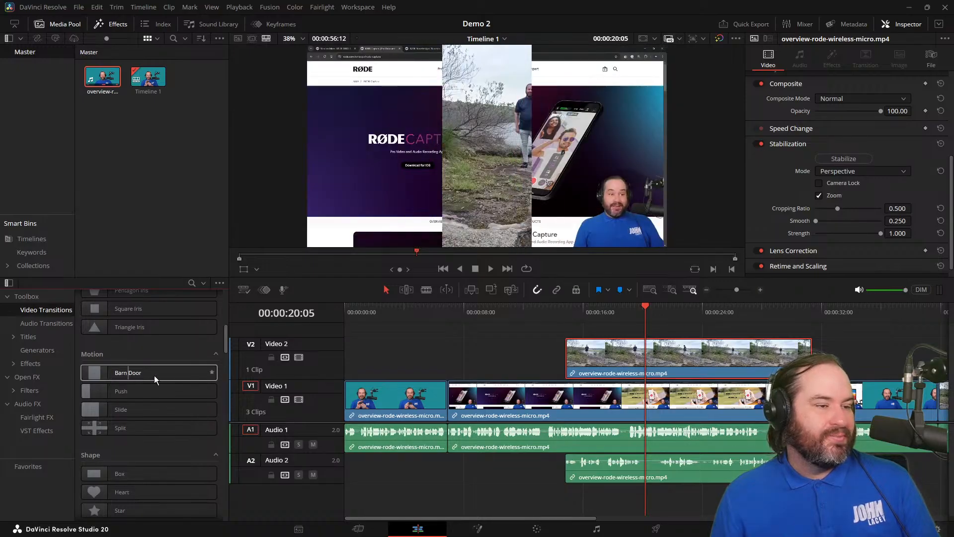
{"action": "scroll", "coordinate": [174, 425], "scroll_direction": "down", "scroll_amount": 2}
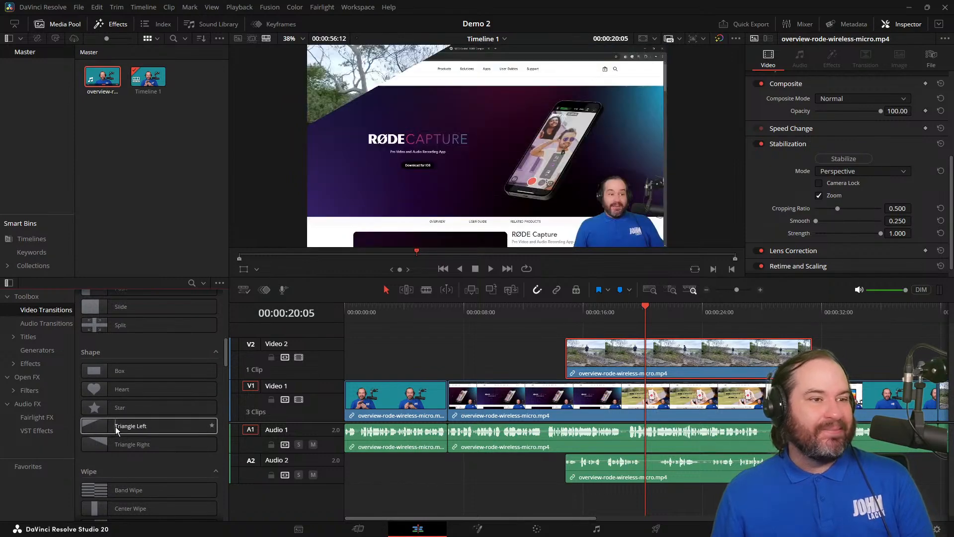
{"action": "scroll", "coordinate": [189, 490], "scroll_direction": "down", "scroll_amount": 1}
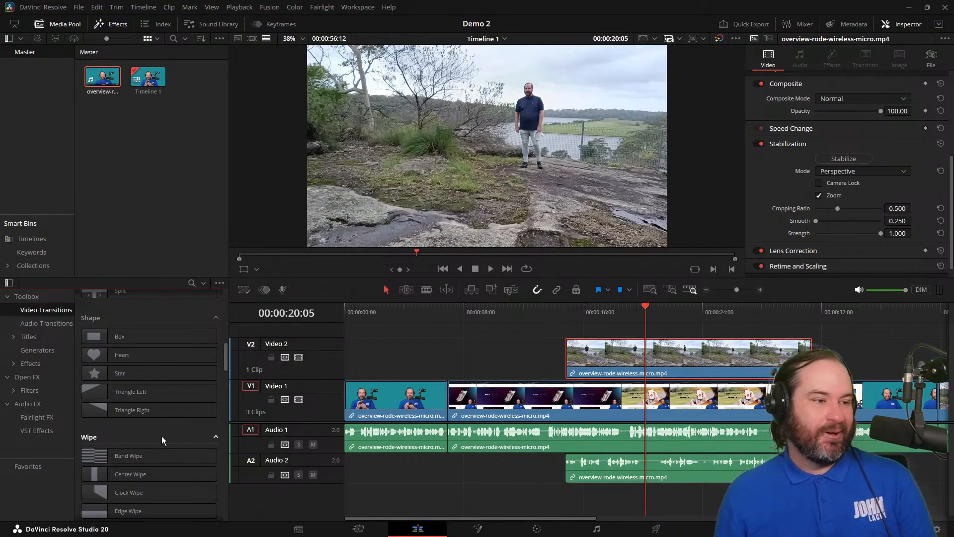
{"action": "scroll", "coordinate": [160, 443], "scroll_direction": "down", "scroll_amount": 3}
{"action": "scroll", "coordinate": [163, 493], "scroll_direction": "down", "scroll_amount": 2}
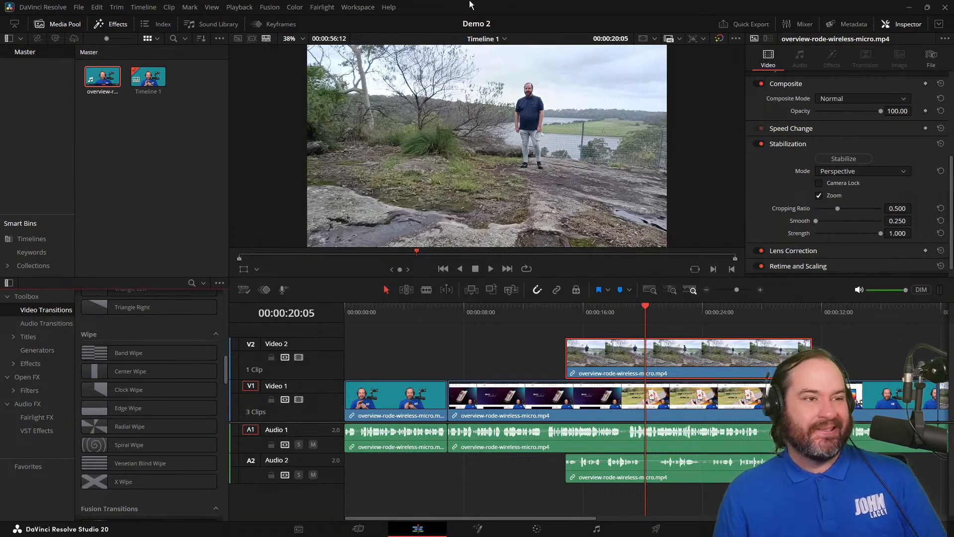
{"action": "left_click_drag", "start_coordinate": [415, 309], "coordinate": [375, 314]}
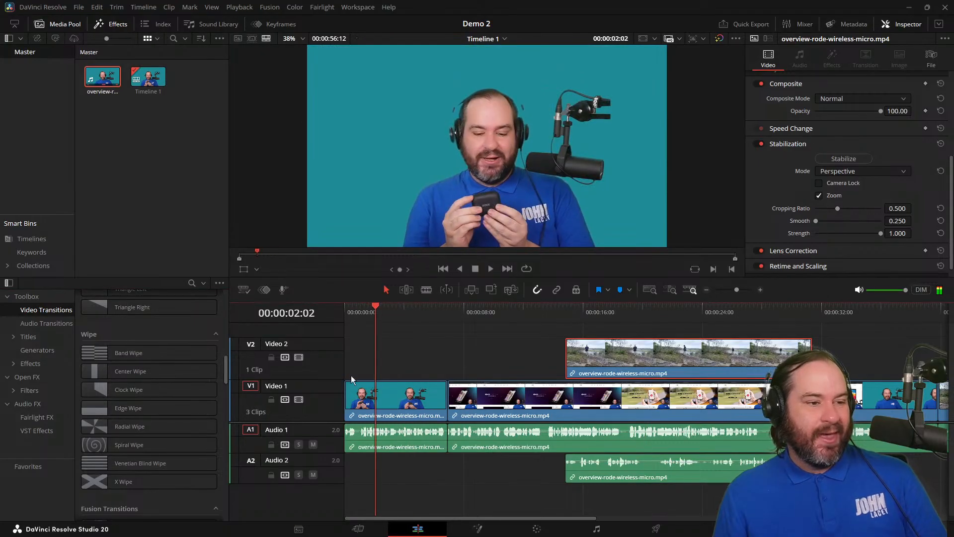
{"action": "scroll", "coordinate": [166, 482], "scroll_direction": "down", "scroll_amount": 10}
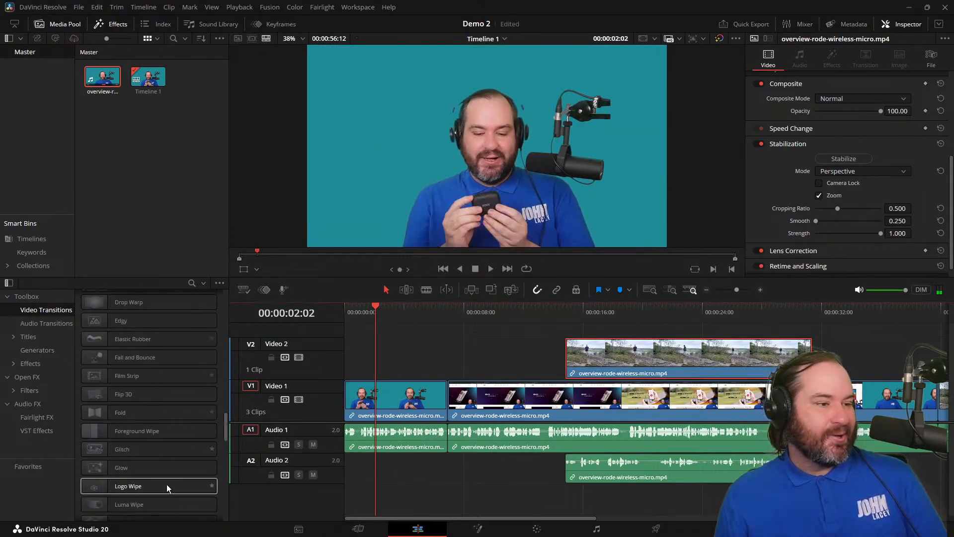
Browse the available generators, including the Stinger Transitions group, and preview the Wipe generator.
{"action": "left_click", "coordinate": [34, 351]}
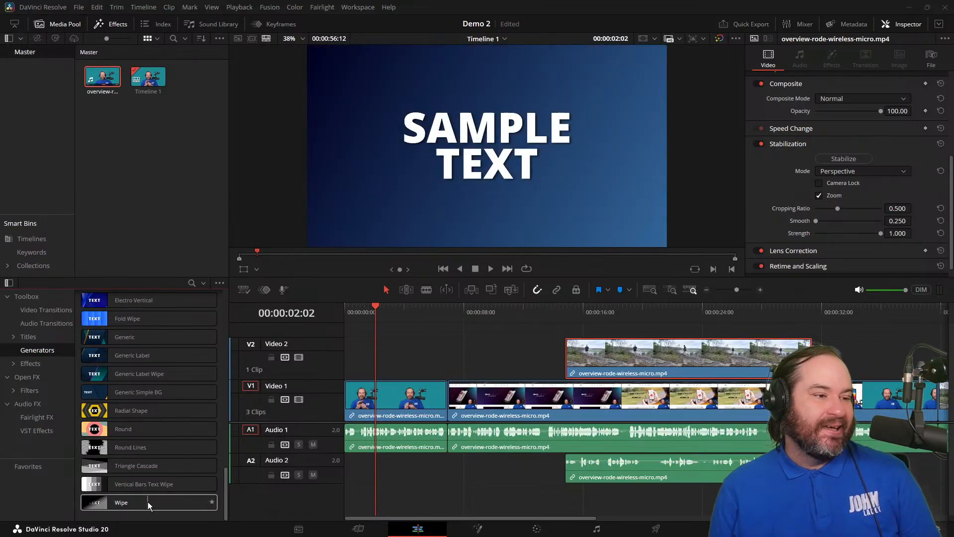
{"action": "scroll", "coordinate": [171, 371], "scroll_direction": "up", "scroll_amount": 2}
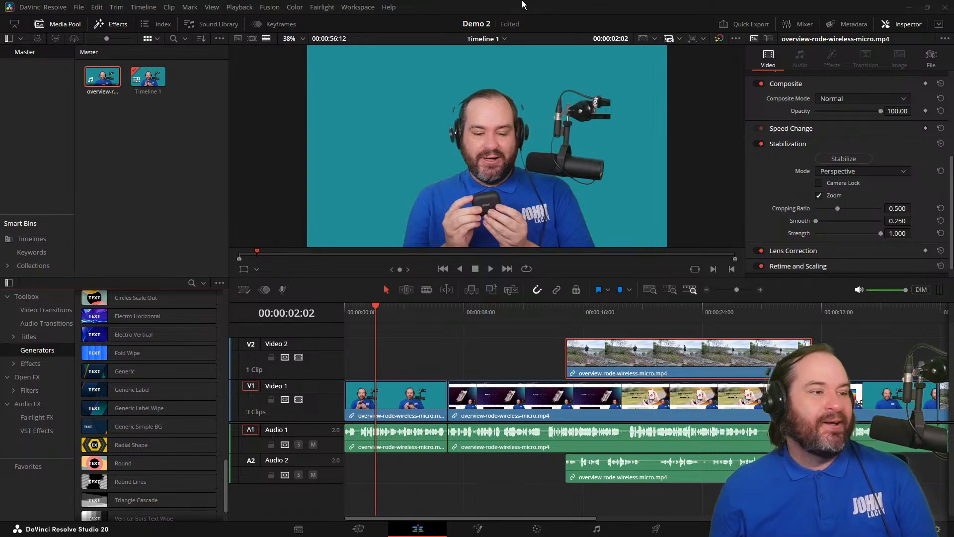
{"action": "scroll", "coordinate": [187, 449], "scroll_direction": "down", "scroll_amount": 2}
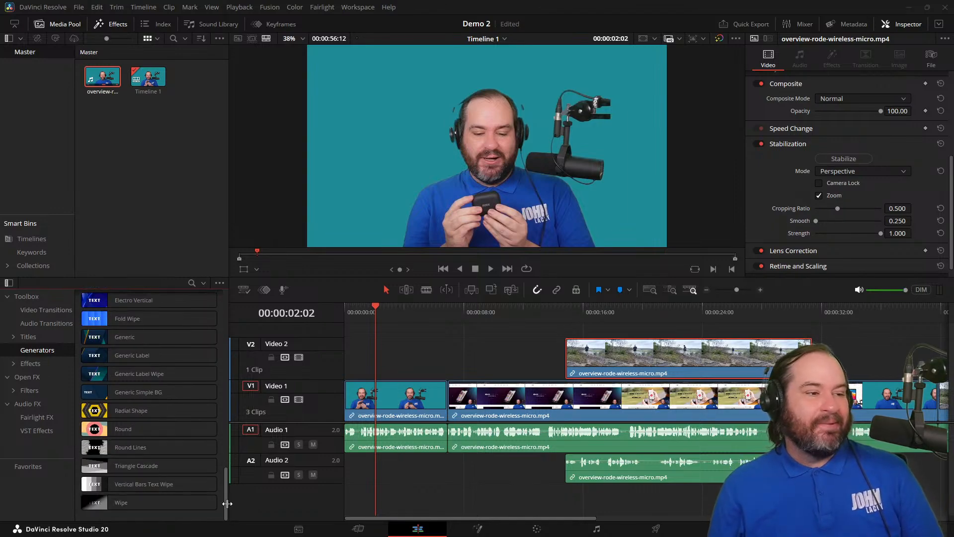
{"action": "scroll", "coordinate": [118, 458], "scroll_direction": "up", "scroll_amount": 6}
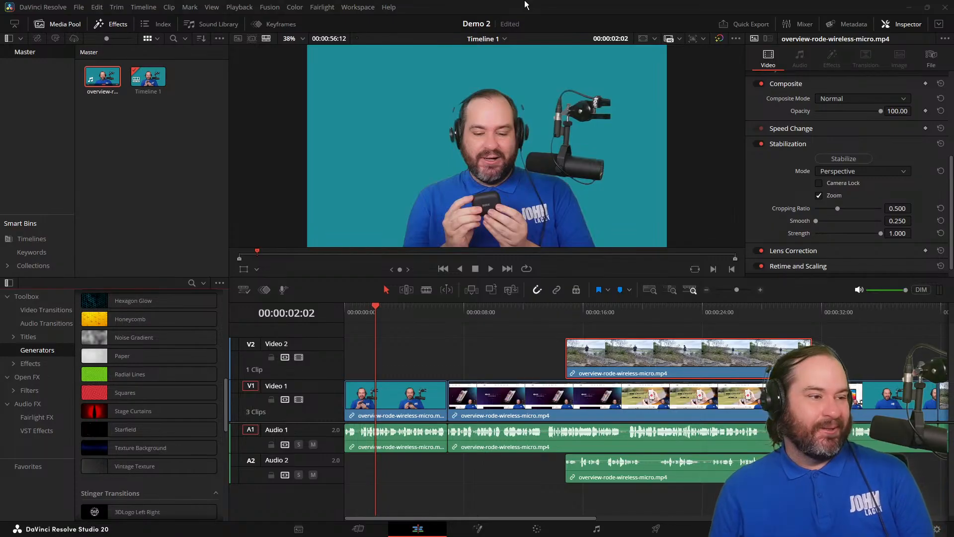
{"action": "scroll", "coordinate": [181, 396], "scroll_direction": "up", "scroll_amount": 5}
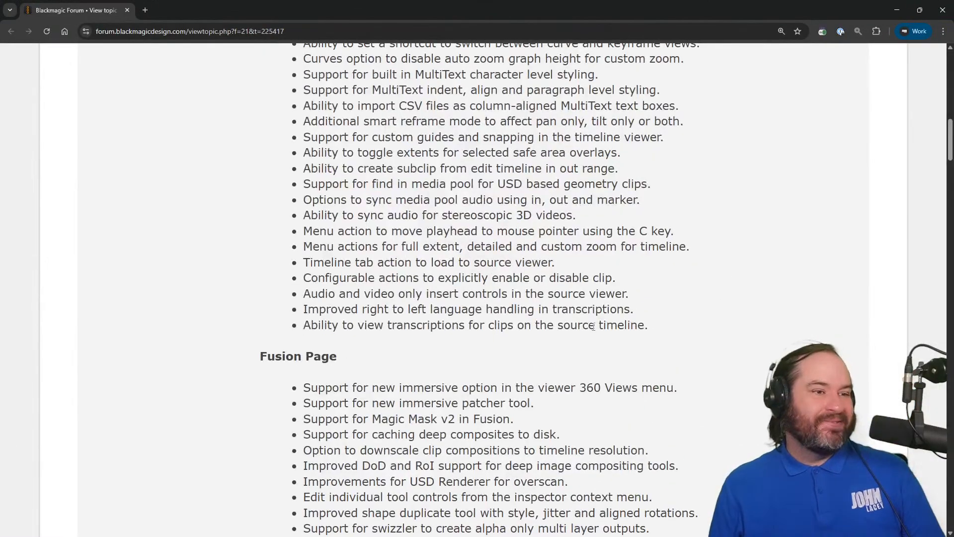
Review the Key Features and Cut and Edit Page lists in the release notes on the Blackmagic forum.
{"action": "scroll", "coordinate": [579, 343], "scroll_direction": "up", "scroll_amount": 2}
{"action": "scroll", "coordinate": [569, 366], "scroll_direction": "up", "scroll_amount": 2}
{"action": "scroll", "coordinate": [565, 381], "scroll_direction": "up", "scroll_amount": 2}
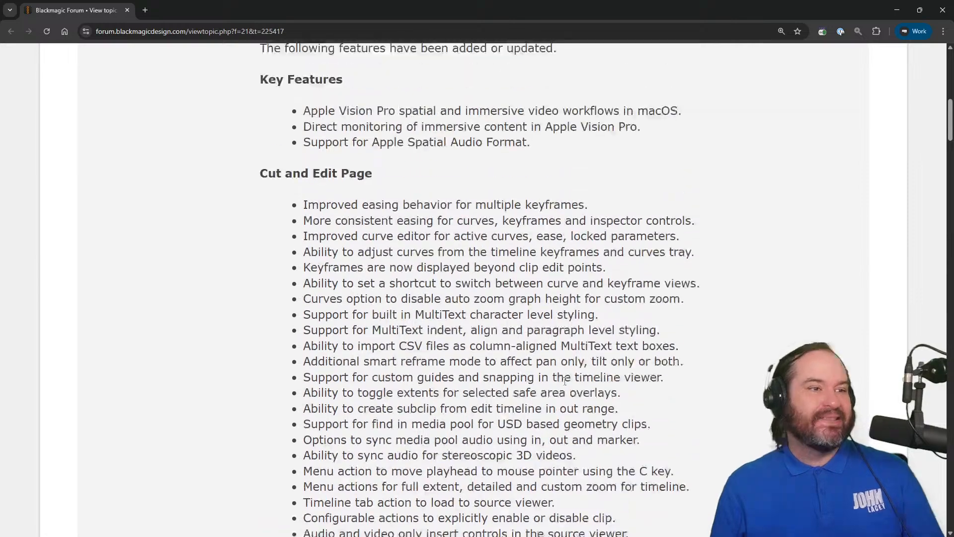
{"action": "scroll", "coordinate": [565, 381], "scroll_direction": "up", "scroll_amount": 1}
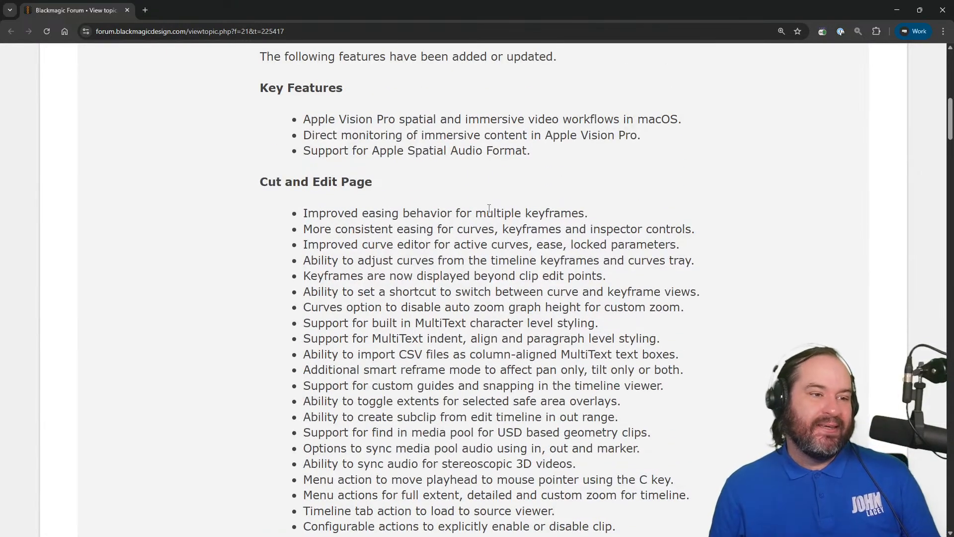
Switch back to DaVinci Resolve, open the keyframe editor and display the parameters of the first Video 1 clip.
{"action": "key", "text": "alt+Tab"}
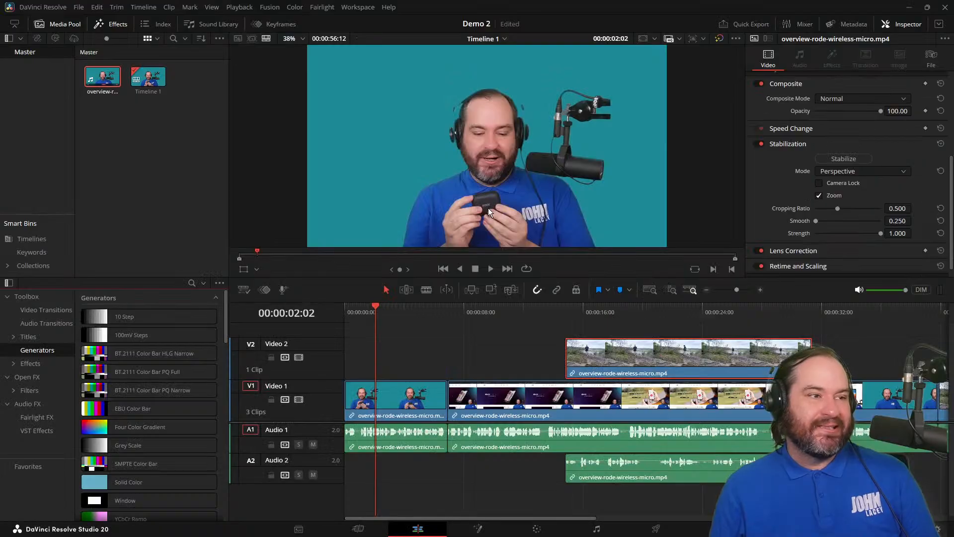
{"action": "left_click", "coordinate": [517, 395]}
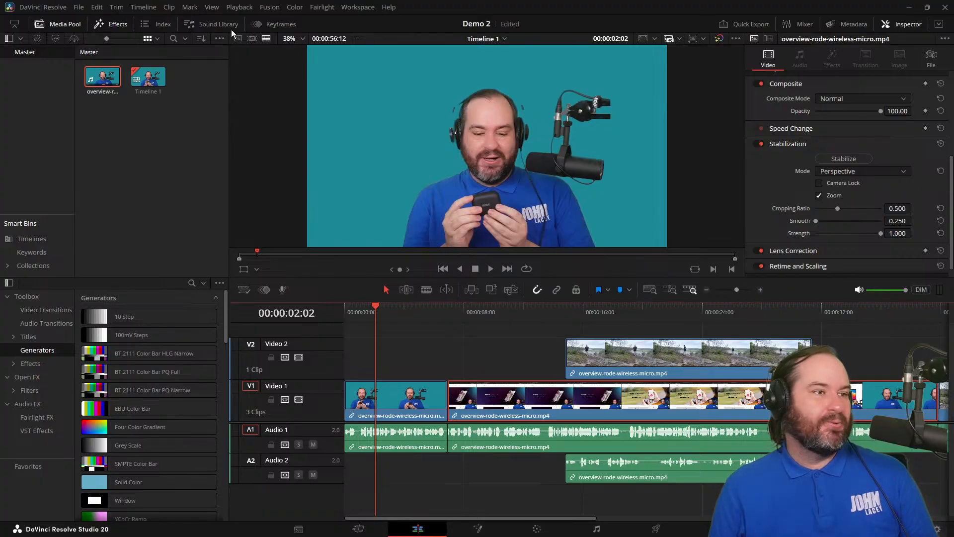
{"action": "left_click", "coordinate": [279, 24]}
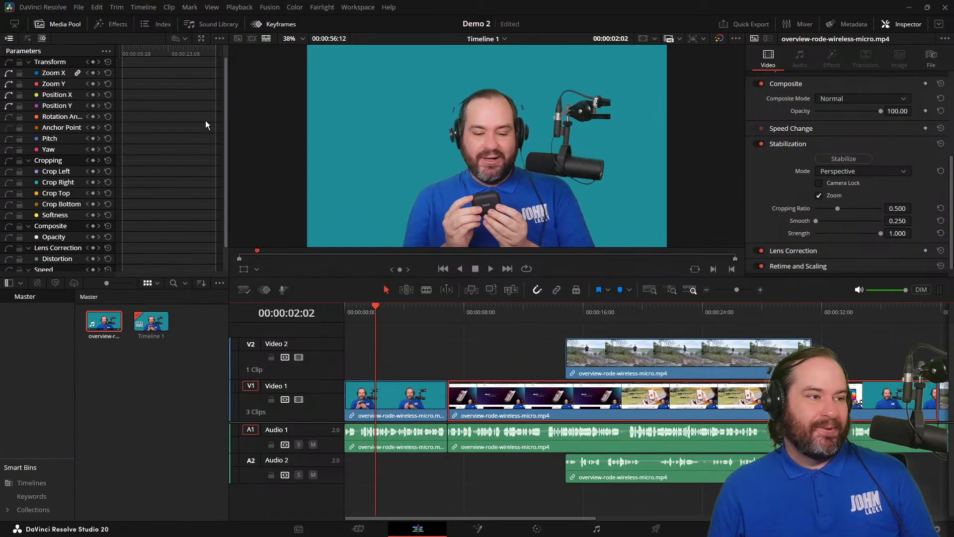
{"action": "scroll", "coordinate": [213, 159], "scroll_direction": "down", "scroll_amount": 2}
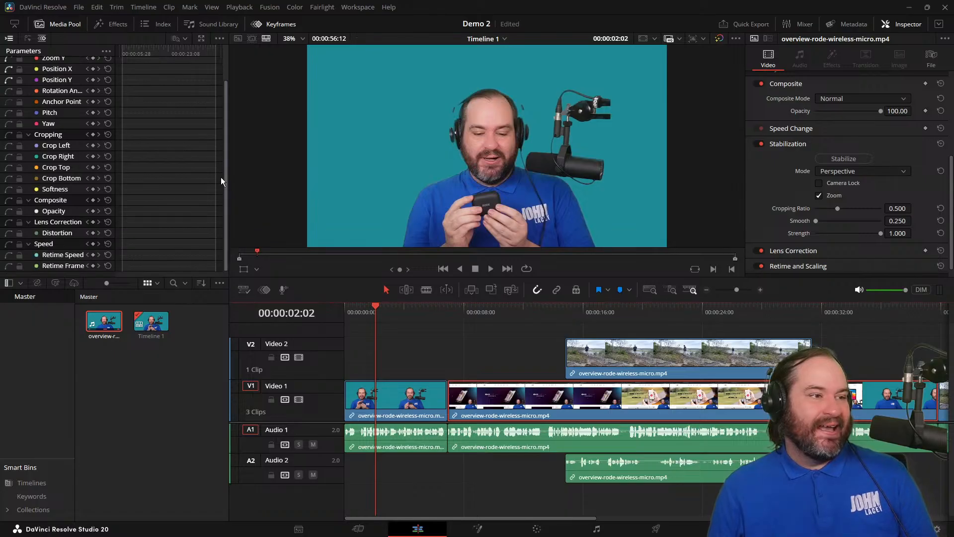
{"action": "scroll", "coordinate": [221, 184], "scroll_direction": "up", "scroll_amount": 2}
{"action": "left_click", "coordinate": [378, 398]}
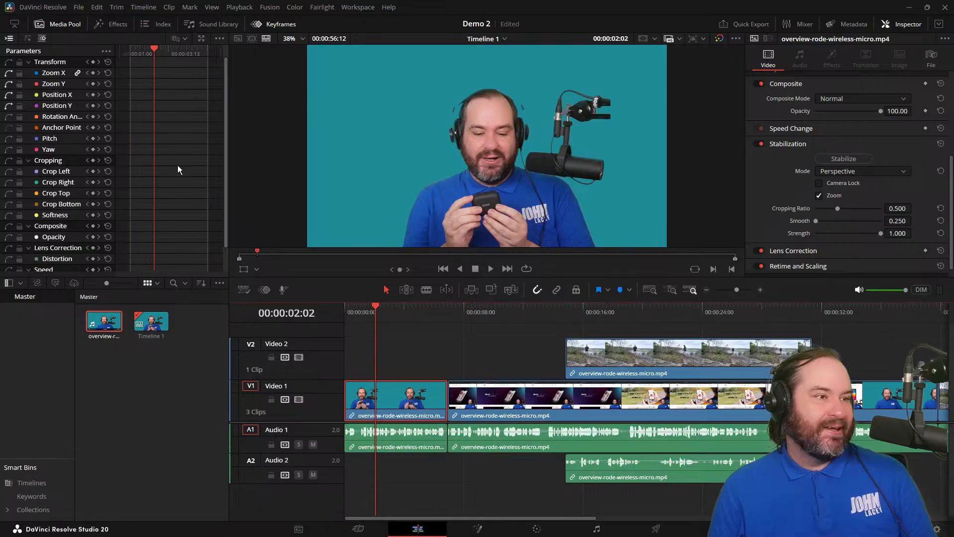
Keyframe all Transform parameters at 00:00:00:05 and shift the picture to the right in the viewer at 00:00:02:23.
{"action": "left_click_drag", "start_coordinate": [152, 48], "coordinate": [132, 48]}
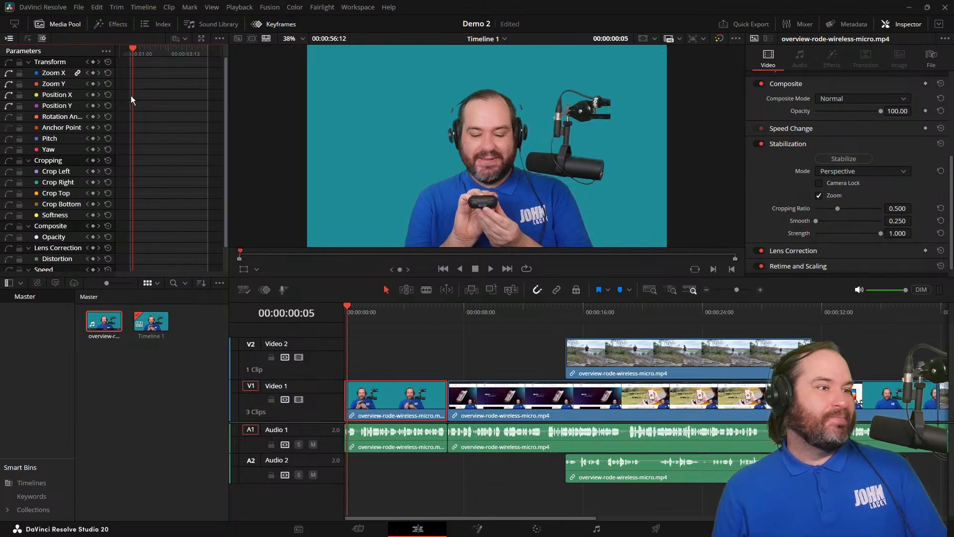
{"action": "left_click", "coordinate": [94, 64]}
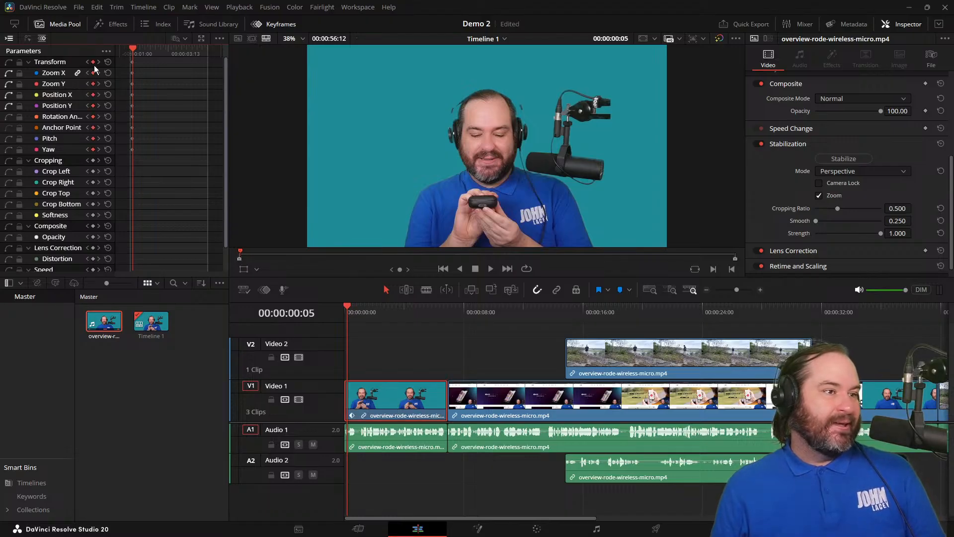
{"action": "left_click_drag", "start_coordinate": [130, 46], "coordinate": [161, 55]}
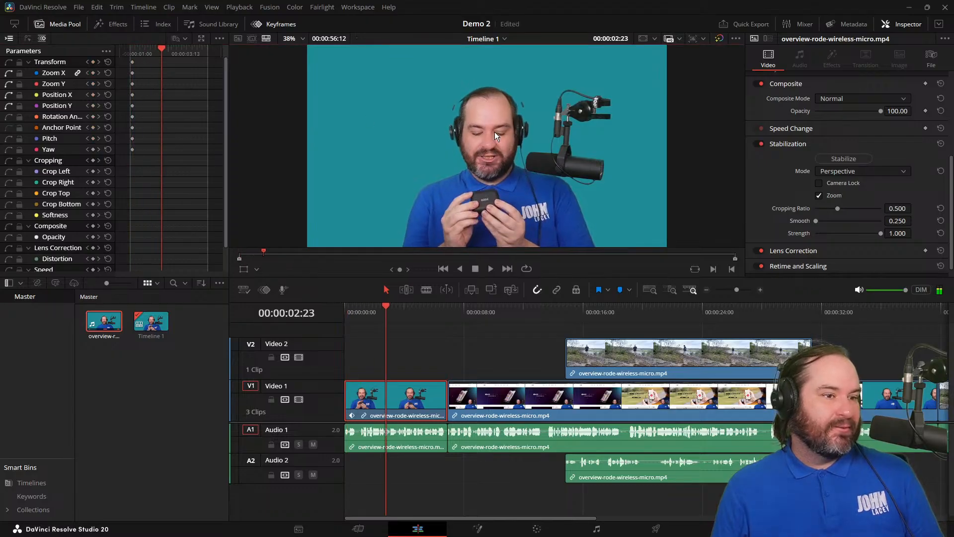
{"action": "left_click", "coordinate": [242, 270]}
{"action": "left_click_drag", "start_coordinate": [521, 114], "coordinate": [650, 106]}
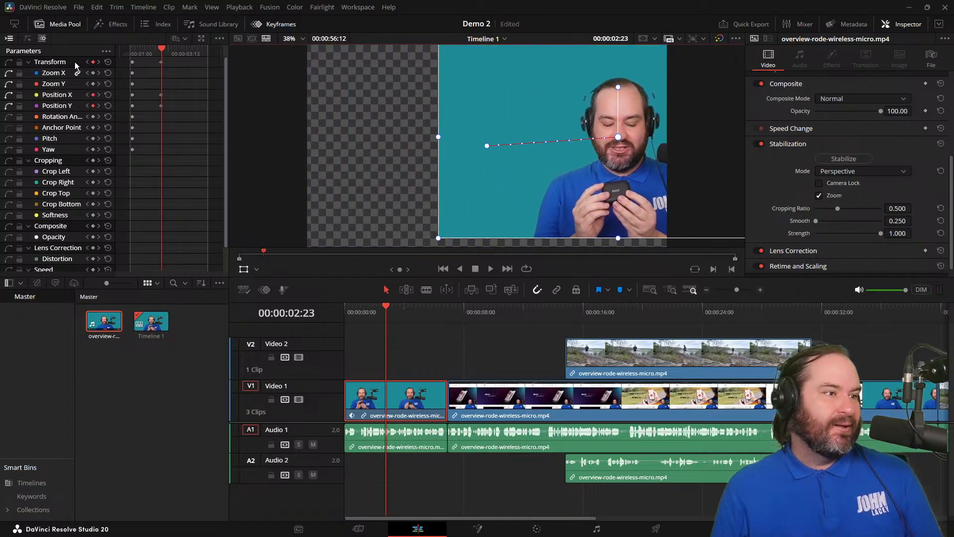
Play back the sideways movement, then undo the position change and the Transform keyframes.
{"action": "left_click_drag", "start_coordinate": [161, 48], "coordinate": [90, 58]}
{"action": "key", "text": "space"}
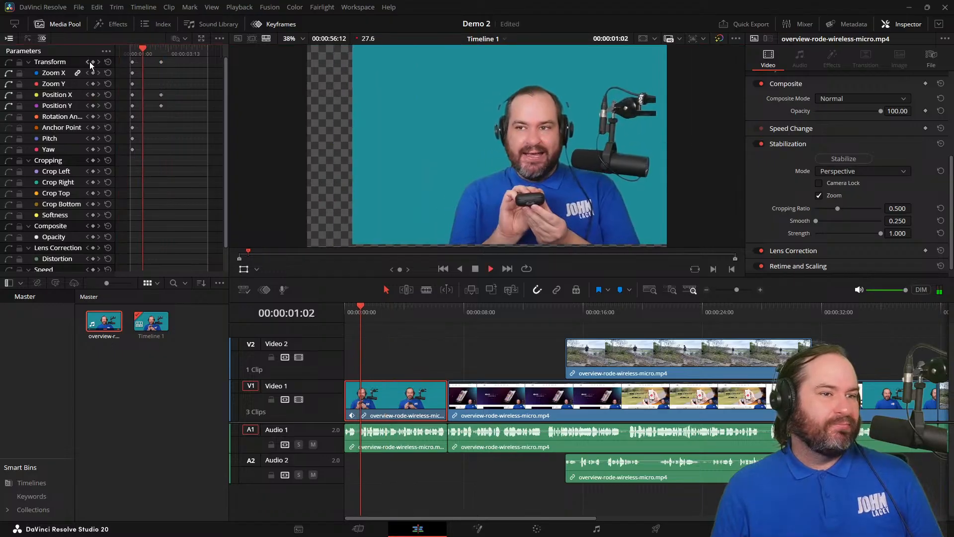
{"action": "key", "text": "space"}
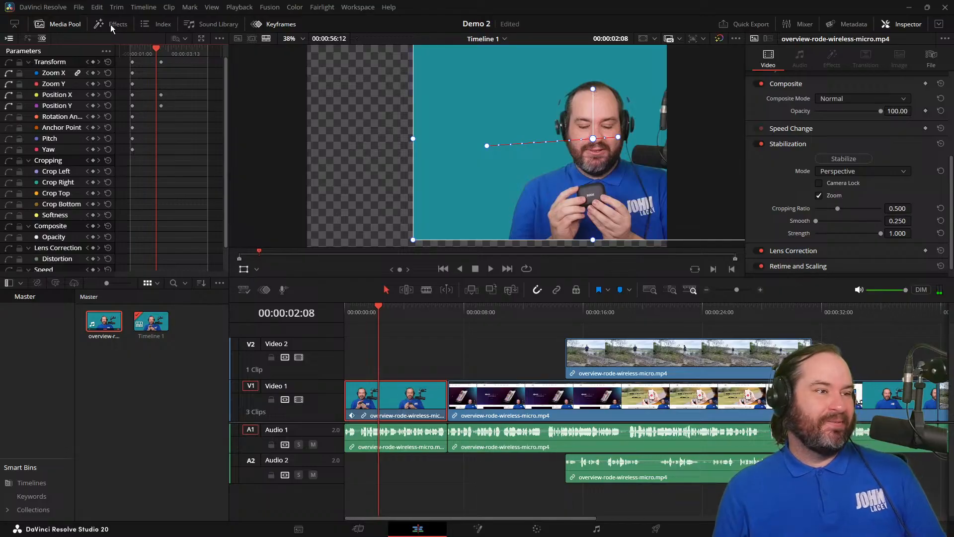
{"action": "left_click_drag", "start_coordinate": [151, 48], "coordinate": [49, 40]}
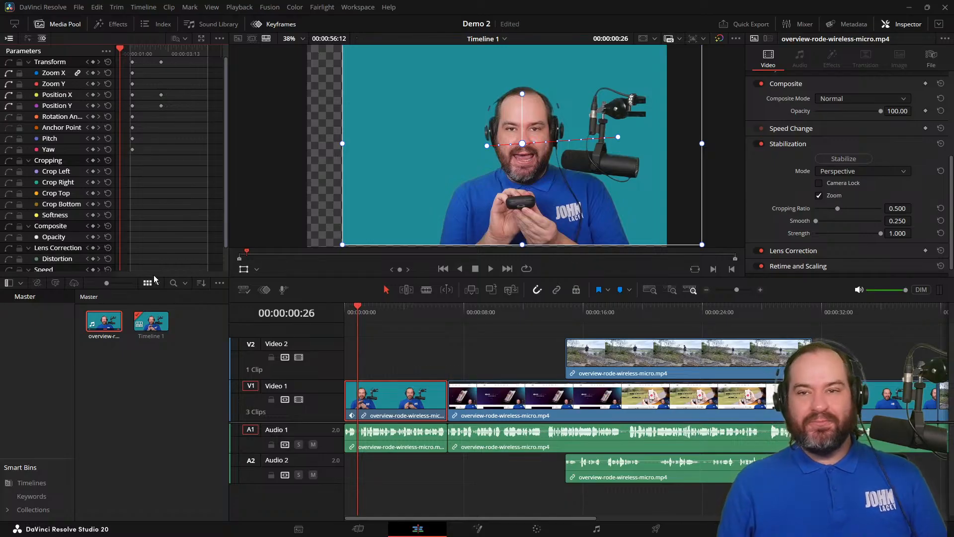
{"action": "key", "text": "ctrl+z"}
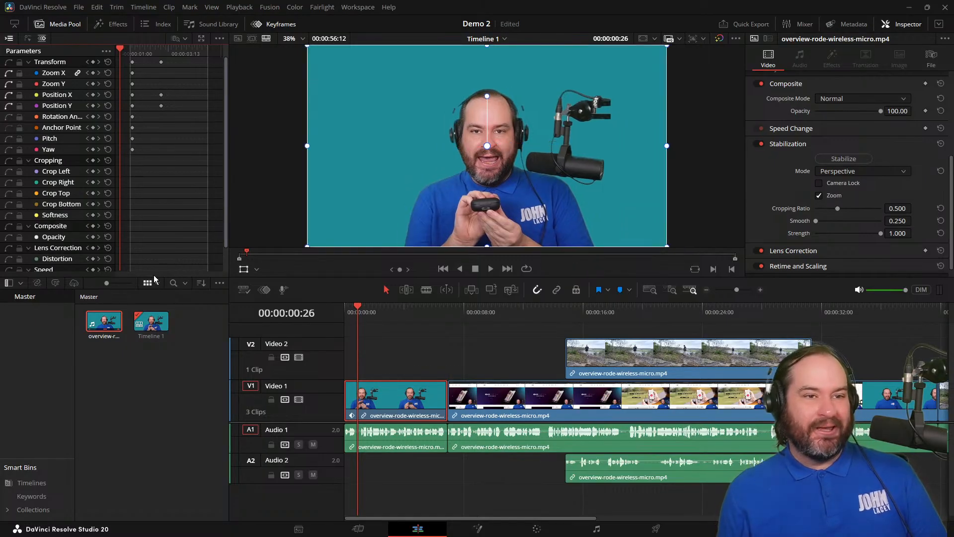
{"action": "key", "text": "ctrl+z"}
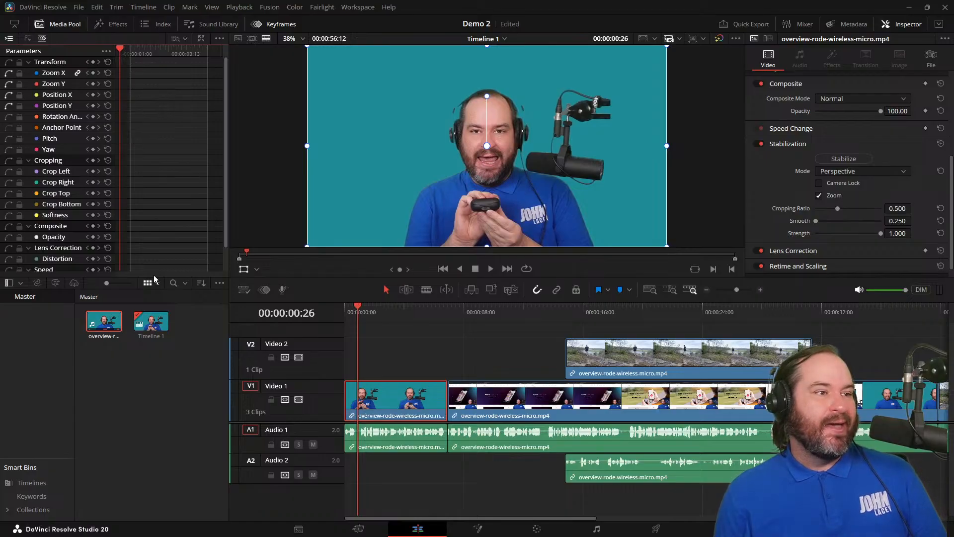
Save the project and add a Zoom keyframe at 00:00:00:00 on the first Video 1 clip.
{"action": "key", "text": "ctrl+s"}
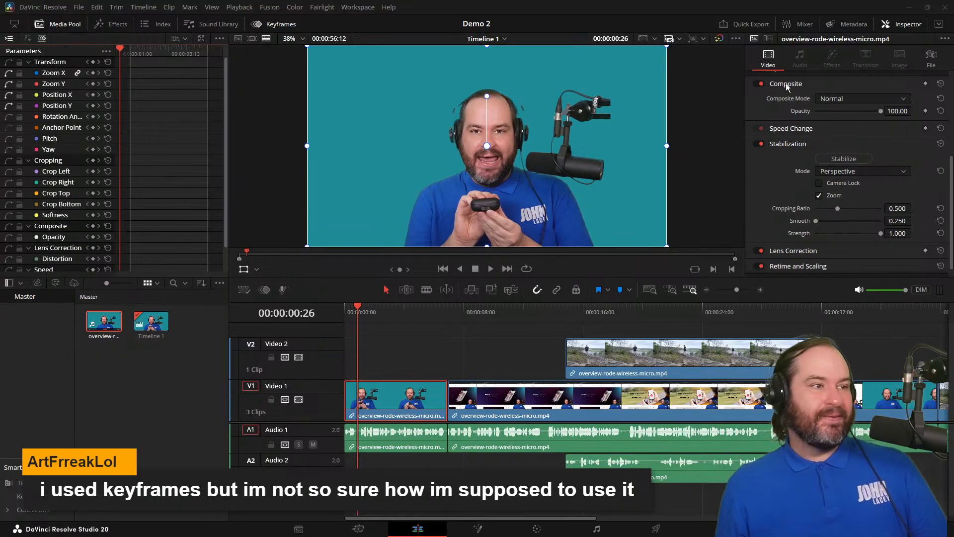
{"action": "left_click_drag", "start_coordinate": [118, 49], "coordinate": [121, 49]}
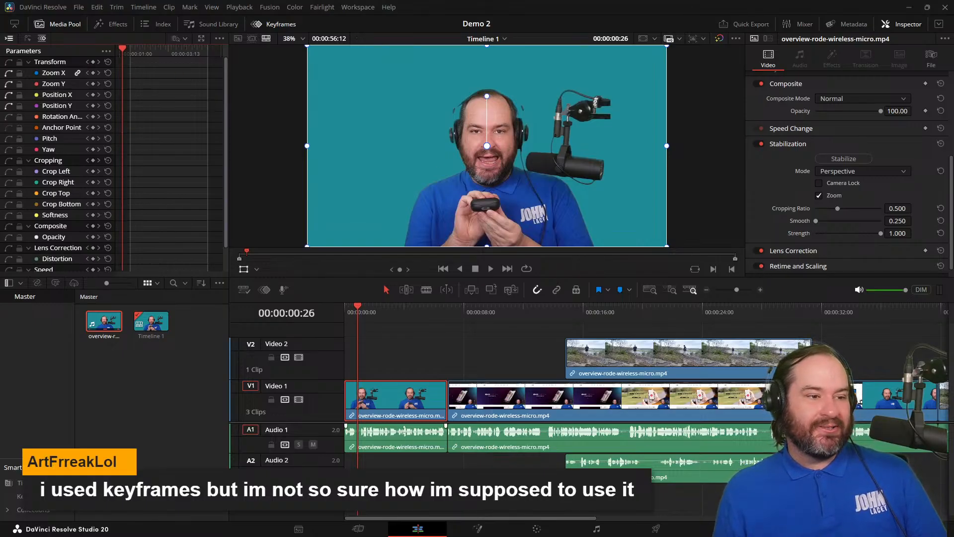
{"action": "scroll", "coordinate": [813, 184], "scroll_direction": "up", "scroll_amount": 5}
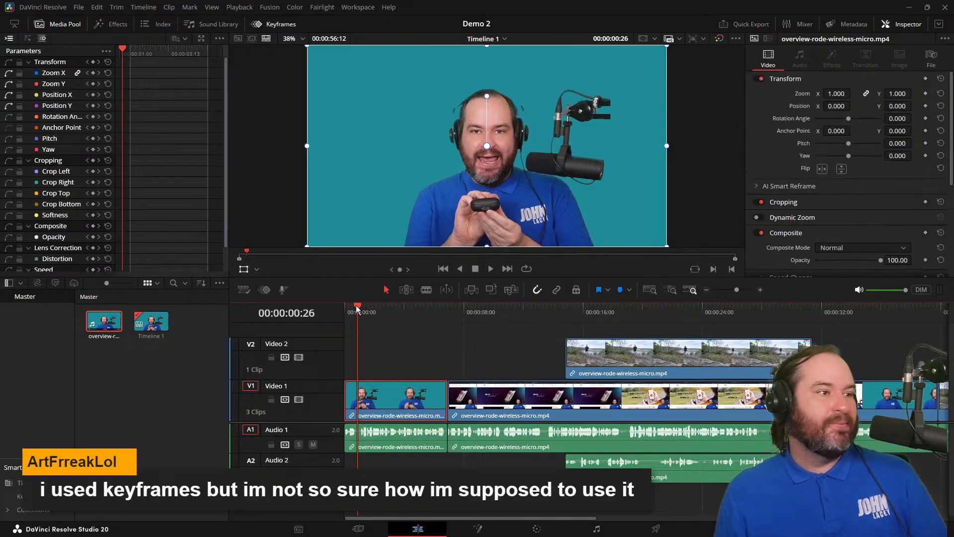
{"action": "left_click_drag", "start_coordinate": [358, 313], "coordinate": [341, 312]}
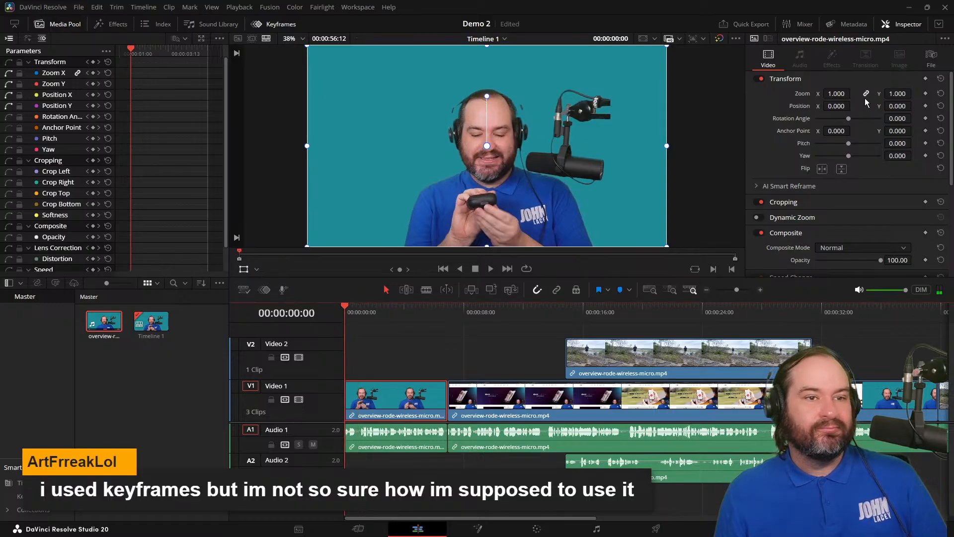
{"action": "left_click", "coordinate": [925, 94]}
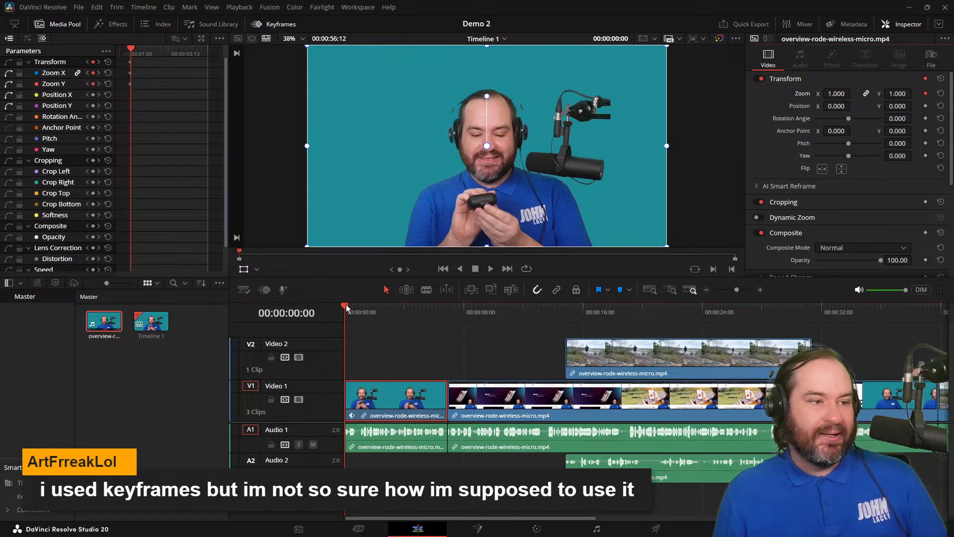
Set the clip's Zoom to 1.750 at 00:00:03:04 to create a second keyframe.
{"action": "left_click_drag", "start_coordinate": [350, 308], "coordinate": [391, 308]}
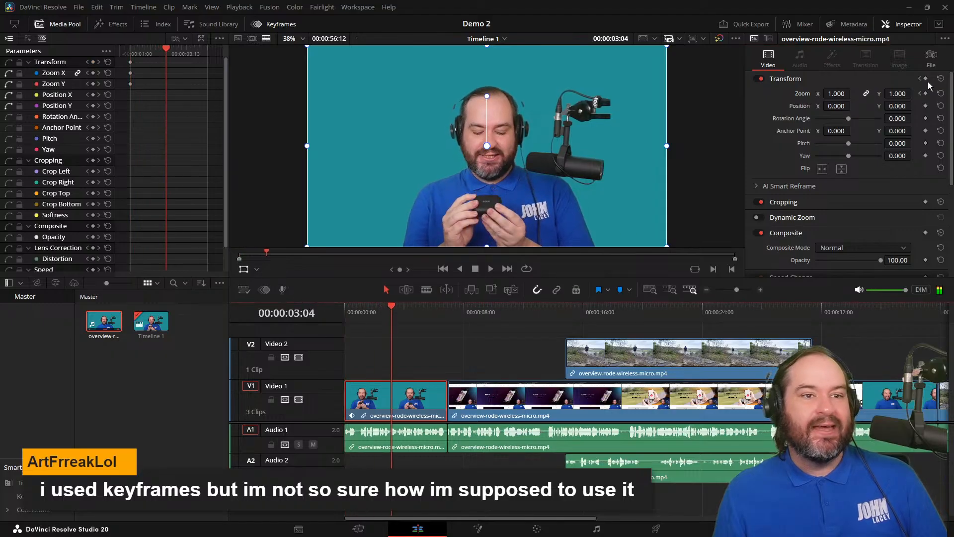
{"action": "left_click", "coordinate": [837, 93]}
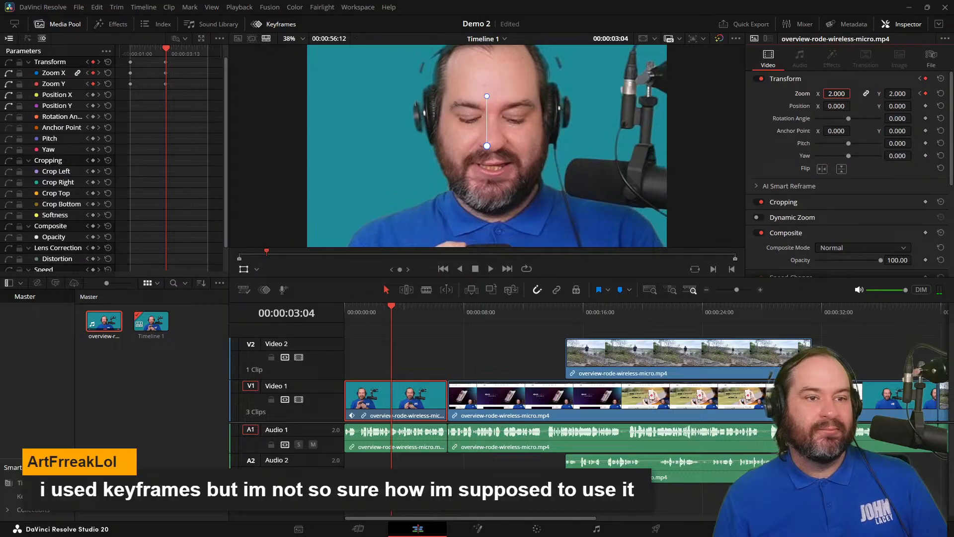
{"action": "key", "text": "Down"}
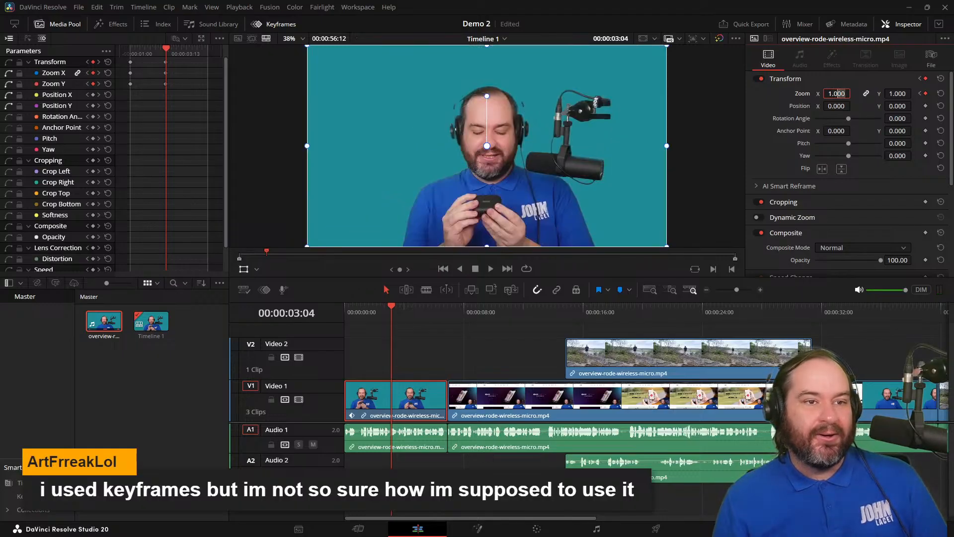
{"action": "type", "text": "1.75"}
{"action": "key", "text": "Return"}
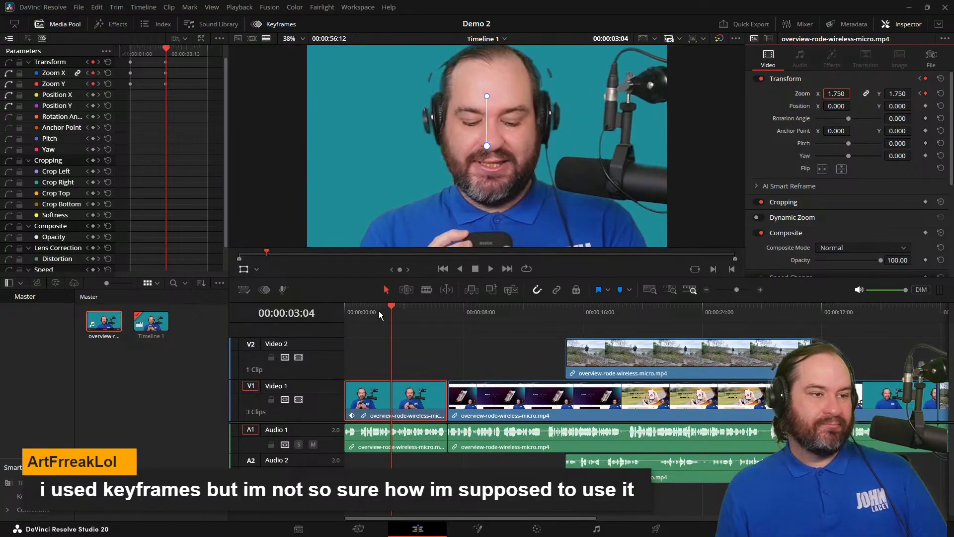
Play back the zoom-in animation from the clip's start and return the playhead to 00:00:00:00.
{"action": "left_click_drag", "start_coordinate": [394, 305], "coordinate": [341, 306]}
{"action": "left_click", "coordinate": [489, 272]}
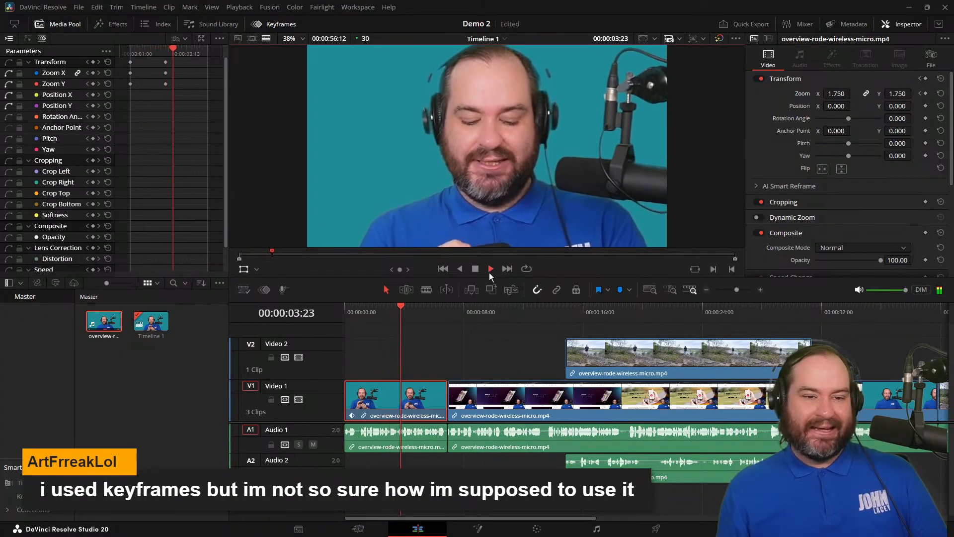
{"action": "left_click", "coordinate": [475, 270]}
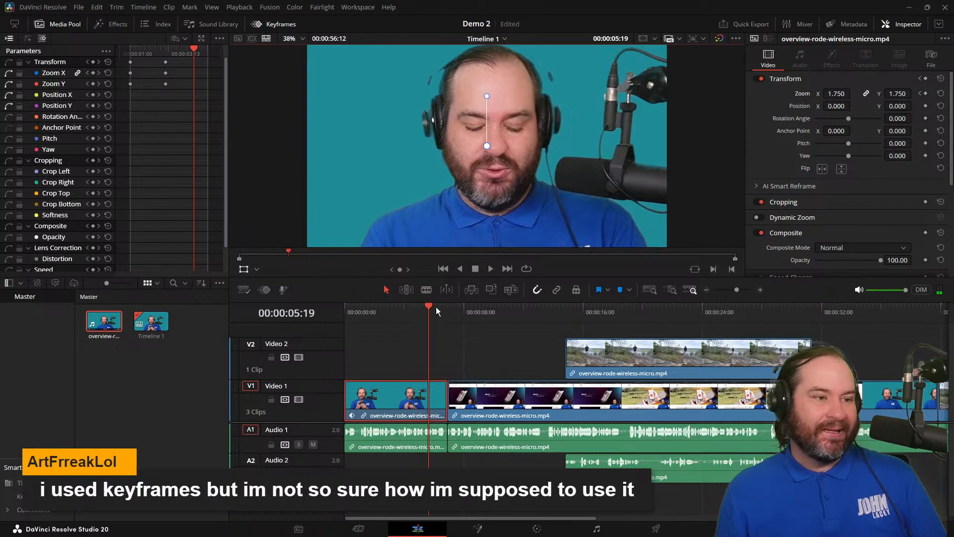
{"action": "left_click_drag", "start_coordinate": [429, 305], "coordinate": [315, 317]}
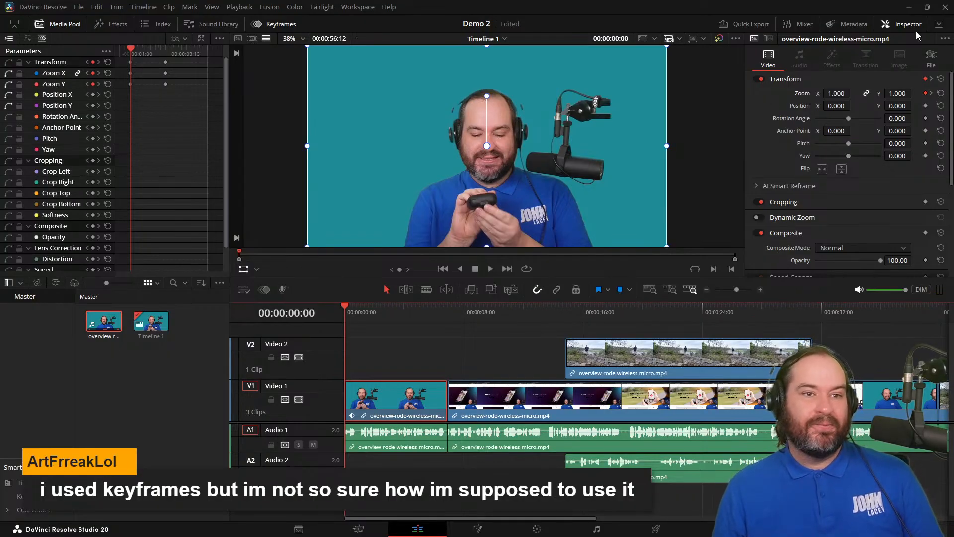
{"action": "scroll", "coordinate": [840, 223], "scroll_direction": "down", "scroll_amount": 2}
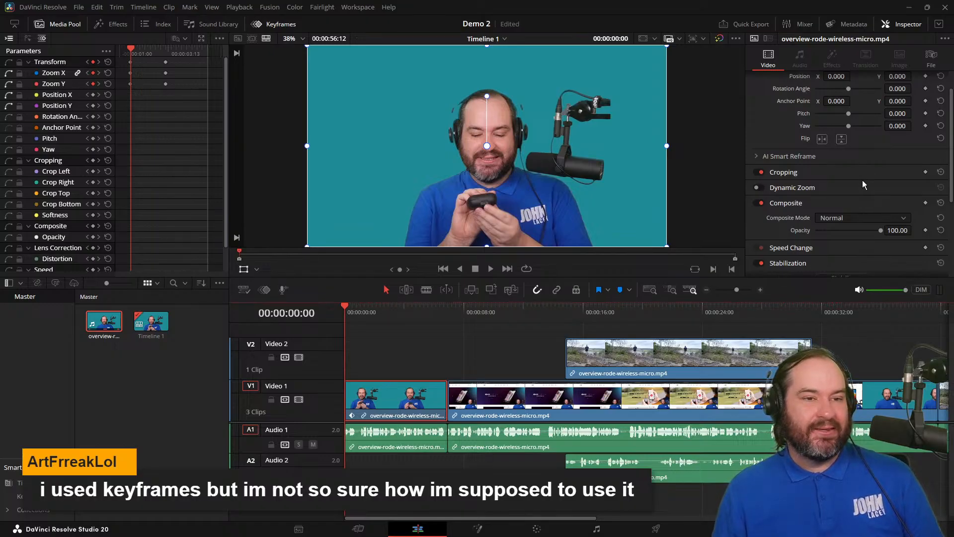
{"action": "scroll", "coordinate": [862, 180], "scroll_direction": "up", "scroll_amount": 2}
Set the clip's Zoom to 1.200 at 00:00:03:16 to add a keyframe for zooming out.
{"action": "left_click_drag", "start_coordinate": [346, 306], "coordinate": [399, 308]}
{"action": "left_click", "coordinate": [845, 95]}
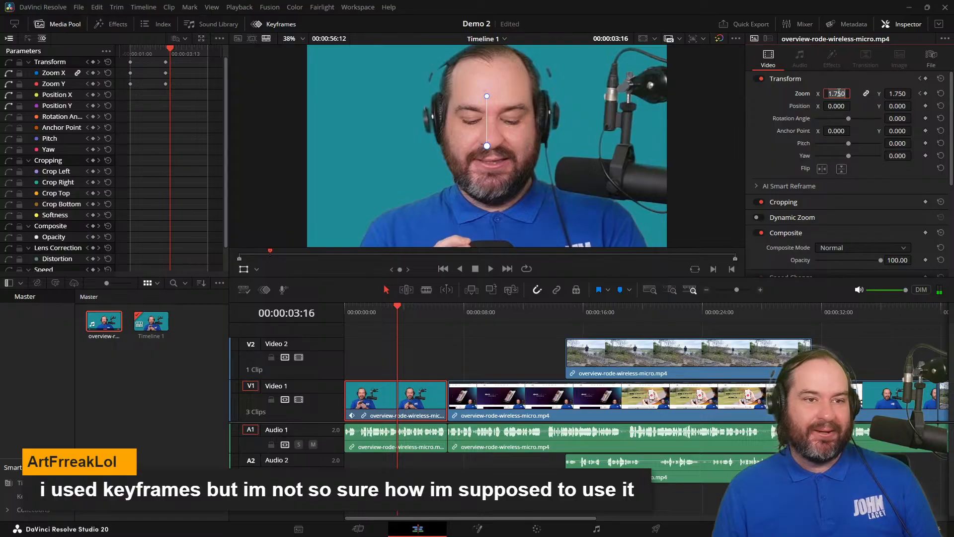
{"action": "key", "text": "Left"}
{"action": "key", "text": "shift+Right"}
{"action": "key", "text": "shift+Right"}
{"action": "key", "text": "shift+Right"}
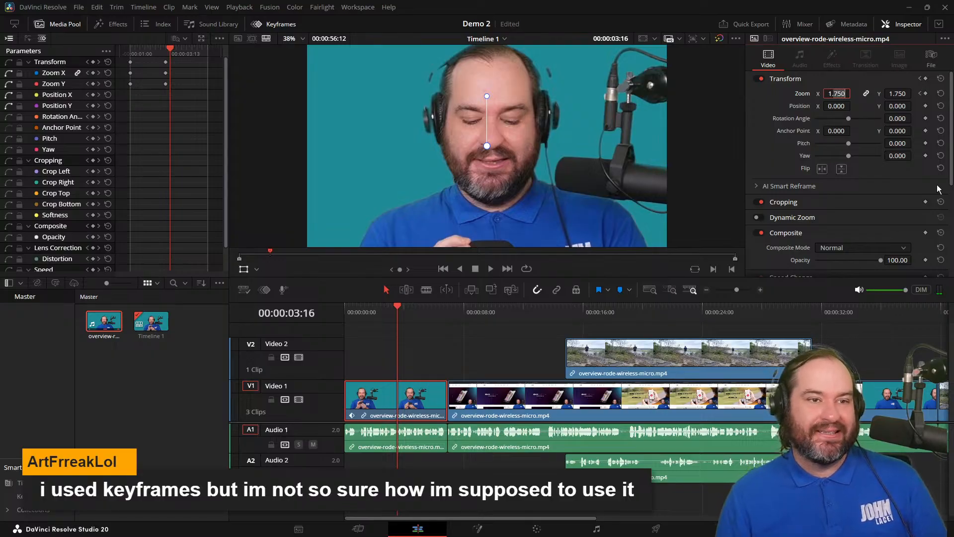
{"action": "type", "text": "200"}
{"action": "key", "text": "Return"}
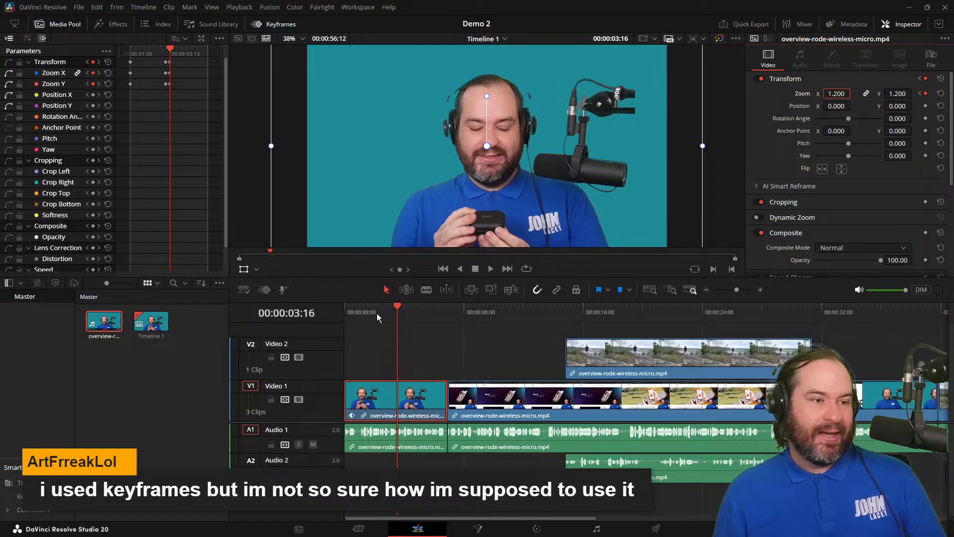
Set the clip's Zoom to 1.000 at 00:00:05:21 to return the picture to full frame.
{"action": "left_click_drag", "start_coordinate": [398, 311], "coordinate": [429, 310]}
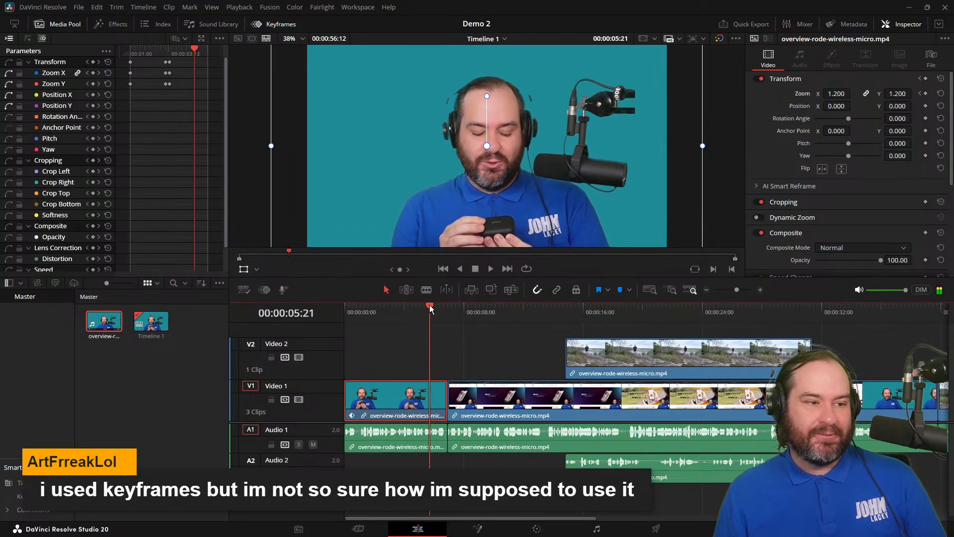
{"action": "left_click_drag", "start_coordinate": [837, 93], "coordinate": [845, 94]}
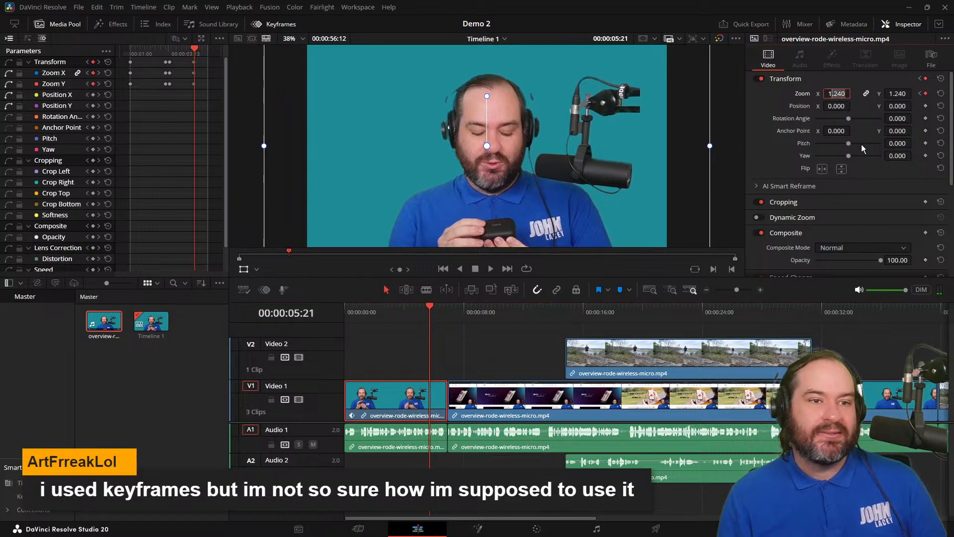
{"action": "type", "text": "000"}
{"action": "key", "text": "Return"}
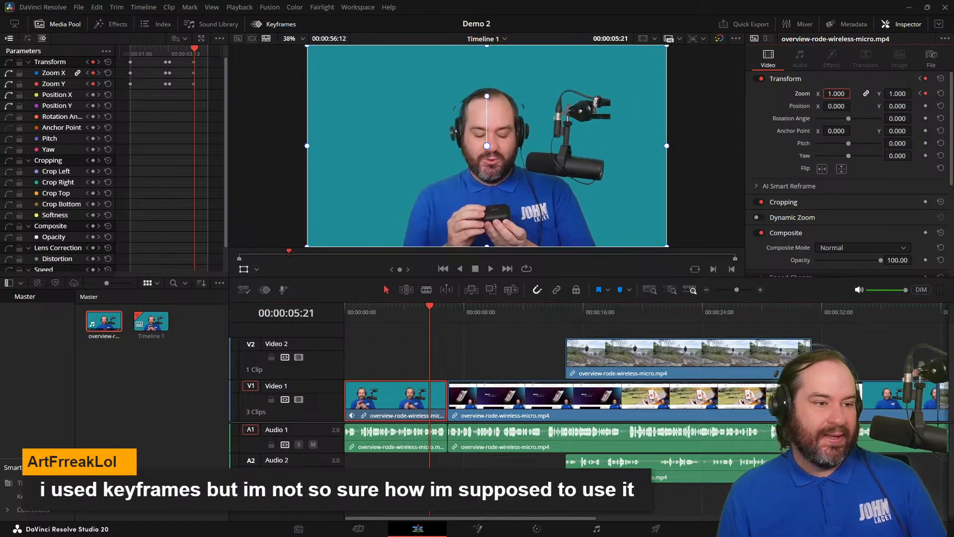
Play back the complete zoom-in and zoom-out animation from the start of the timeline.
{"action": "left_click_drag", "start_coordinate": [429, 307], "coordinate": [307, 299]}
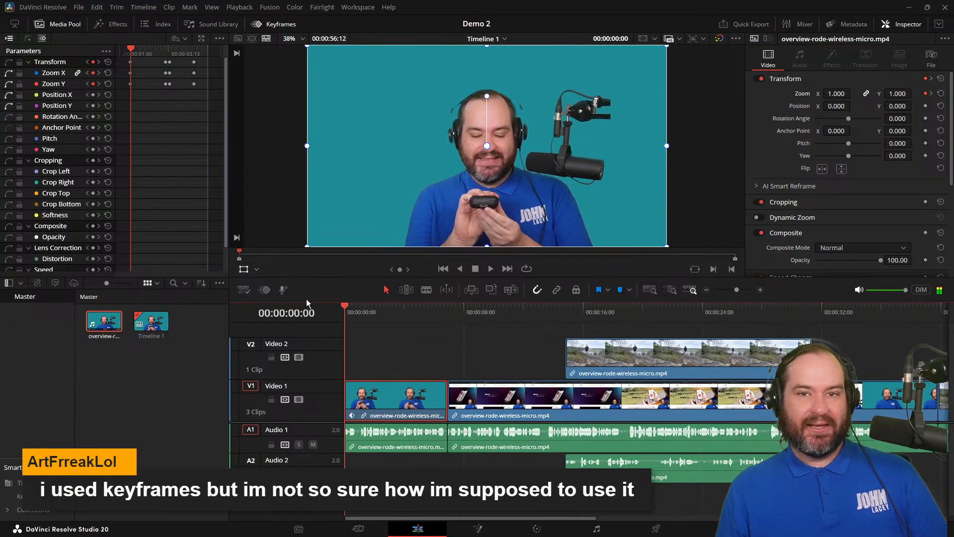
{"action": "left_click", "coordinate": [490, 269]}
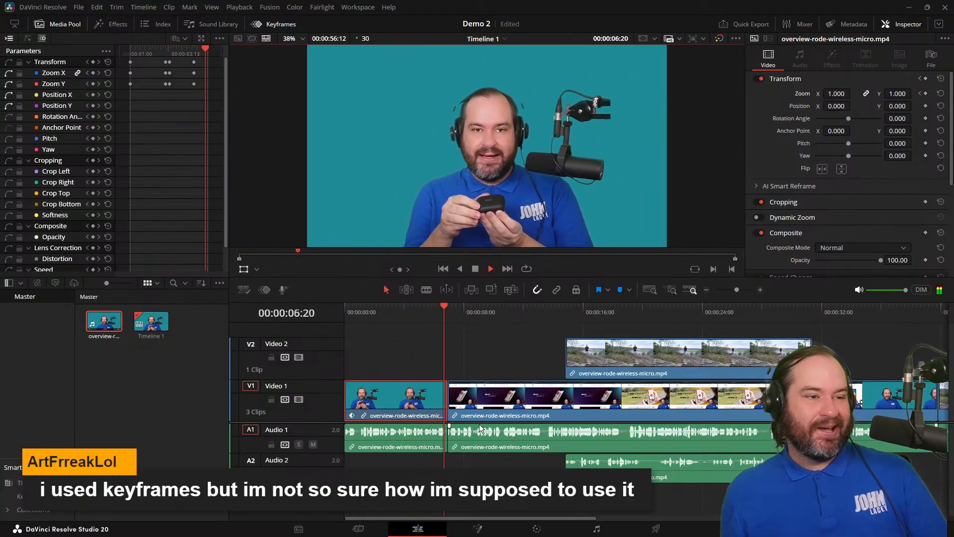
{"action": "left_click", "coordinate": [475, 268]}
Set the Zoom of the existing keyframe at 00:00:03:04 to 1.200 to match the one at 00:00:03:16.
{"action": "left_click_drag", "start_coordinate": [475, 306], "coordinate": [401, 311]}
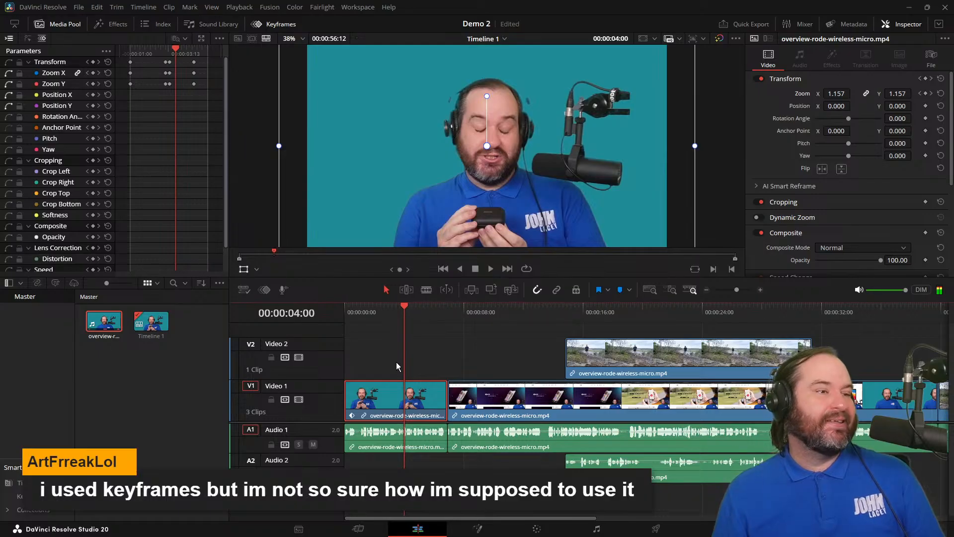
{"action": "left_click_drag", "start_coordinate": [177, 52], "coordinate": [167, 52]}
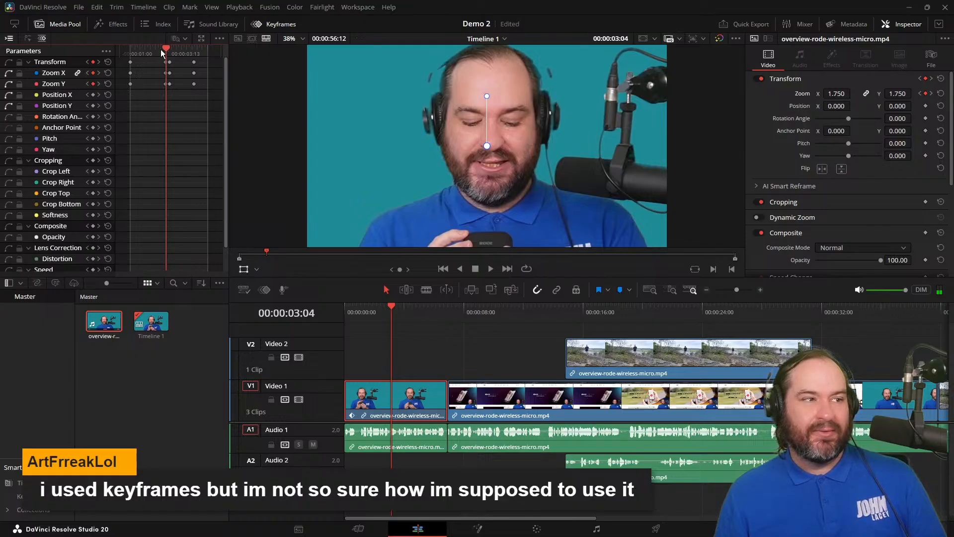
{"action": "left_click_drag", "start_coordinate": [165, 49], "coordinate": [169, 51]}
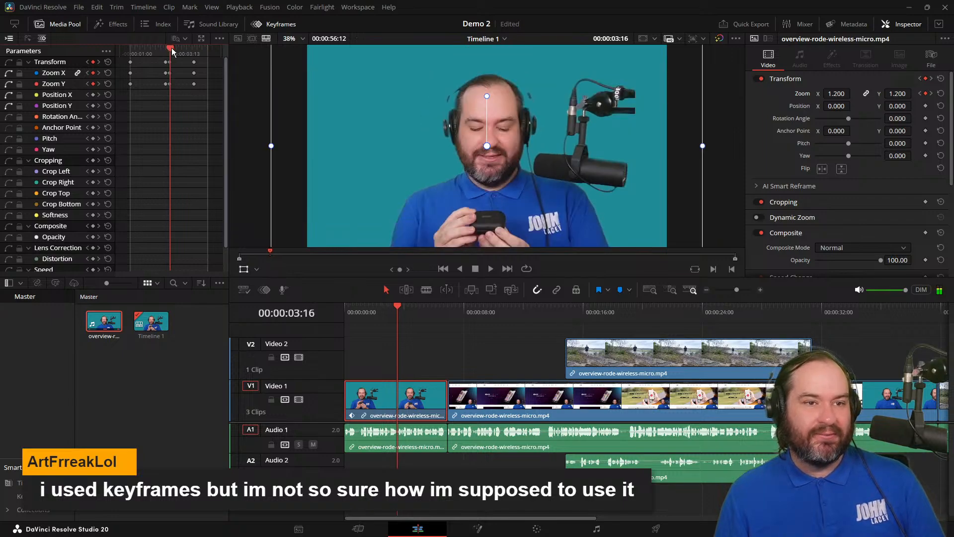
{"action": "left_click_drag", "start_coordinate": [170, 51], "coordinate": [167, 52]}
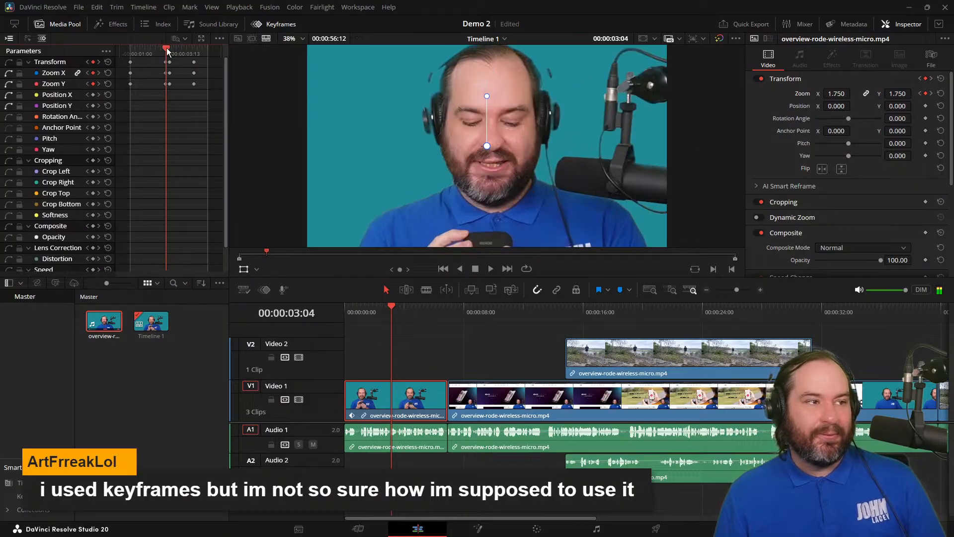
{"action": "left_click", "coordinate": [833, 94]}
{"action": "key", "text": "shift+Right"}
{"action": "key", "text": "shift+Right"}
{"action": "key", "text": "shift+Right"}
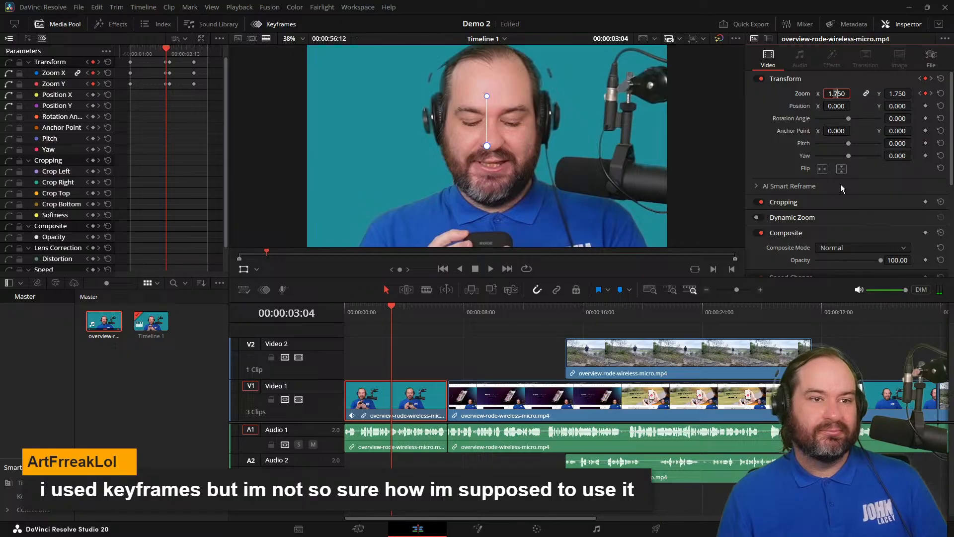
{"action": "type", "text": "2"}
{"action": "key", "text": "Return"}
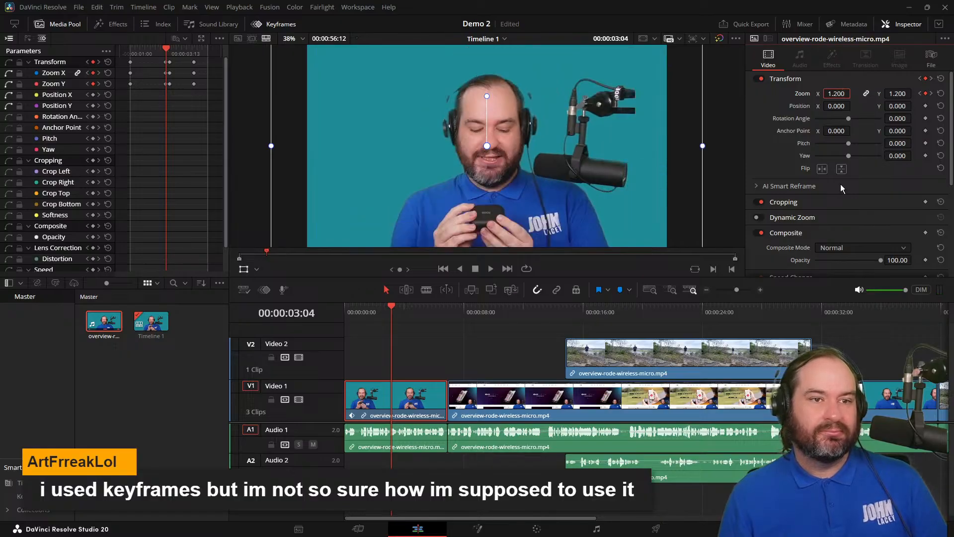
Review the gentler zoom animation by playing it from 00:00:00:00 past the end of the first clip.
{"action": "left_click_drag", "start_coordinate": [392, 307], "coordinate": [320, 313]}
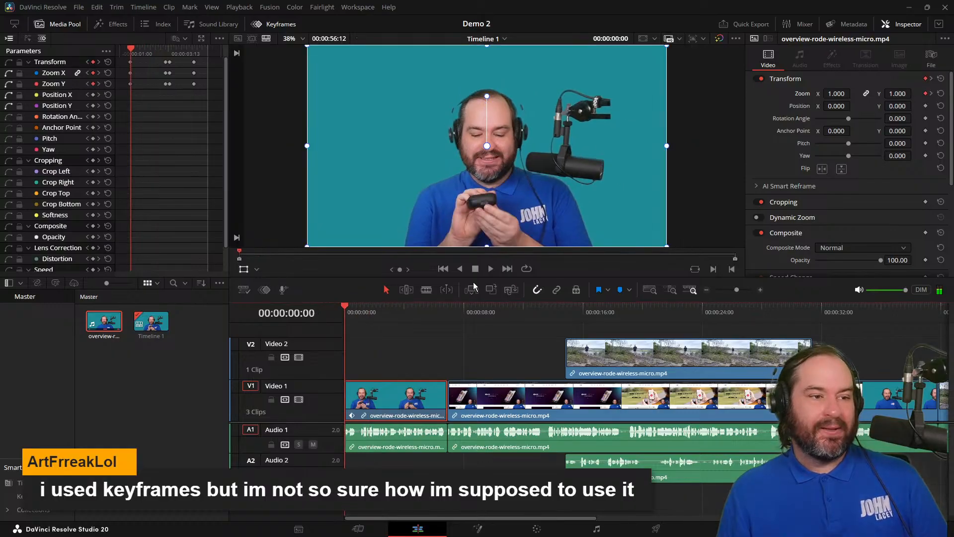
{"action": "left_click", "coordinate": [490, 273]}
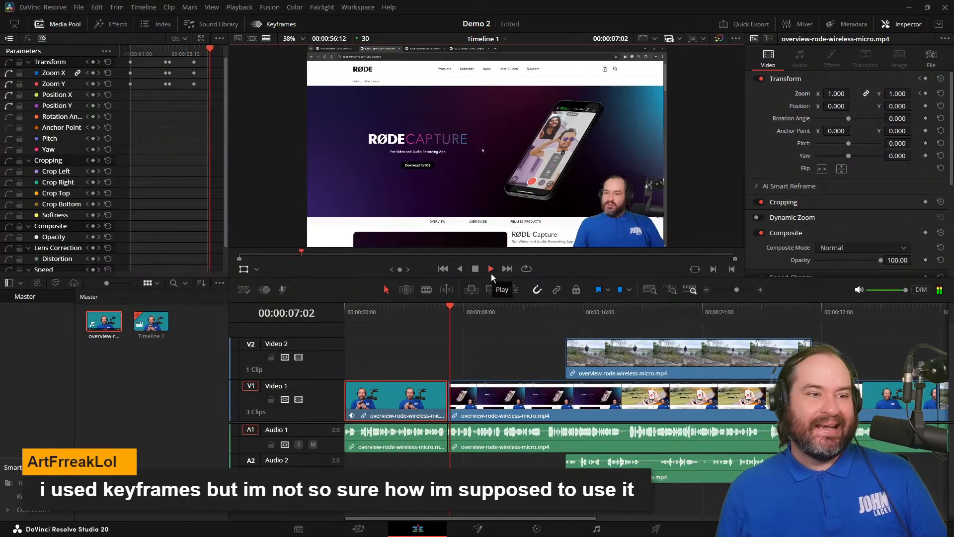
{"action": "left_click", "coordinate": [477, 271]}
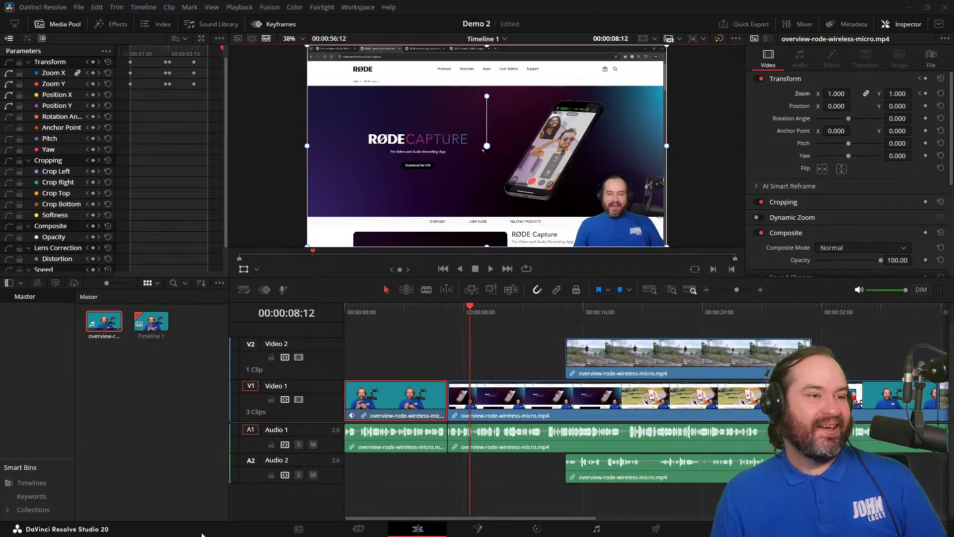
Examine which clip parameters can be keyframed, from Transform and Cropping through Composite, Lens Correction and Speed, plus the clip's Stabilization settings.
{"action": "left_click_drag", "start_coordinate": [474, 308], "coordinate": [393, 311]}
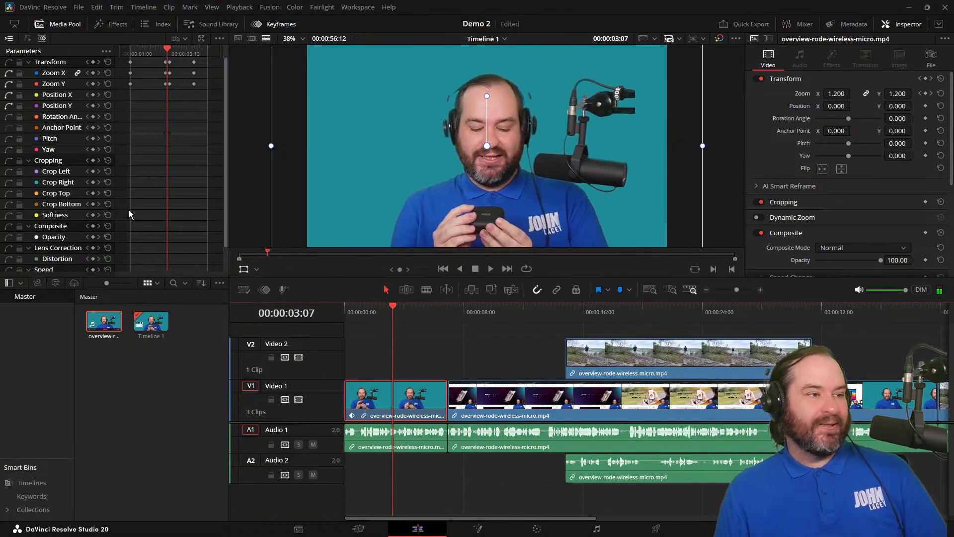
{"action": "scroll", "coordinate": [149, 207], "scroll_direction": "down", "scroll_amount": 2}
{"action": "scroll", "coordinate": [151, 206], "scroll_direction": "up", "scroll_amount": 2}
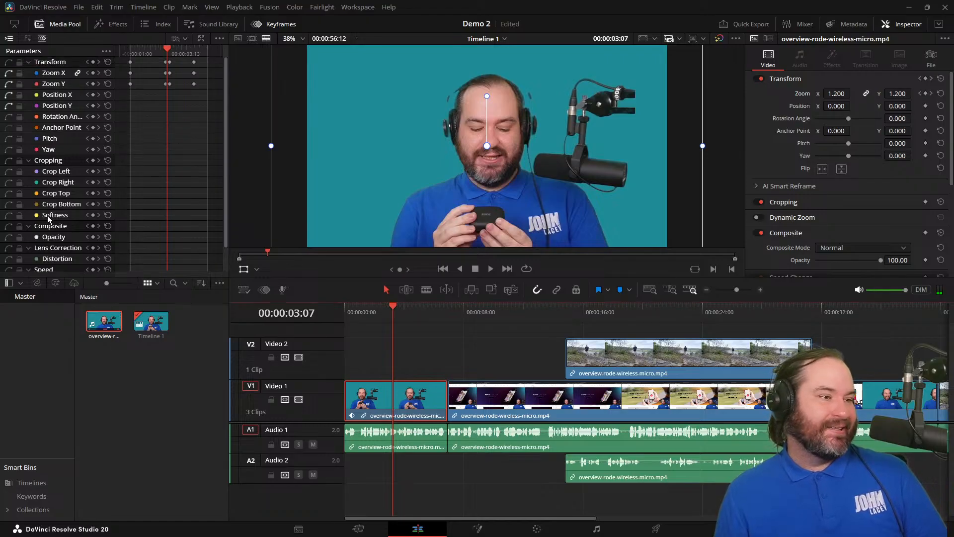
{"action": "scroll", "coordinate": [66, 226], "scroll_direction": "down", "scroll_amount": 2}
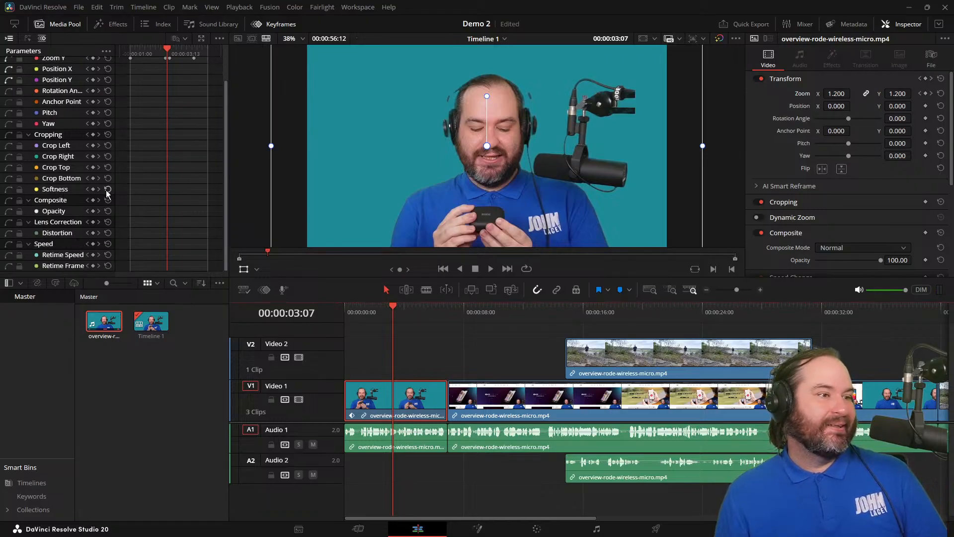
{"action": "scroll", "coordinate": [160, 131], "scroll_direction": "up", "scroll_amount": 2}
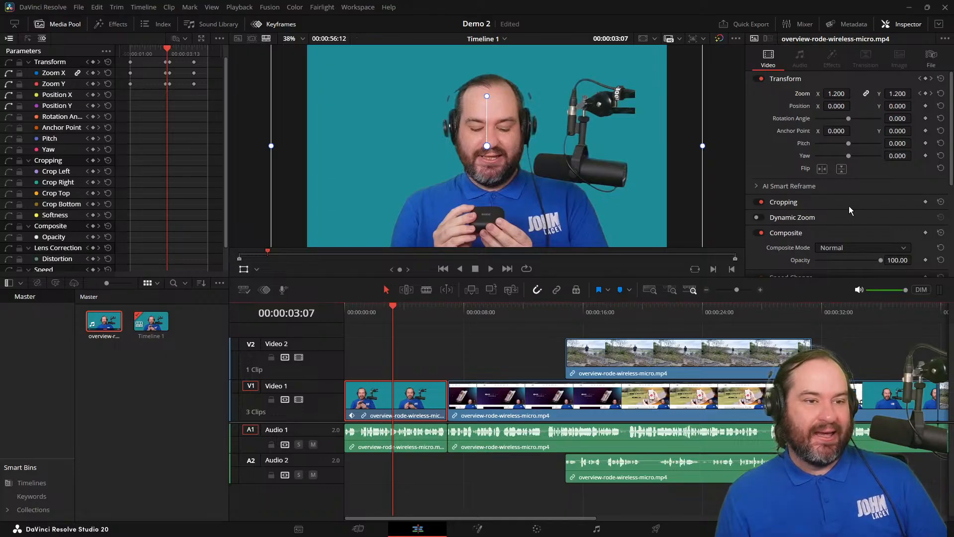
{"action": "scroll", "coordinate": [911, 191], "scroll_direction": "down", "scroll_amount": 5}
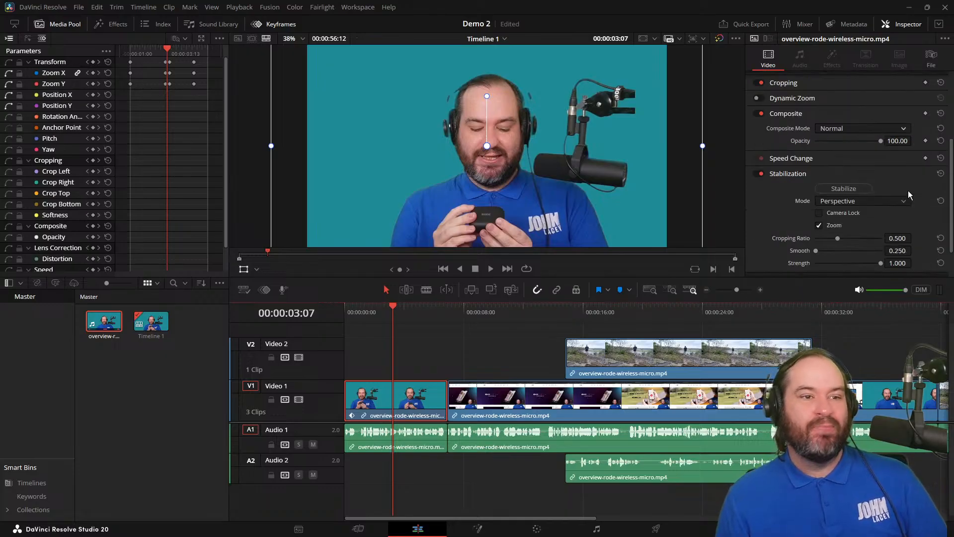
{"action": "scroll", "coordinate": [863, 253], "scroll_direction": "up", "scroll_amount": 5}
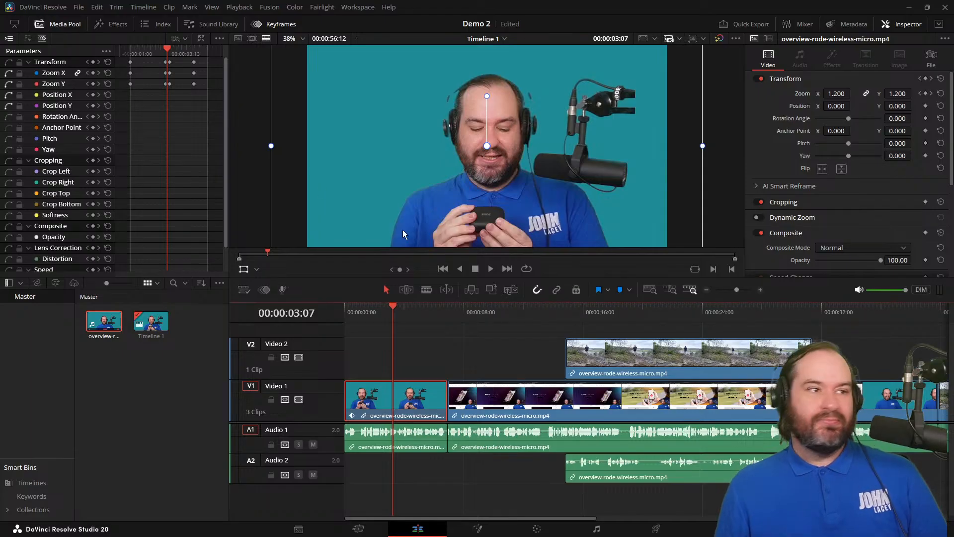
Show the keyframe curves, try to shift the rising segment of the Zoom curve, and undo that shift.
{"action": "left_click", "coordinate": [186, 39]}
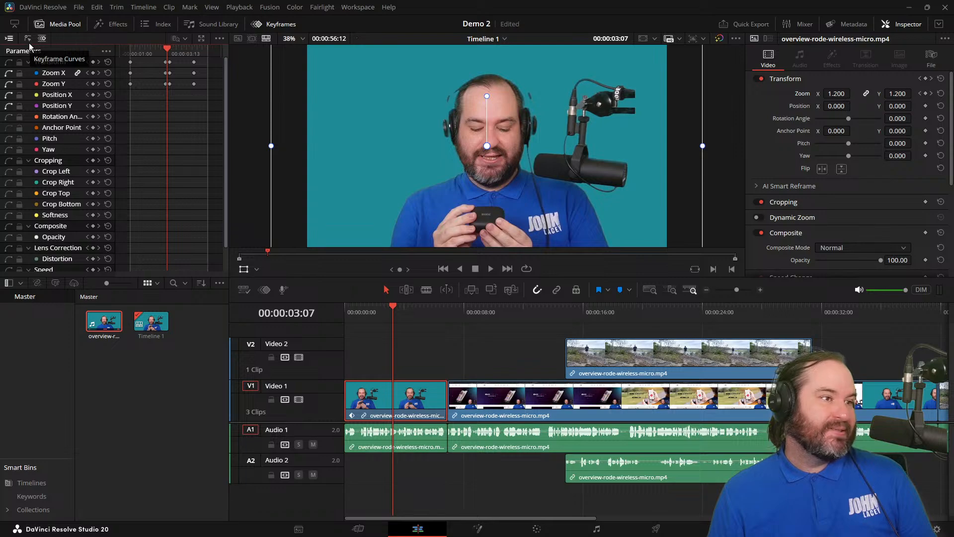
{"action": "left_click", "coordinate": [28, 39]}
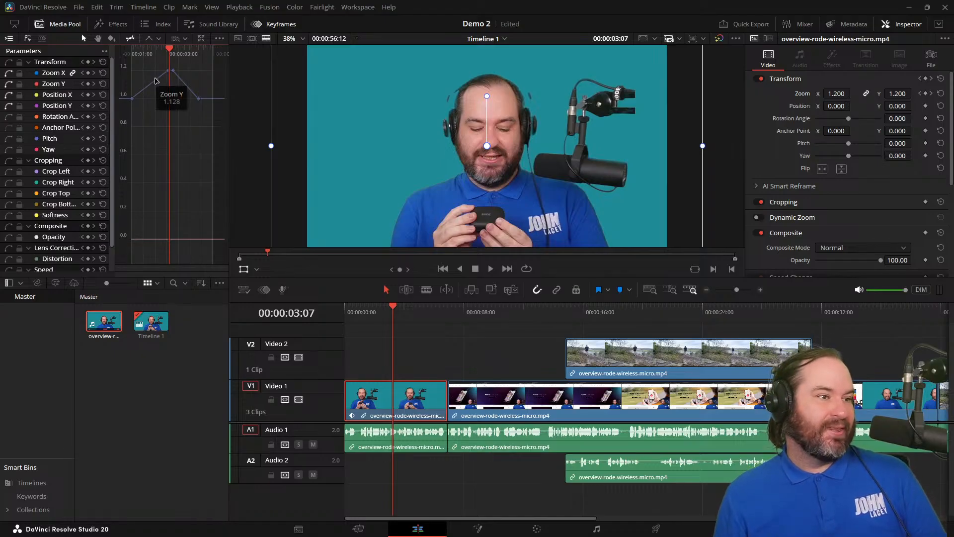
{"action": "left_click", "coordinate": [156, 82]}
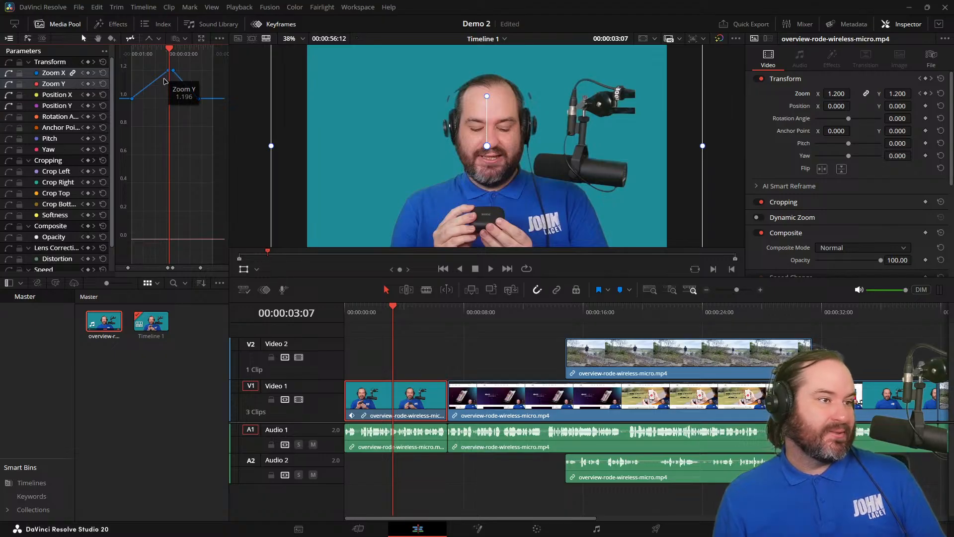
{"action": "mouse_move", "coordinate": [148, 89]}
{"action": "left_mouse_down"}
{"action": "mouse_move", "coordinate": [146, 74]}
{"action": "mouse_move", "coordinate": [151, 92]}
{"action": "left_mouse_up"}
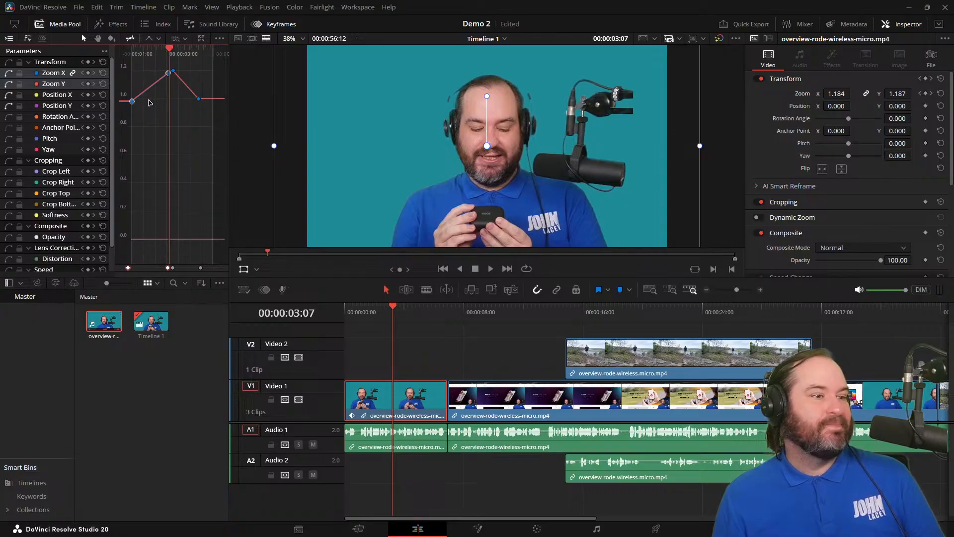
{"action": "key", "text": "ctrl+z"}
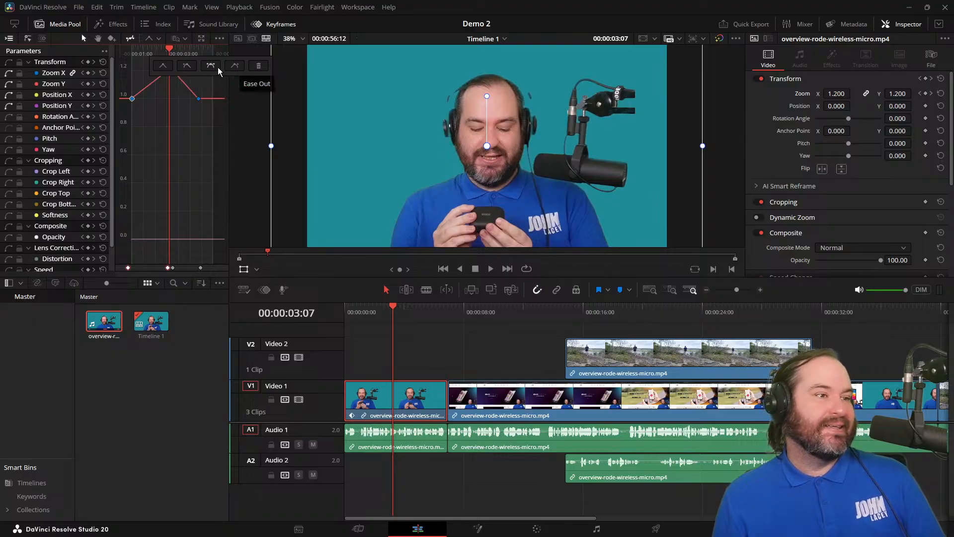
Apply Ease In to the Zoom keyframe at 00:00:03:04 and save the project.
{"action": "left_click", "coordinate": [186, 67]}
{"action": "left_click", "coordinate": [186, 88]}
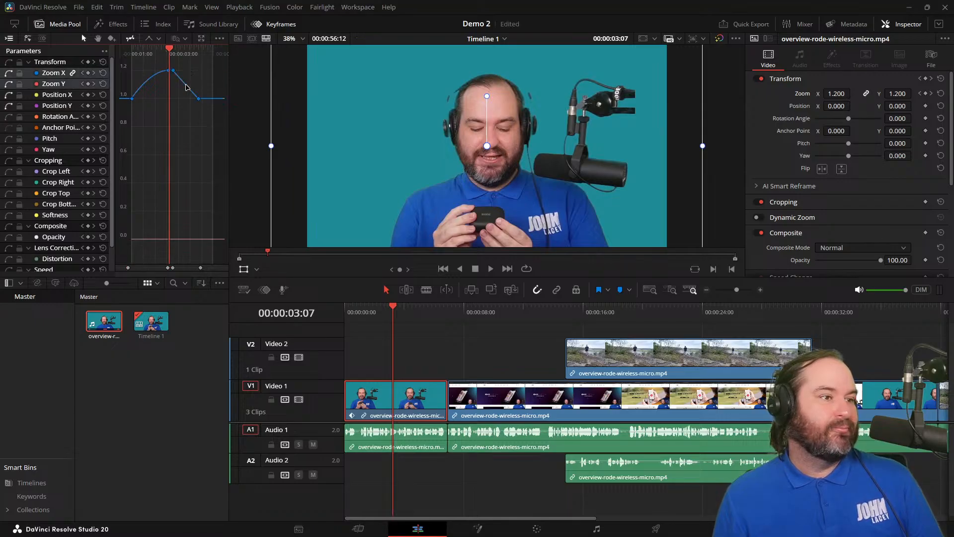
{"action": "key", "text": "ctrl+s"}
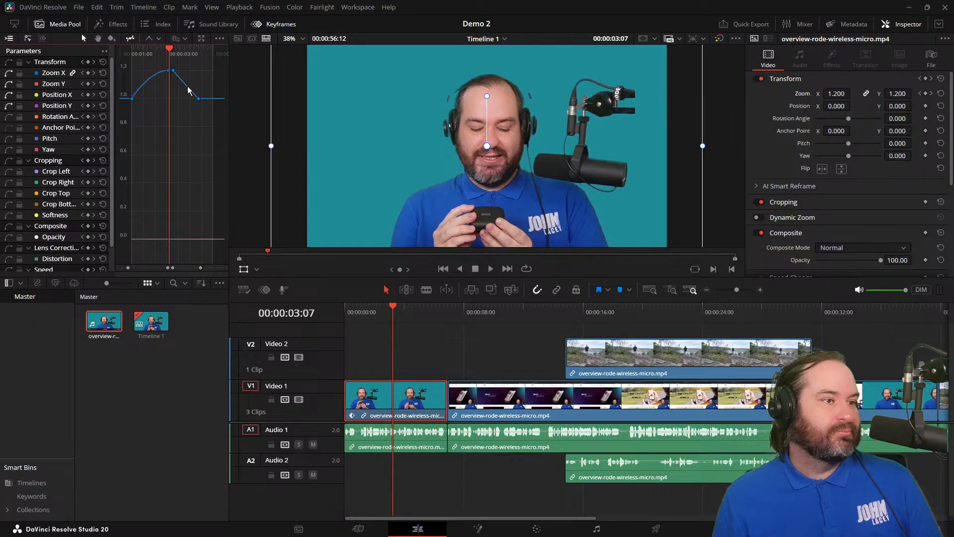
Apply Ease In and Out to the final Zoom keyframe at the end of the zoom-out.
{"action": "left_click_drag", "start_coordinate": [169, 51], "coordinate": [181, 53]}
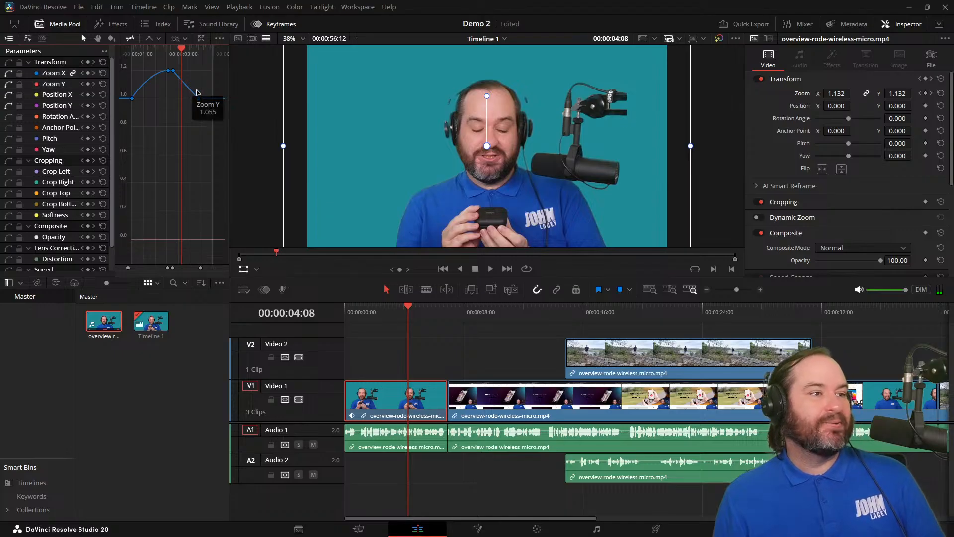
{"action": "left_click", "coordinate": [199, 99]}
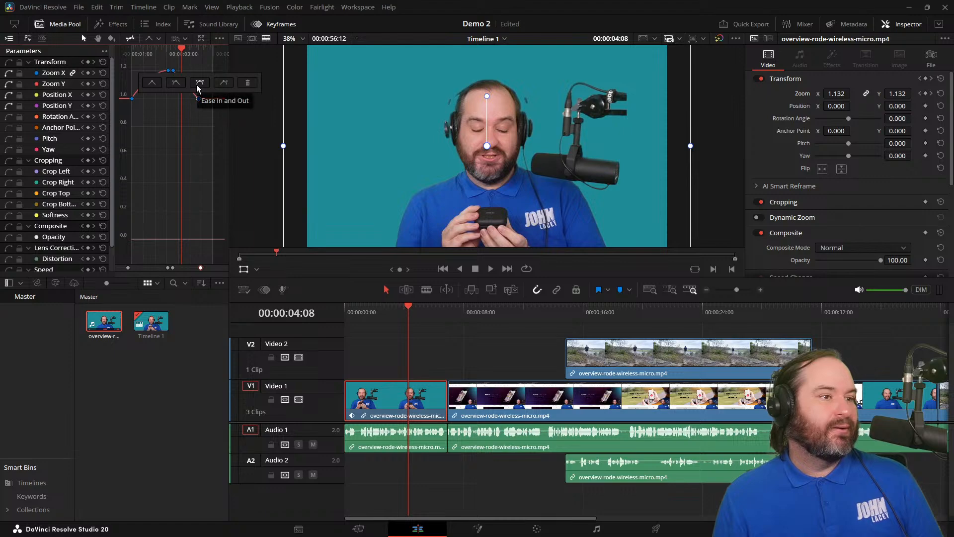
{"action": "left_click", "coordinate": [198, 87]}
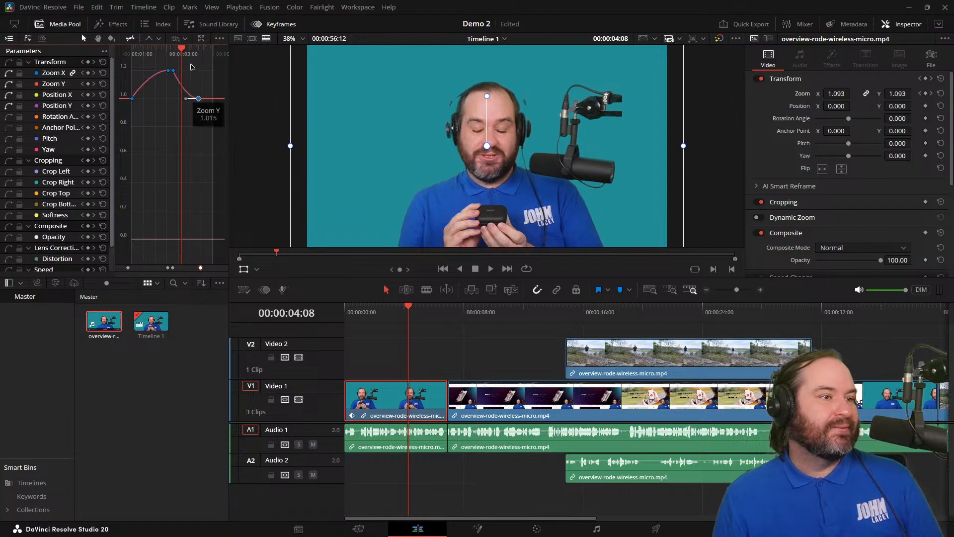
Play back the eased zoom animation from the start and return the playhead to 00:00:00:00.
{"action": "left_click_drag", "start_coordinate": [181, 49], "coordinate": [90, 62]}
{"action": "key", "text": "Home"}
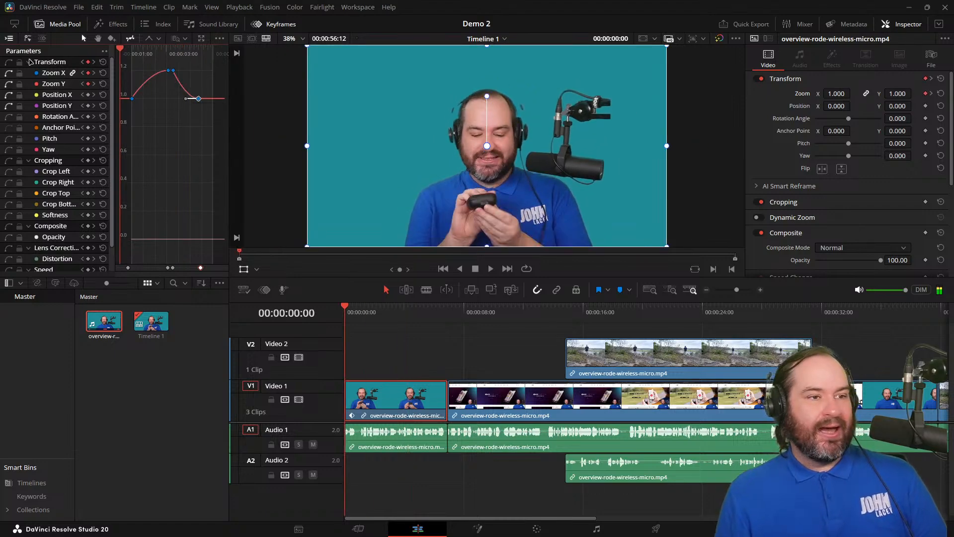
{"action": "key", "text": "space"}
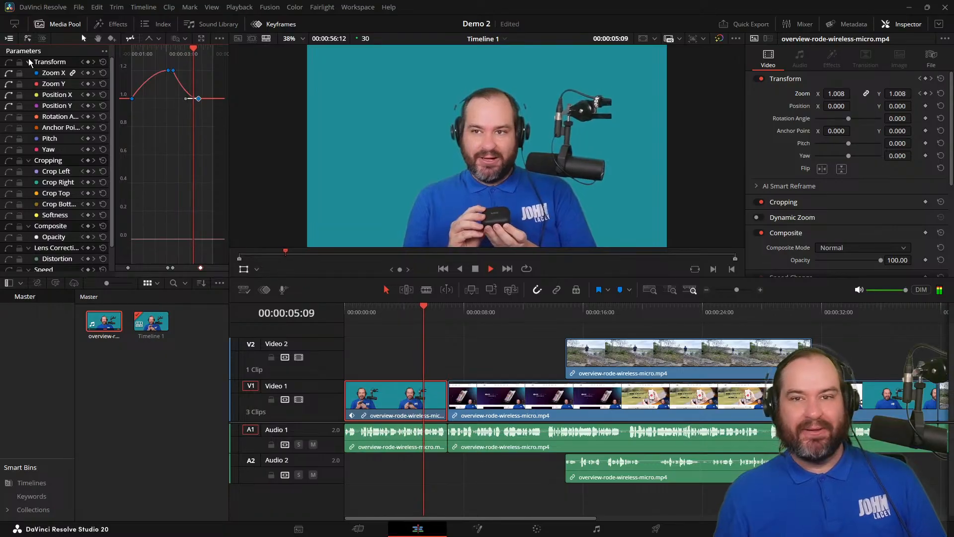
{"action": "key", "text": "space"}
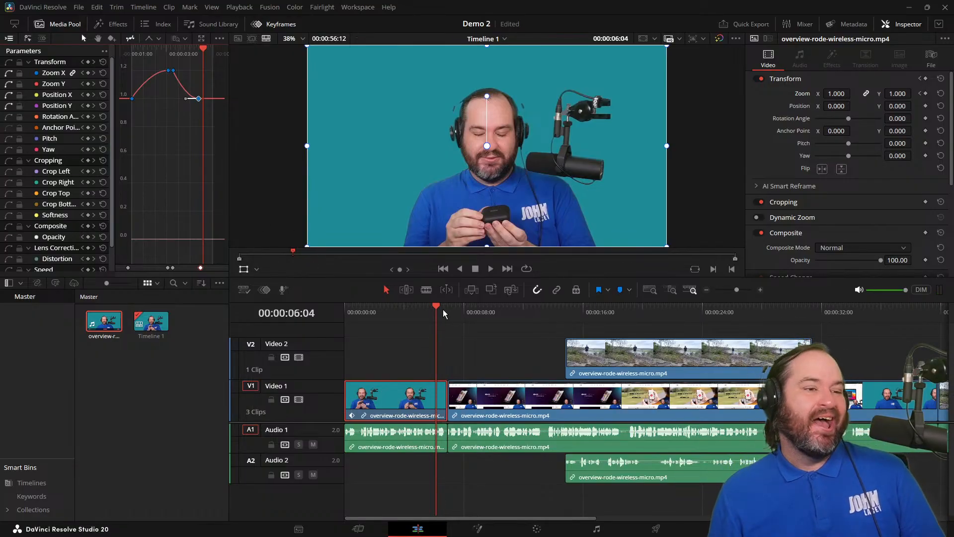
{"action": "left_click_drag", "start_coordinate": [437, 305], "coordinate": [318, 307]}
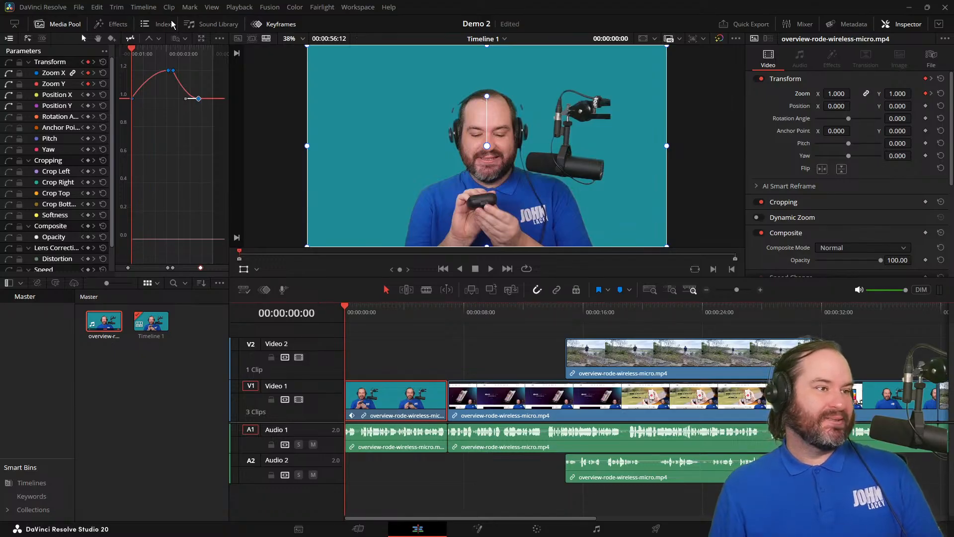
Delete all Zoom keyframes from the first clip's curve and save the project.
{"action": "left_click_drag", "start_coordinate": [209, 133], "coordinate": [126, 59]}
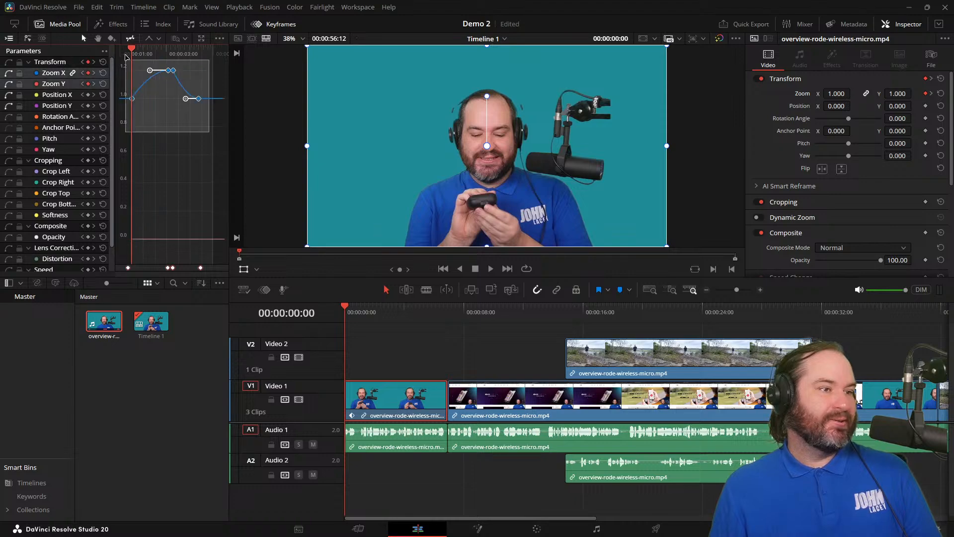
{"action": "key", "text": "Delete"}
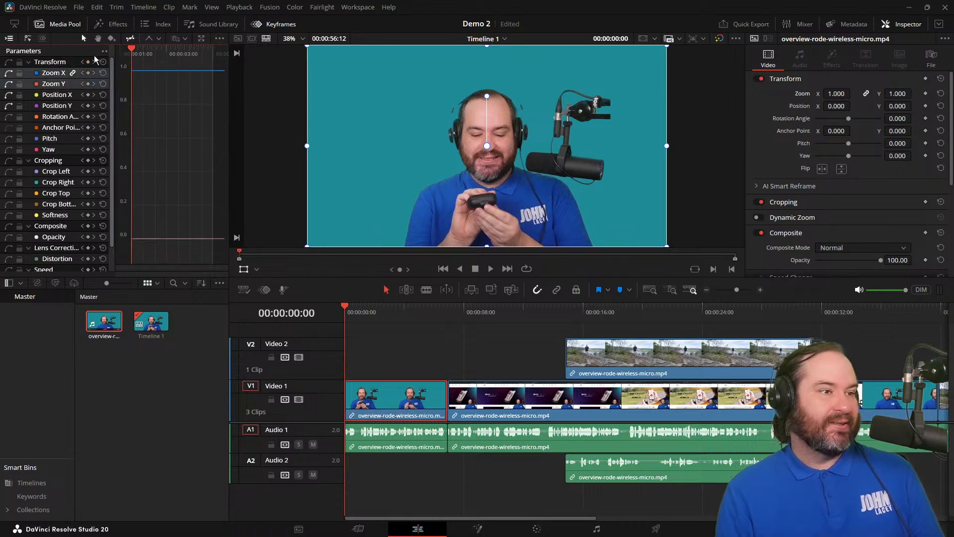
{"action": "key", "text": "ctrl+s"}
Briefly play the clip without its animation, park the playhead at 00:00:01:12 and look through the clip's video settings.
{"action": "key", "text": "space"}
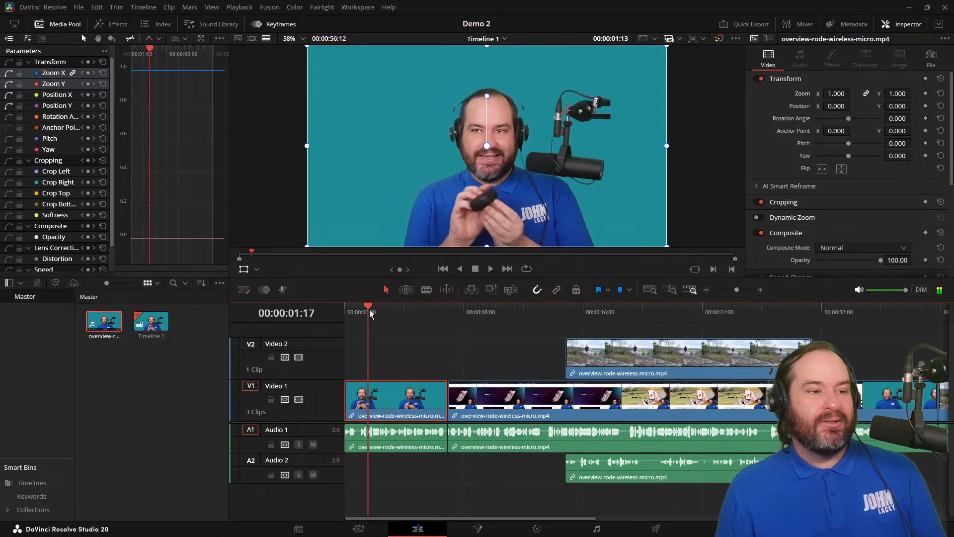
{"action": "key", "text": "Home"}
{"action": "left_click_drag", "start_coordinate": [354, 314], "coordinate": [365, 314]}
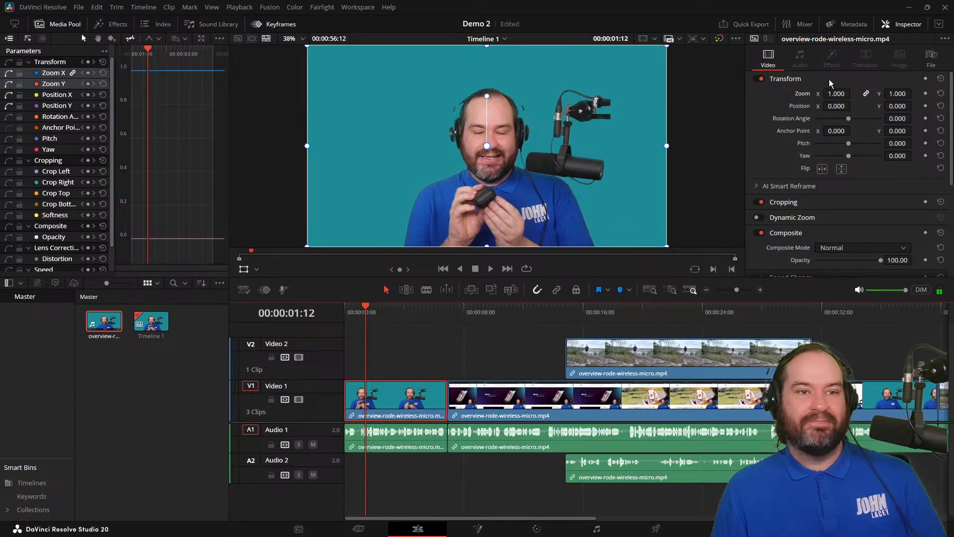
{"action": "scroll", "coordinate": [793, 191], "scroll_direction": "down", "scroll_amount": 5}
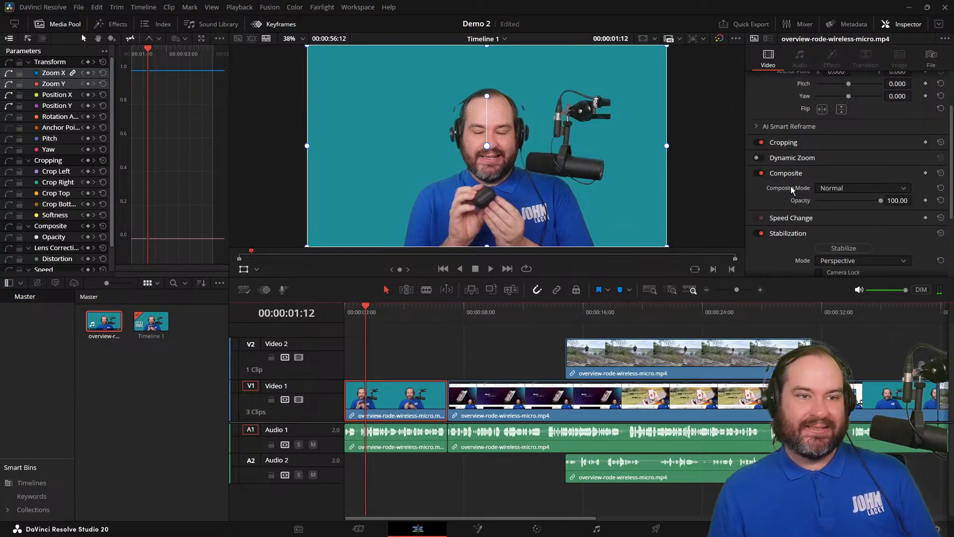
{"action": "scroll", "coordinate": [796, 196], "scroll_direction": "up", "scroll_amount": 5}
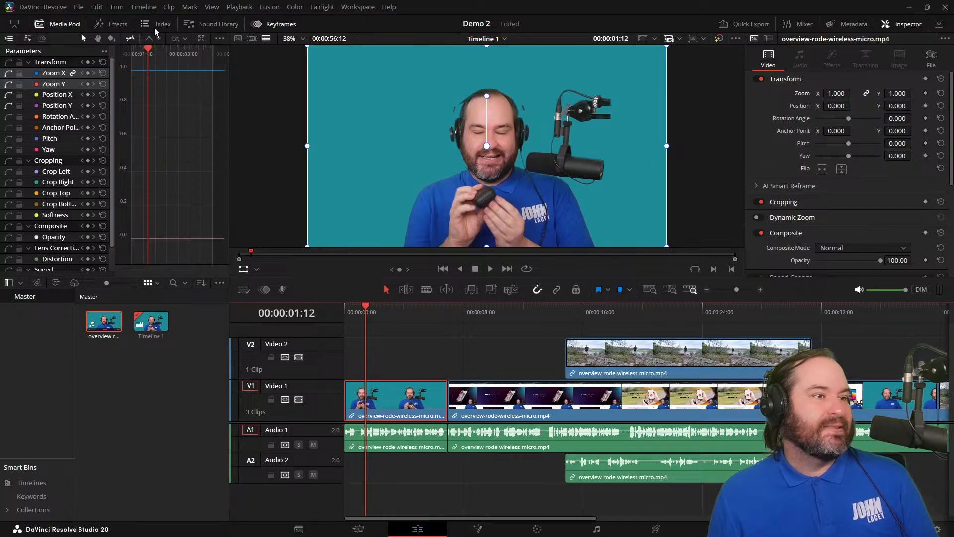
Close the keyframe editor, keep the Media Pool open, and clear the media selection.
{"action": "left_click", "coordinate": [80, 25]}
{"action": "left_click", "coordinate": [80, 26]}
{"action": "left_click", "coordinate": [266, 26]}
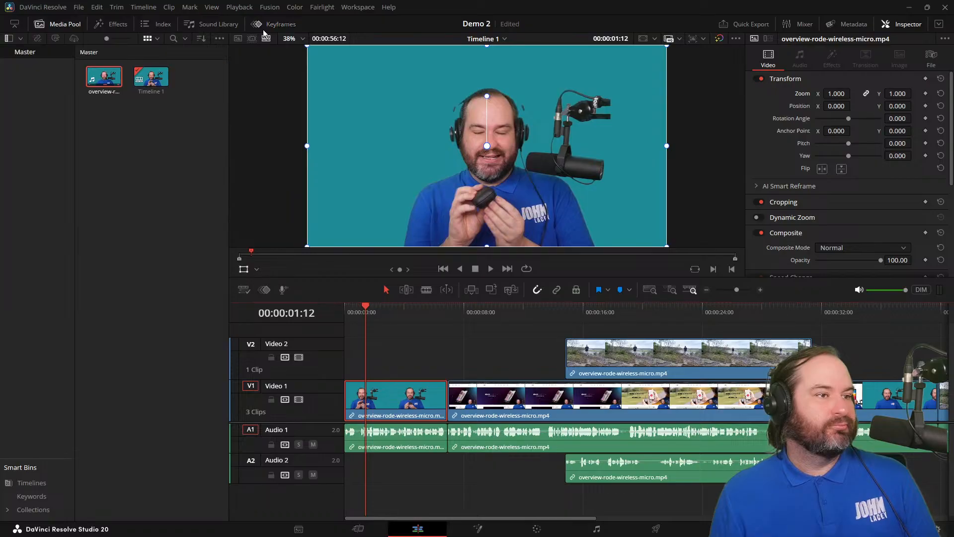
{"action": "left_click", "coordinate": [265, 25]}
{"action": "left_click", "coordinate": [265, 29]}
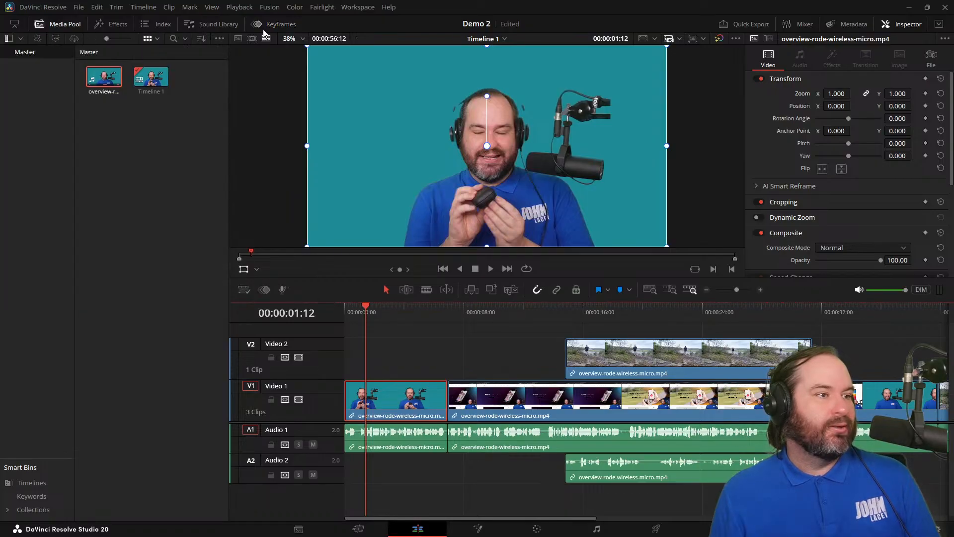
{"action": "left_click", "coordinate": [207, 197]}
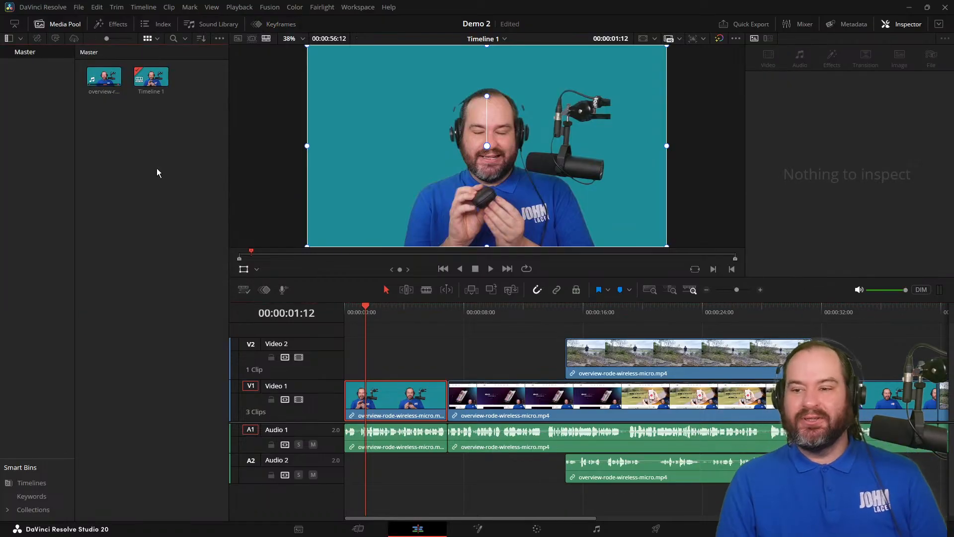